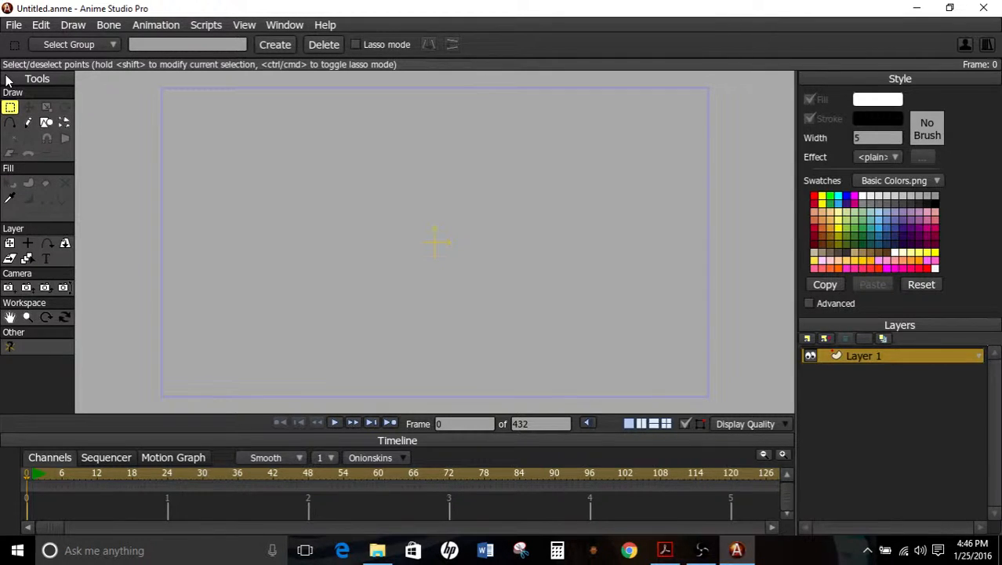
Open the recent project file Gerald.anme.
click(14, 24)
mouse_move(173, 88)
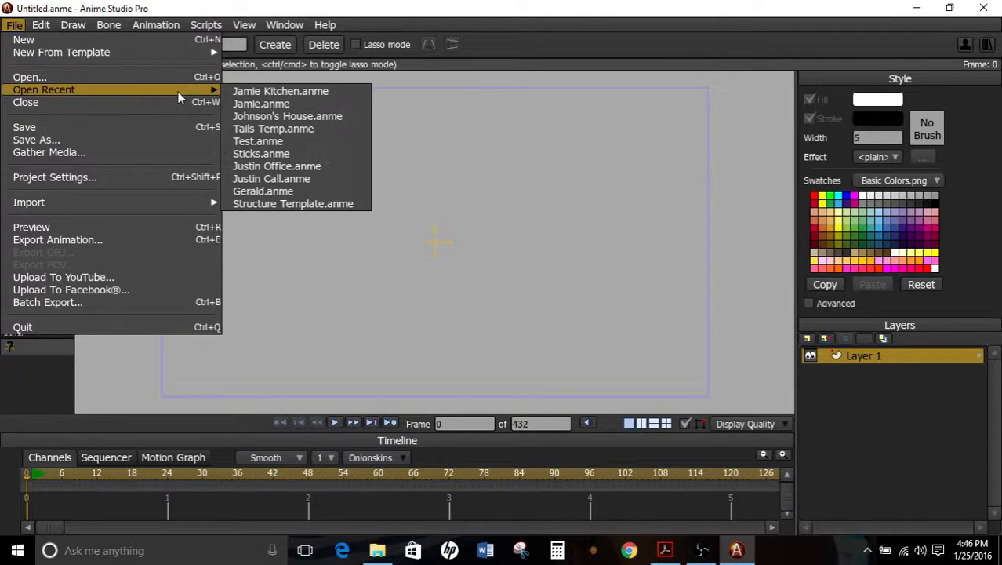
click(281, 199)
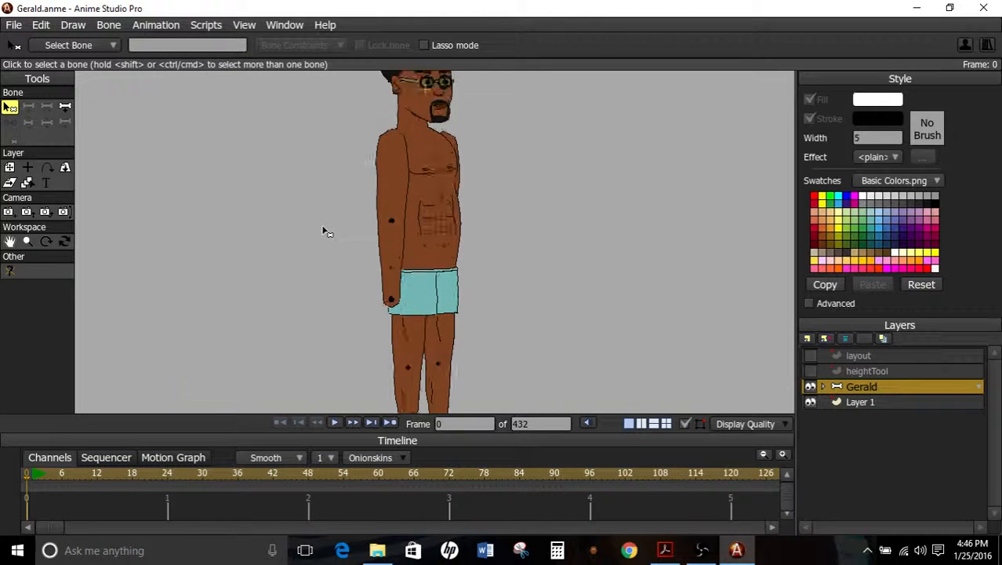
Select the front lower leg's layer, tLeg, by picking its shape at the ankle on the canvas.
scroll(338, 241, up, 3)
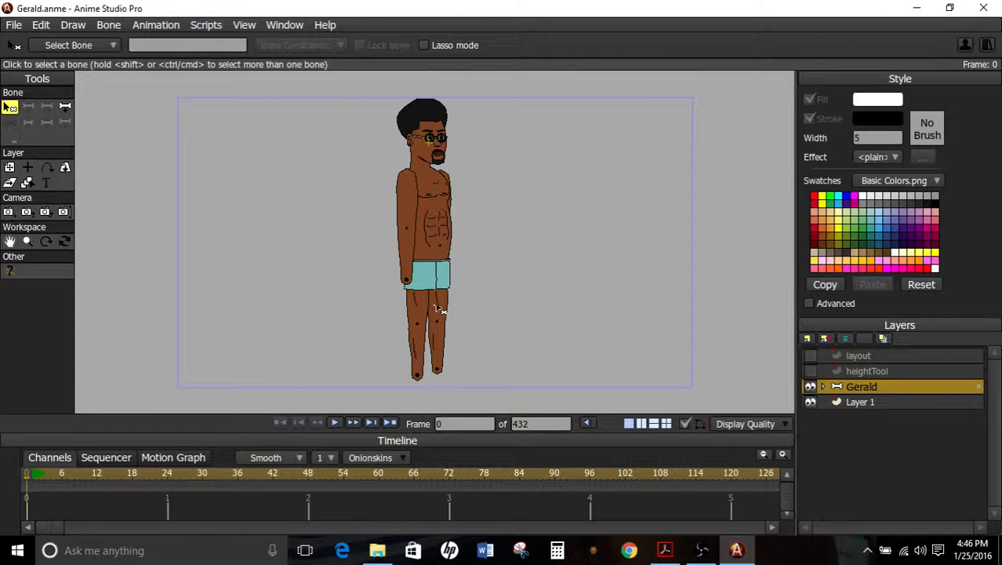
scroll(438, 308, up, 2)
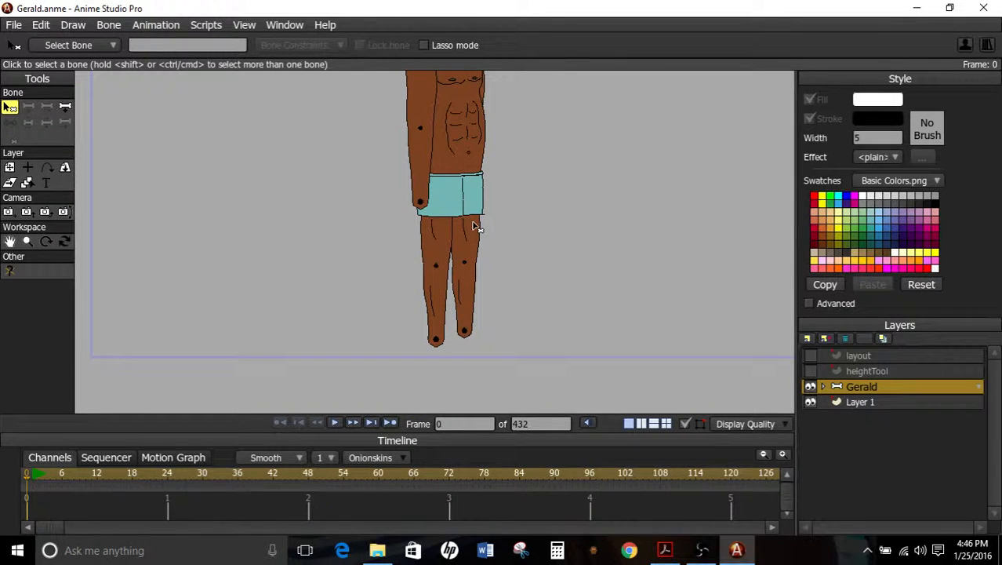
drag(454, 299, 444, 242)
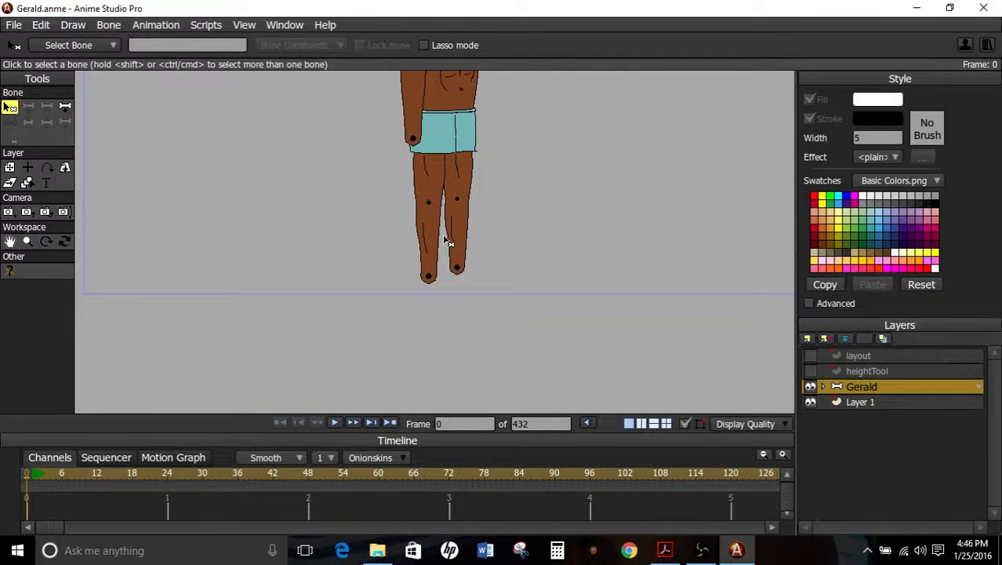
scroll(441, 233, up, 4)
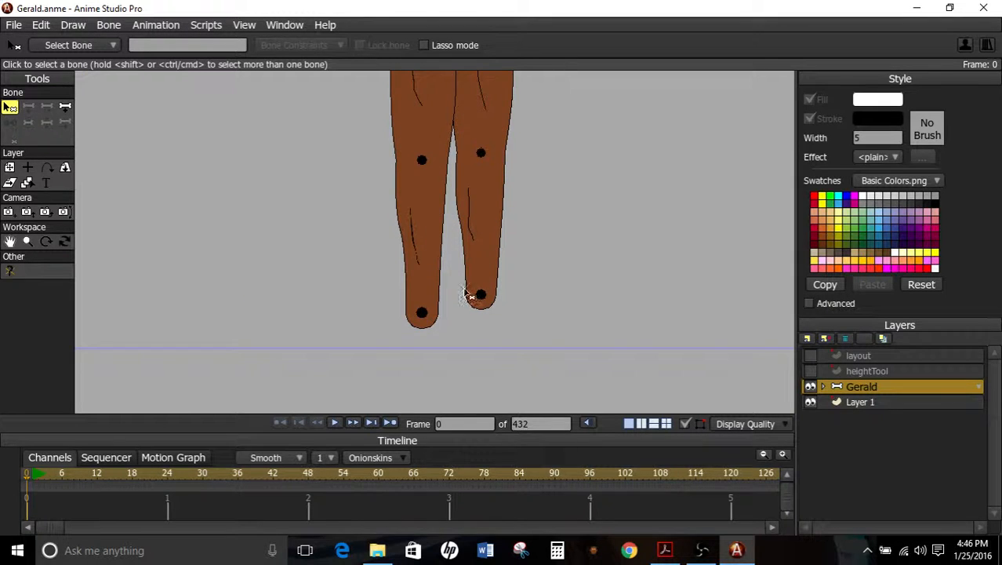
scroll(484, 235, up, 1)
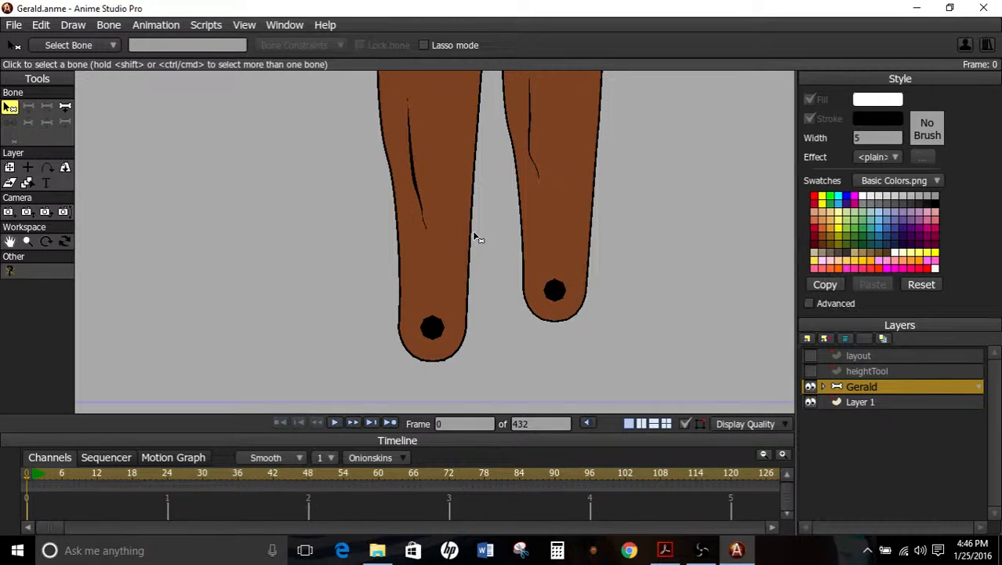
click(29, 183)
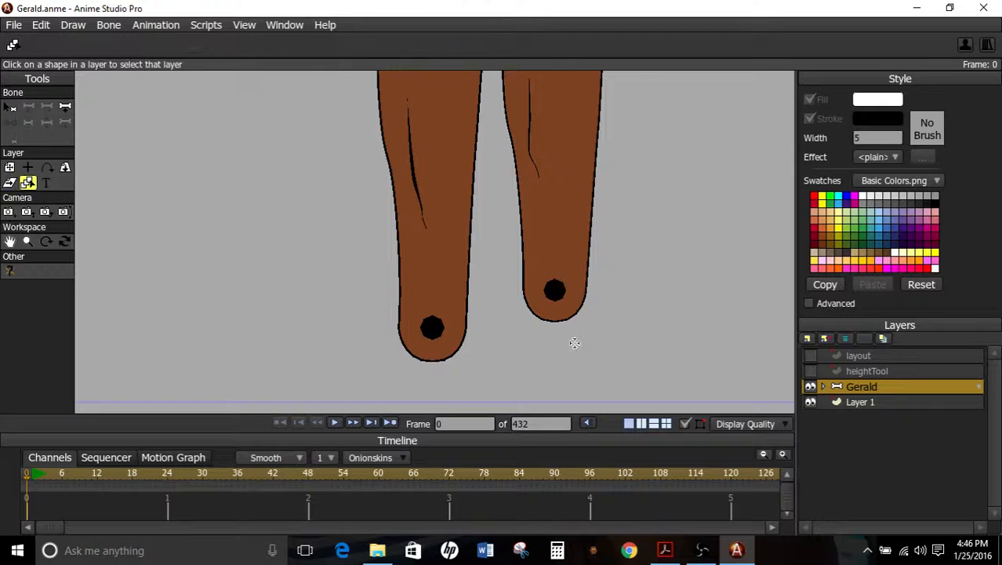
click(427, 332)
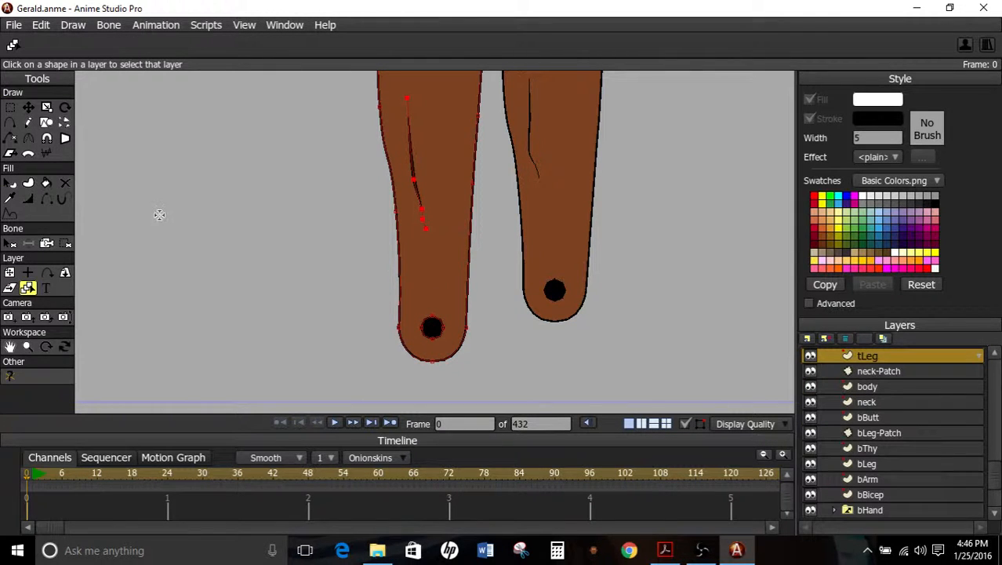
Find the empty tFoot layer within the Gerald bone layer and make it active.
scroll(873, 499, down, 1)
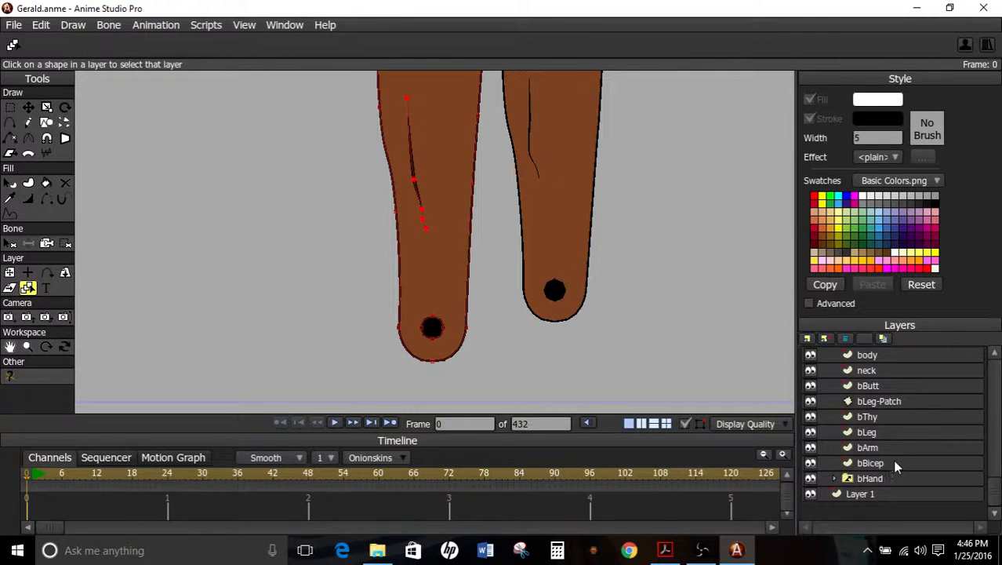
scroll(884, 469, up, 3)
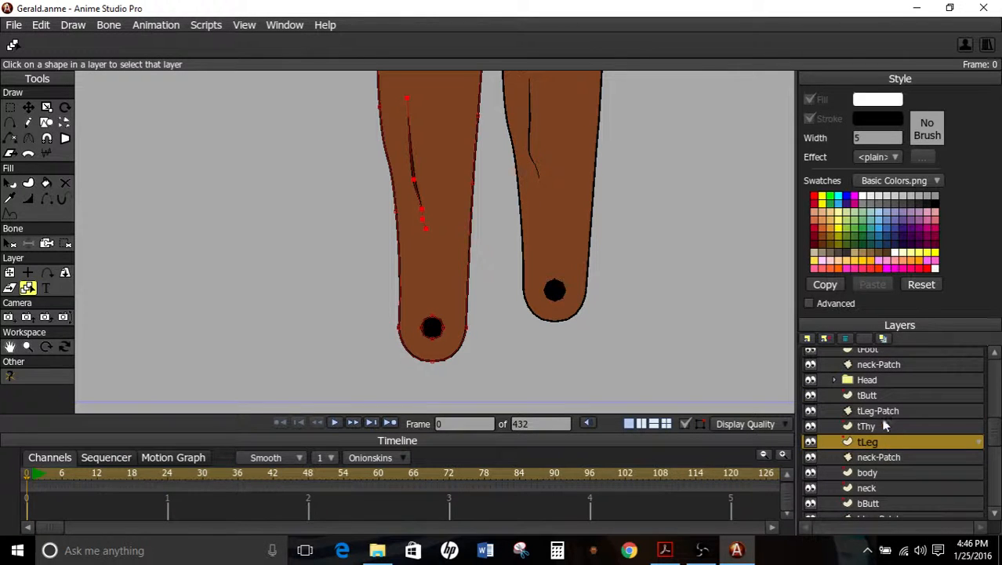
scroll(879, 404, up, 2)
scroll(879, 403, up, 2)
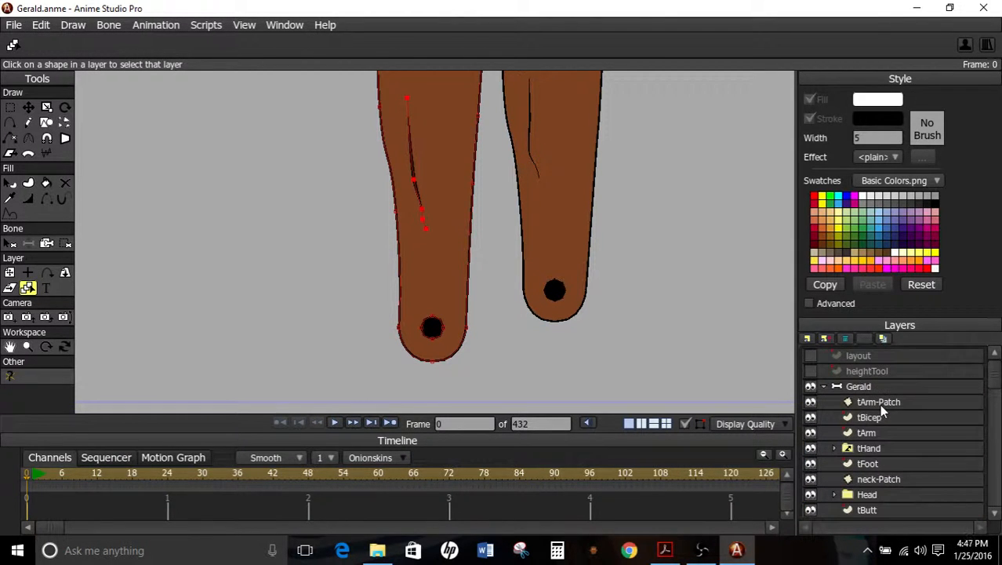
scroll(879, 404, down, 1)
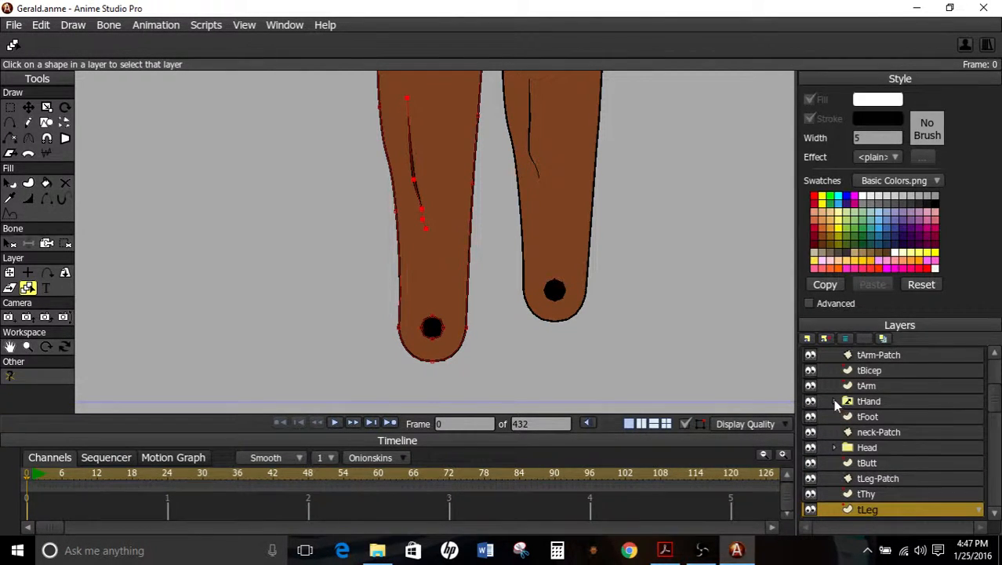
click(859, 417)
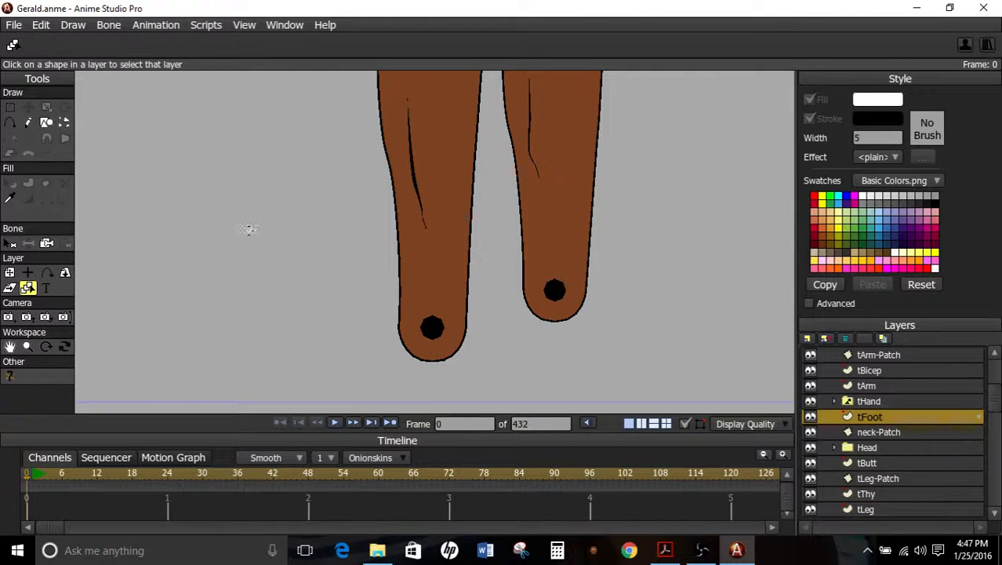
Copy the leg's brown fill style and draw a rectangle as wide as the ankle at the front leg's lower end.
click(46, 123)
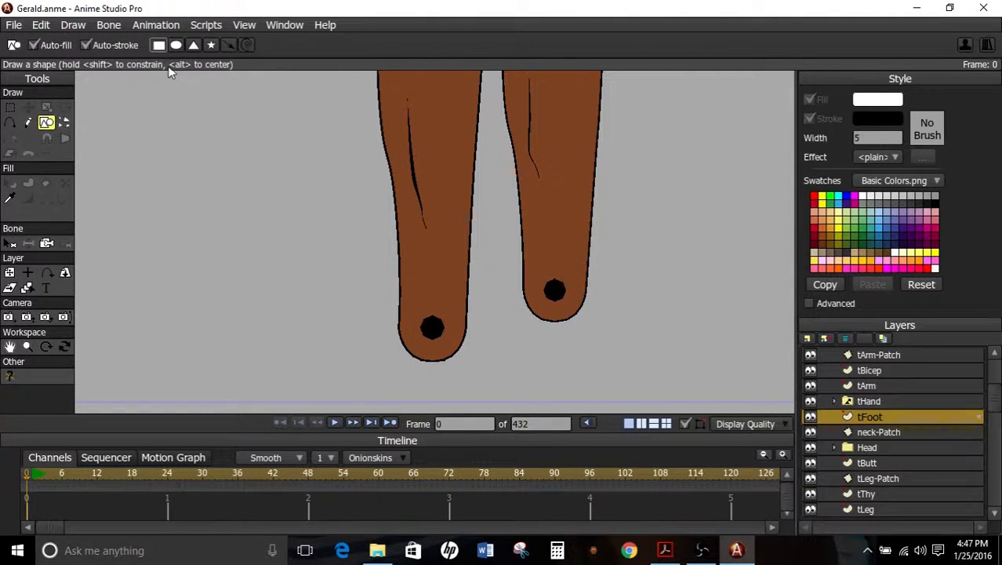
click(10, 199)
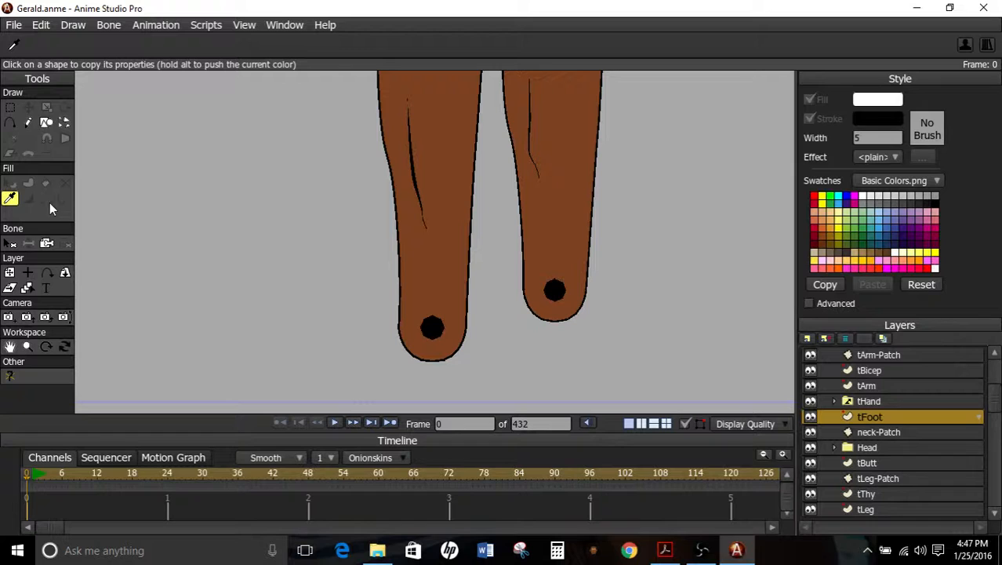
click(466, 230)
click(46, 126)
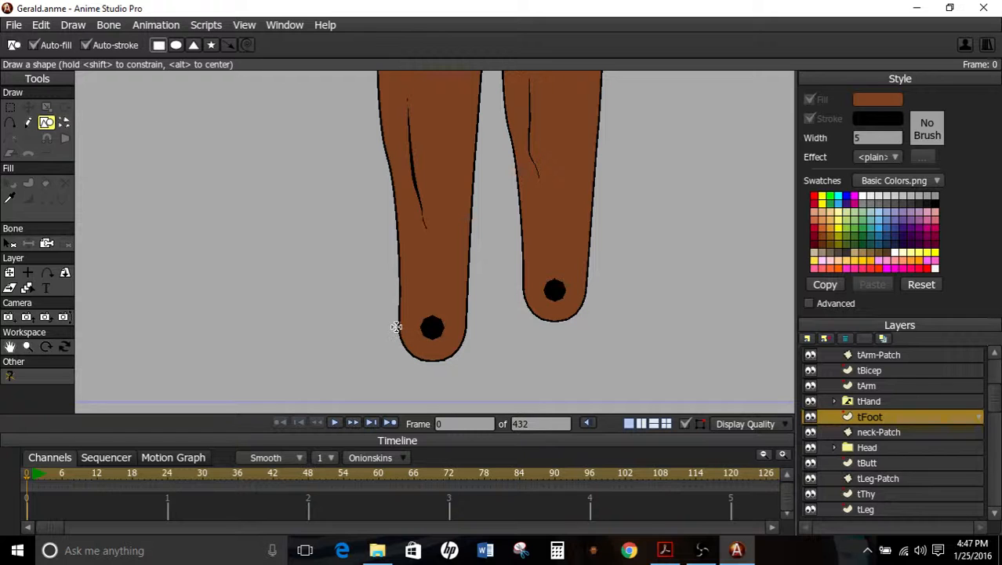
mouse_move(398, 329)
mouse_down()
mouse_move(456, 327)
mouse_move(467, 394)
mouse_up()
Add a point on the rectangle's front edge, pull it forward into a toe, and sharpen the foot's corner points.
key(a)
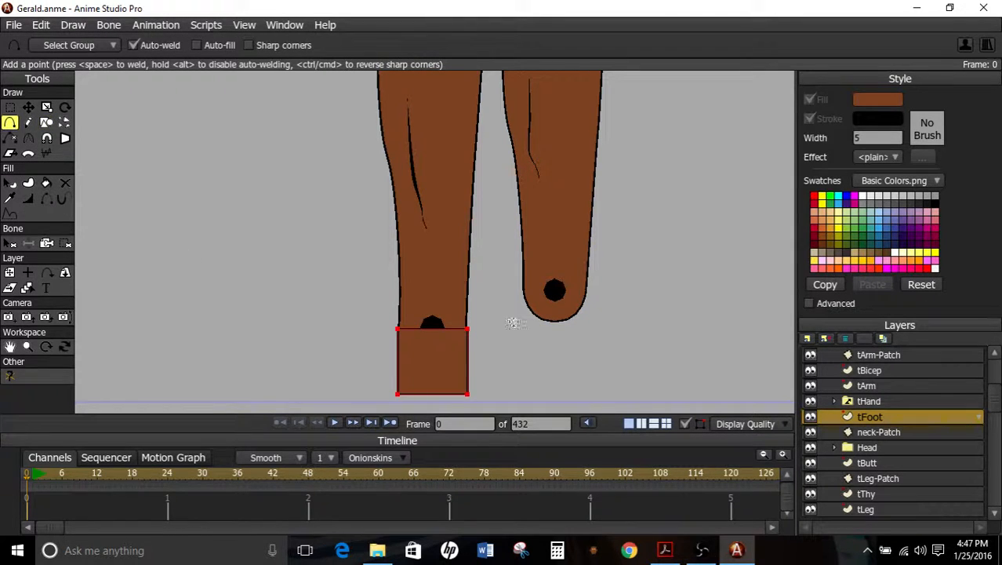
scroll(614, 357, down, 3)
drag(461, 292, 385, 333)
click(28, 138)
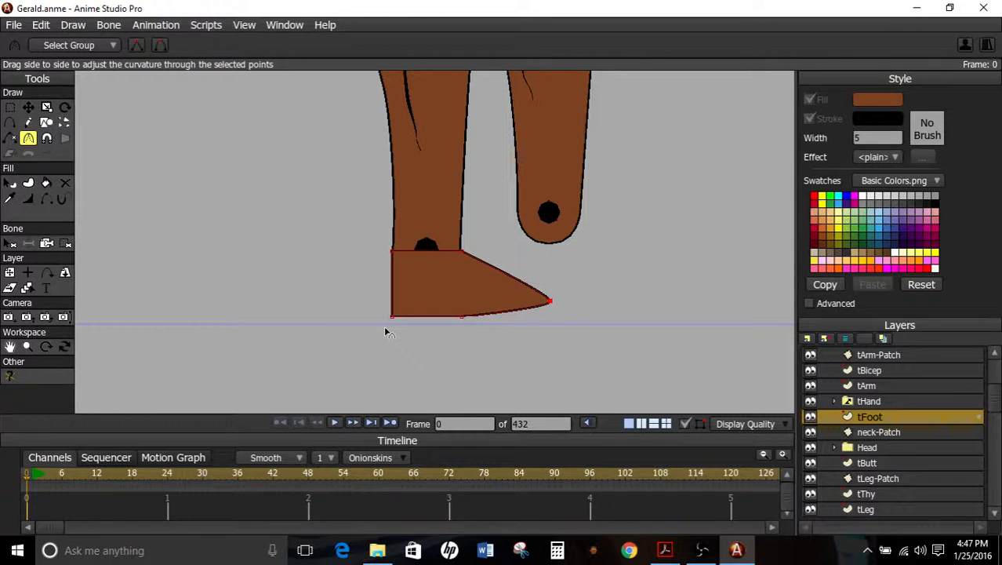
Add a point in the middle of the foot's upper edge, raise it, and round its curvature over the ankle joint.
click(10, 122)
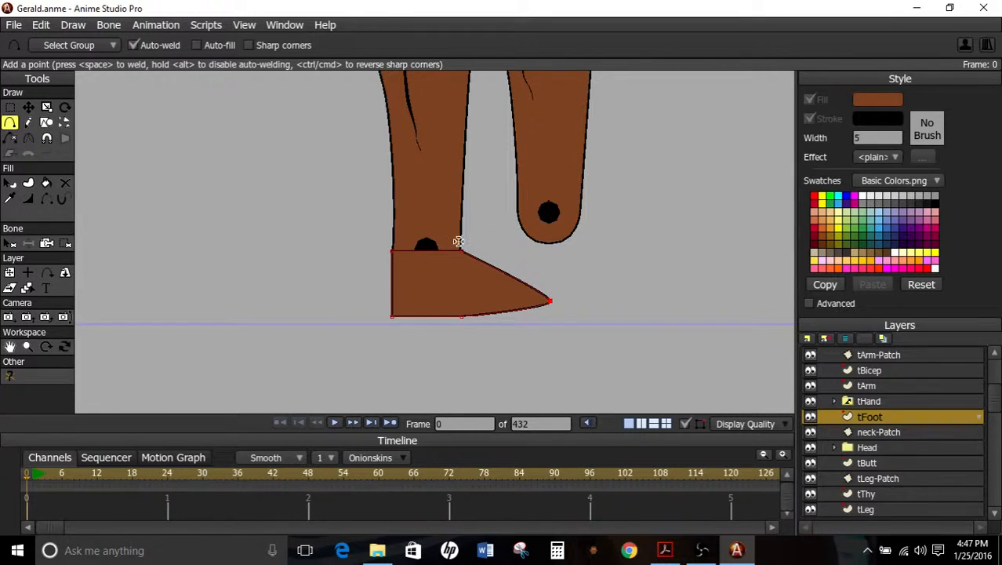
drag(427, 248, 425, 220)
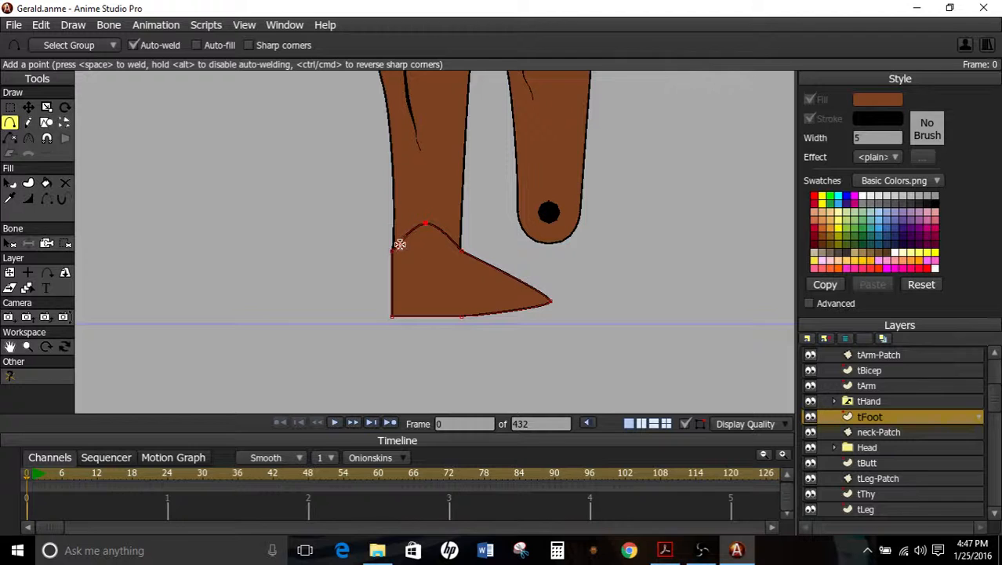
click(30, 138)
drag(418, 226, 754, 262)
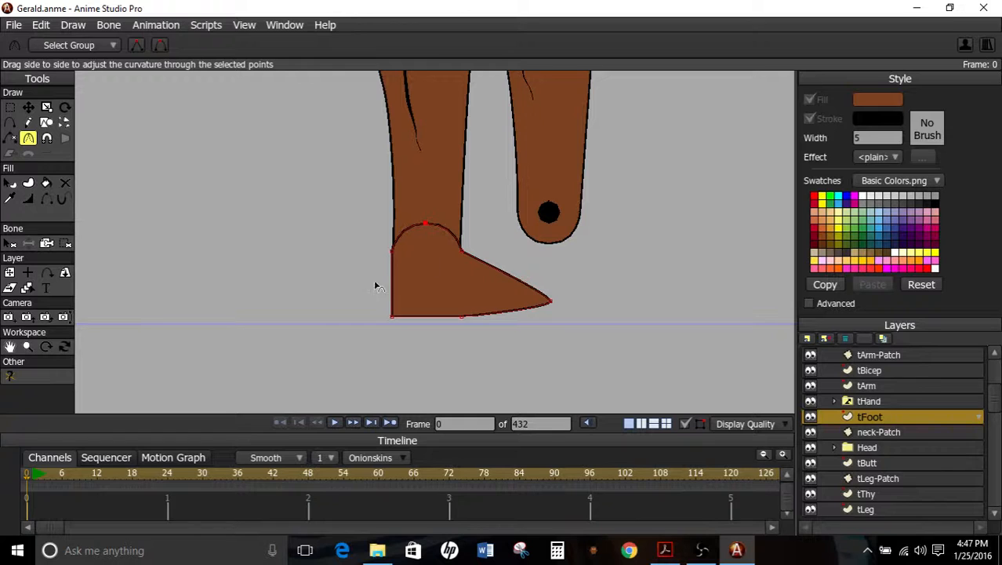
Lower the toe and shape the foot's upper edge with added points into an ankle bend and a long instep.
click(27, 112)
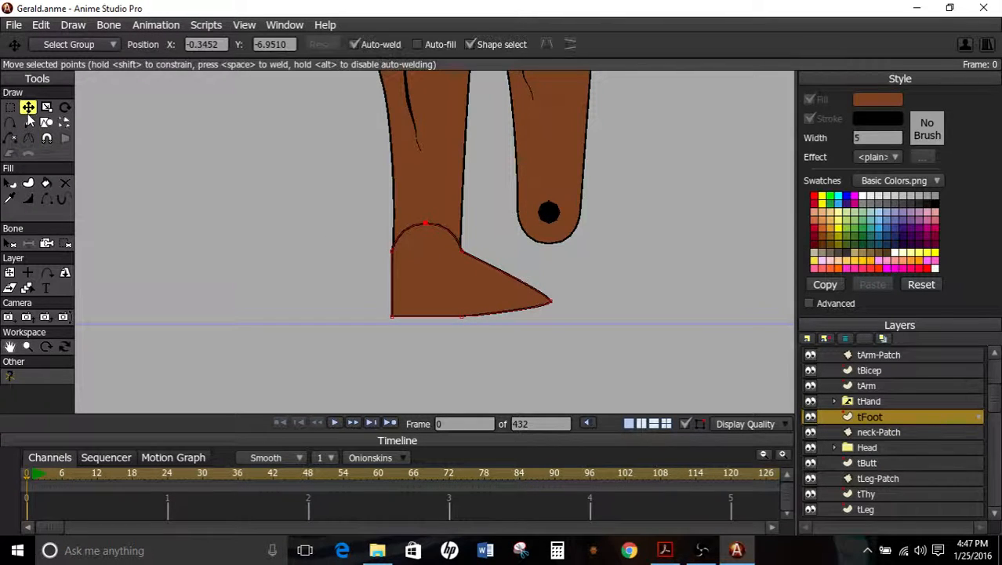
drag(556, 306, 465, 283)
click(9, 122)
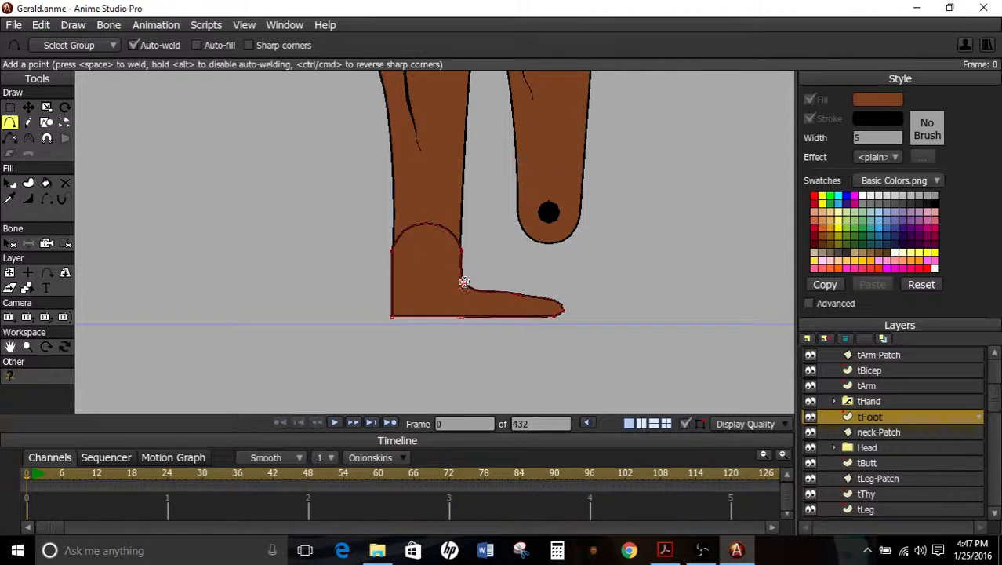
key(t)
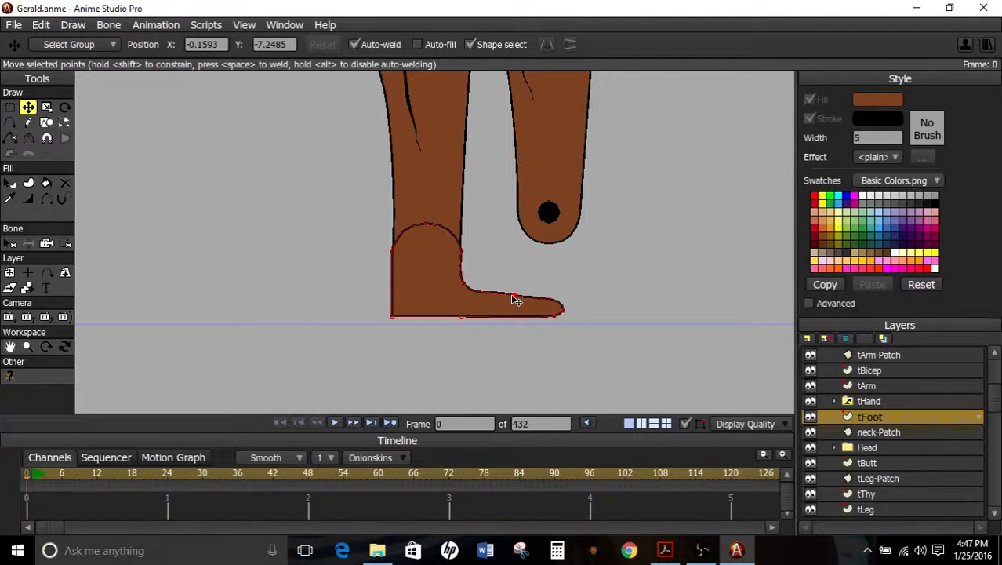
click(506, 296)
key(c)
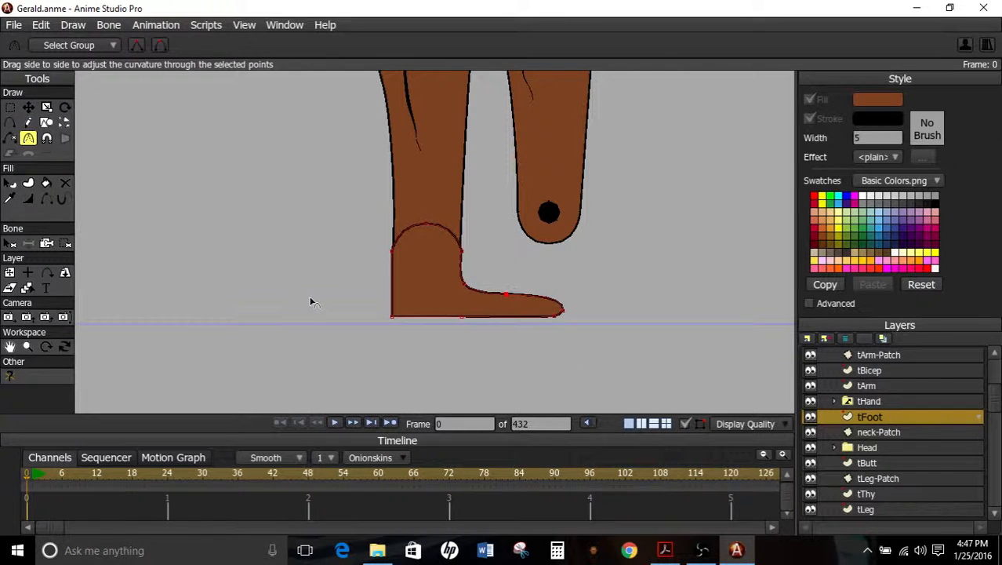
Adjust the points around the toe tip and raise the sole's middle point slightly to form an arch.
click(562, 310)
click(28, 110)
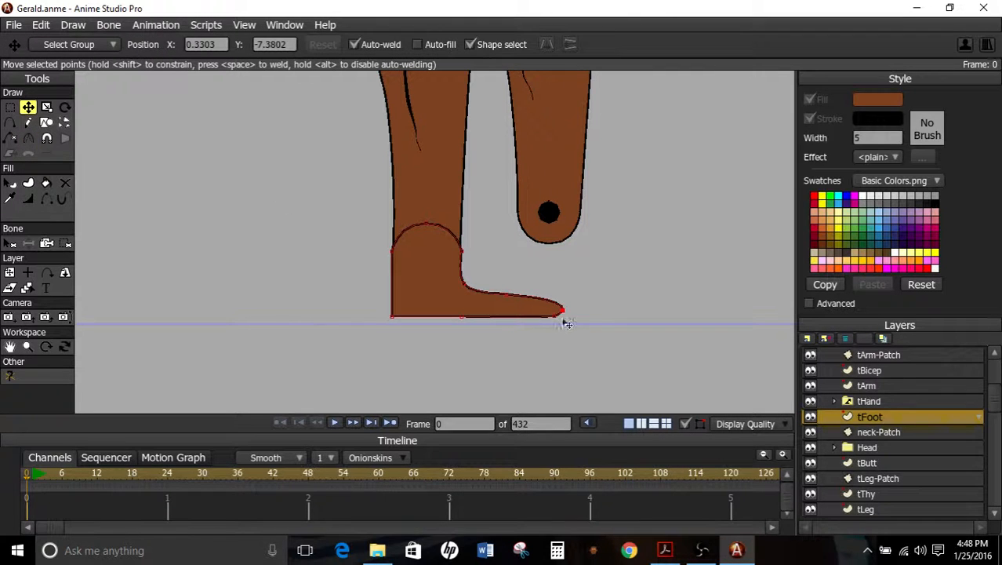
click(539, 320)
click(562, 312)
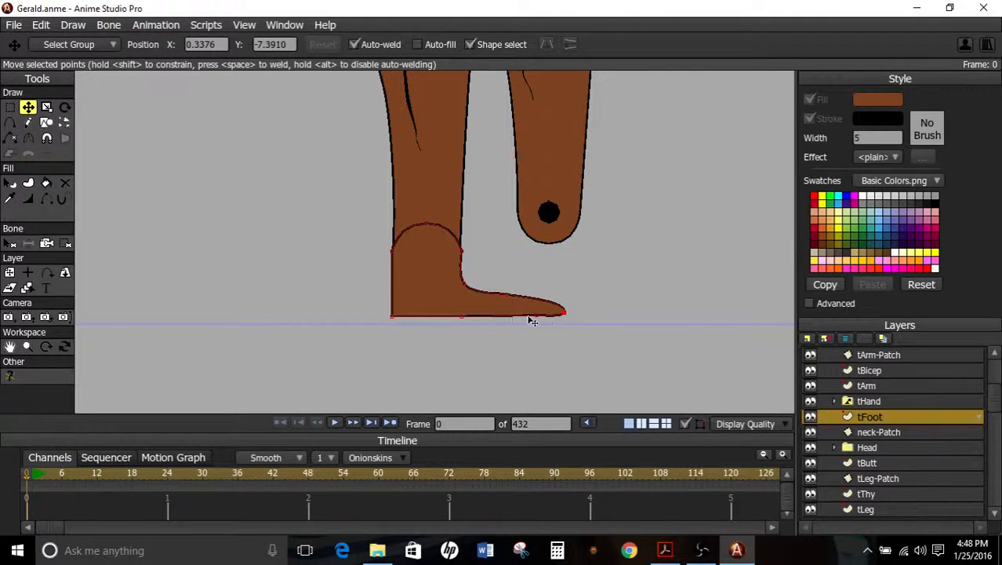
click(462, 315)
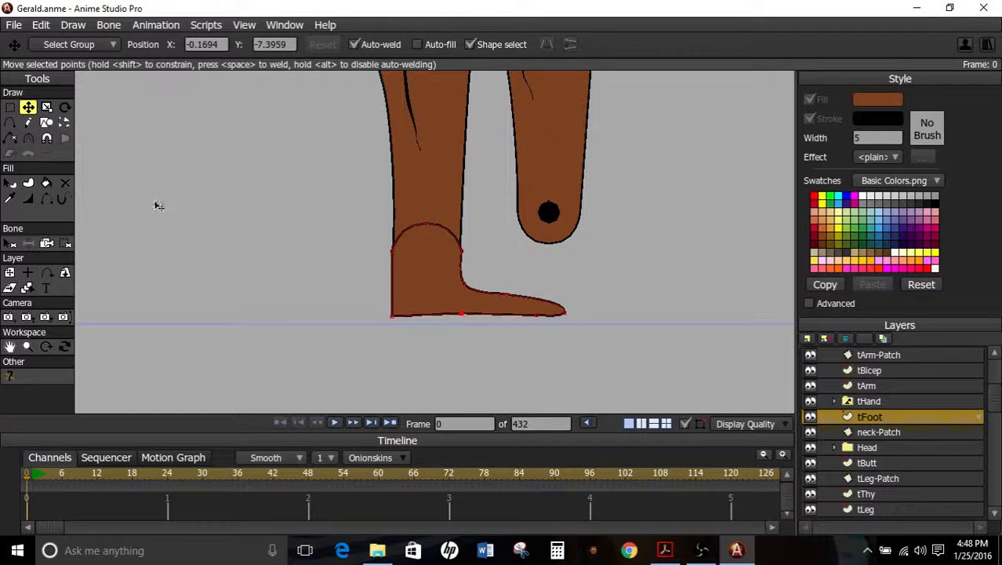
Round the heel's curvature and lower the sole and toe points towards the frame's bottom line.
click(28, 138)
drag(394, 320, 536, 324)
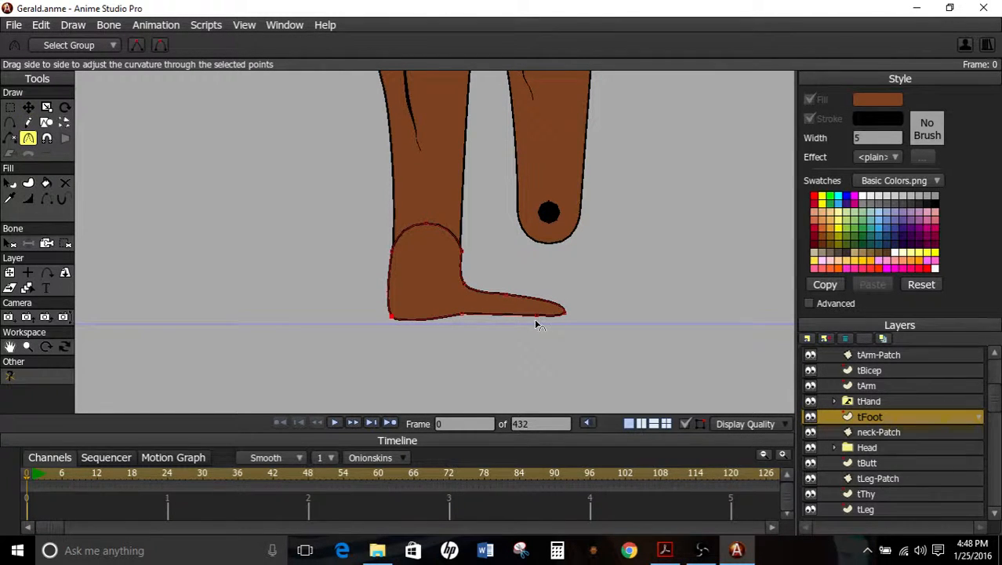
key(t)
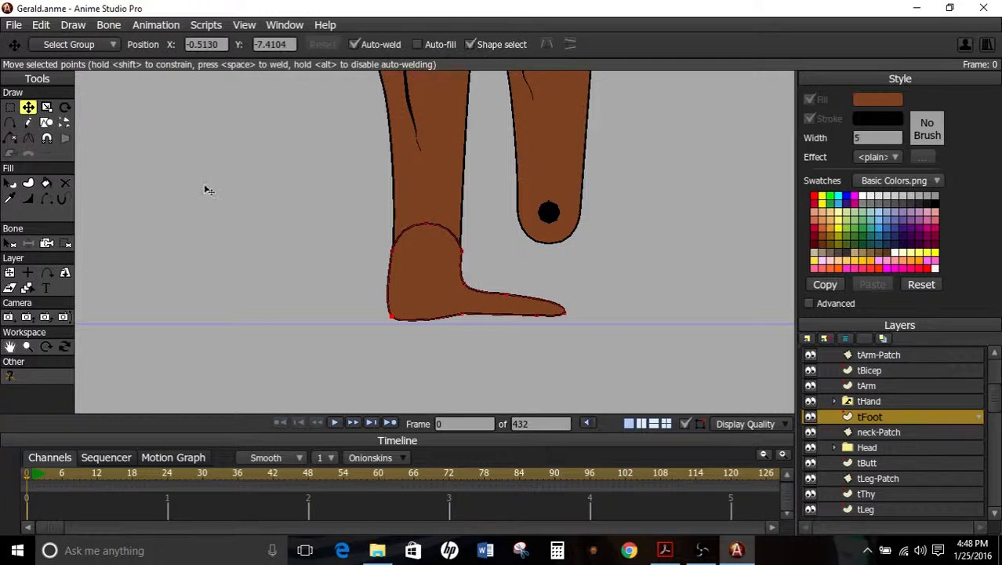
drag(465, 318, 572, 322)
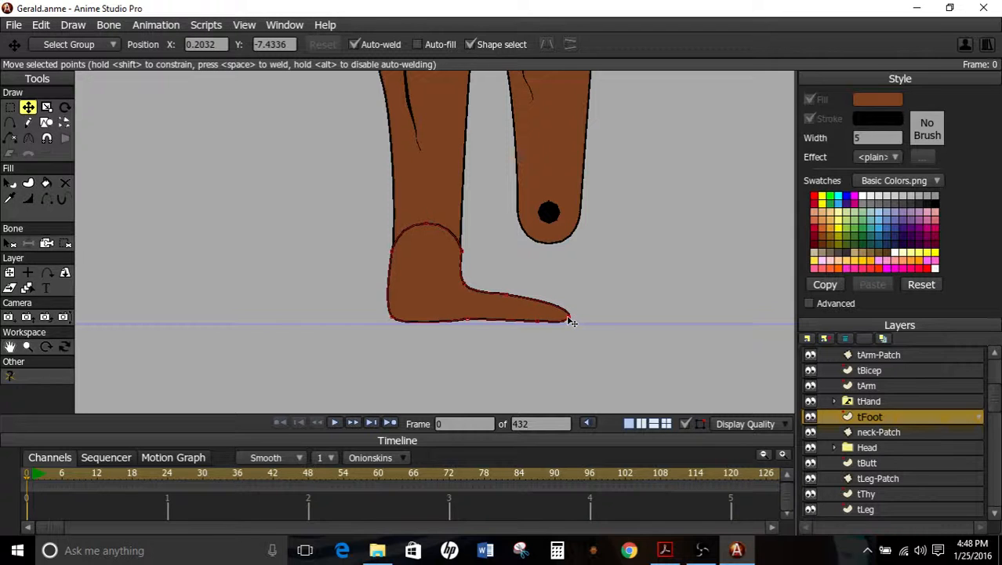
Reposition the instep and ankle-bend points so the top of the foot slopes smoothly down to the toe.
click(511, 295)
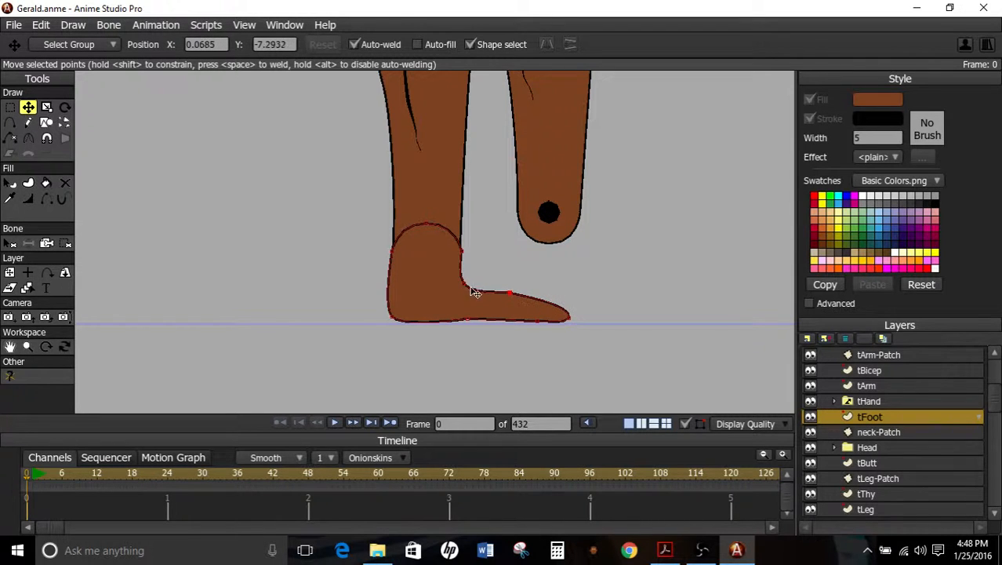
drag(476, 293, 465, 275)
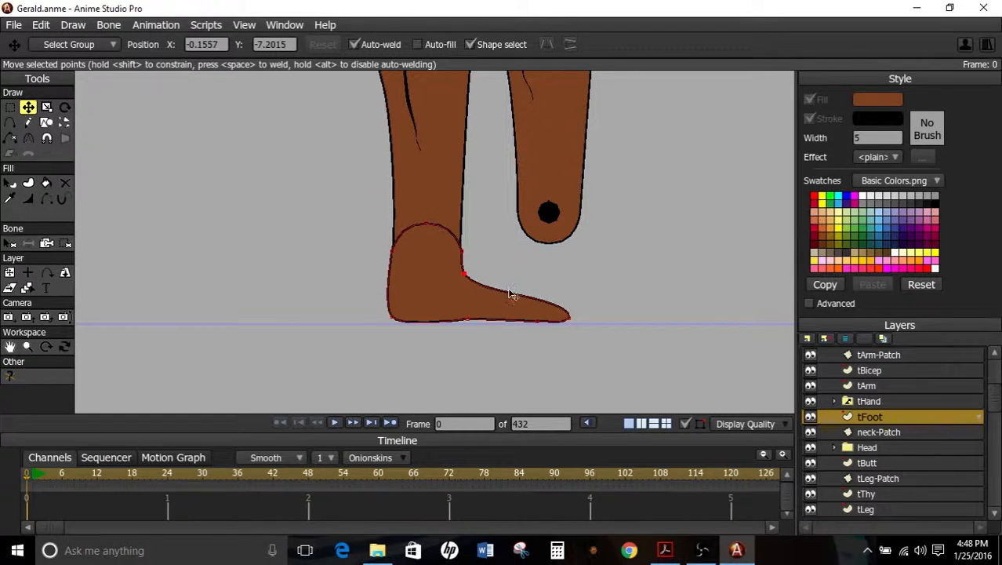
click(511, 295)
scroll(566, 281, down, 3)
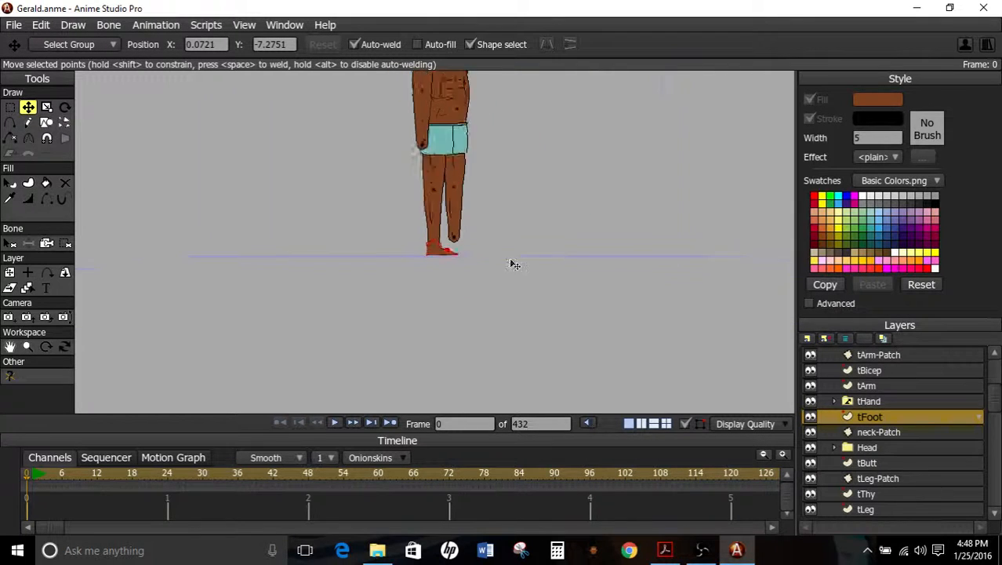
Move the toe tip up and forward, shift the instep point forward, and tighten the curve at the ankle bend.
scroll(512, 246, down, 1)
scroll(517, 242, up, 5)
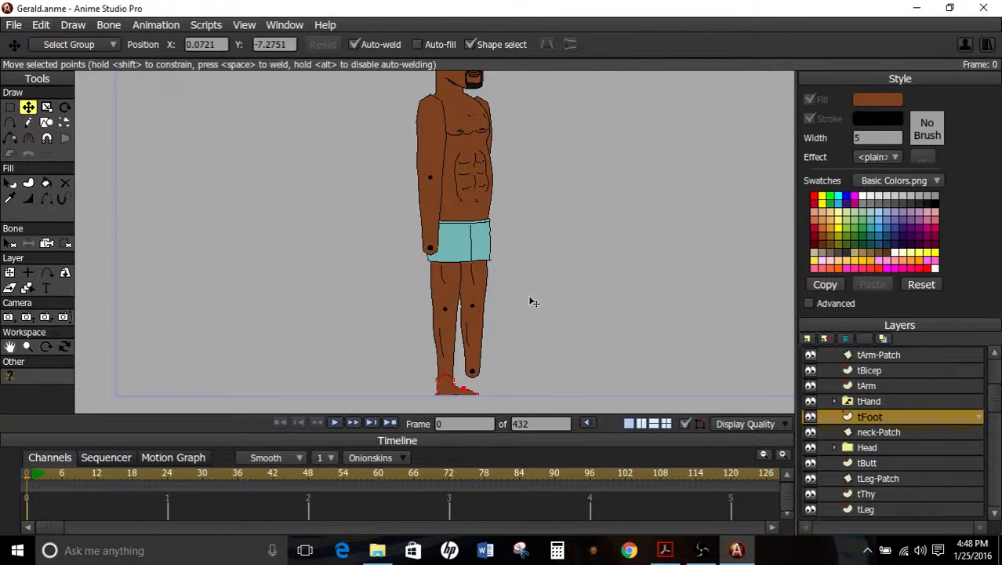
scroll(534, 302, up, 6)
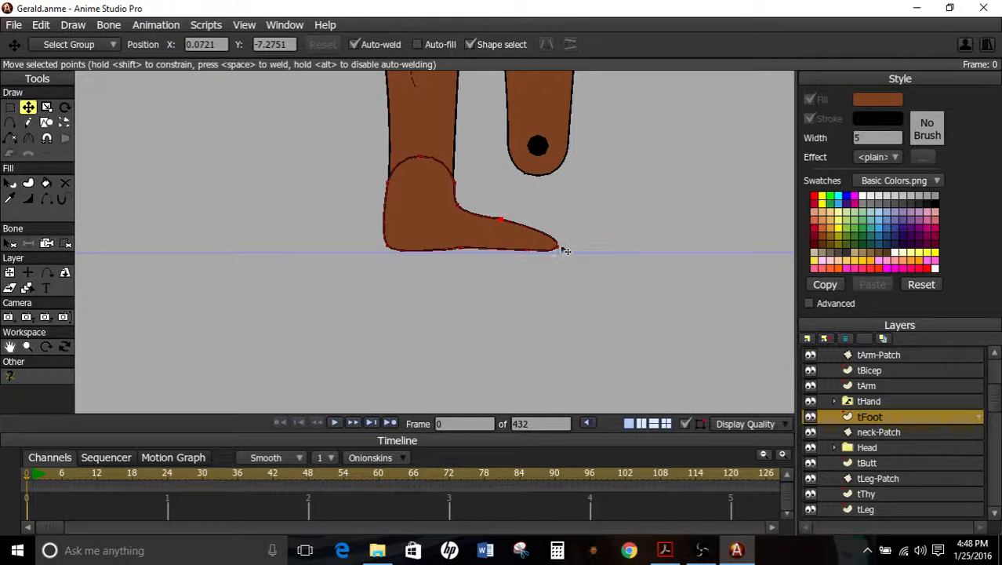
mouse_move(562, 250)
mouse_down()
mouse_move(593, 260)
mouse_move(588, 239)
mouse_move(577, 239)
mouse_up()
mouse_move(503, 222)
mouse_down()
mouse_move(546, 228)
mouse_move(522, 221)
mouse_up()
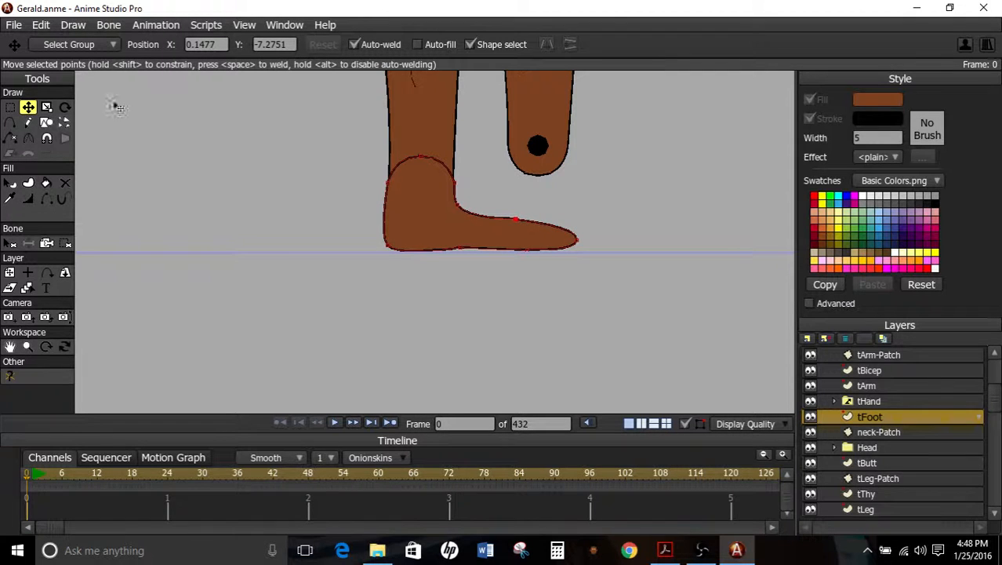
click(28, 138)
drag(460, 203, 343, 208)
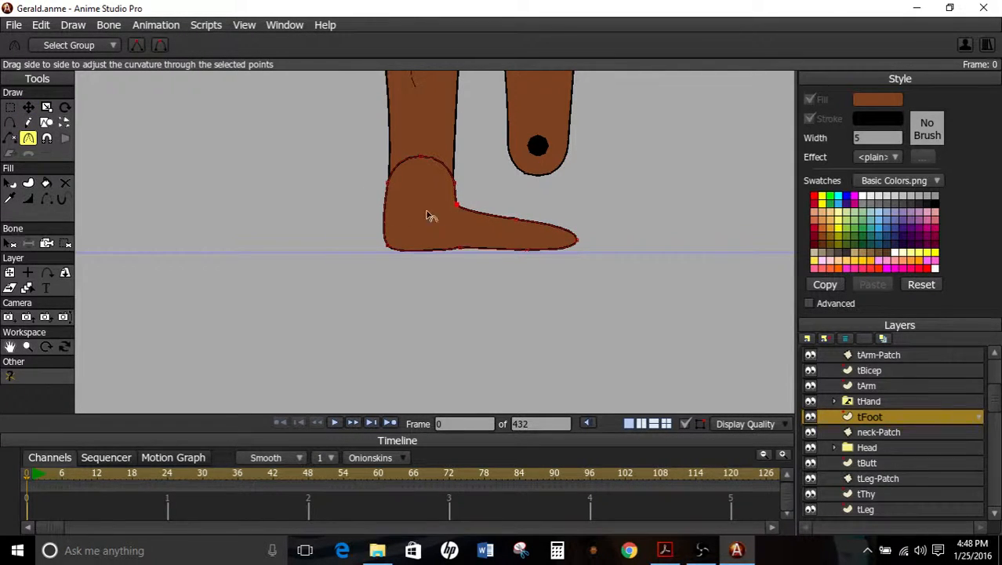
Nudge the foot's back and front ankle points to line up with the leg's outlines.
scroll(319, 160, up, 2)
click(28, 107)
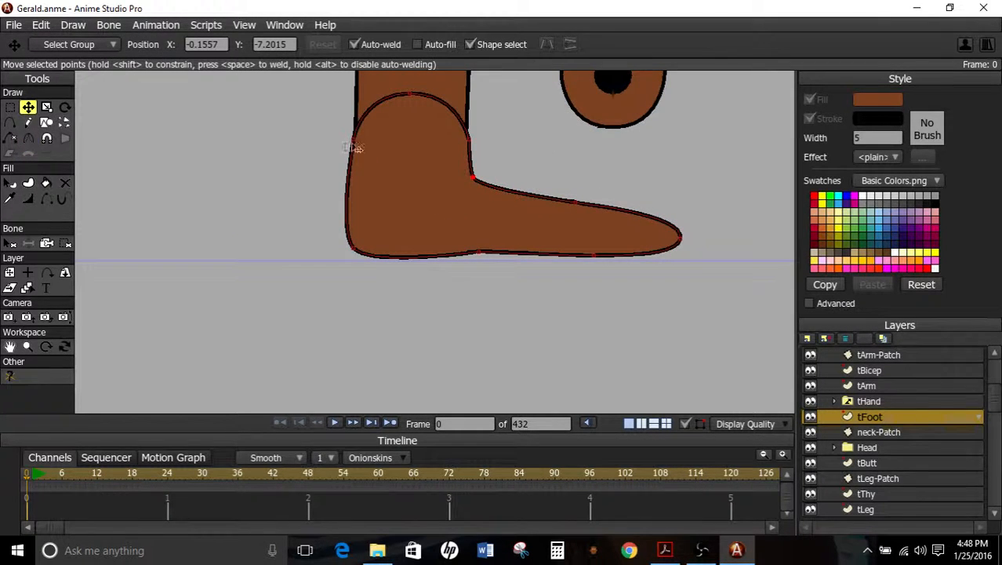
click(357, 138)
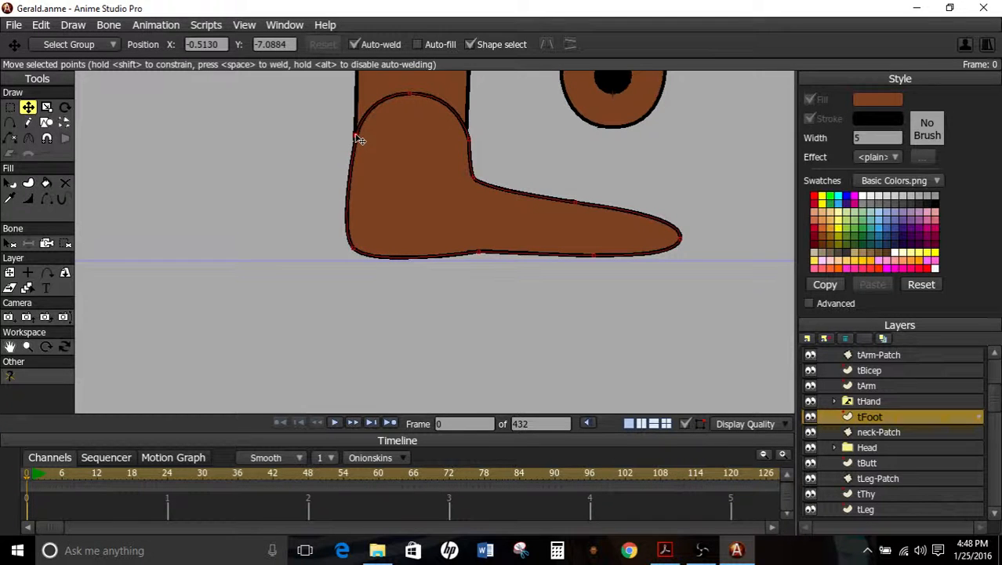
drag(357, 139, 358, 137)
click(468, 139)
drag(473, 147, 475, 135)
scroll(475, 134, up, 3)
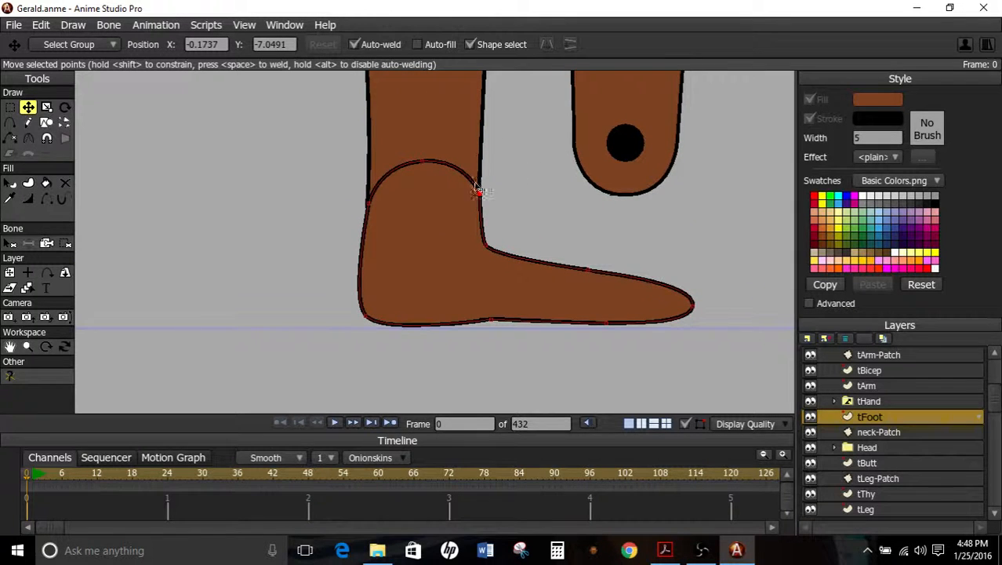
Flatten the sole using an added point between the heel and the arch, and lower the toe tip.
drag(495, 323, 444, 318)
click(9, 122)
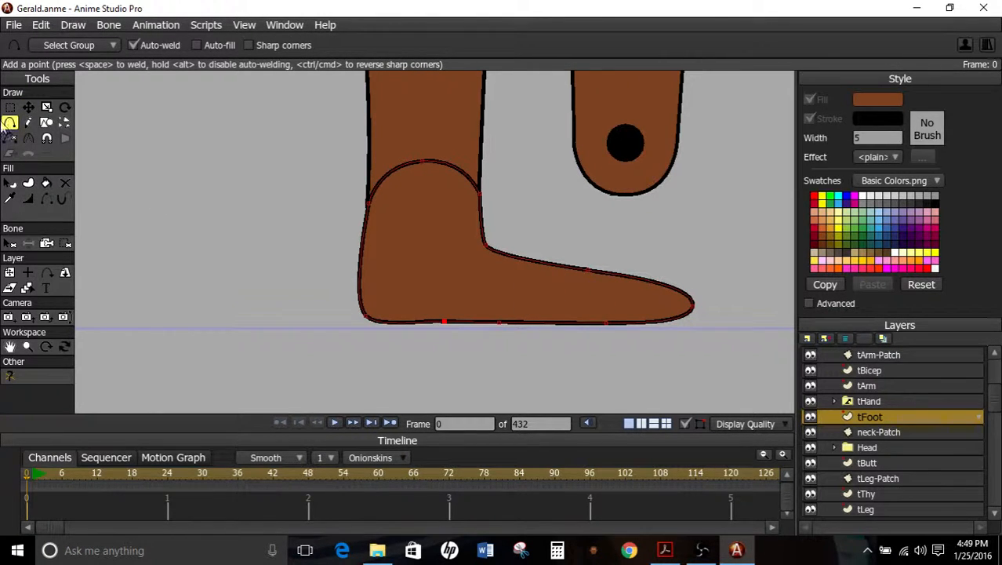
key(t)
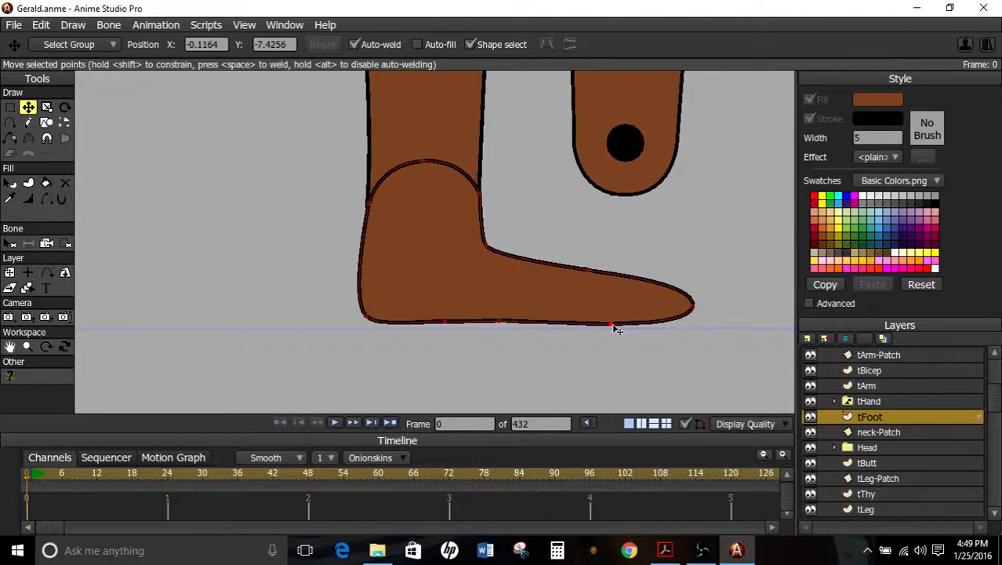
drag(682, 306, 700, 322)
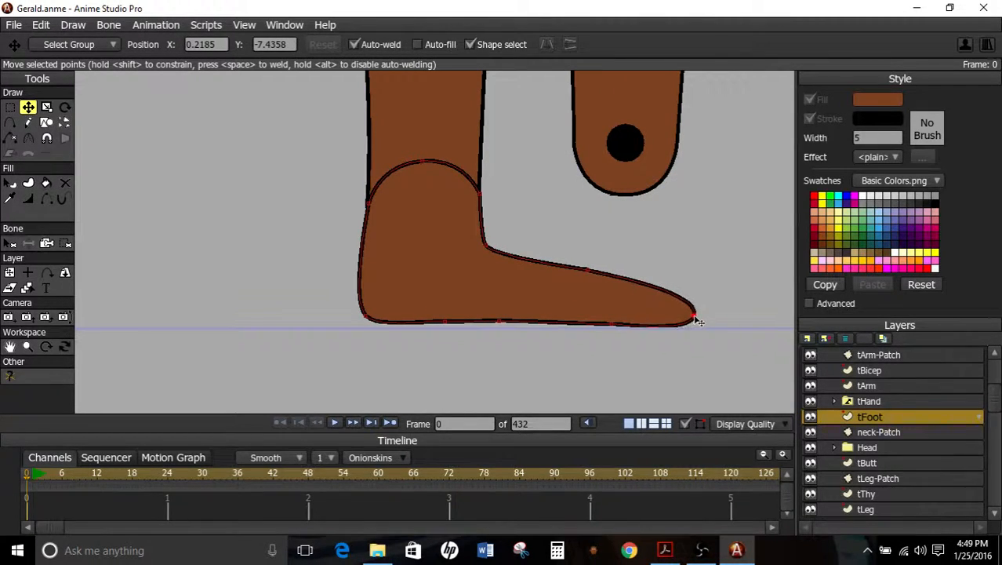
scroll(591, 261, down, 5)
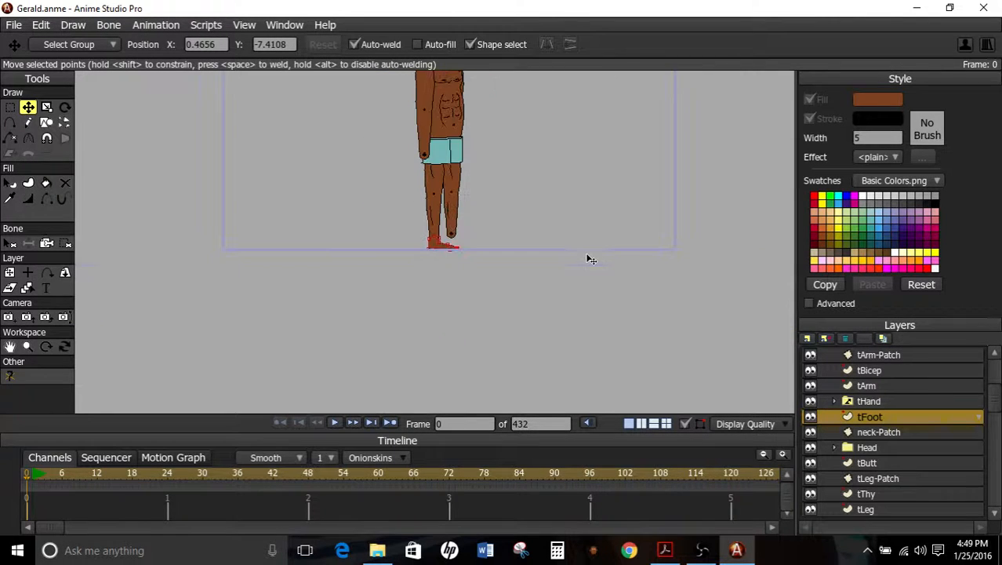
scroll(565, 259, up, 5)
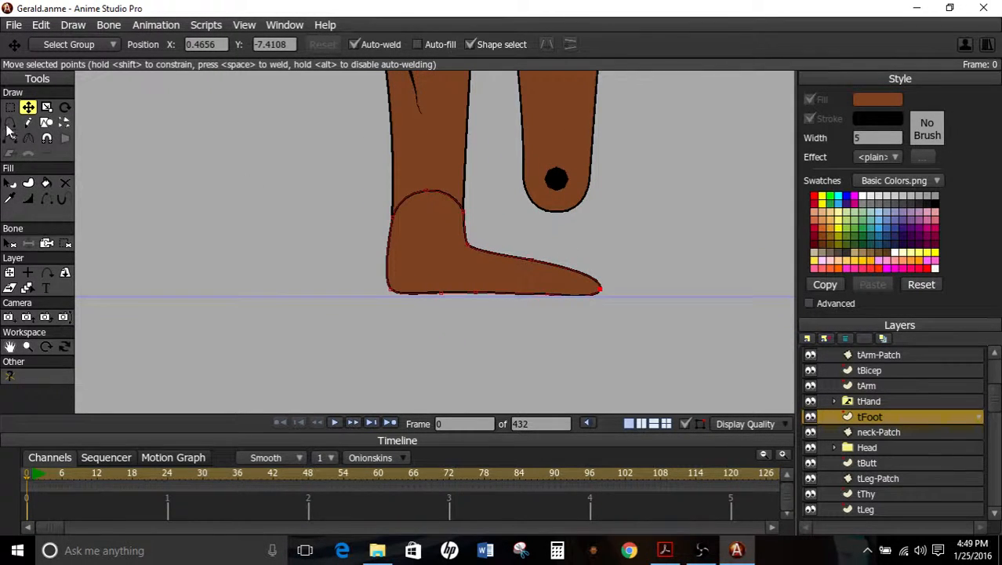
Select all of the foot's points and set their position to X 0, Y 0.
key(ctrl+a)
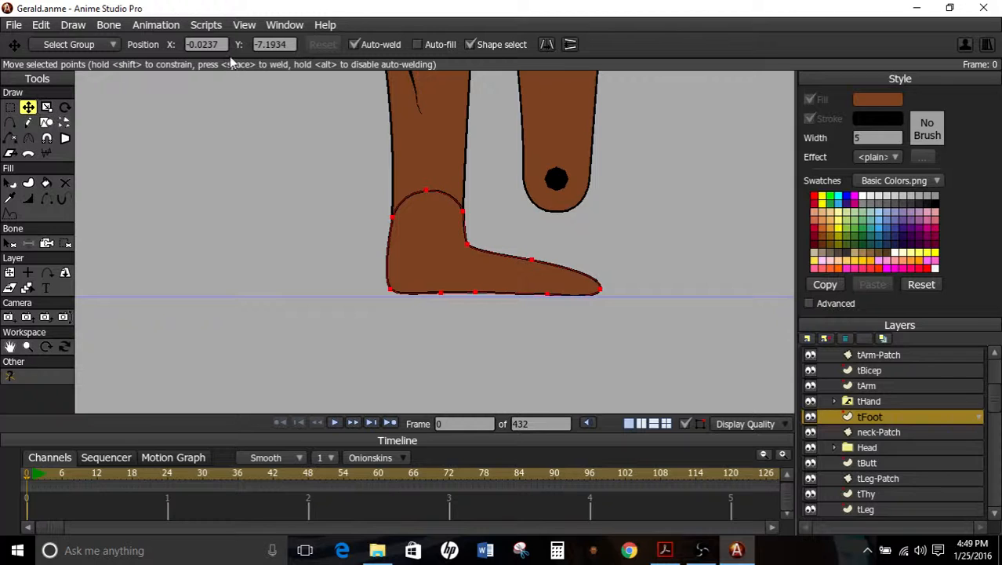
click(205, 44)
text(0)
key(Tab)
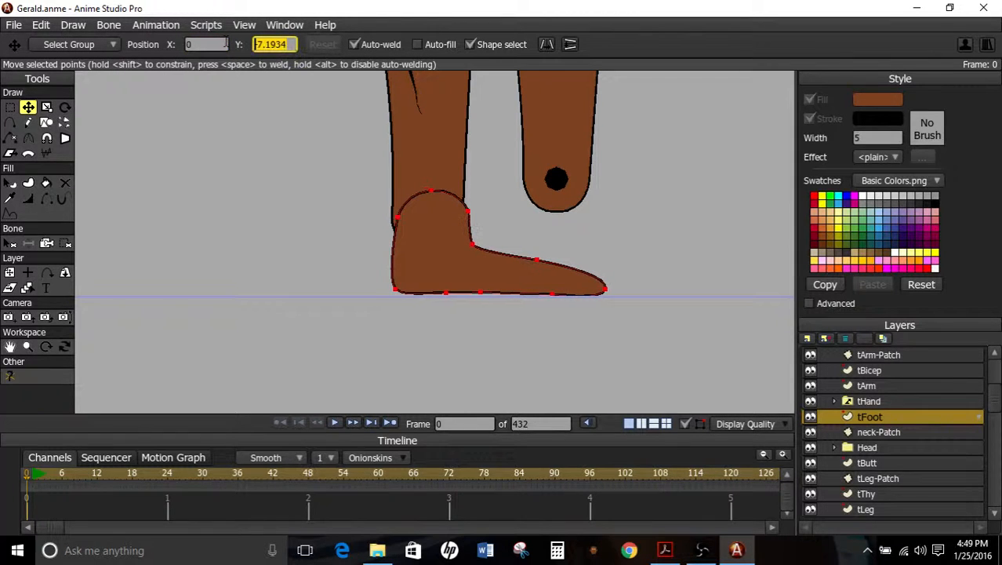
text(0)
key(Return)
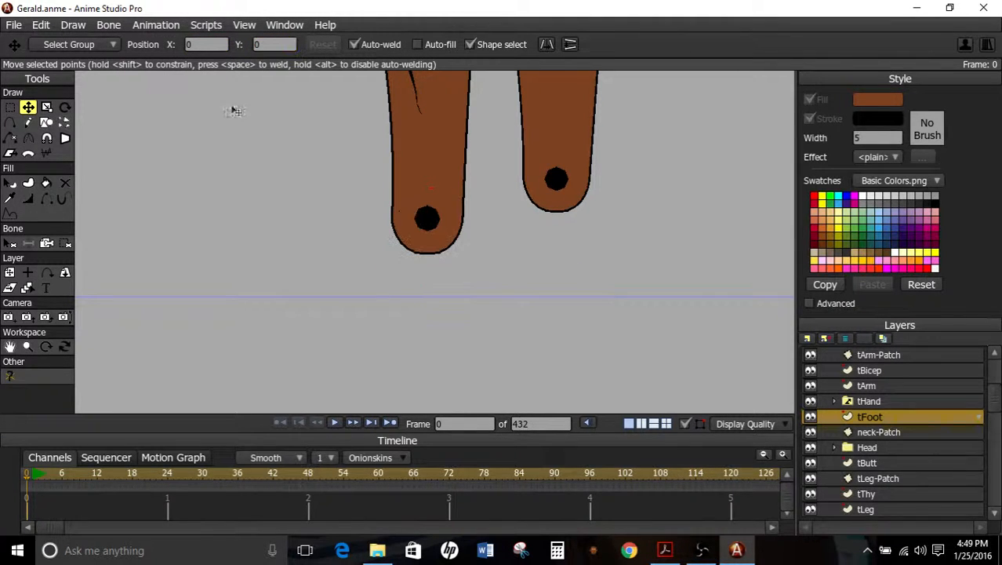
Move the whole tFoot layer down to the front leg's ankle, at about X -0.023, Y -7.139.
click(9, 272)
scroll(391, 192, down, 5)
drag(391, 134, 433, 252)
scroll(391, 267, up, 8)
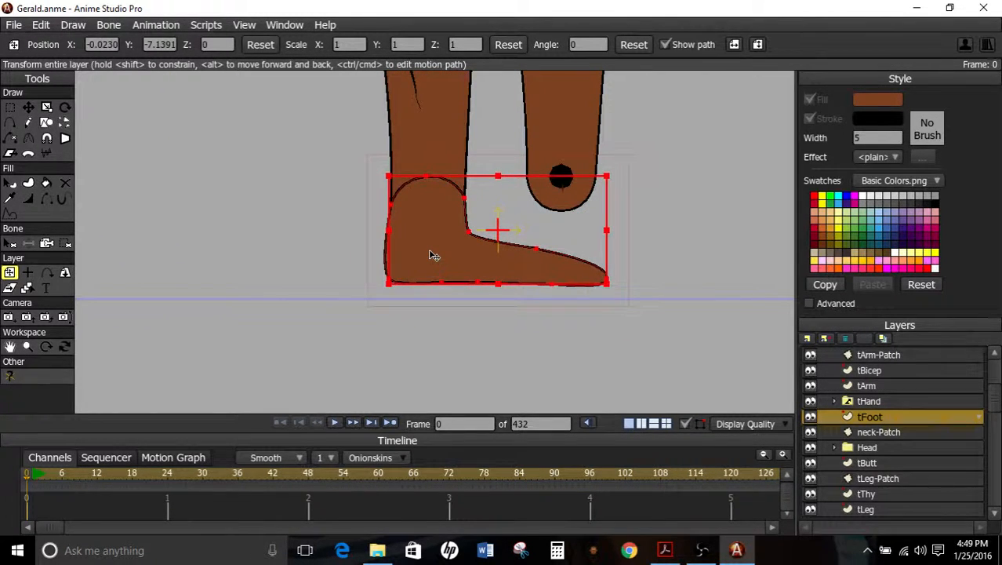
scroll(432, 252, up, 2)
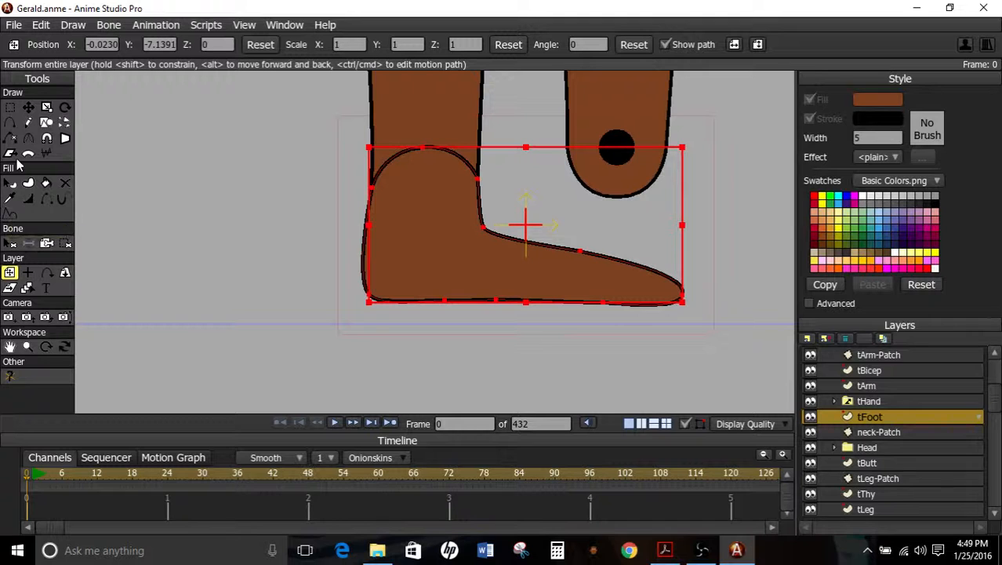
Hide the two arc edges at the top of the foot so it blends into the leg.
click(46, 199)
click(389, 167)
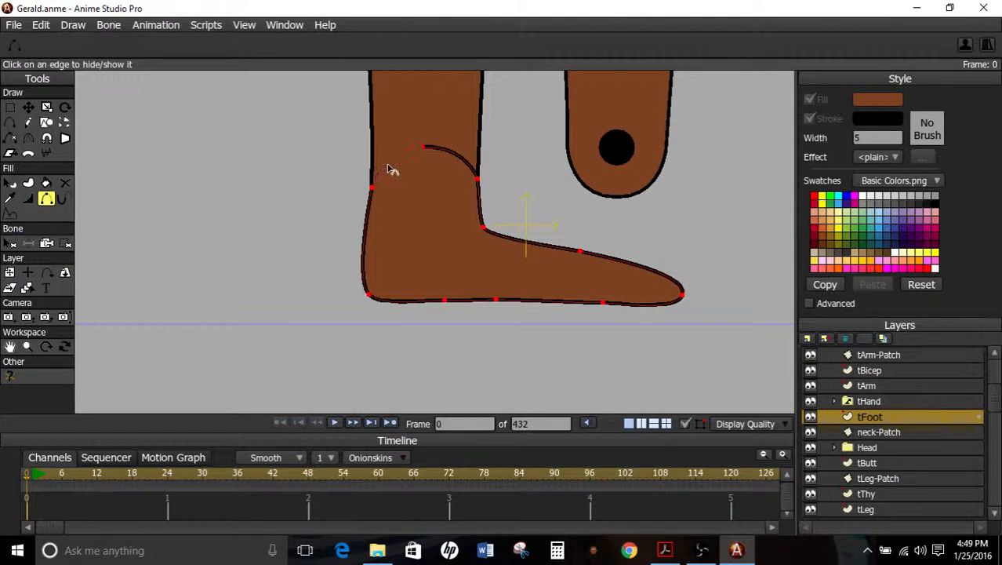
click(430, 151)
scroll(438, 215, up, 3)
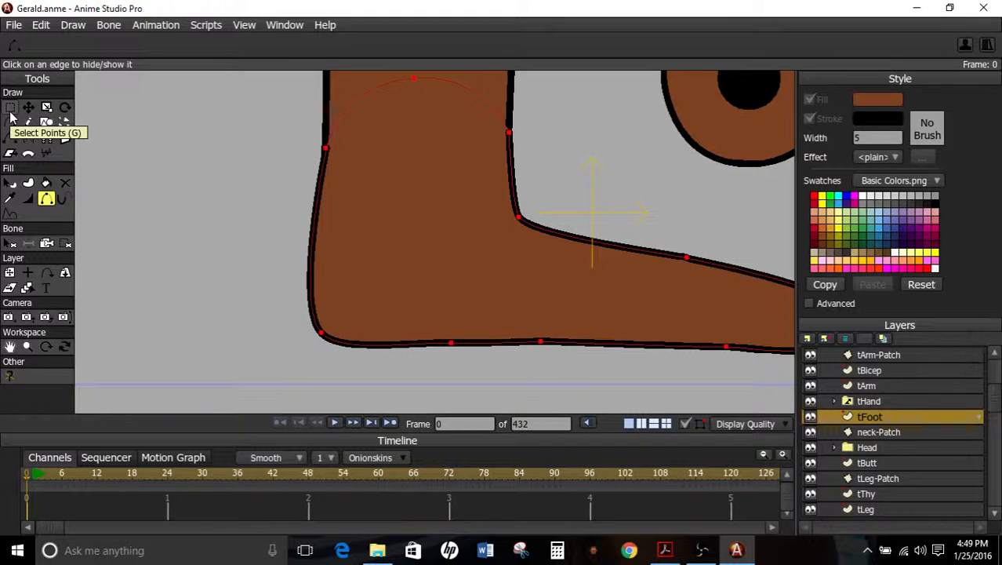
scroll(568, 302, down, 5)
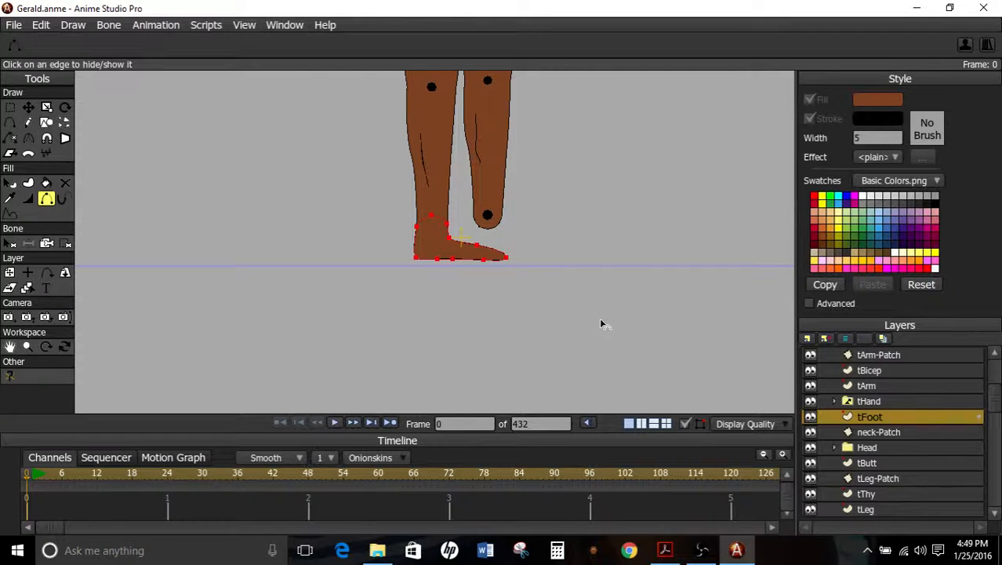
Copy the finished foot's points and create a vector layer named bFoot directly above bLeg.
click(27, 107)
click(9, 107)
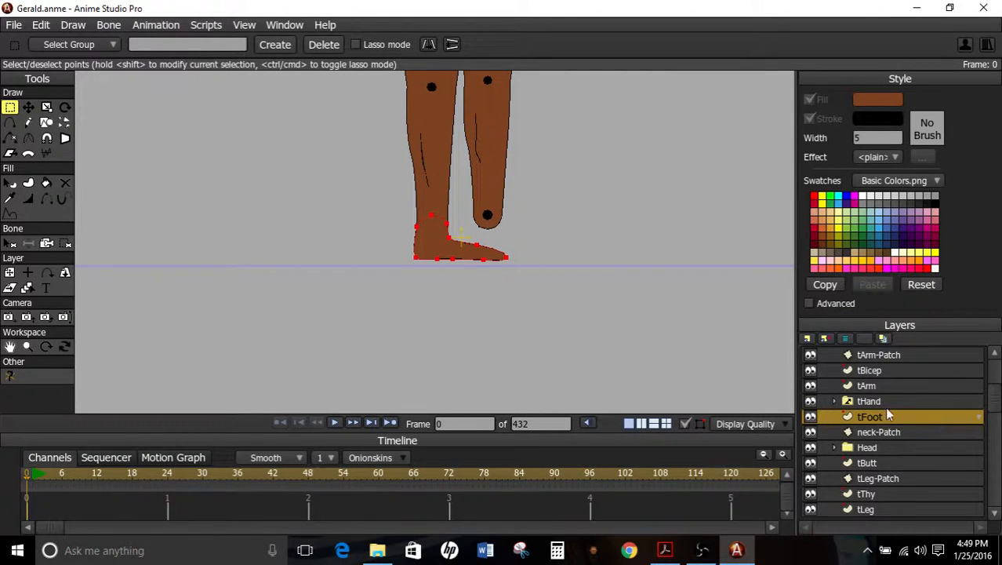
scroll(895, 414, down, 5)
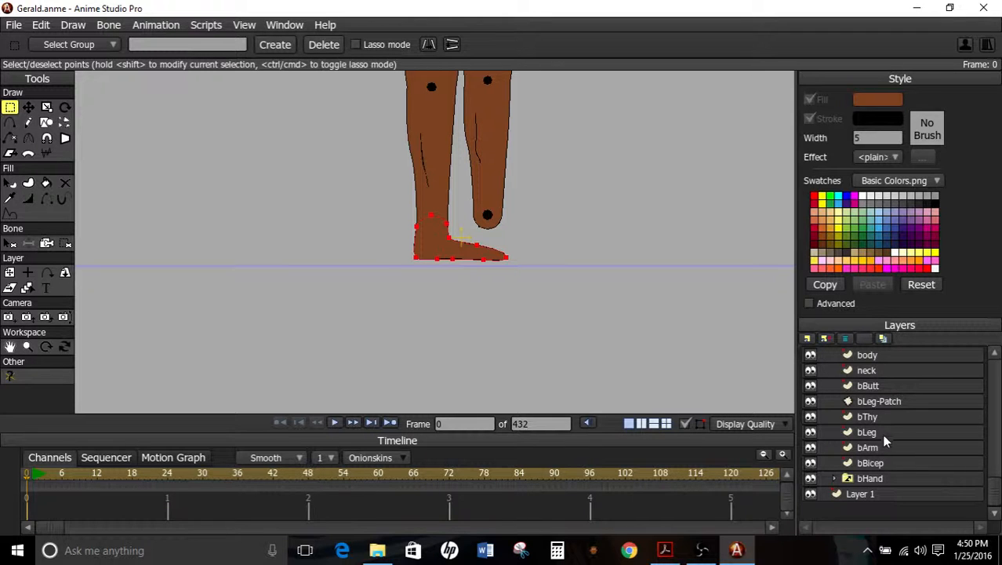
scroll(886, 459, up, 3)
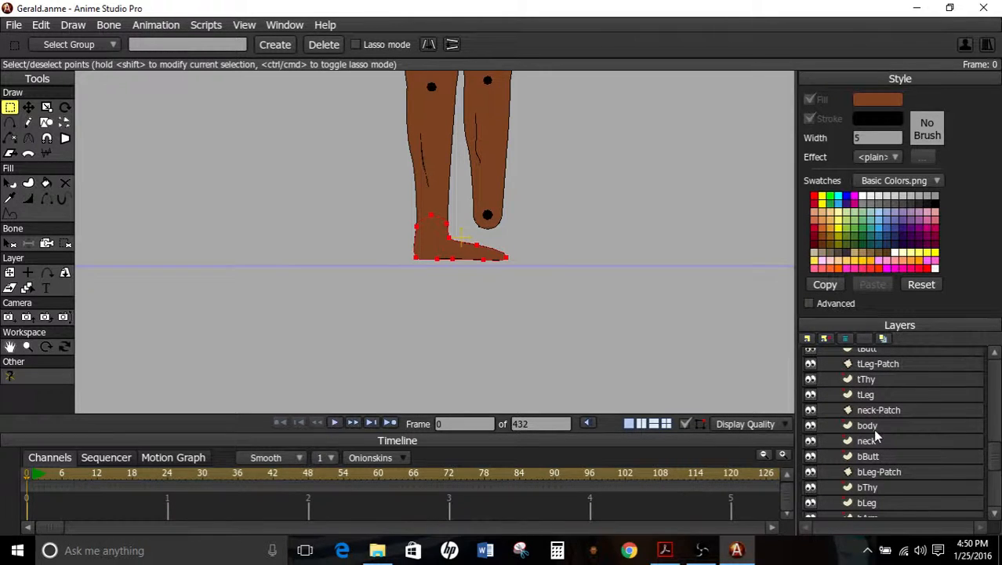
scroll(883, 436, up, 5)
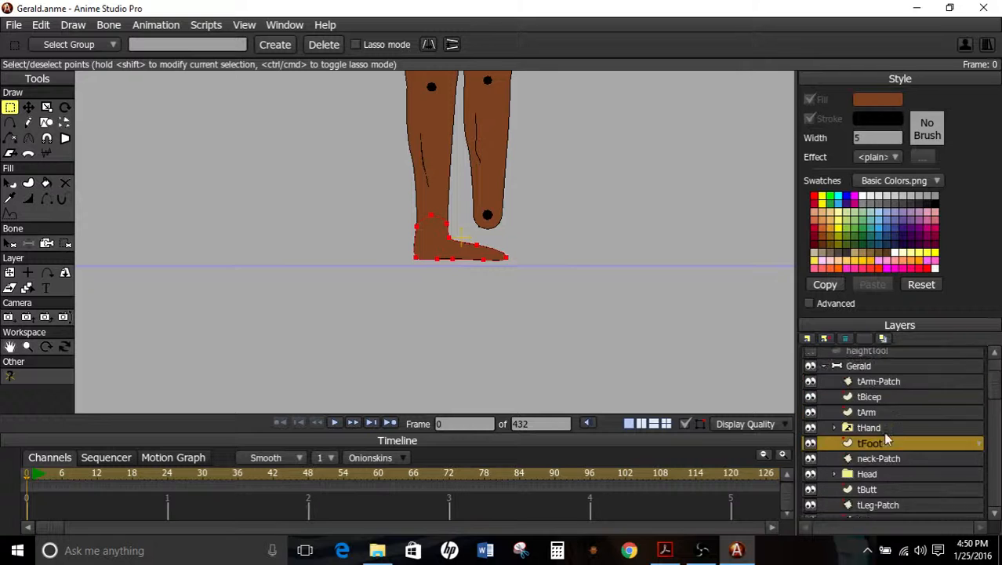
scroll(884, 437, up, 1)
scroll(884, 439, down, 5)
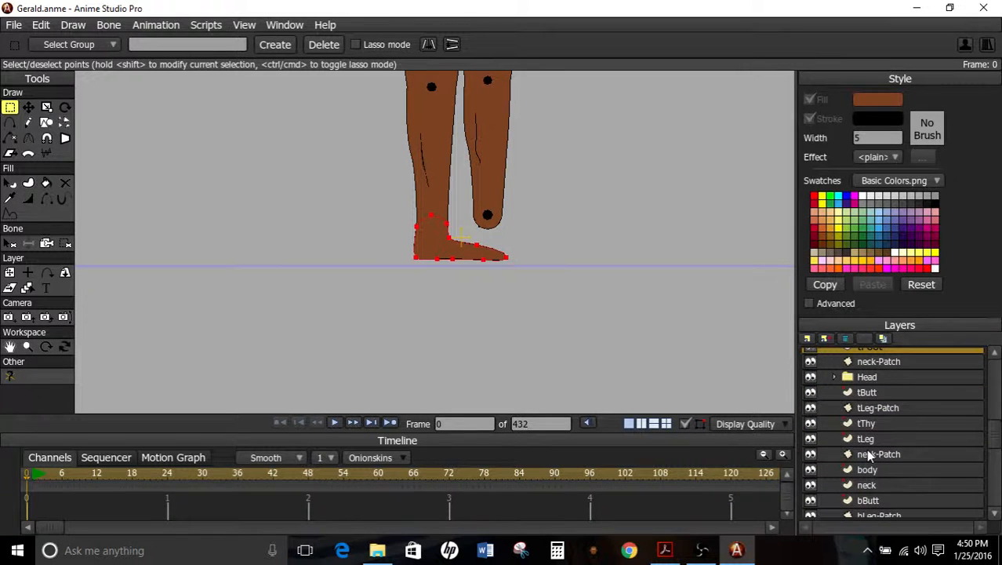
scroll(866, 453, down, 3)
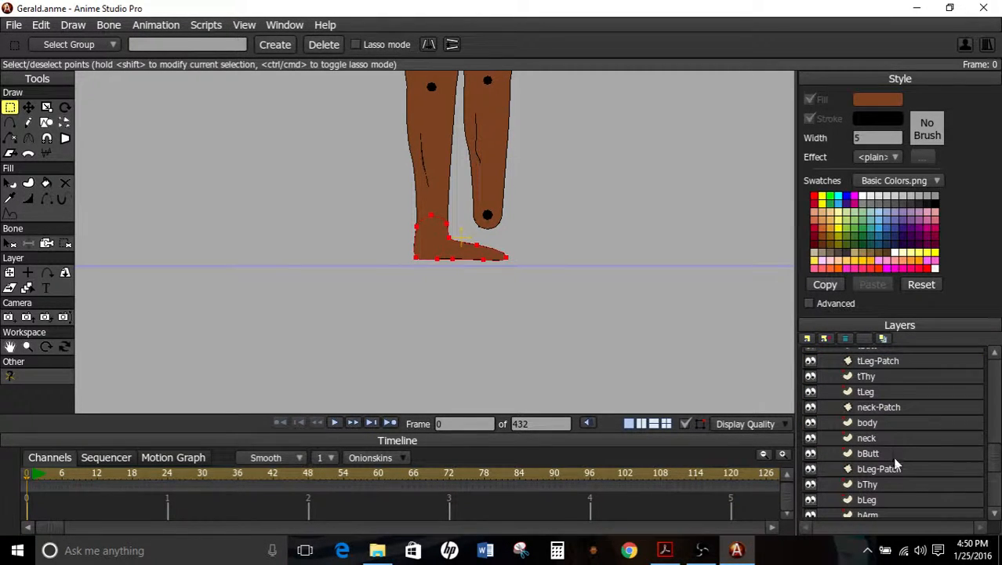
scroll(892, 459, down, 2)
scroll(886, 499, down, 2)
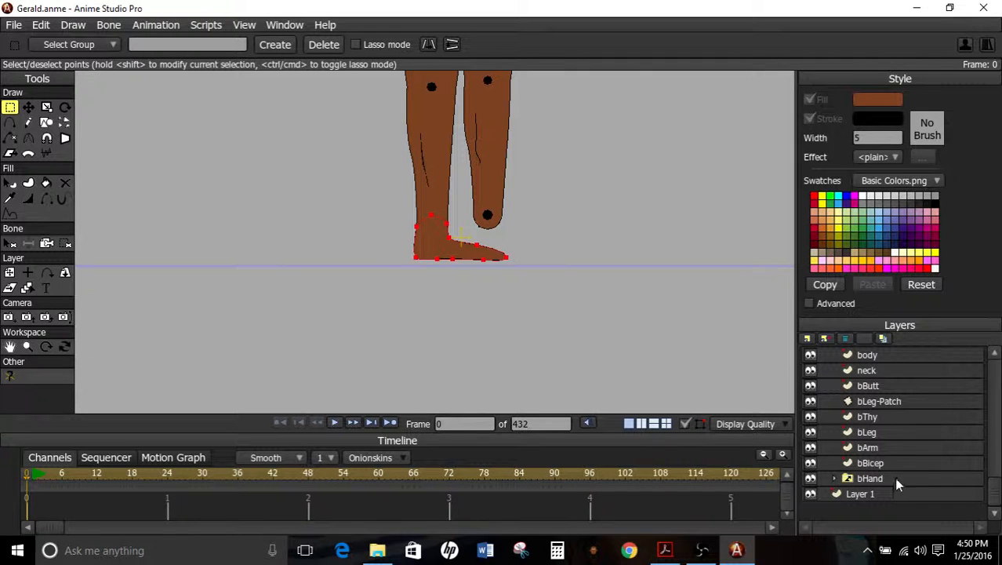
scroll(889, 462, up, 8)
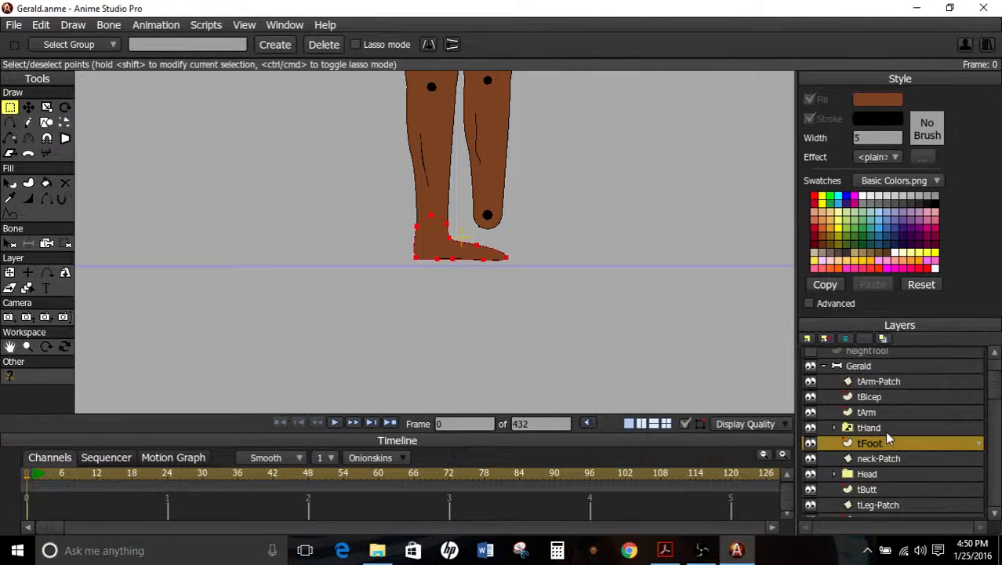
scroll(884, 443, down, 5)
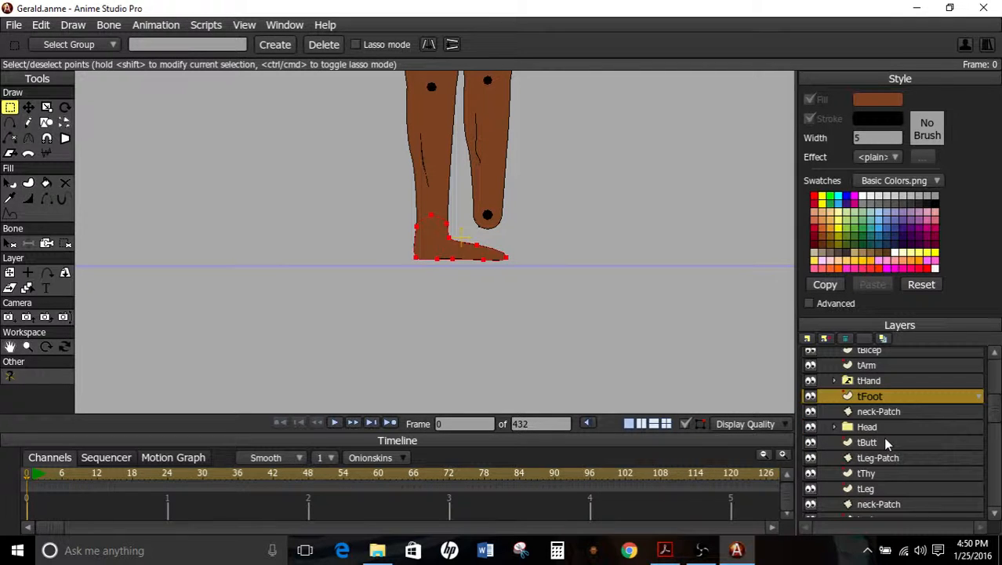
scroll(886, 444, down, 3)
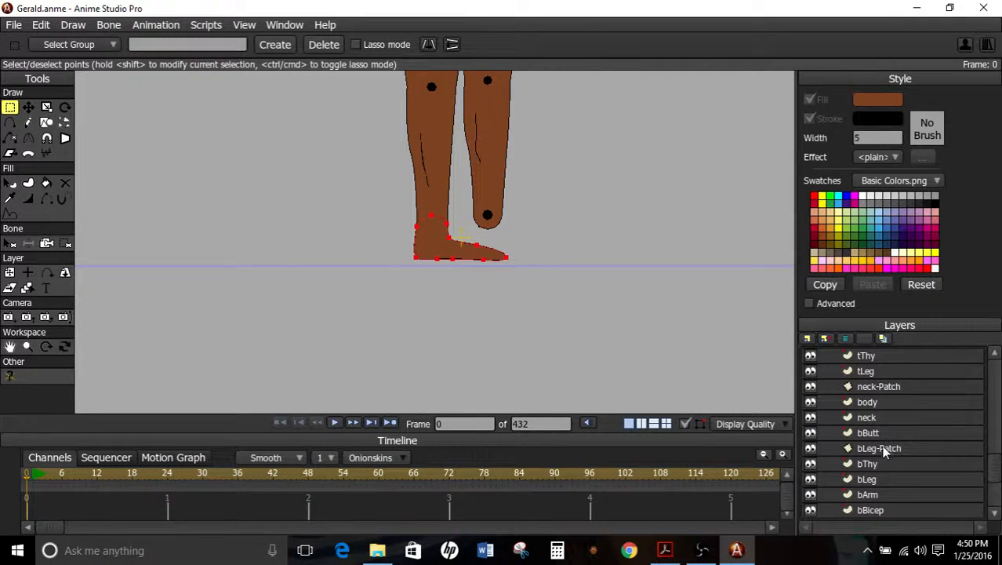
click(885, 482)
click(808, 339)
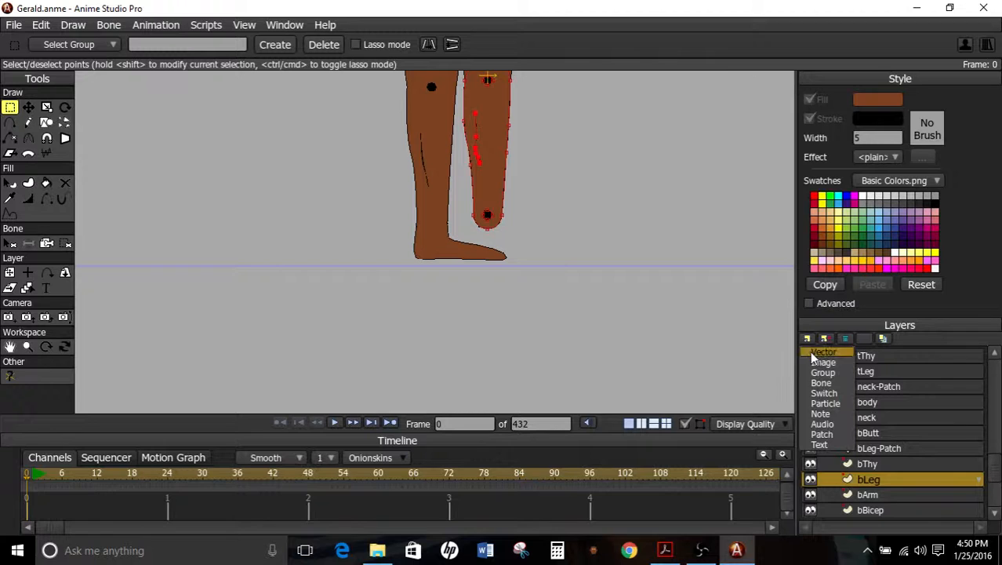
click(824, 352)
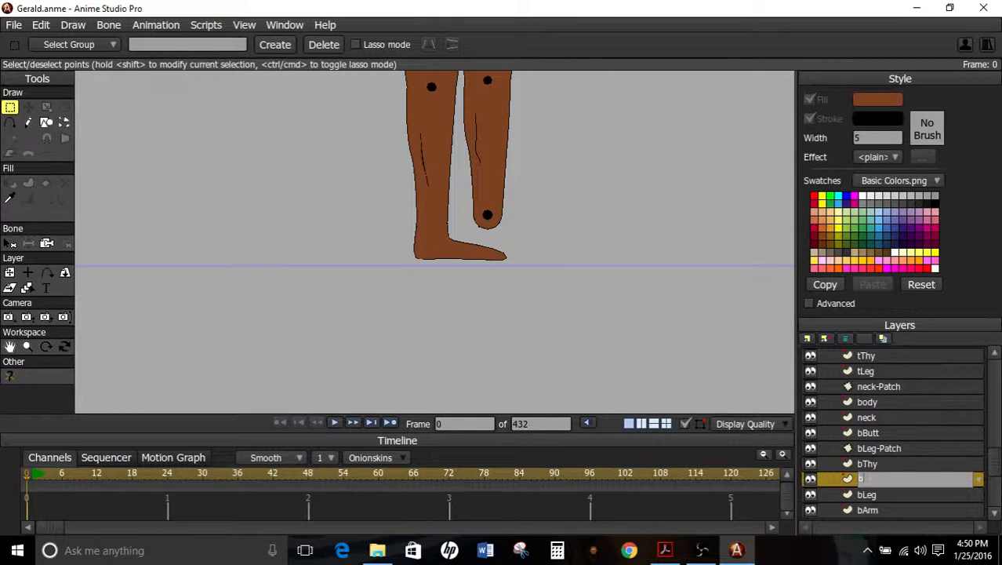
key(Return)
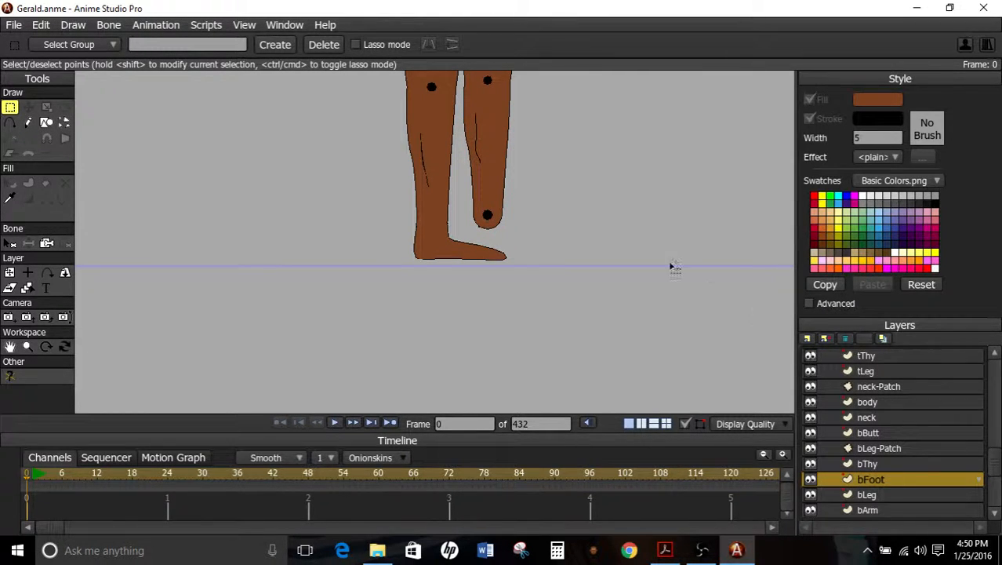
Paste the copied foot into bFoot and move the whole layer down to the back leg's ankle, at about X 0.578, Y -7.011.
key(t)
scroll(627, 242, down, 5)
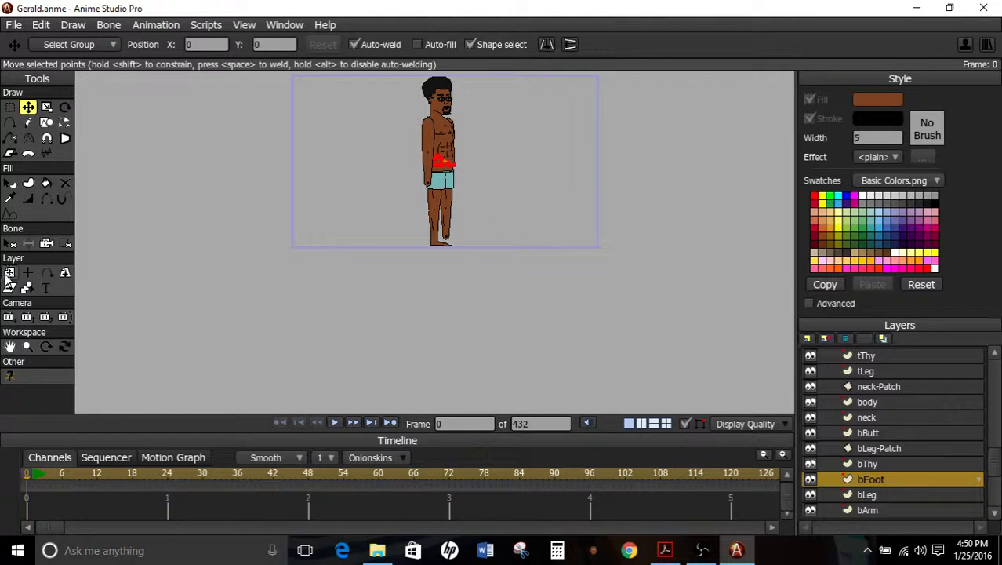
click(9, 272)
drag(387, 134, 420, 218)
scroll(517, 241, up, 5)
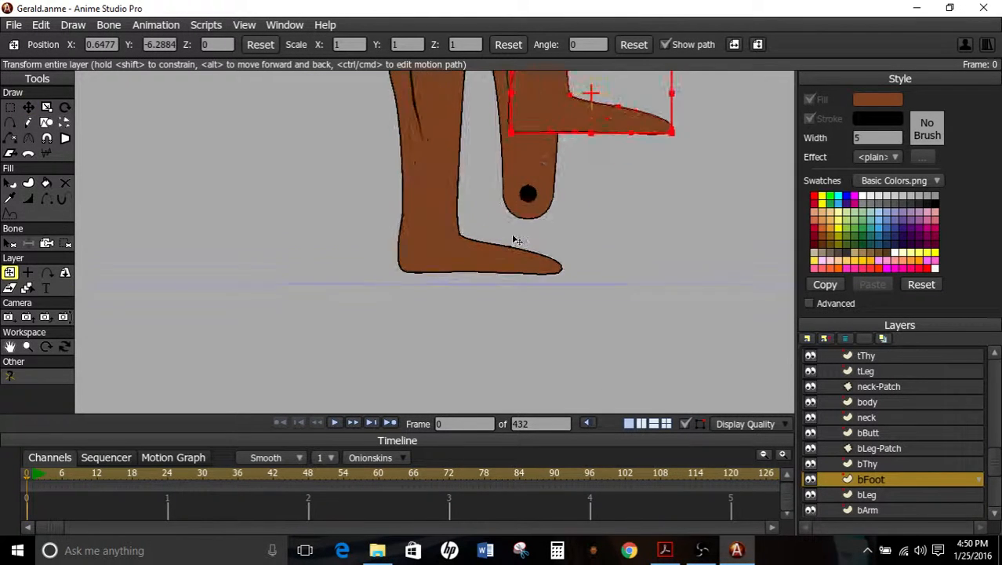
drag(590, 96, 573, 224)
scroll(580, 221, up, 3)
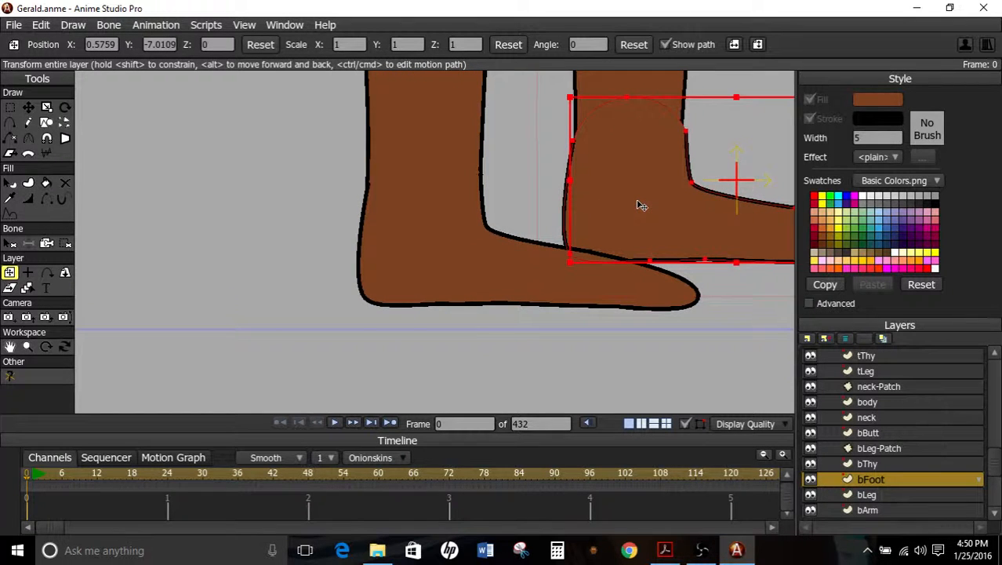
drag(481, 213, 364, 269)
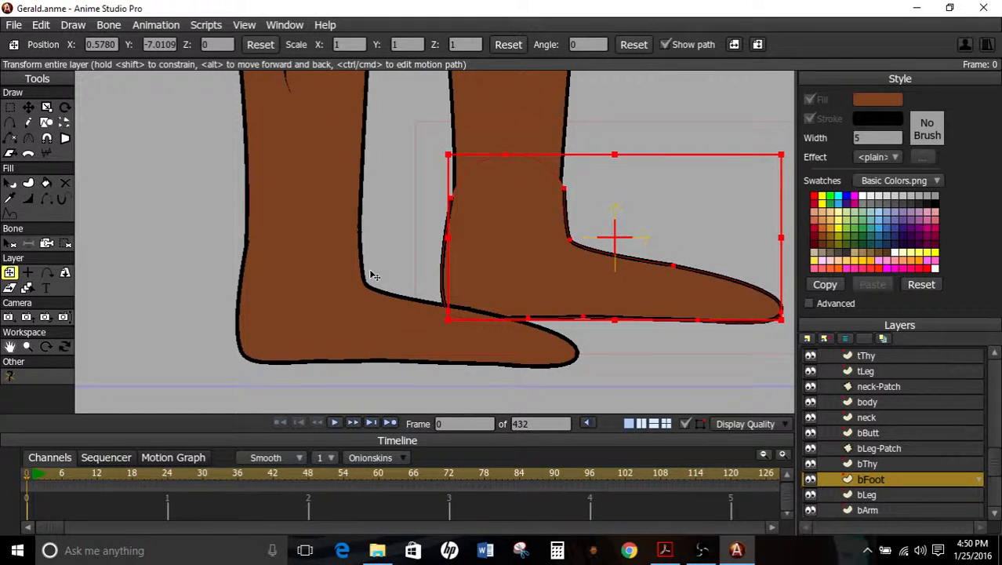
Scale the back foot's points down slightly and realign the bFoot layer with the ankle, at about X 0.539, Y -6.998.
click(46, 106)
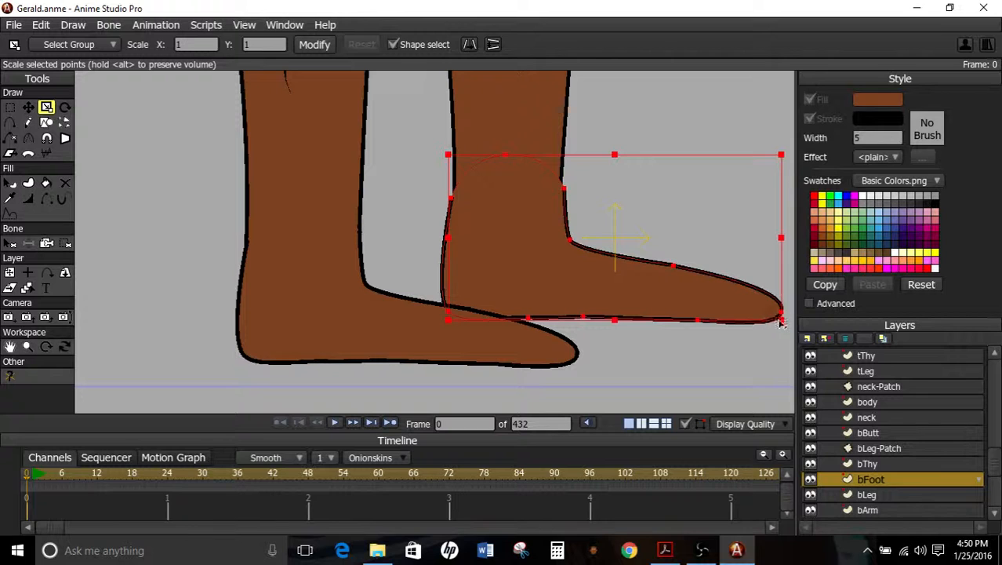
drag(782, 322, 762, 310)
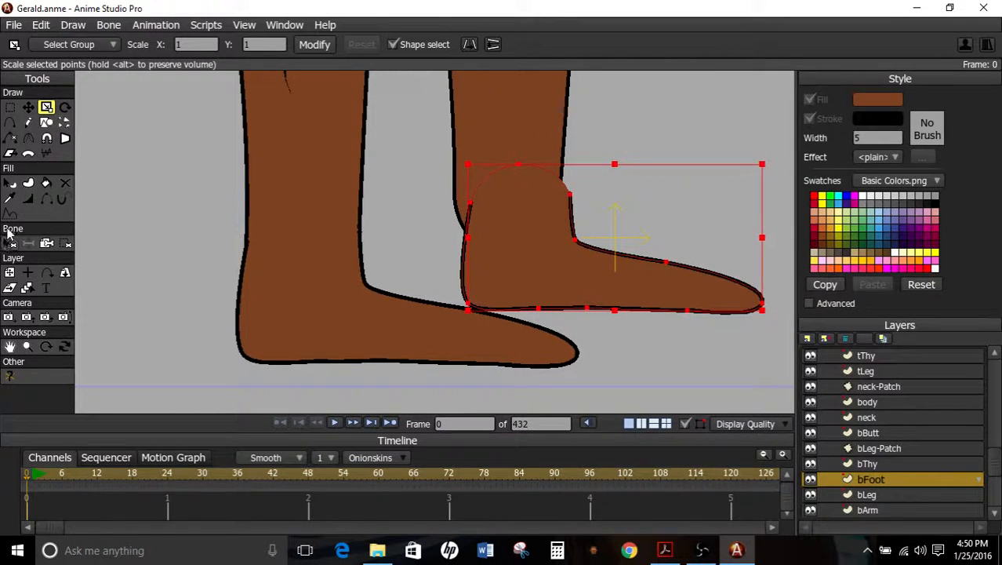
click(10, 272)
mouse_move(576, 262)
mouse_down()
mouse_move(564, 268)
mouse_move(559, 256)
mouse_up()
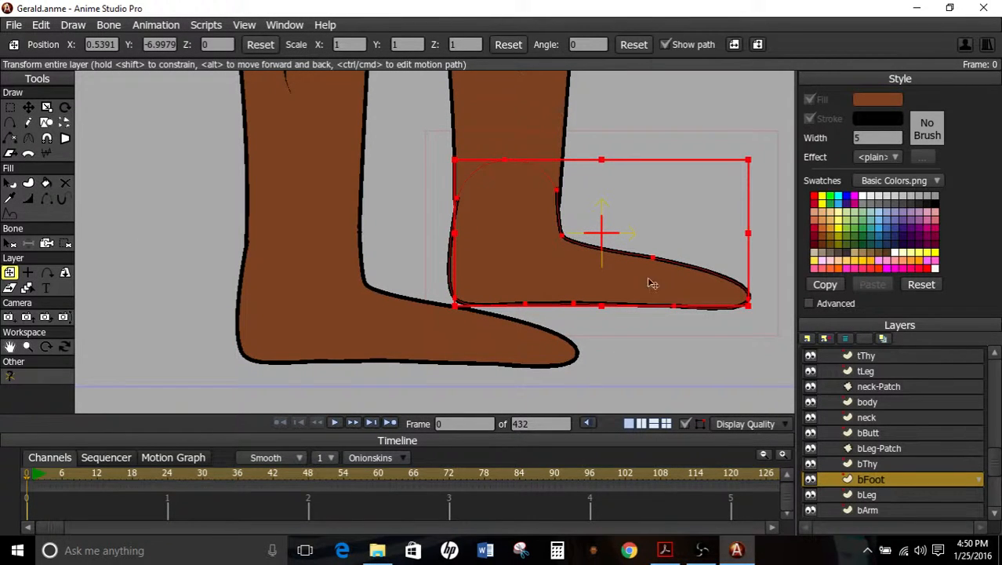
Scale the back foot's points up slightly so its ankle is closer to the leg's width.
click(28, 108)
click(46, 108)
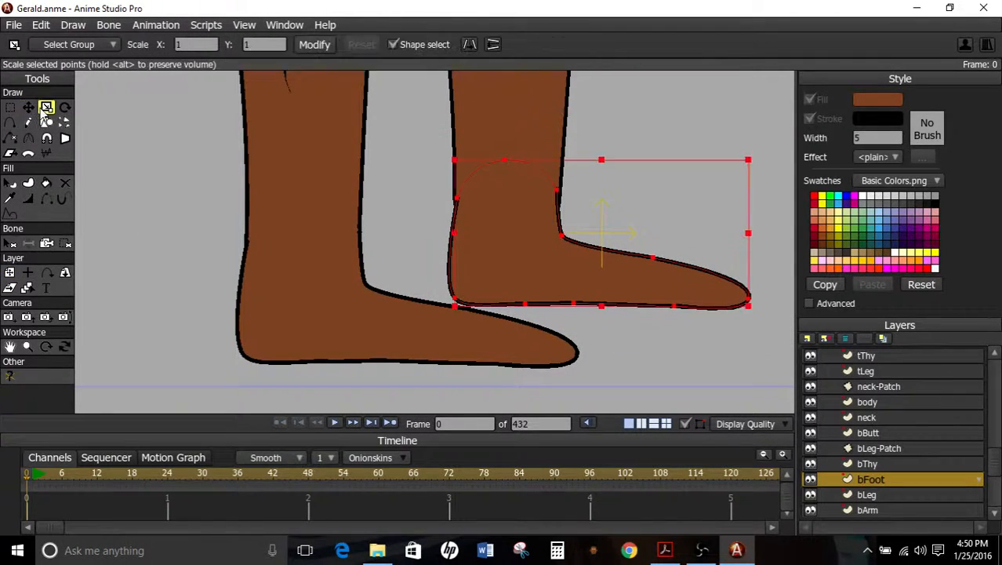
drag(749, 307, 756, 311)
Set the bFoot layer's origin at the back ankle, at about X -0.302, Y 0.172.
click(28, 272)
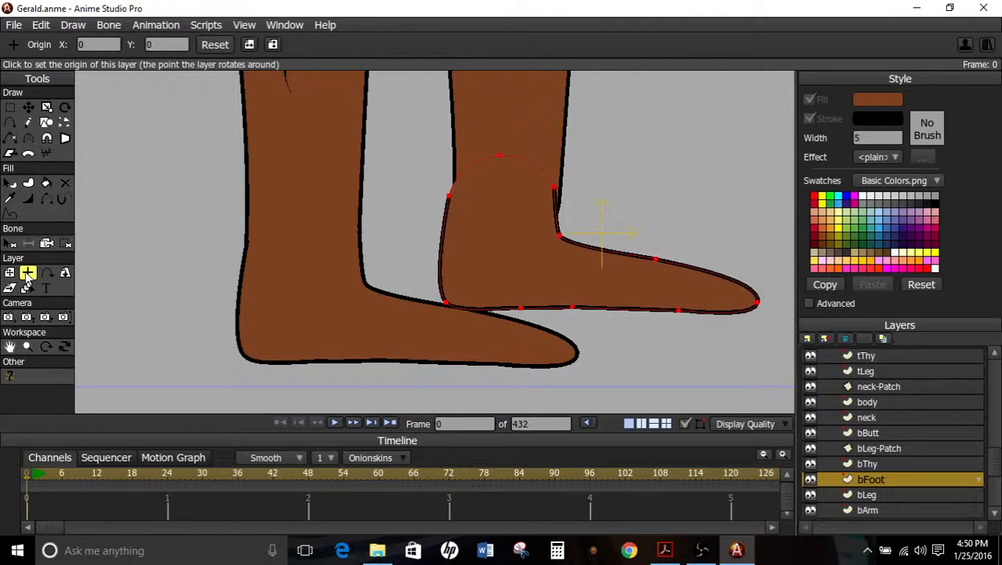
click(499, 174)
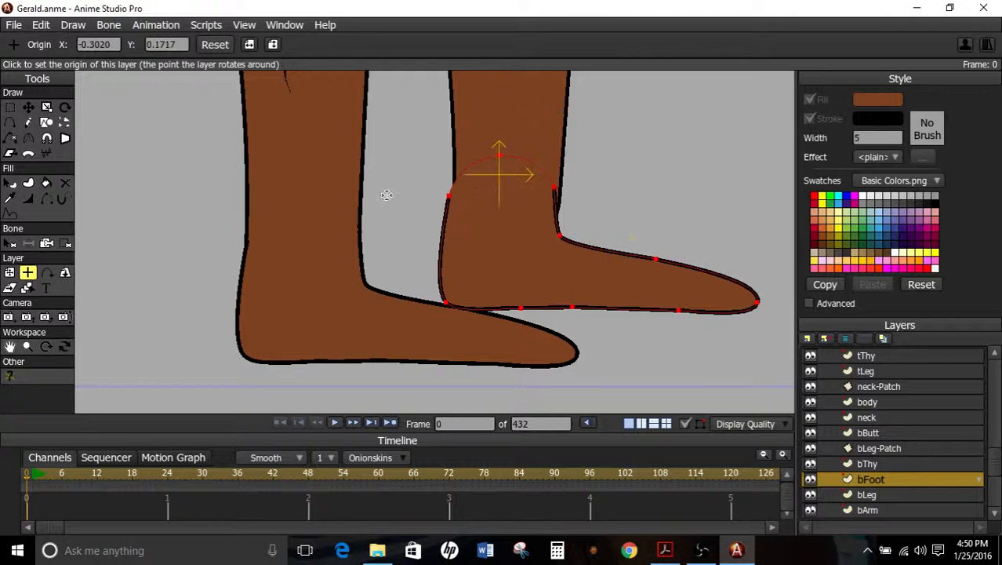
Shift the bFoot layer to about X 0.559, Y -7.004, fine-tune the foot's scale and deselect its points.
click(9, 272)
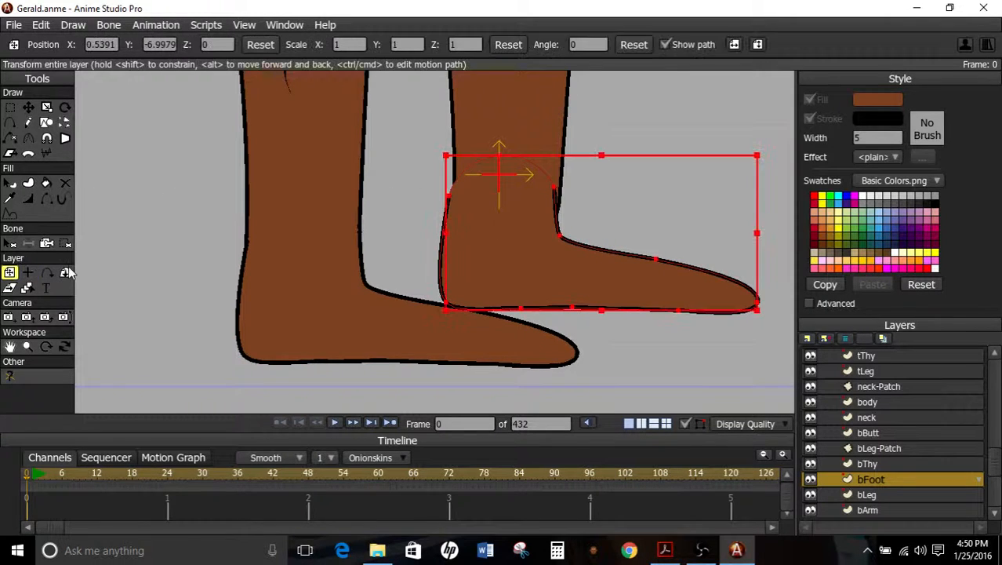
drag(553, 242, 555, 248)
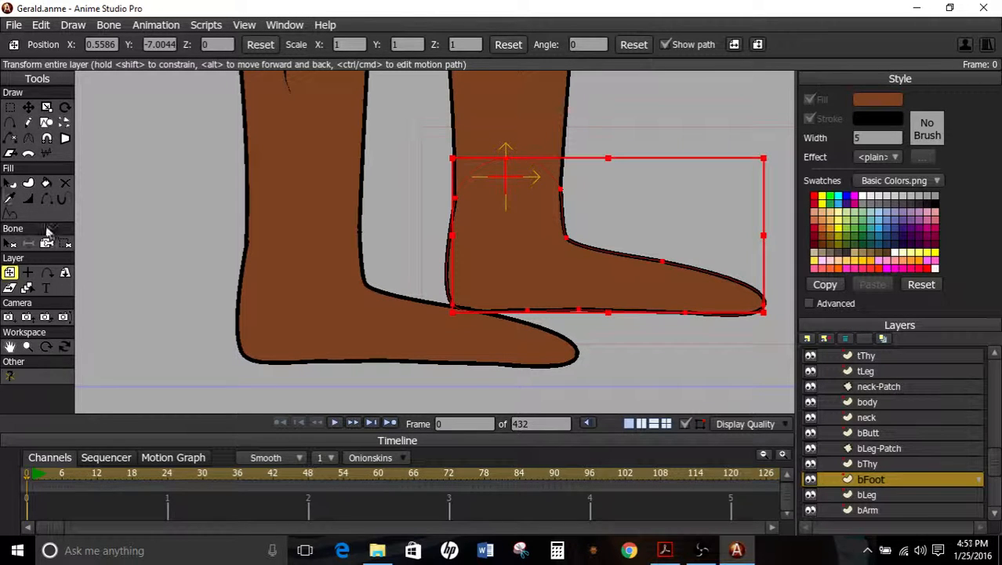
click(46, 107)
mouse_move(764, 312)
mouse_down()
mouse_move(756, 309)
mouse_move(764, 313)
mouse_up()
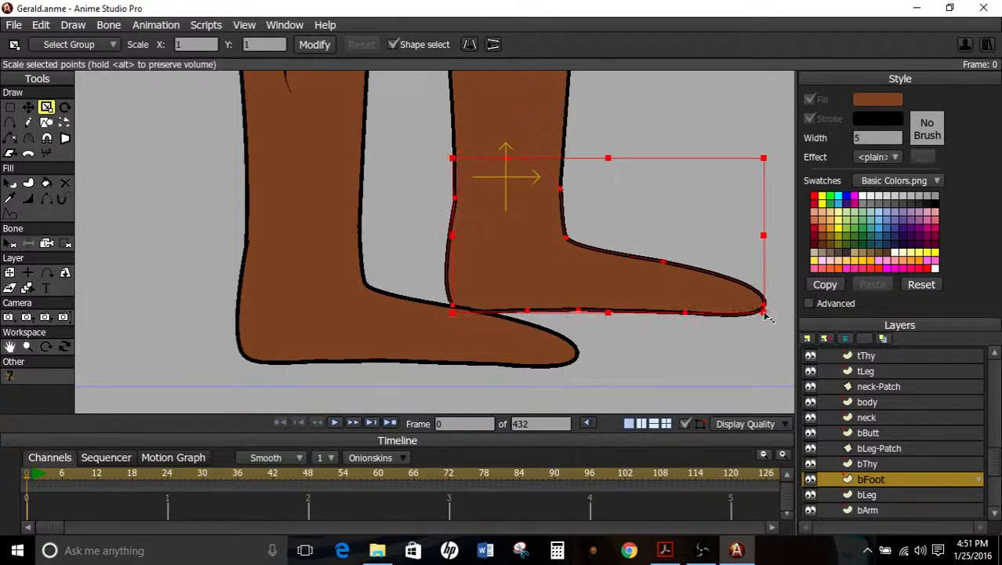
click(767, 315)
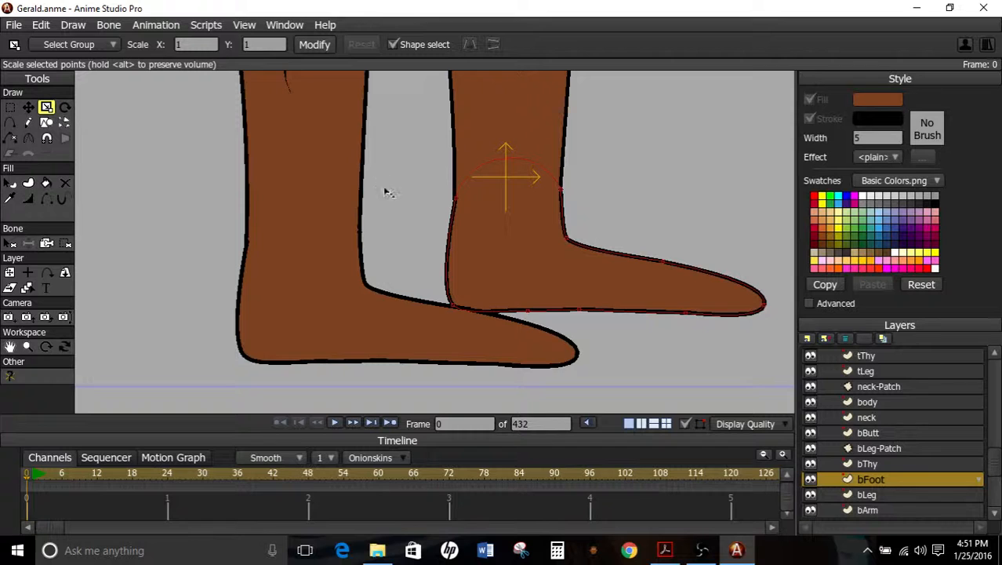
Reset the bFoot layer's origin to X 0, Y 0.
scroll(386, 192, down, 2)
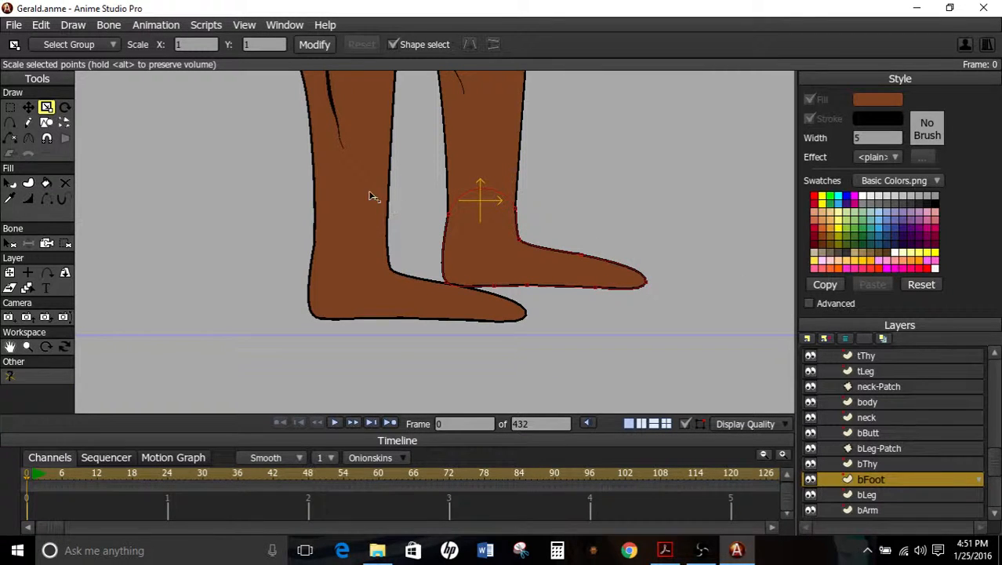
click(29, 109)
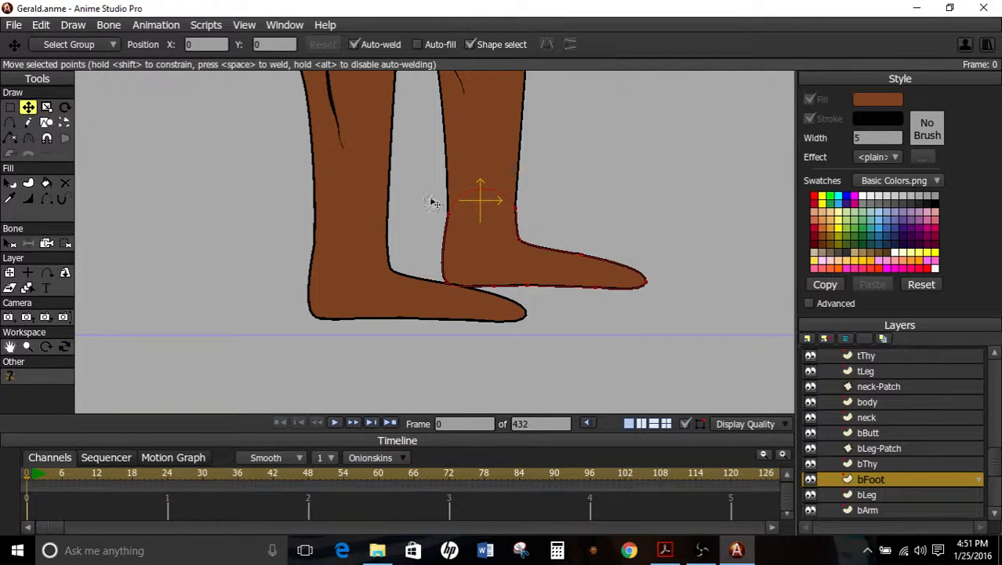
click(28, 273)
click(215, 44)
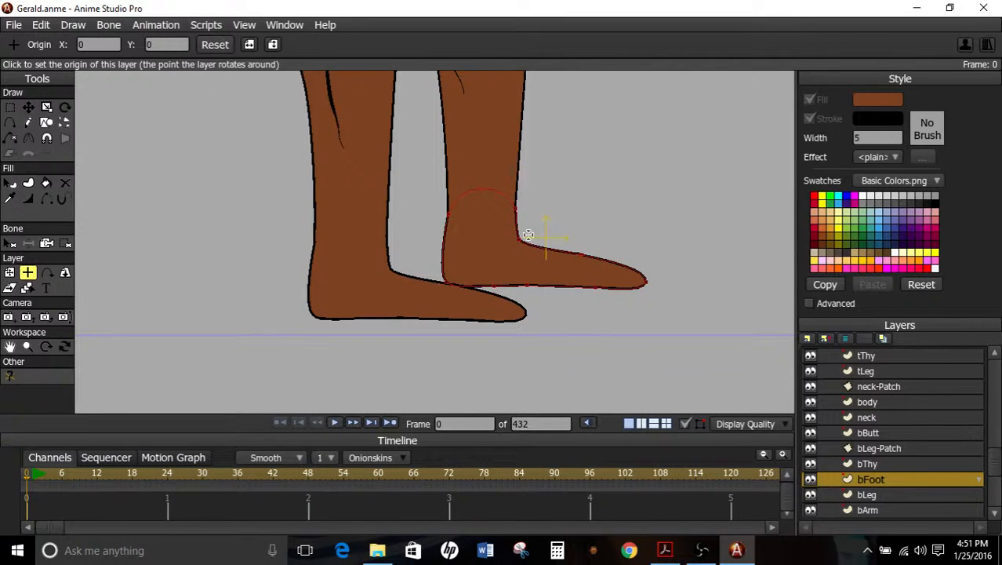
Examine both feet against the whole figure and review the order of the character's body-part layers.
scroll(542, 257, down, 4)
scroll(543, 257, up, 6)
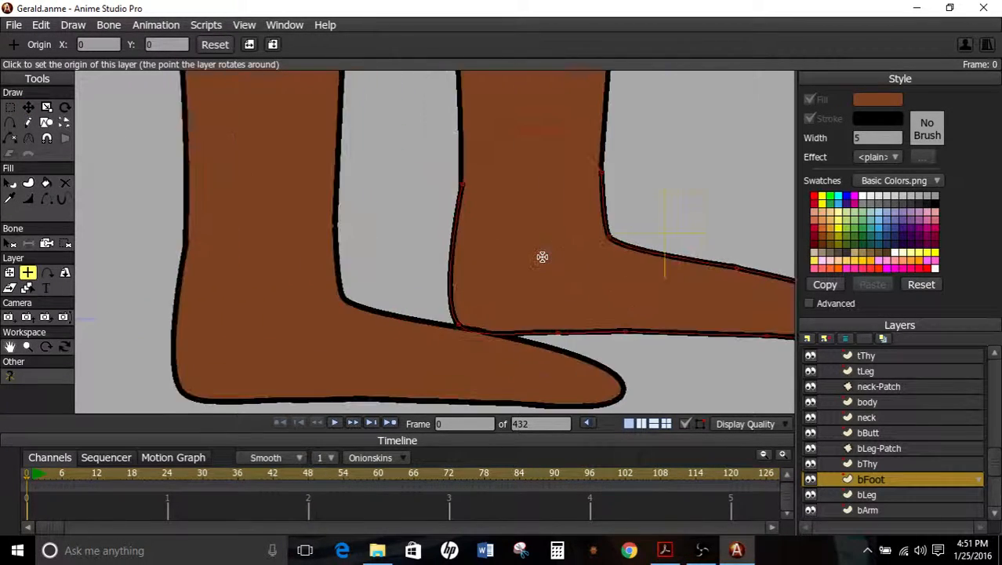
scroll(541, 257, down, 4)
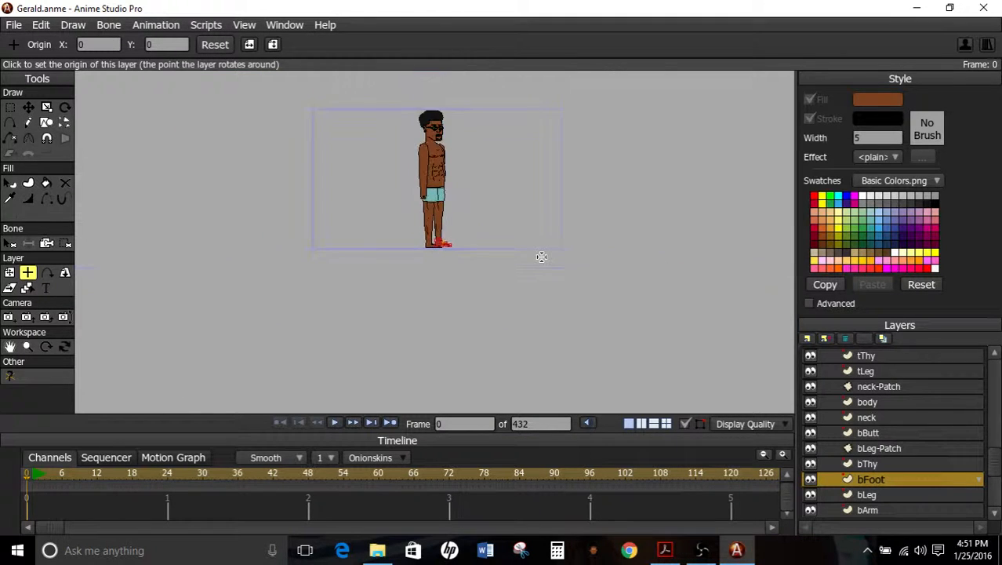
scroll(542, 256, up, 3)
scroll(548, 226, down, 4)
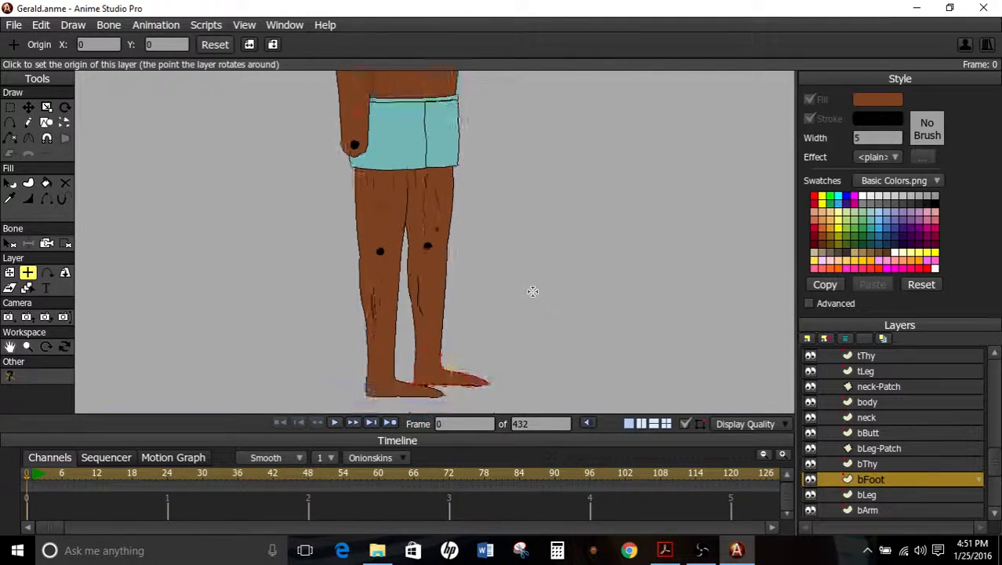
scroll(516, 259, up, 3)
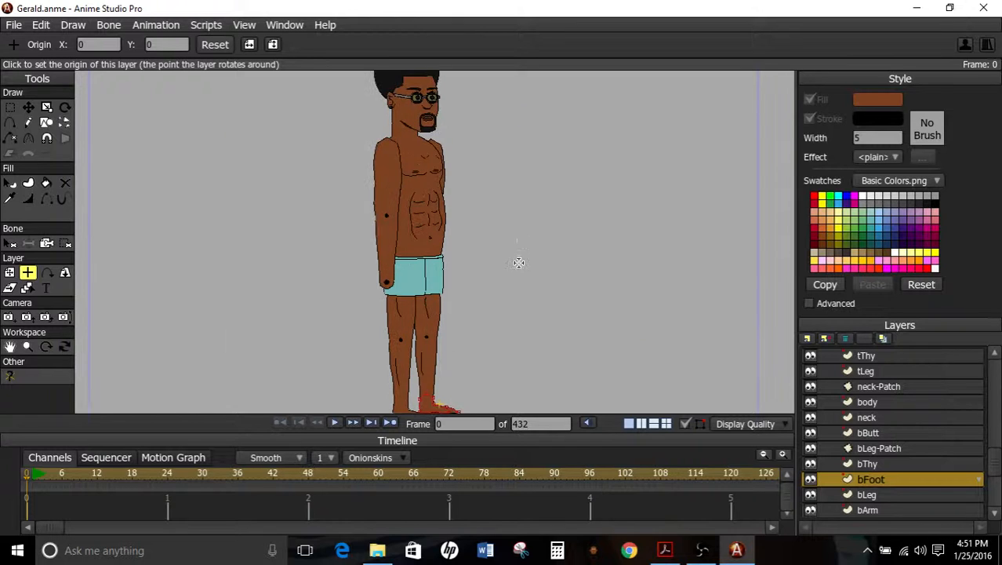
scroll(518, 264, down, 2)
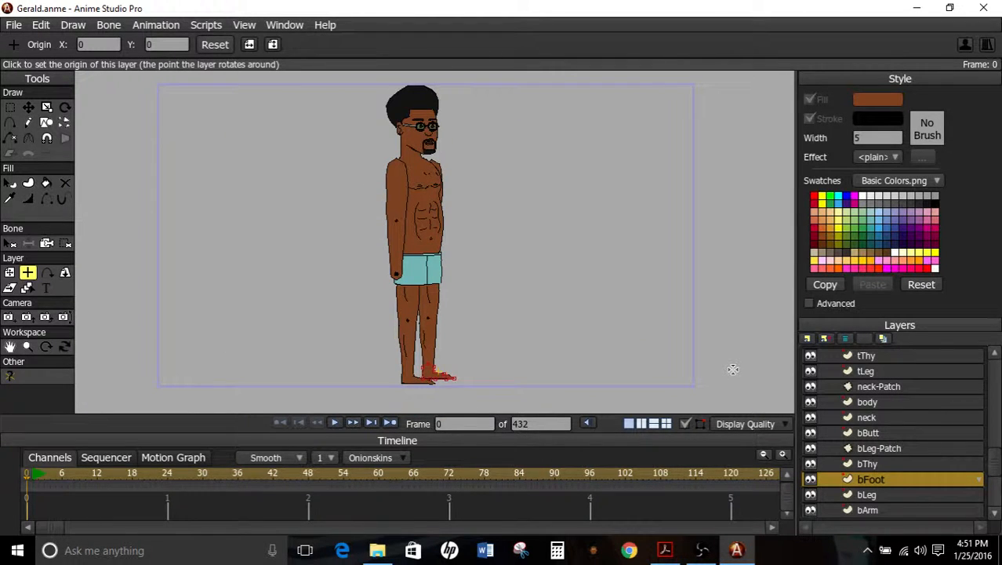
scroll(908, 447, up, 5)
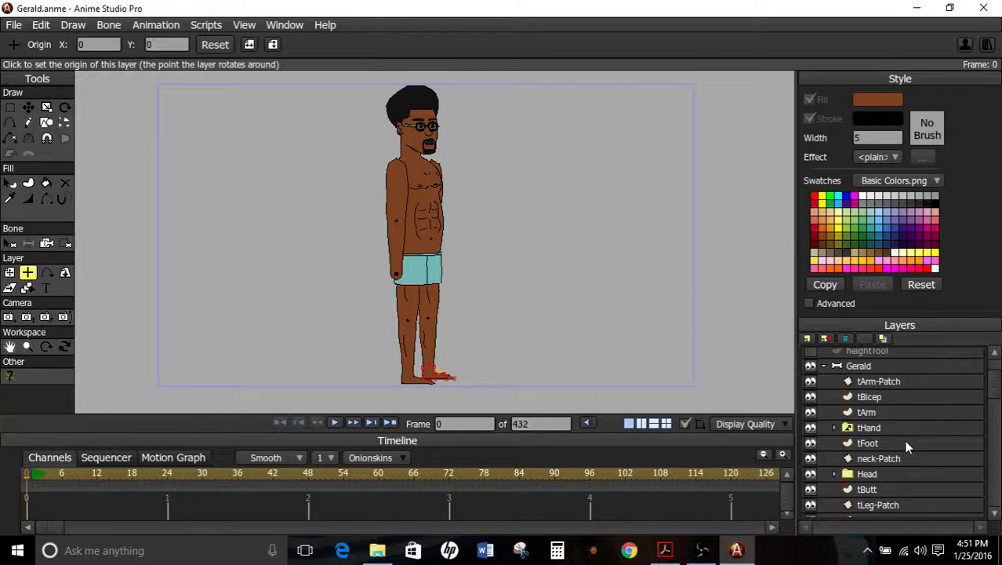
scroll(906, 447, down, 3)
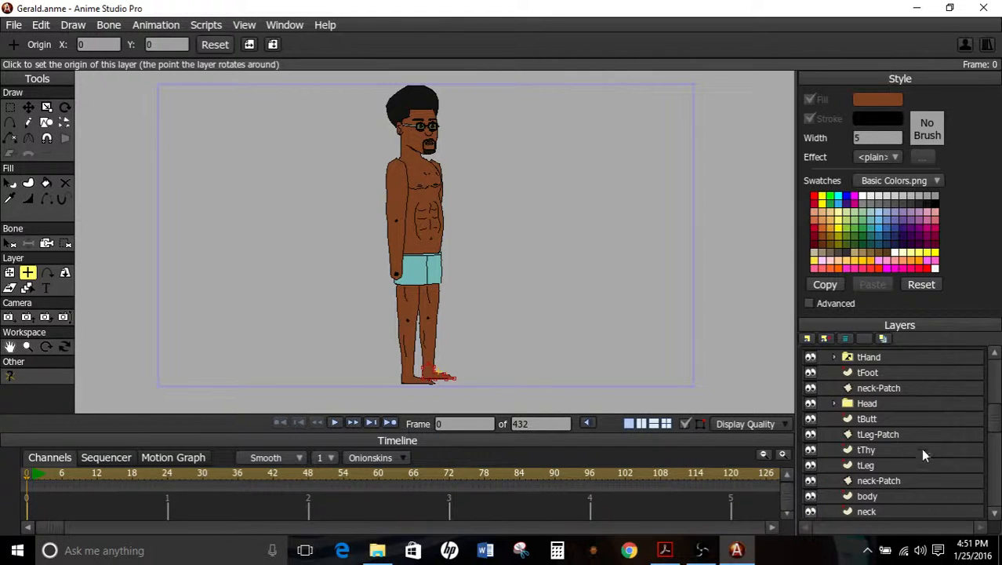
scroll(906, 463, down, 3)
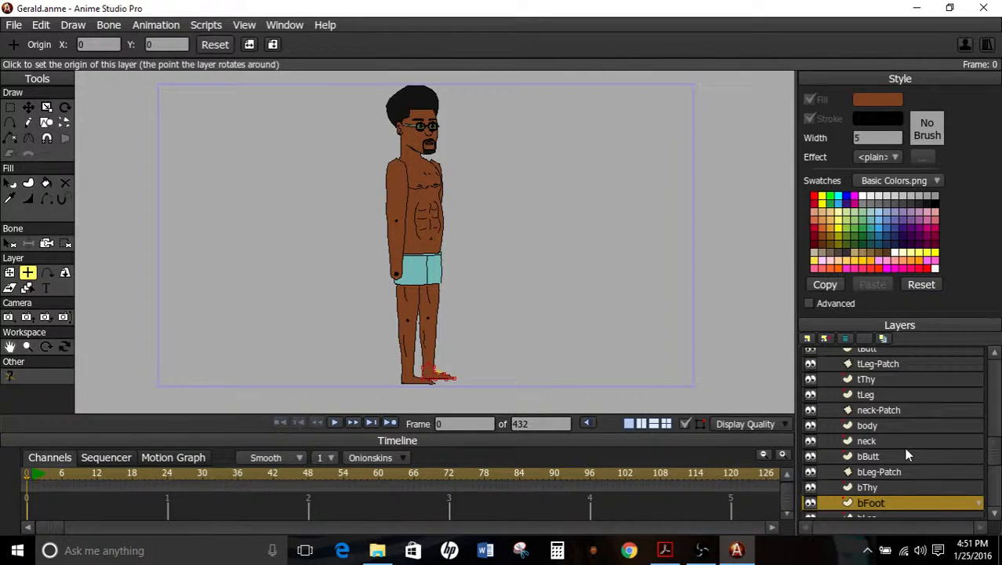
scroll(890, 440, down, 1)
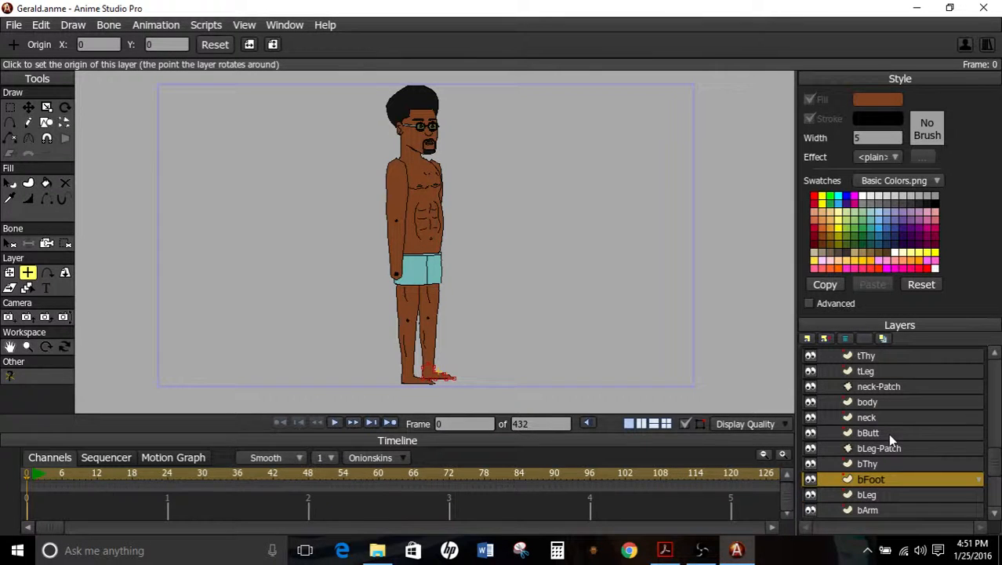
Expand the tHand group in the layer list and select its rest layer.
scroll(888, 433, up, 4)
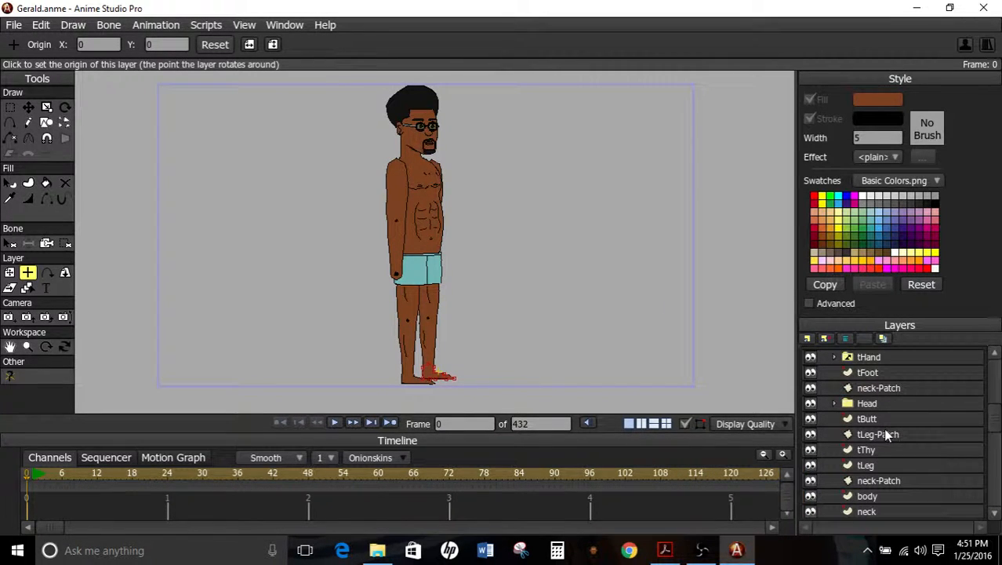
scroll(872, 418, up, 4)
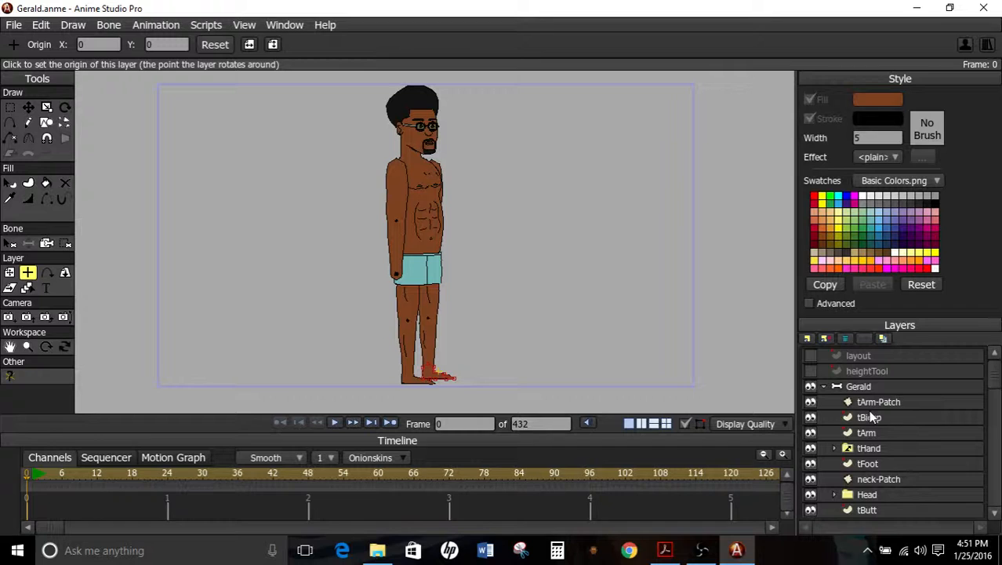
scroll(872, 417, down, 1)
click(835, 400)
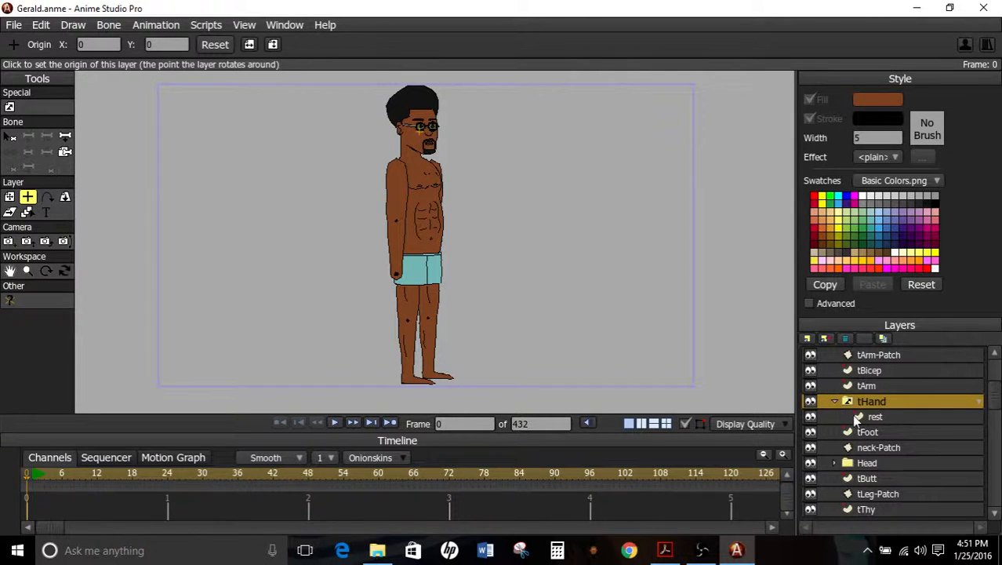
click(852, 416)
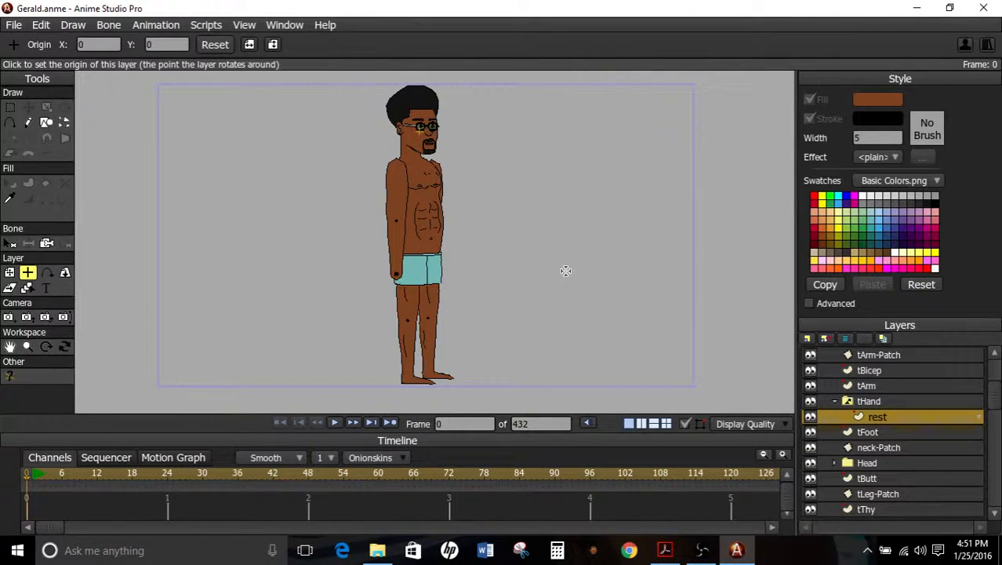
Draw a filled, nearly square rectangle over the character's lower torso on the rest layer as the base of the hand.
scroll(532, 331, up, 2)
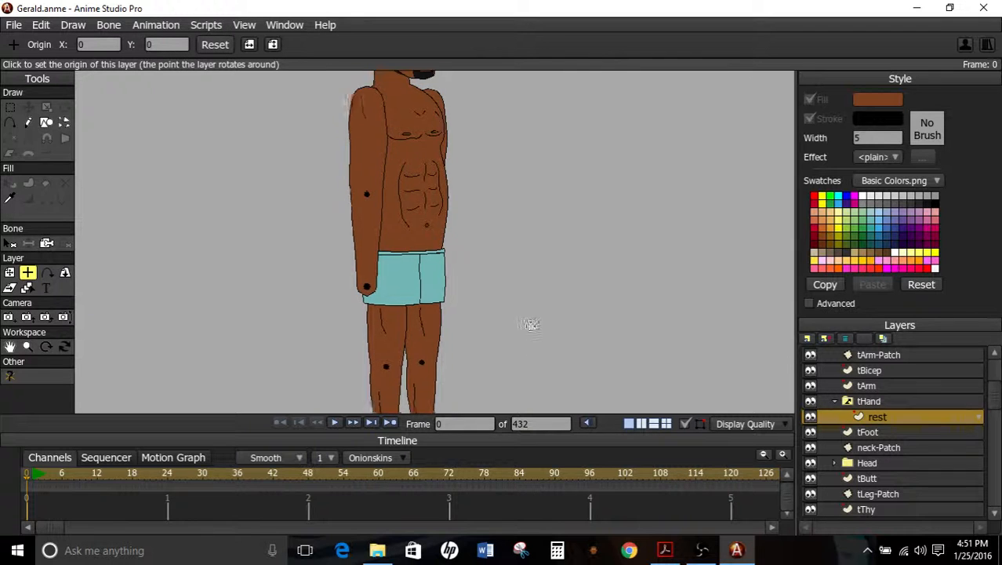
scroll(528, 223, up, 3)
scroll(524, 220, down, 2)
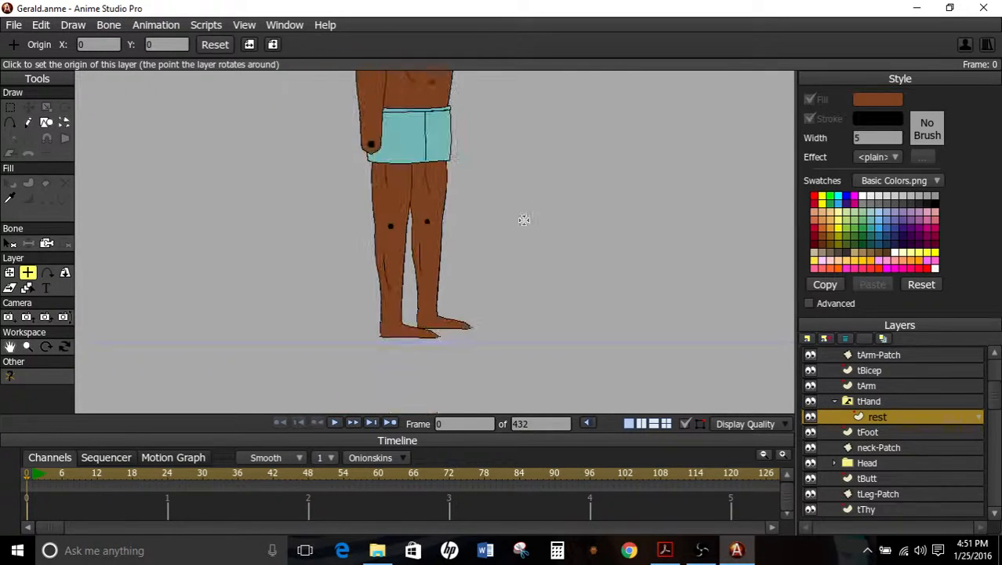
scroll(517, 232, up, 4)
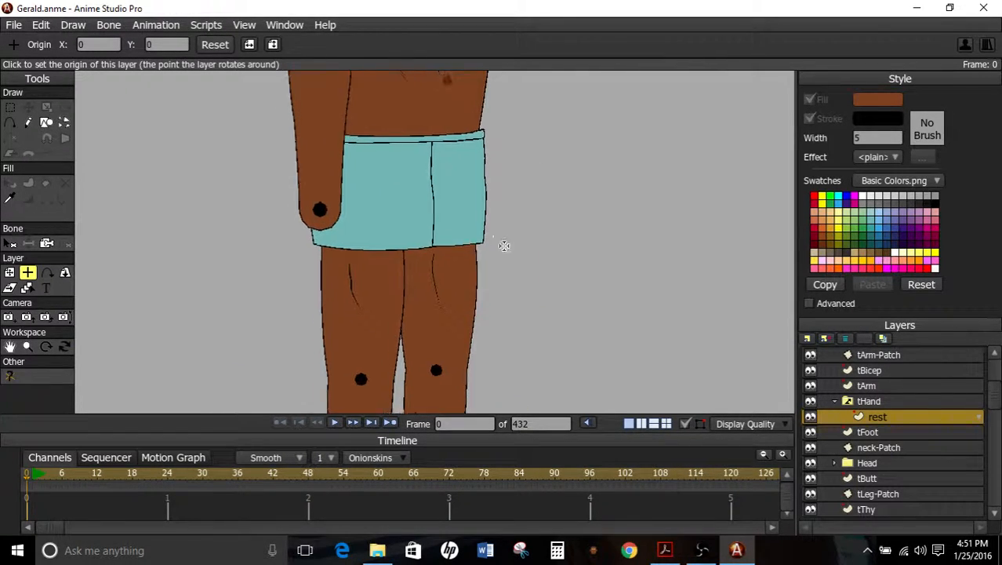
scroll(504, 246, down, 5)
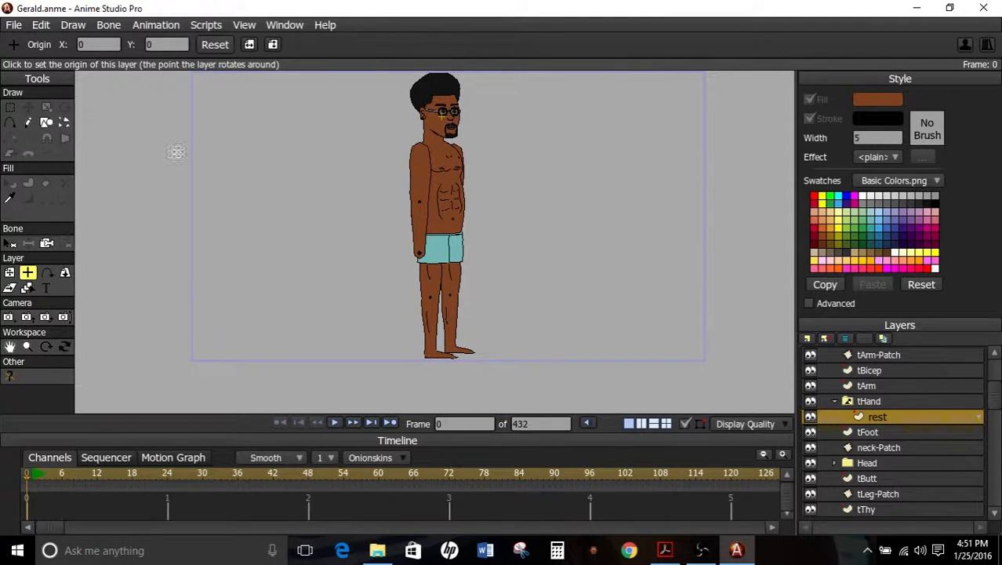
click(47, 123)
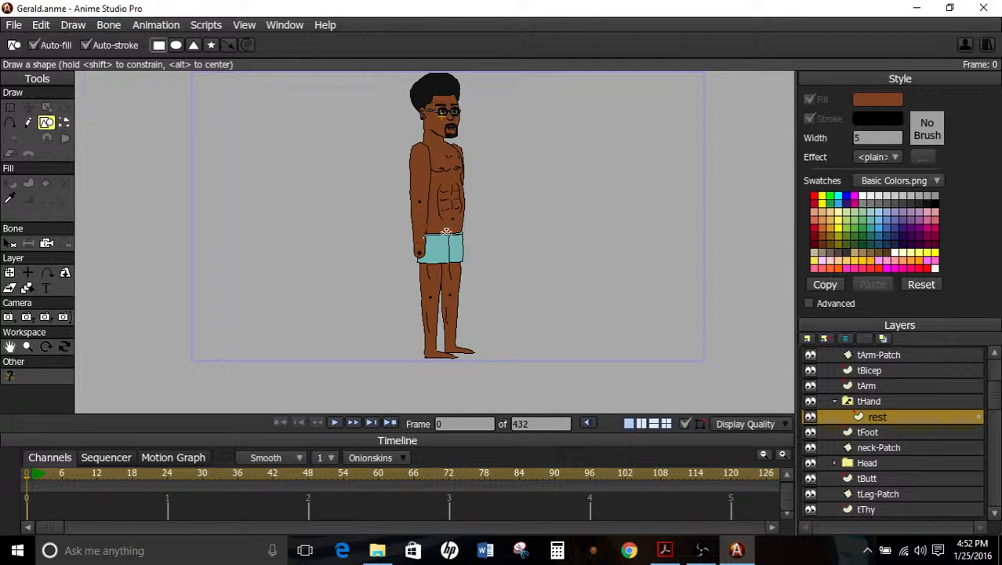
scroll(465, 228, up, 4)
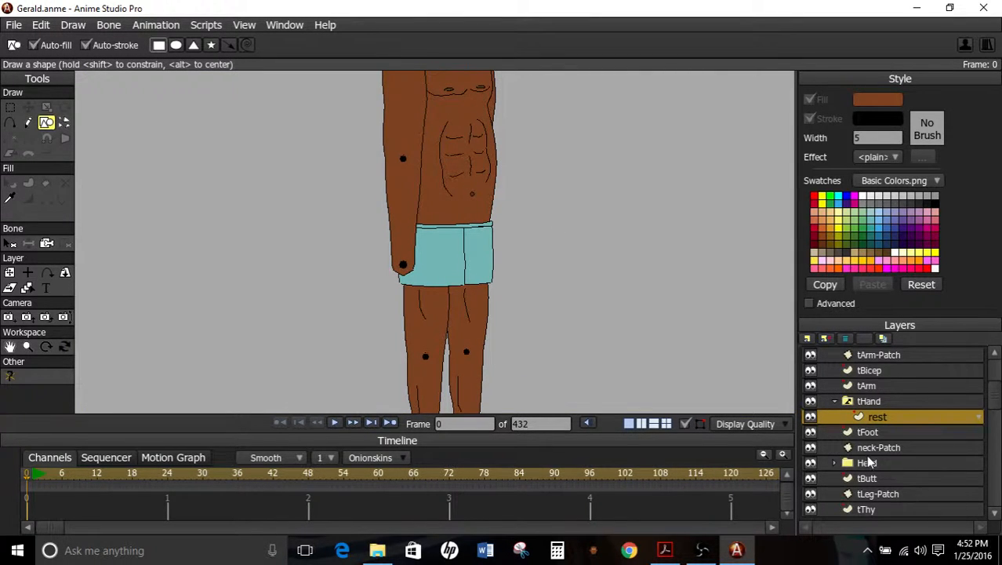
mouse_move(413, 153)
mouse_down()
mouse_move(471, 245)
mouse_move(532, 260)
mouse_move(519, 254)
mouse_up()
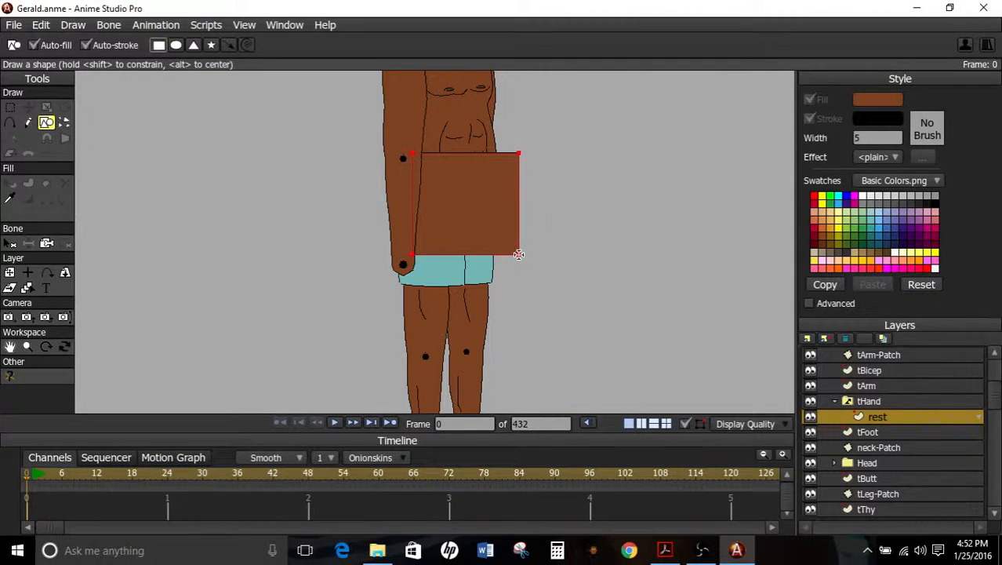
Move the rectangle clear of the body, to about X 2.112, Y -3.332.
click(28, 106)
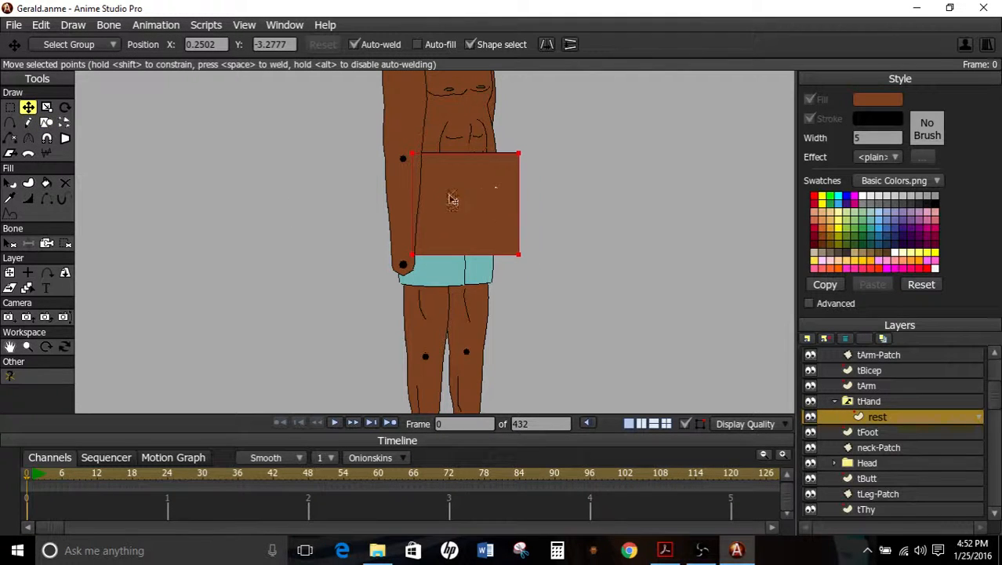
drag(453, 199, 578, 203)
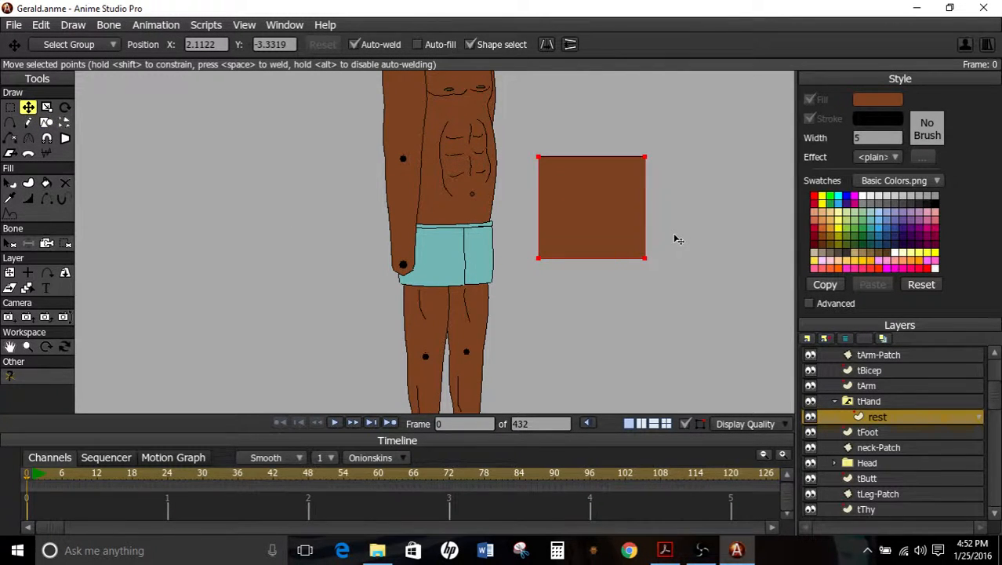
drag(671, 239, 528, 282)
scroll(465, 235, up, 3)
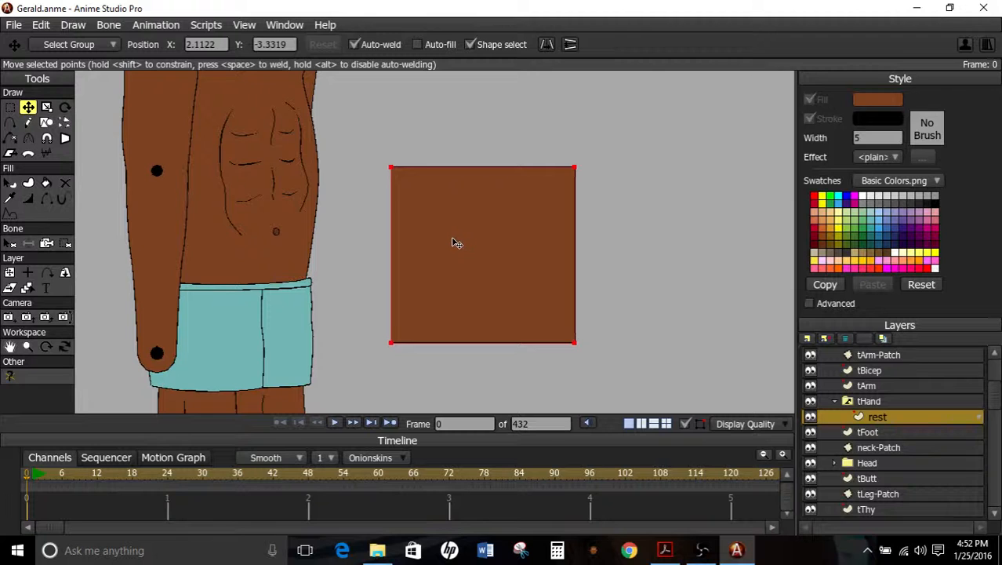
Add two points on the rectangle's edge facing the body and pull one outward to form the thumb.
scroll(455, 242, down, 3)
click(11, 123)
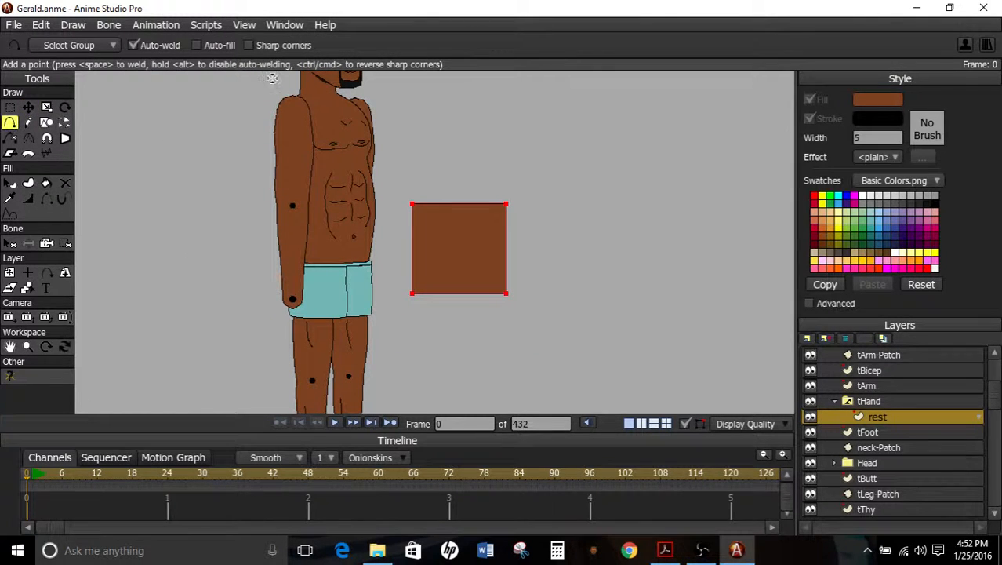
scroll(506, 182, up, 2)
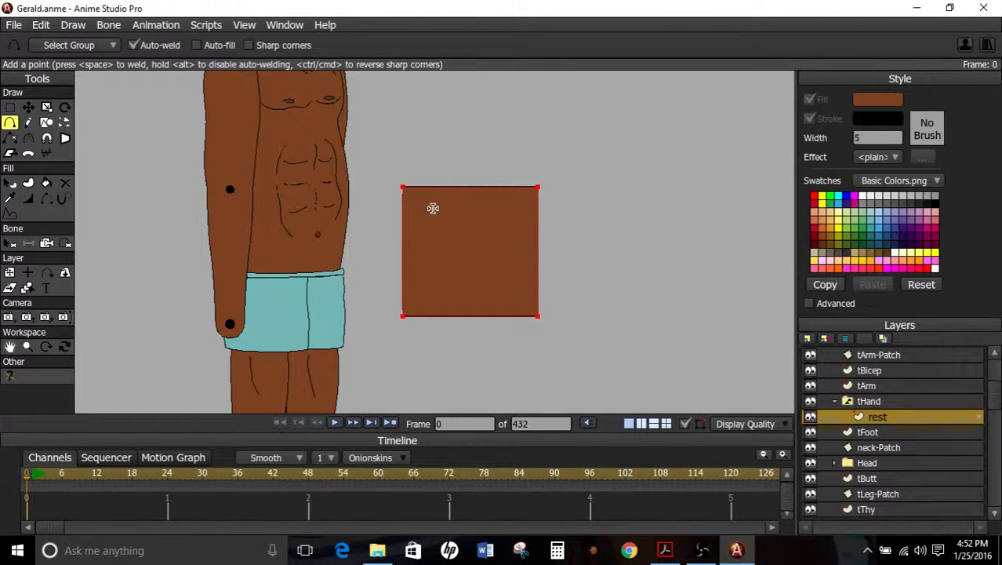
click(401, 265)
drag(403, 290, 351, 257)
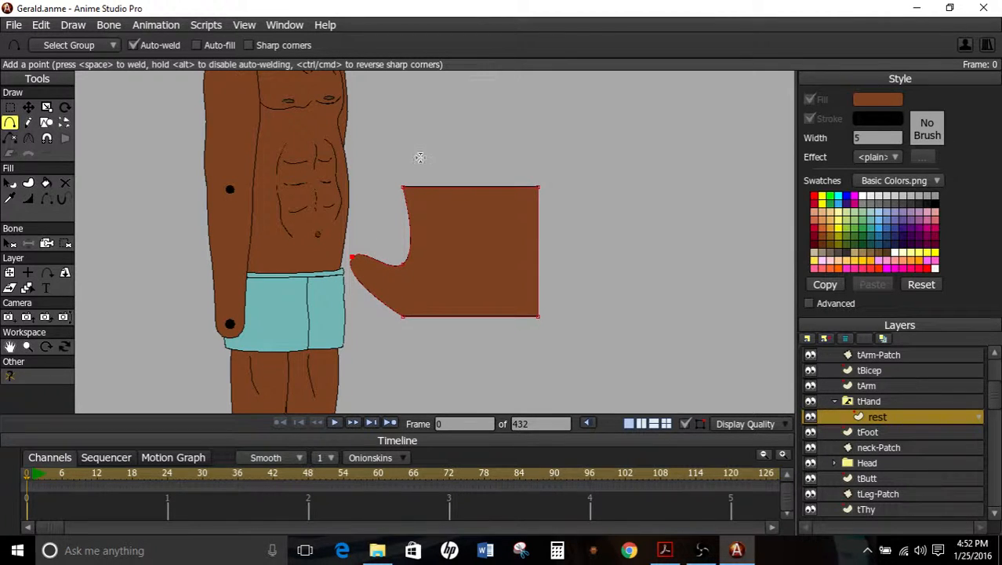
Round the two upper corners of the hand shape by increasing their curvature.
click(28, 138)
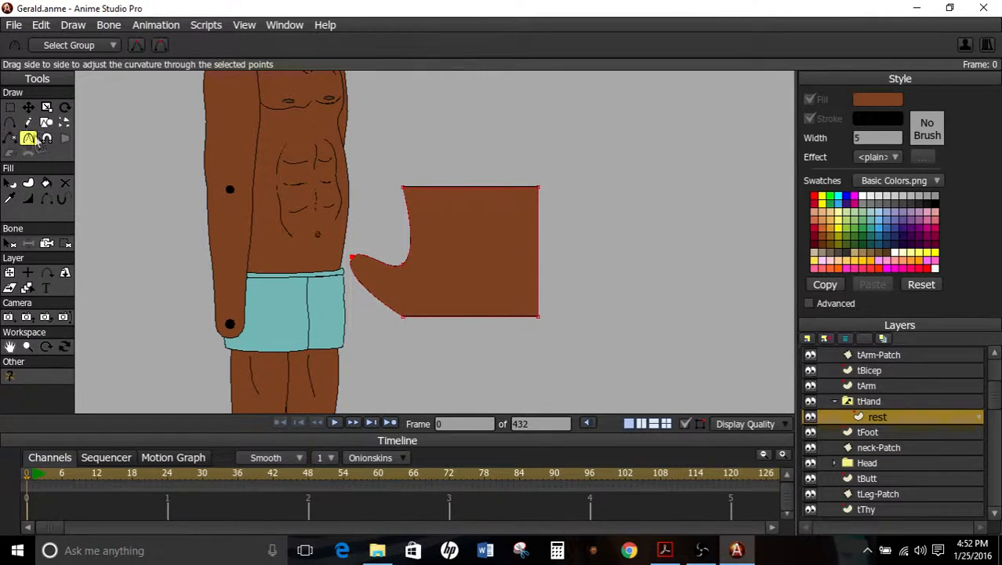
drag(407, 189, 641, 173)
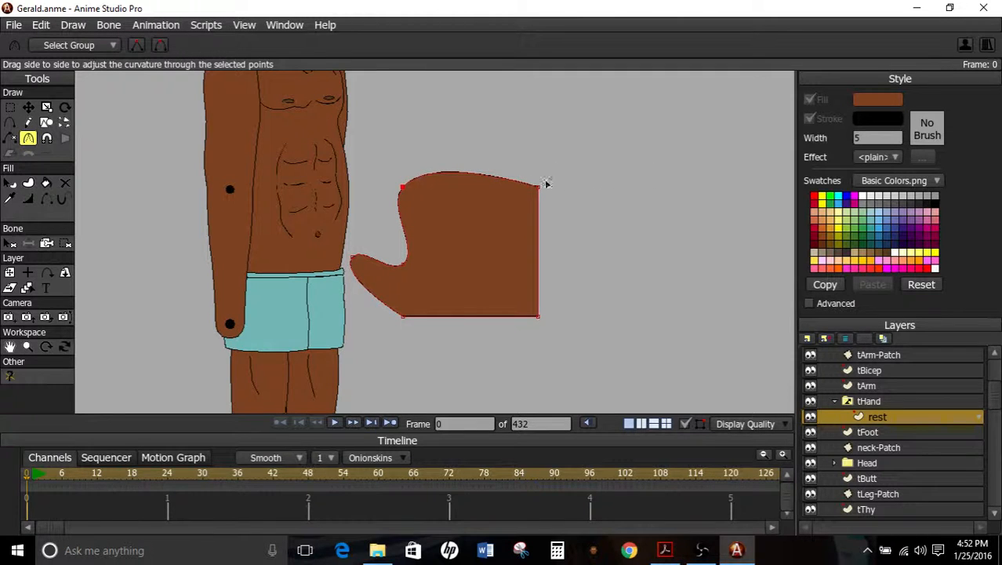
drag(547, 183, 744, 221)
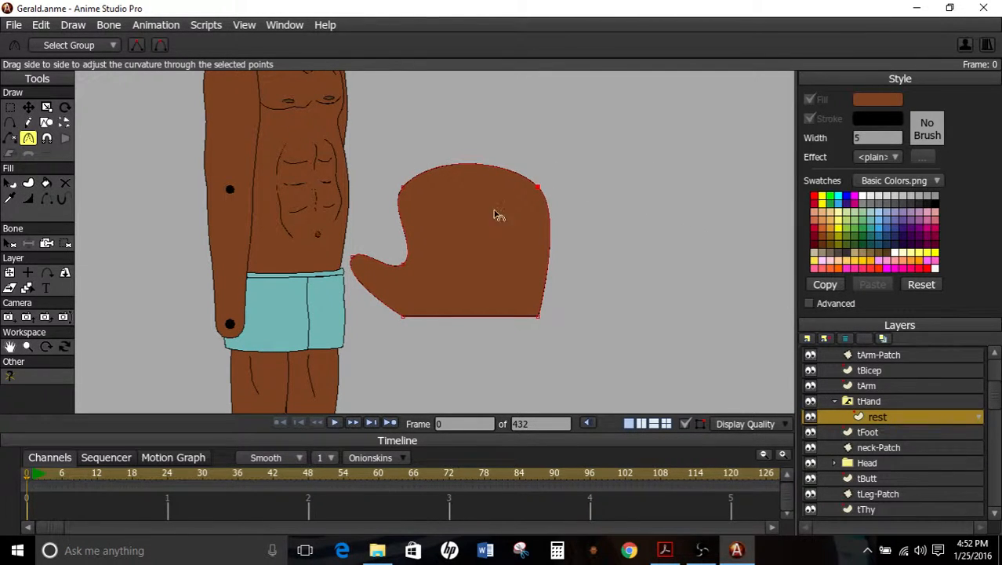
Add points along the hand's rounded top to form four fingers and shift the third fingertip from the thumb to about X 2.331, Y -2.45.
click(28, 108)
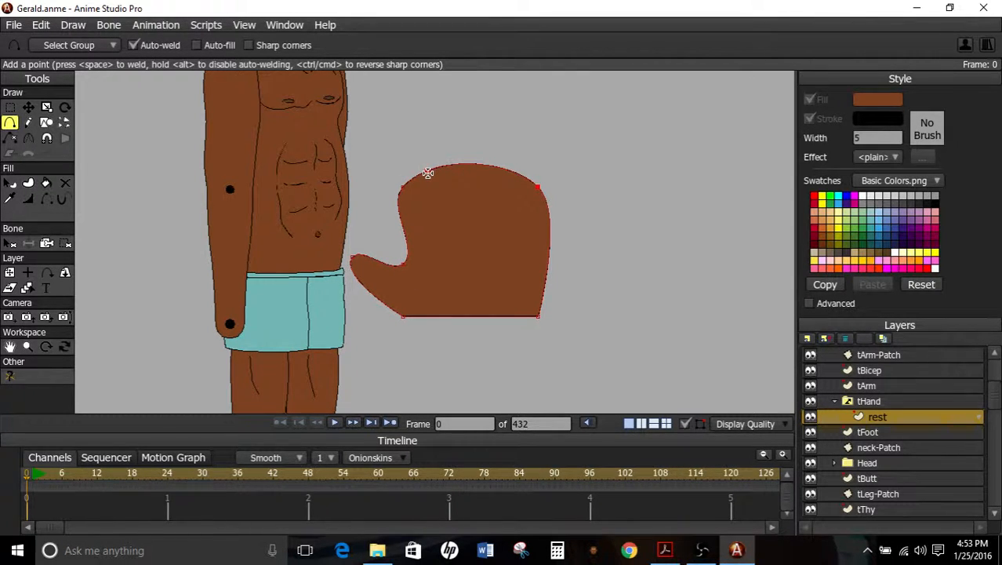
drag(429, 173, 504, 258)
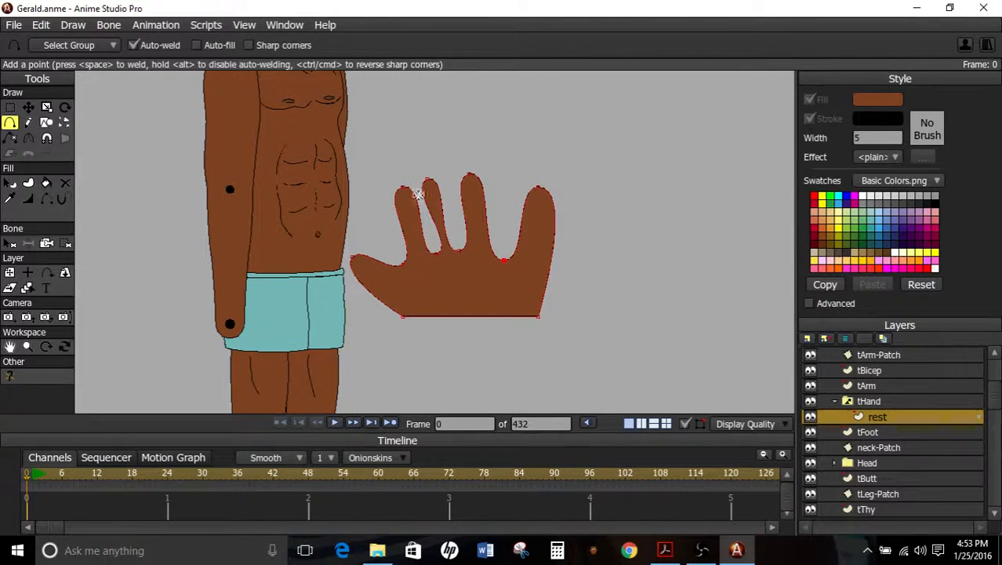
click(27, 107)
drag(471, 174, 487, 177)
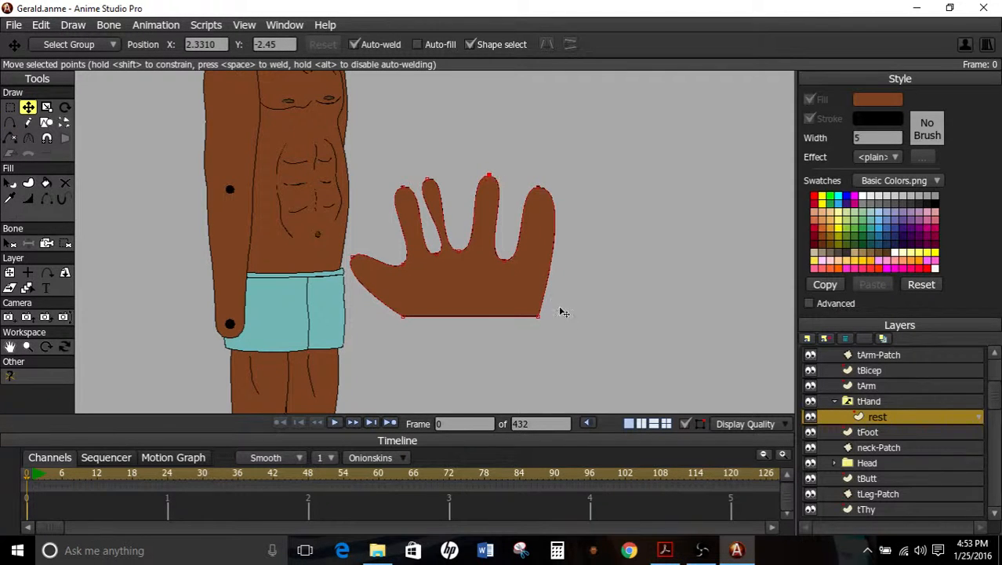
Extend the palm's base downward by moving its outer corner to about X 2.668, Y -4.461, adding a lower point on the thumb side and rounding the outer corner.
drag(540, 318, 518, 349)
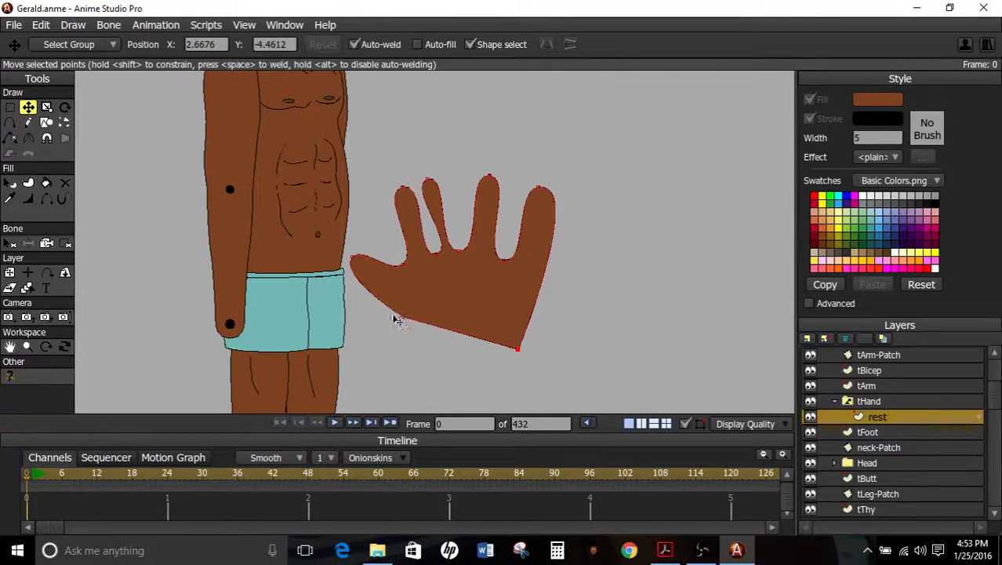
click(10, 122)
drag(439, 328, 439, 355)
click(29, 138)
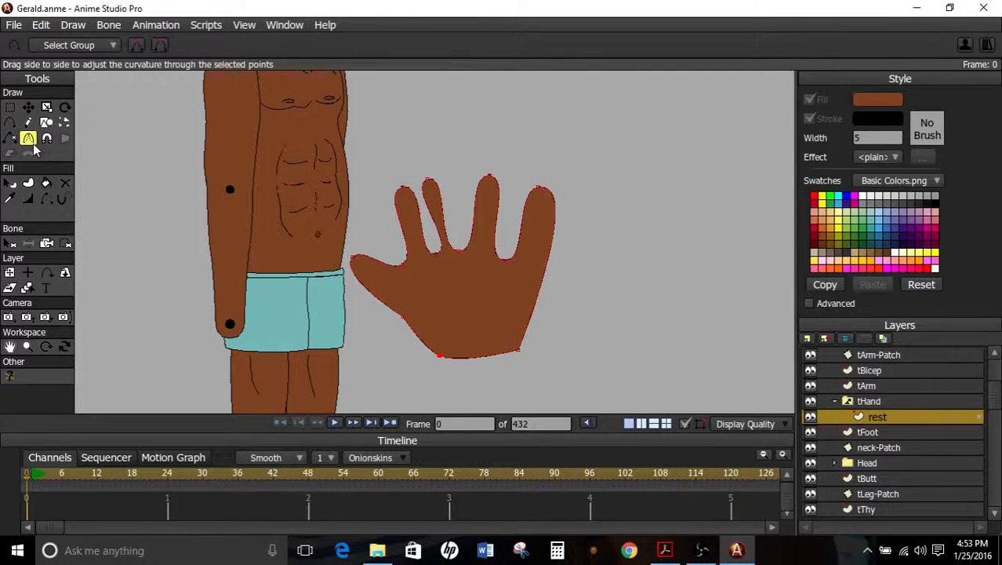
drag(525, 371, 666, 367)
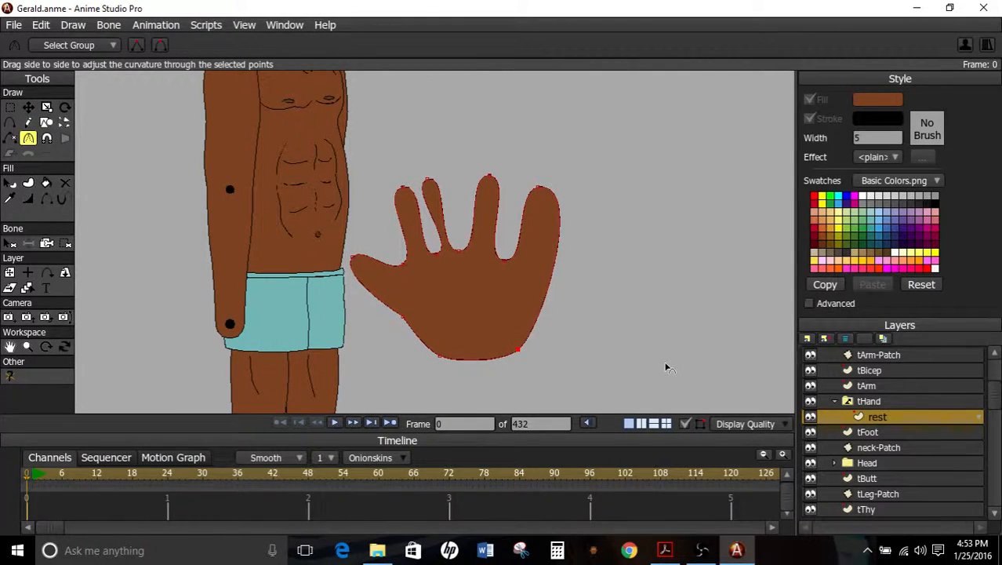
Add a point on each side of the palm's base and pull both inward to narrow the wrist.
click(46, 107)
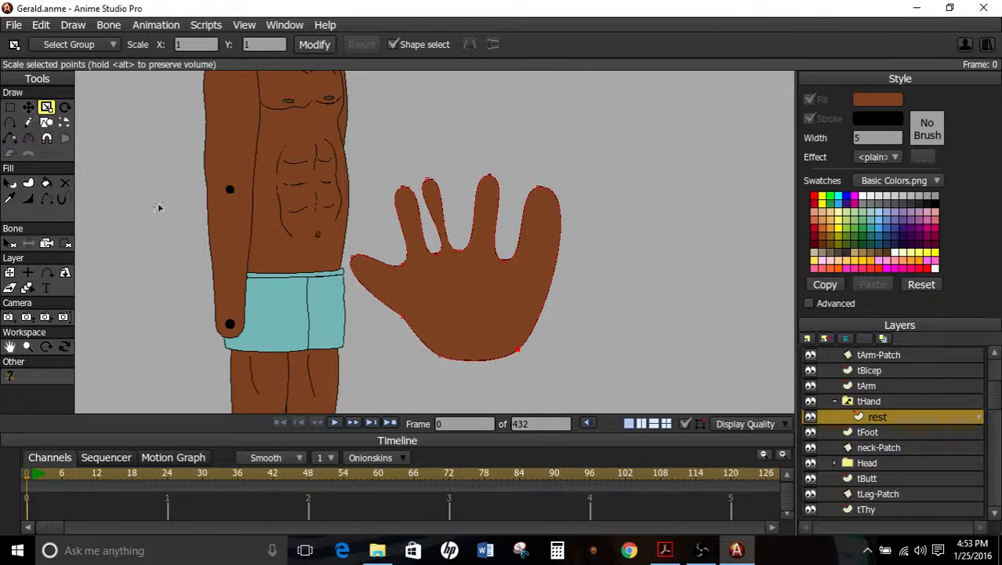
click(29, 108)
click(9, 123)
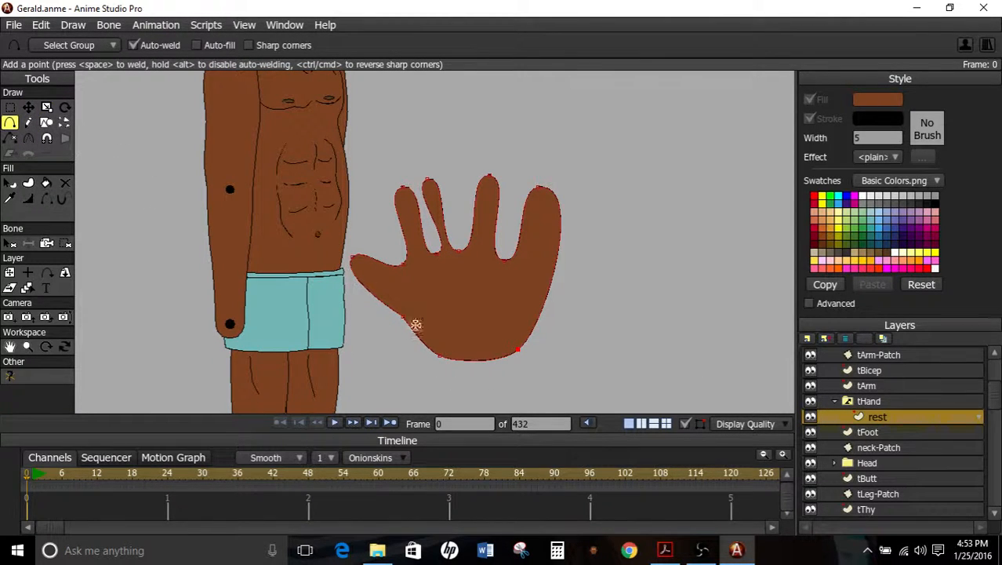
drag(415, 326, 427, 329)
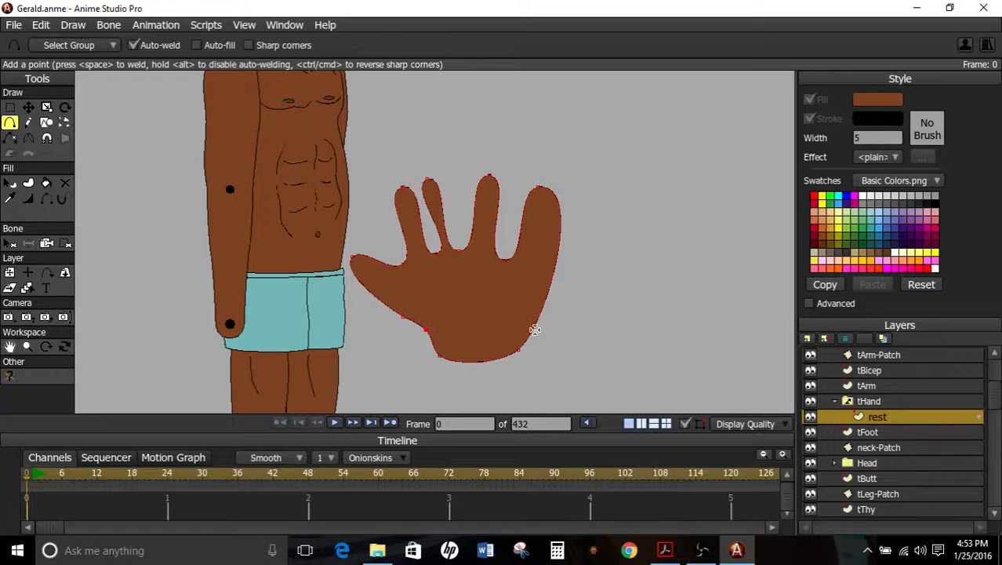
drag(535, 329, 520, 327)
Lower the notch beside the thumb, adjust the thumb tip and move the second fingertip away from the first.
click(28, 107)
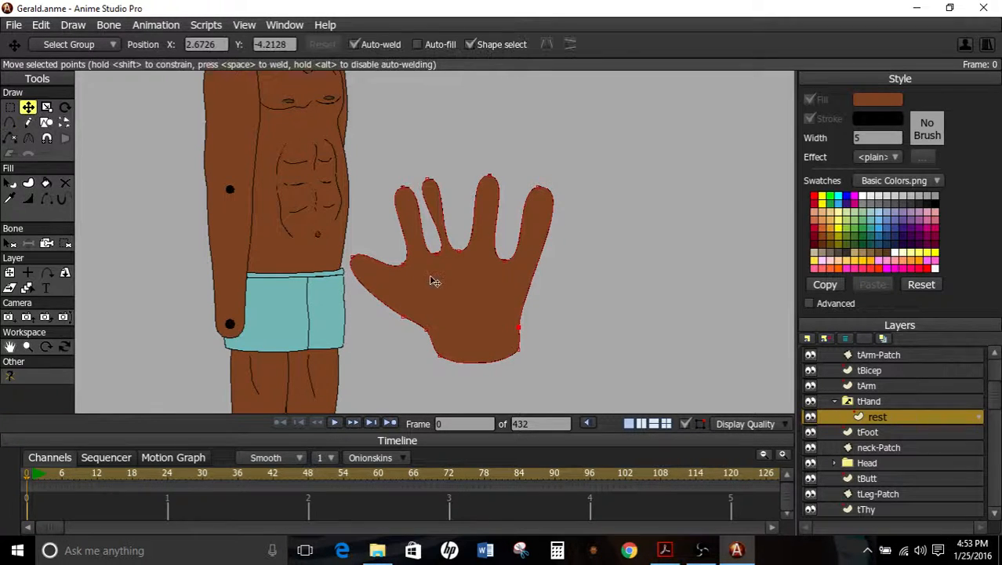
drag(354, 259, 405, 284)
drag(430, 191, 449, 184)
Reduce the curvature of the notches between the four fingers so they become narrower and sharper.
drag(464, 258, 284, 275)
click(28, 138)
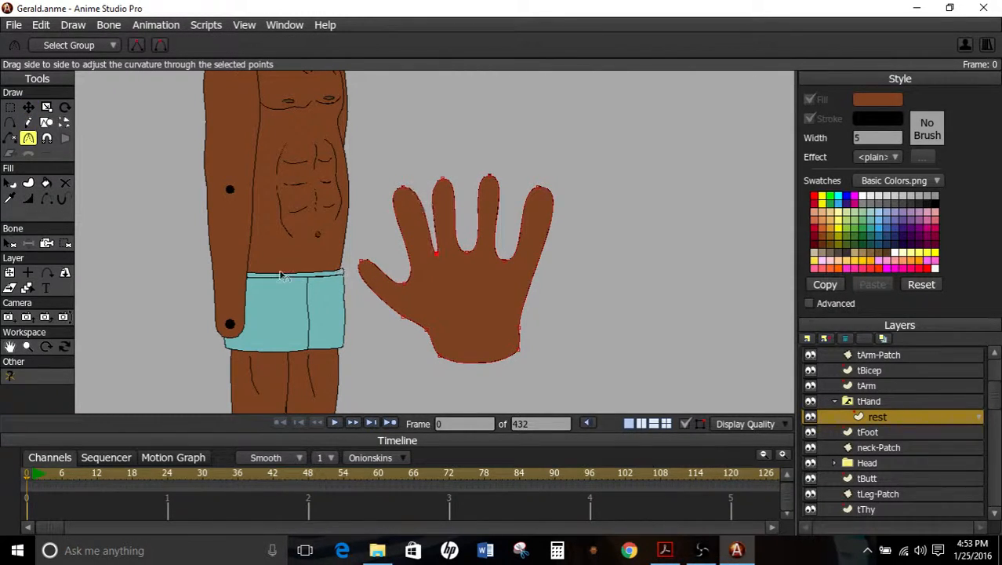
drag(468, 263, 239, 281)
drag(506, 262, 321, 263)
mouse_move(457, 266)
mouse_down()
mouse_move(535, 270)
mouse_move(442, 265)
mouse_up()
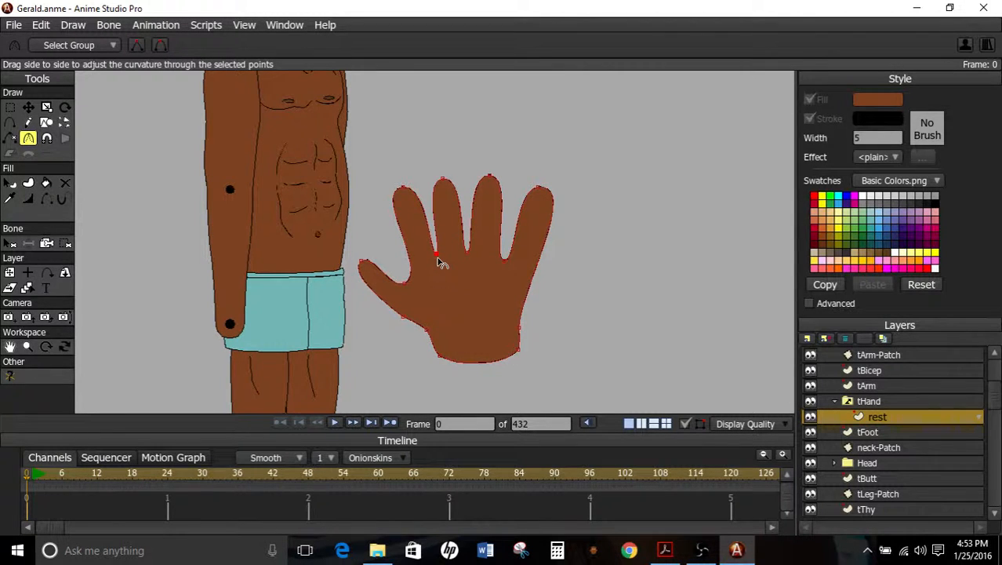
Lower the index fingertip to about X 1.327, Y -2.721 and add points along the sides of the four fingers and the palm's outer edge.
click(28, 106)
drag(404, 192, 392, 199)
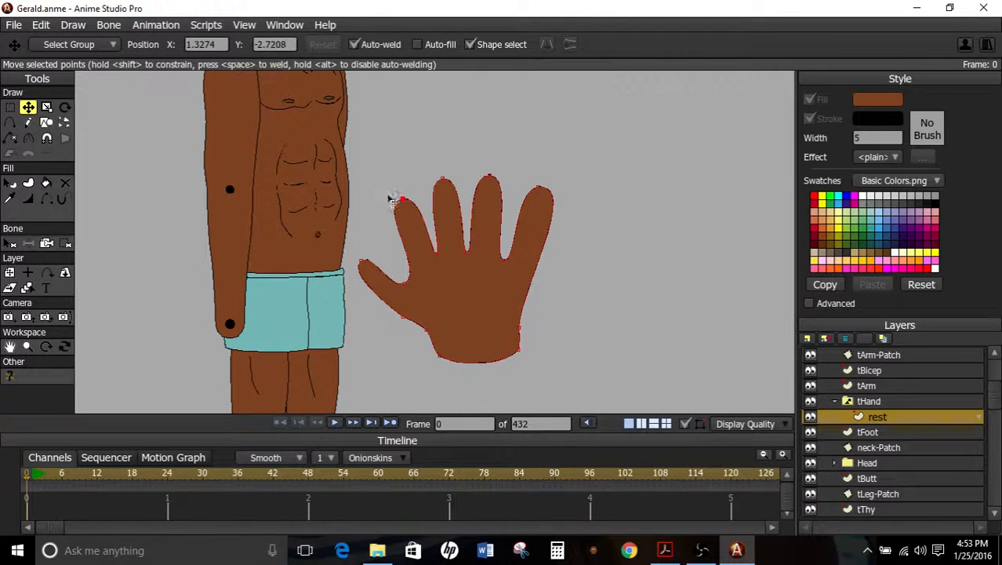
click(9, 122)
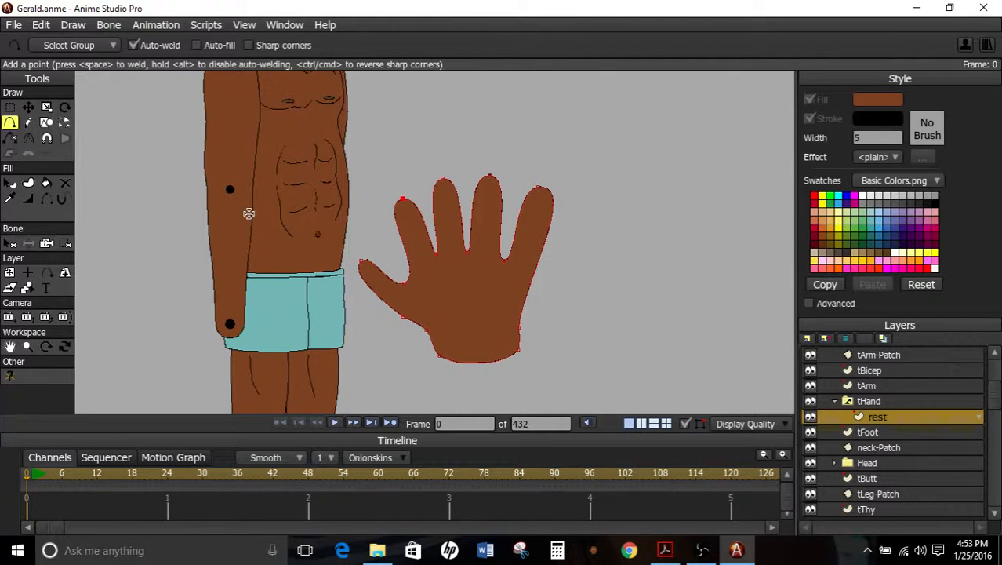
click(402, 244)
key(ctrl+a)
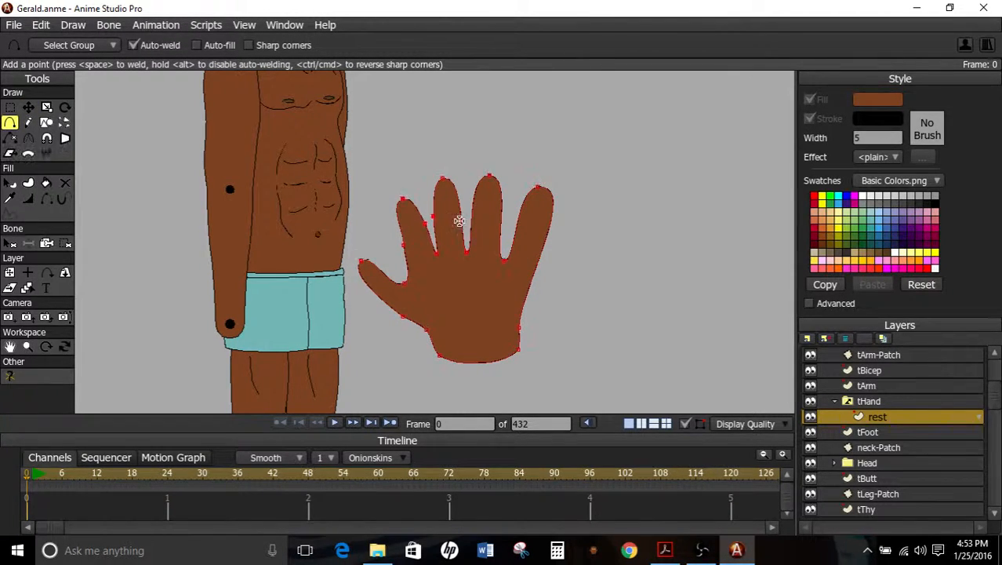
click(471, 213)
click(501, 219)
click(516, 224)
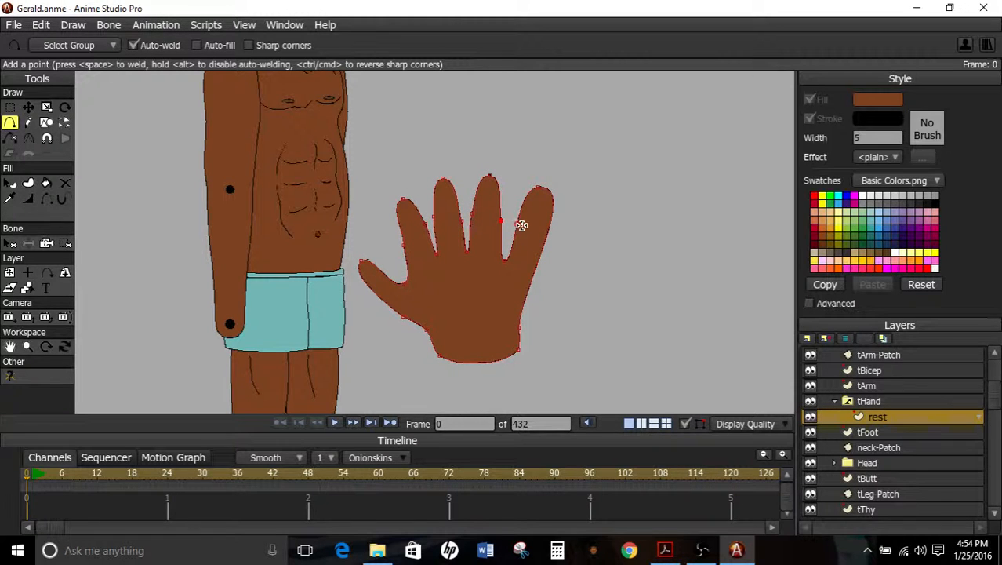
drag(541, 233, 533, 274)
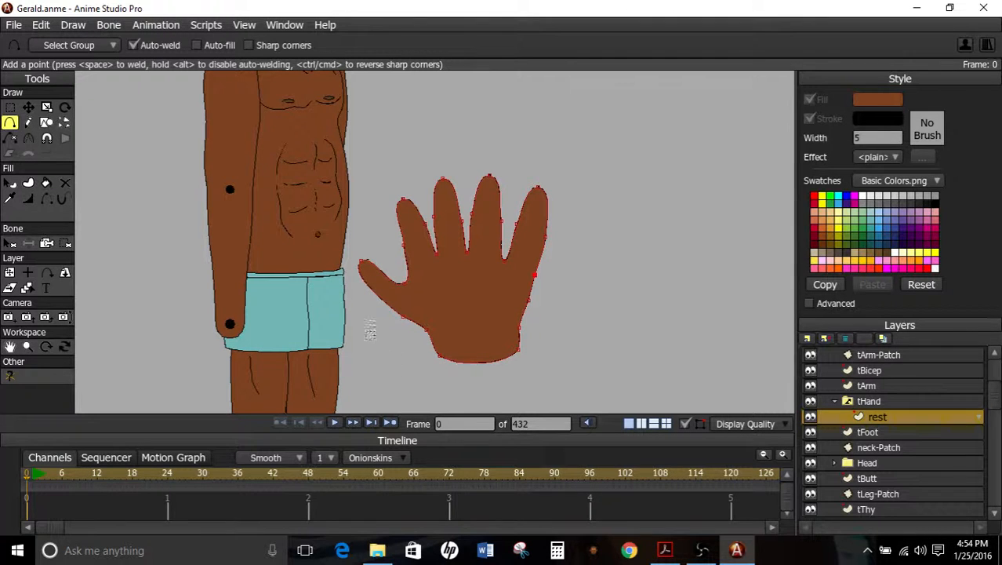
Add a point at the middle of the wrist's base at about X 2.220, Y -4.730, and one on each side of the thumb.
drag(478, 368, 479, 371)
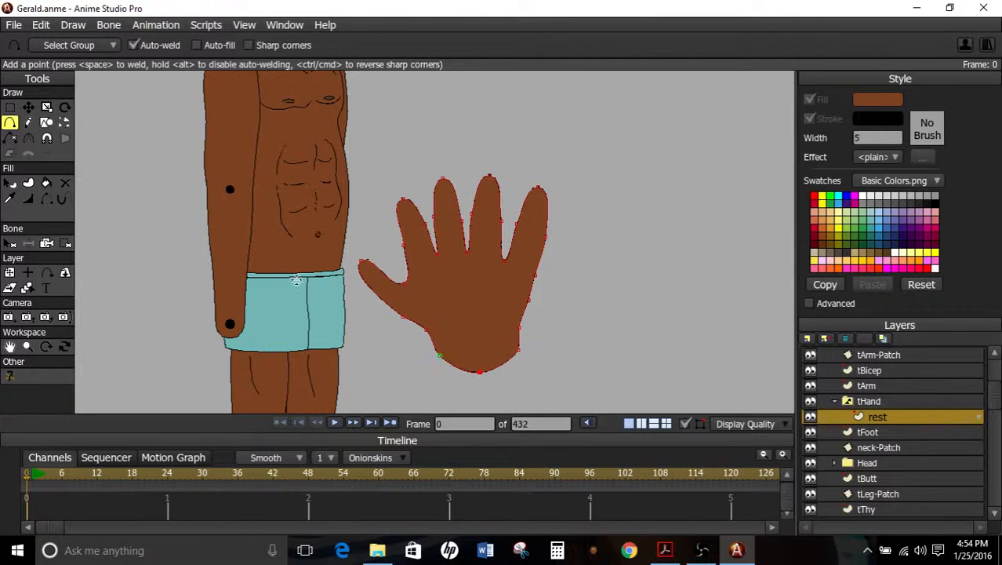
click(28, 139)
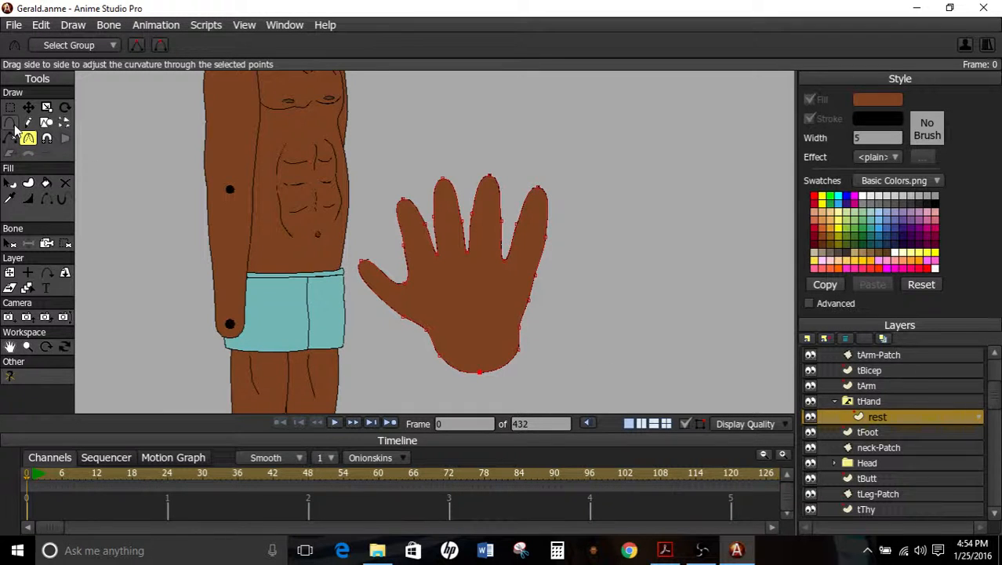
click(28, 107)
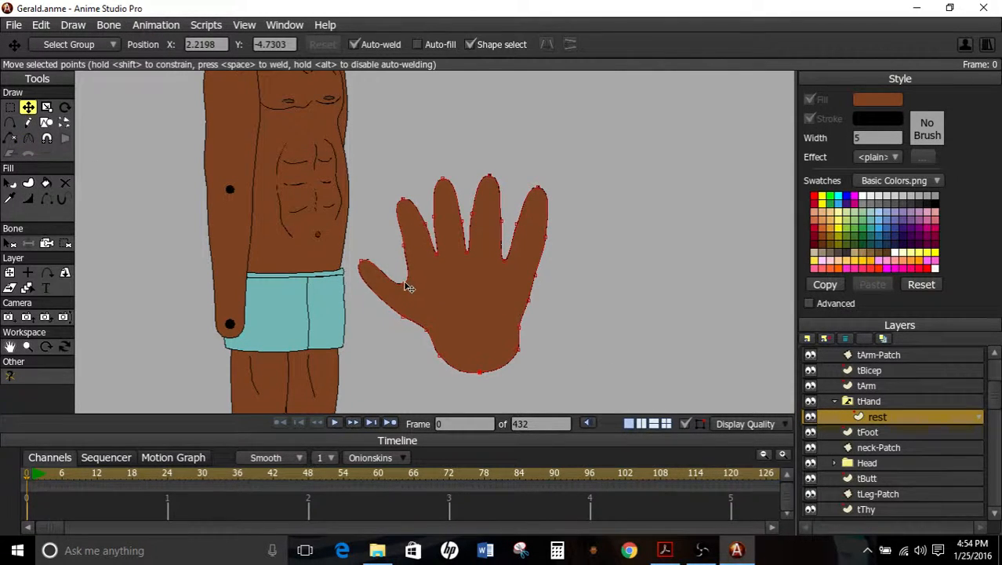
click(10, 122)
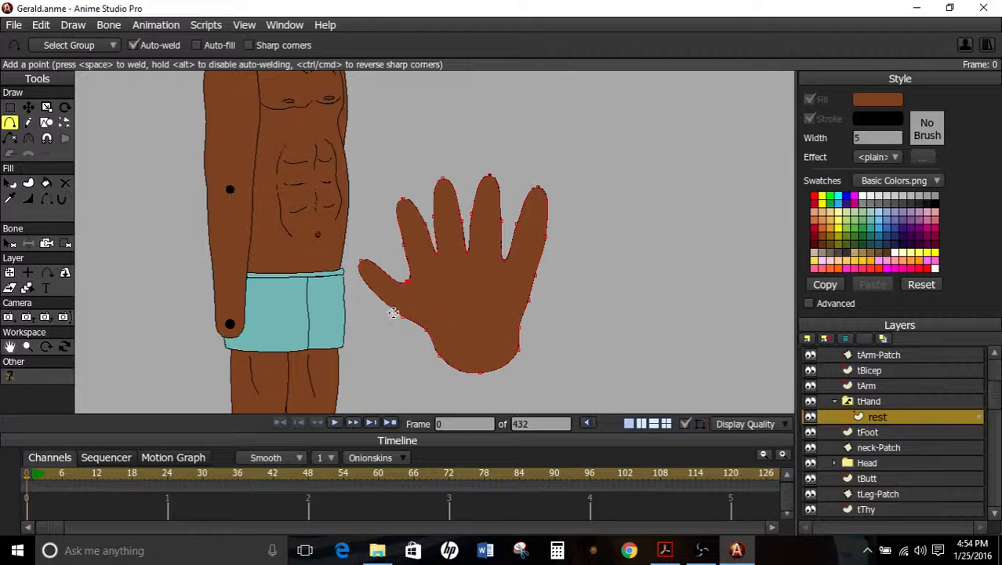
click(382, 270)
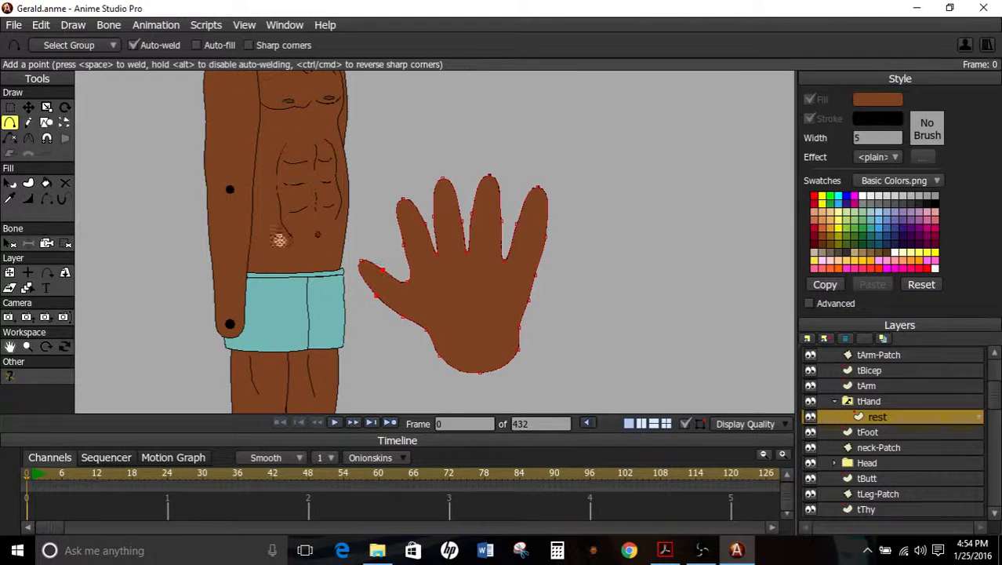
Shorten and narrow the little finger by moving its tip and side points inward, and shift the ring fingertip toward it.
click(29, 107)
drag(527, 240, 510, 263)
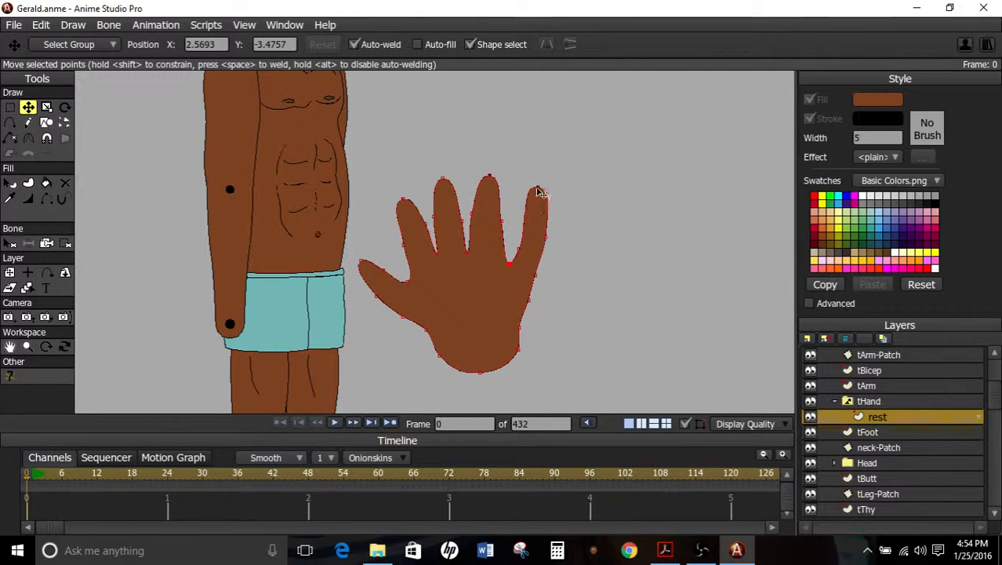
drag(538, 193, 530, 213)
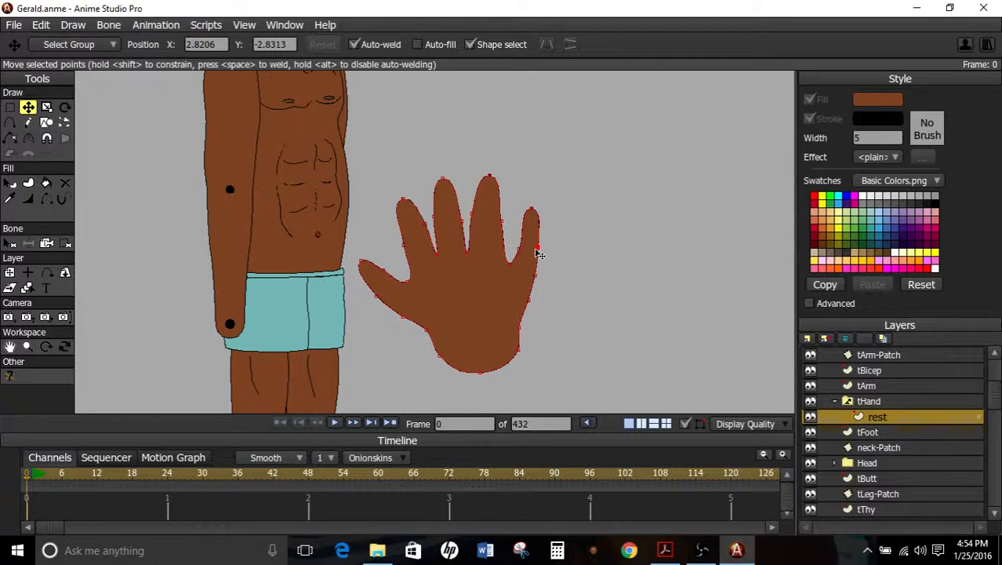
drag(511, 262, 508, 233)
drag(488, 179, 508, 198)
click(506, 186)
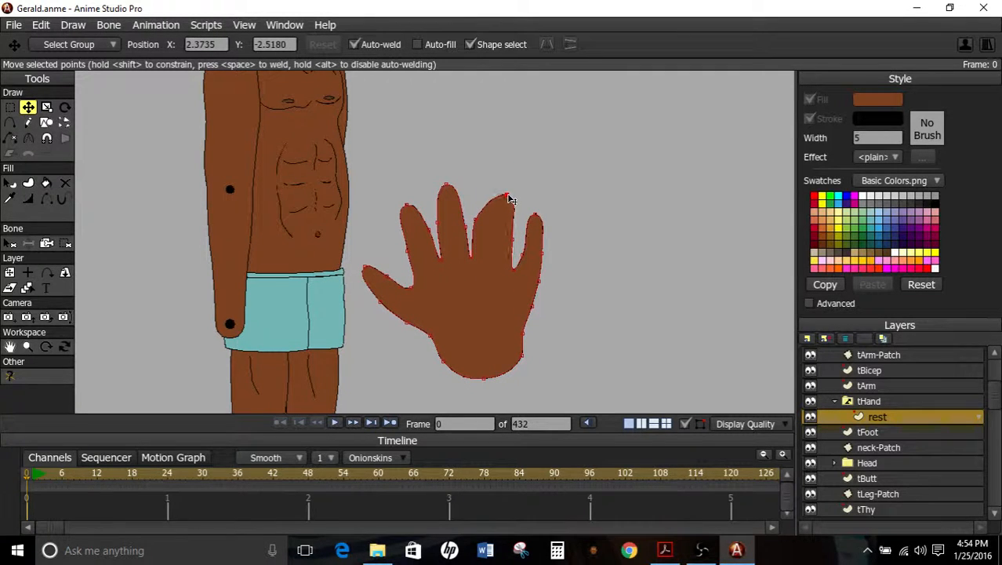
Deepen the notches on both sides of the middle finger, shift that finger toward the ring finger and slim the ring finger.
drag(479, 228, 452, 276)
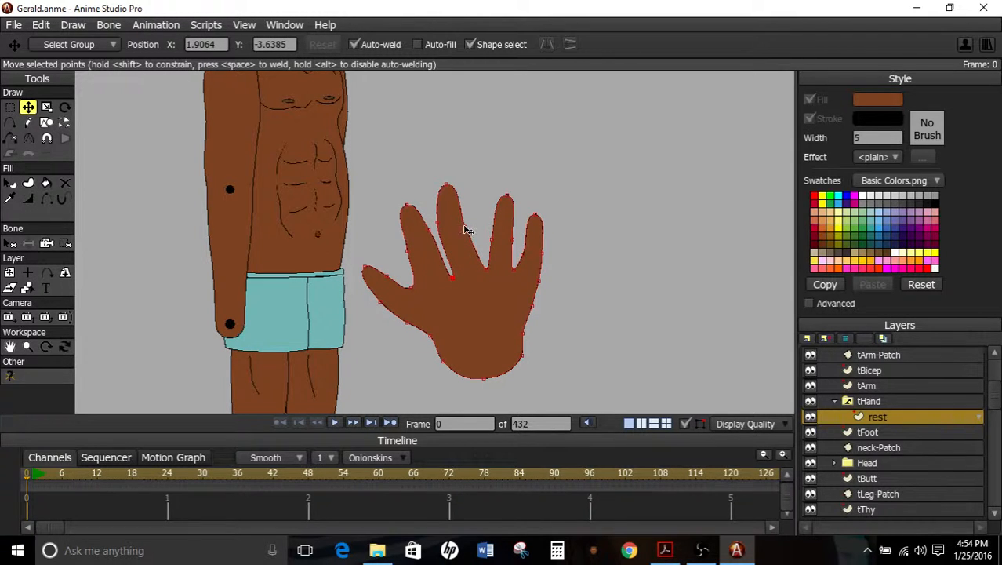
drag(448, 190, 482, 233)
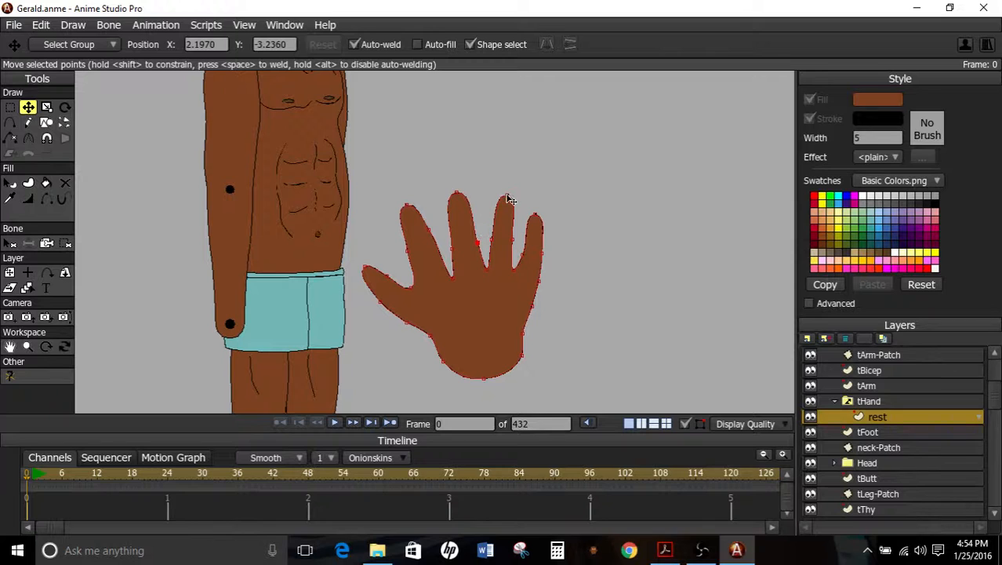
drag(509, 199, 503, 201)
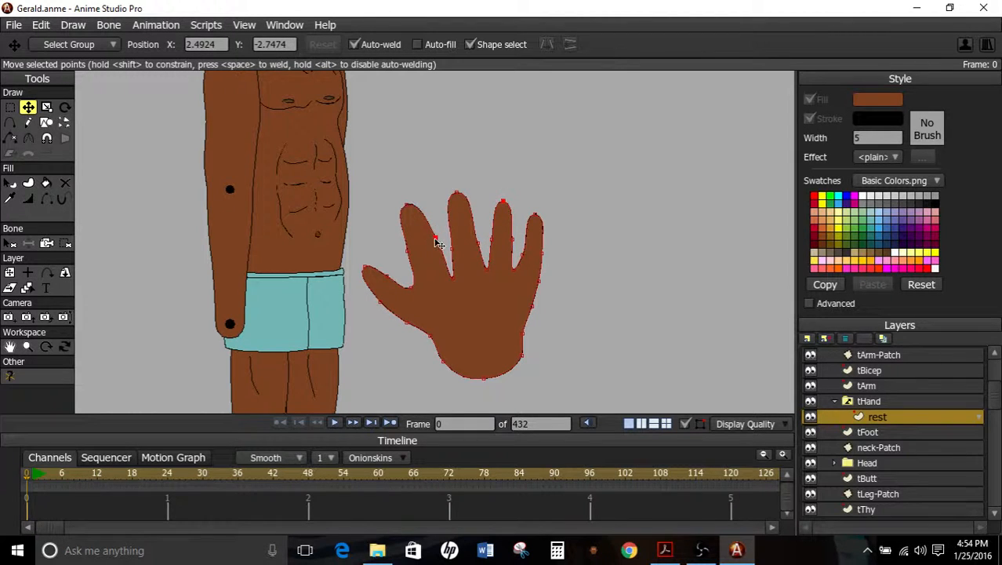
Raise the middle fingertip and the ring fingertip, and lower the little fingertip to about X 2.914, Y -2.984.
click(437, 243)
drag(457, 194, 461, 177)
double_click(486, 252)
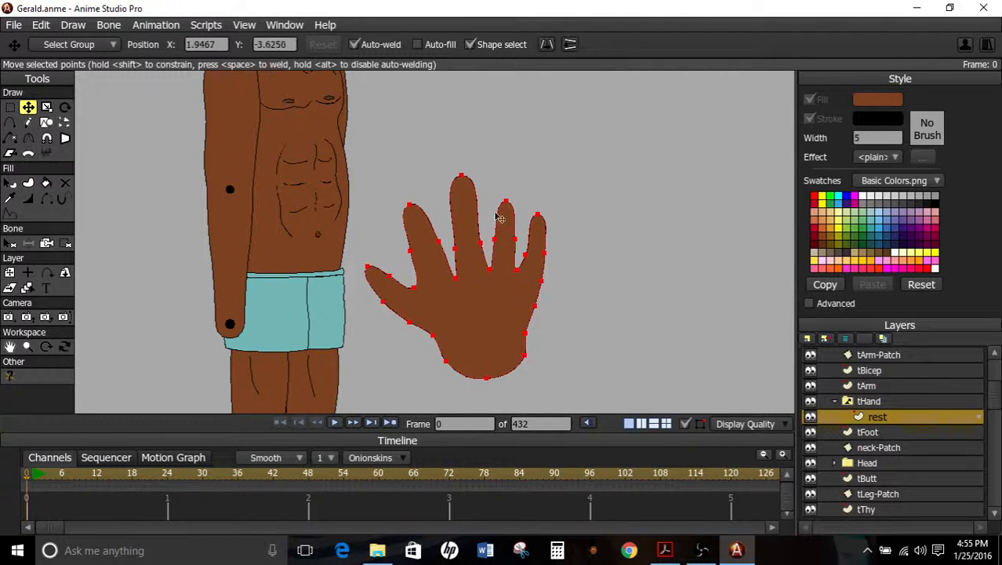
drag(506, 203, 507, 189)
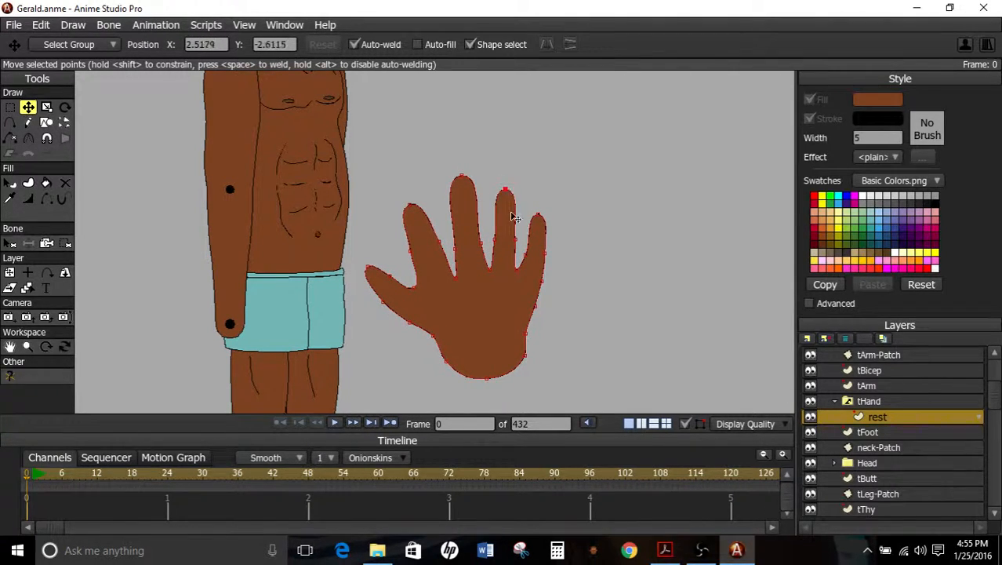
click(540, 222)
drag(543, 226, 542, 227)
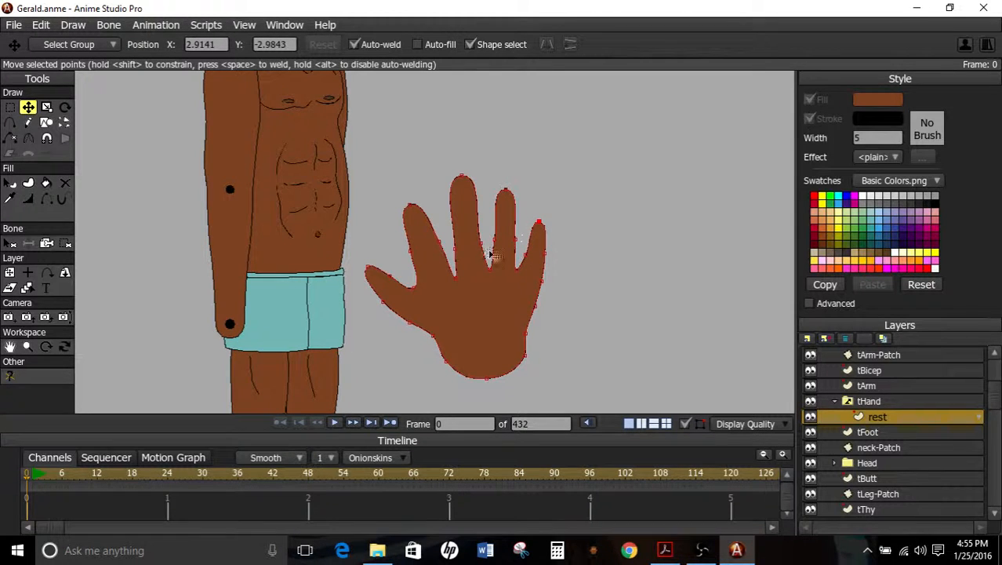
Add a point on each side of the middle finger near its tip and reposition both to keep the finger's width even.
click(463, 180)
key(a)
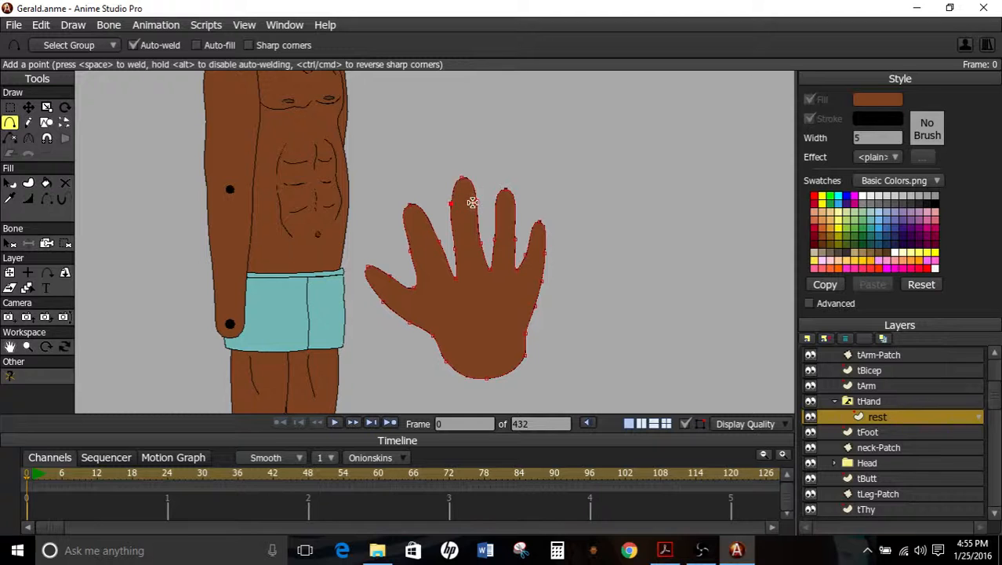
click(475, 201)
click(27, 107)
click(27, 138)
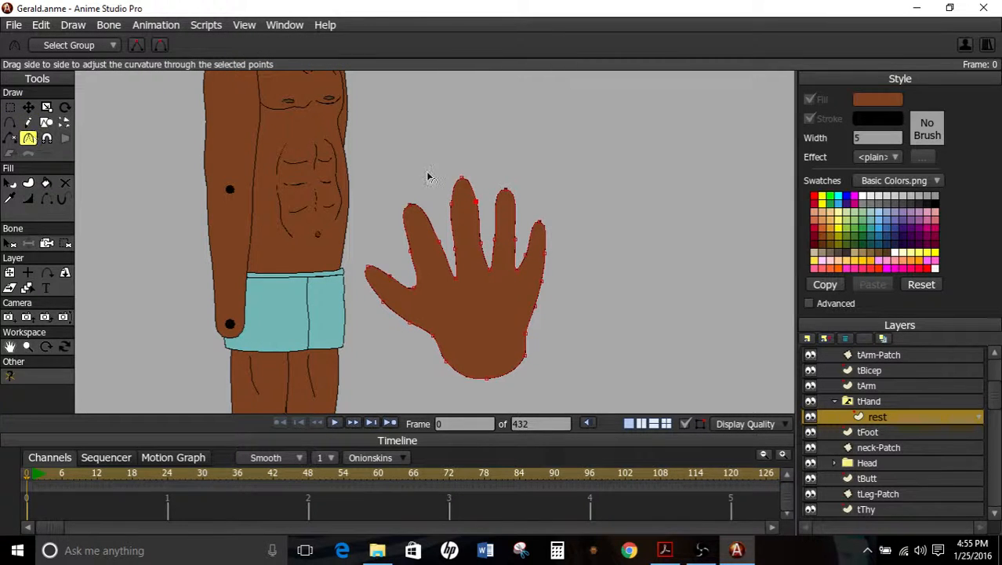
key(t)
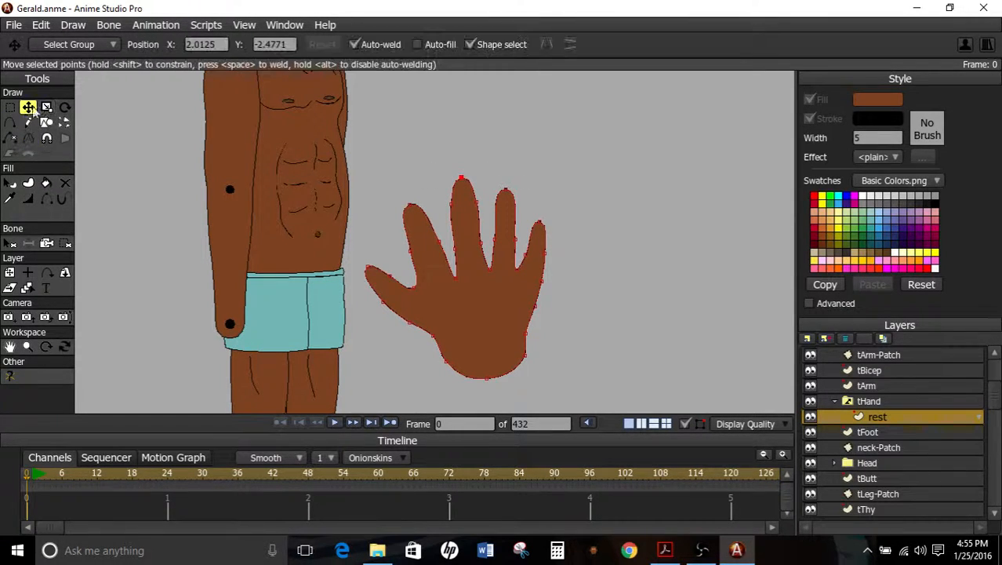
click(454, 212)
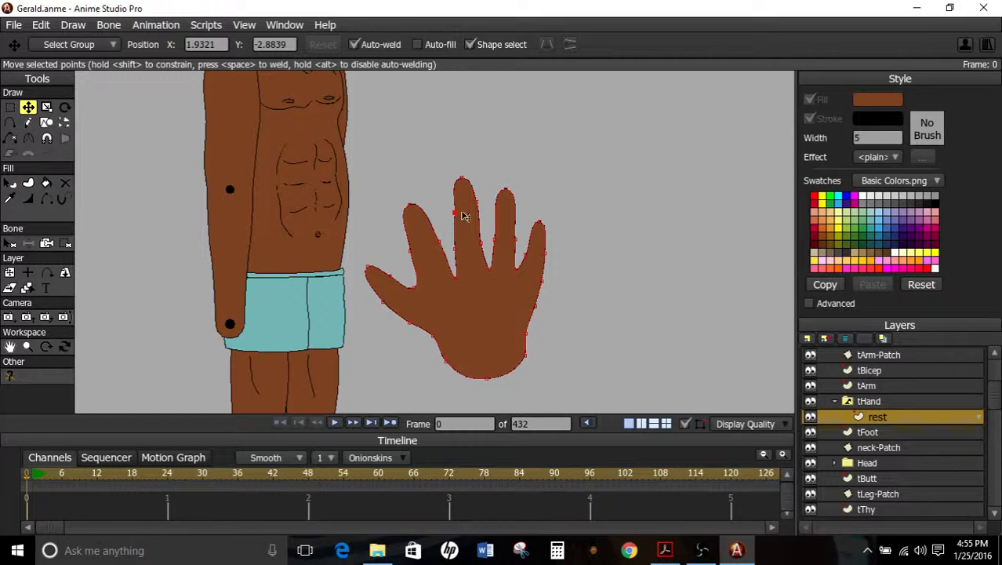
click(483, 211)
drag(464, 213, 456, 220)
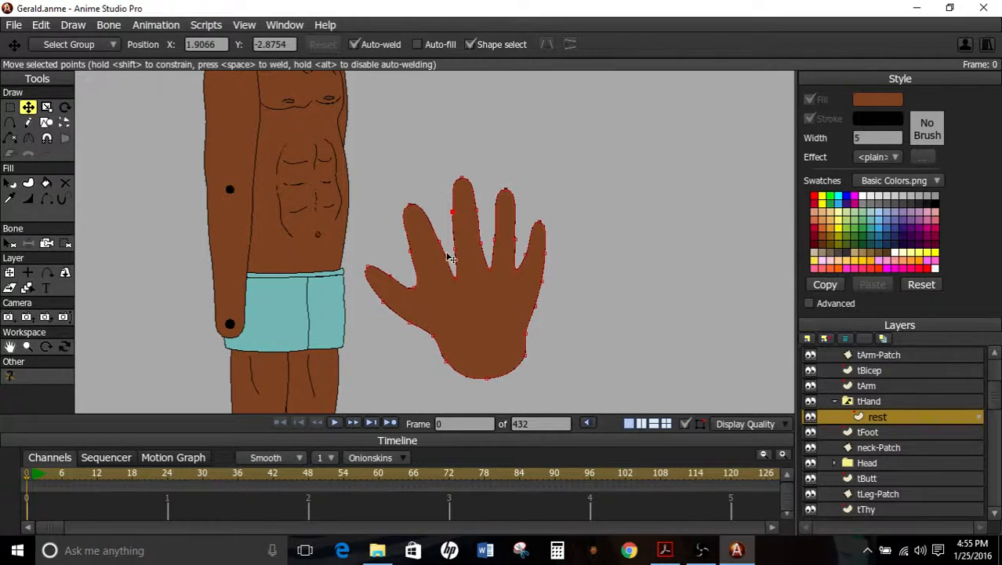
Bring the index finger closer to the middle finger and pull the thumb inward, with its tip at about X 1.183, Y -3.516.
click(412, 210)
drag(415, 216, 436, 271)
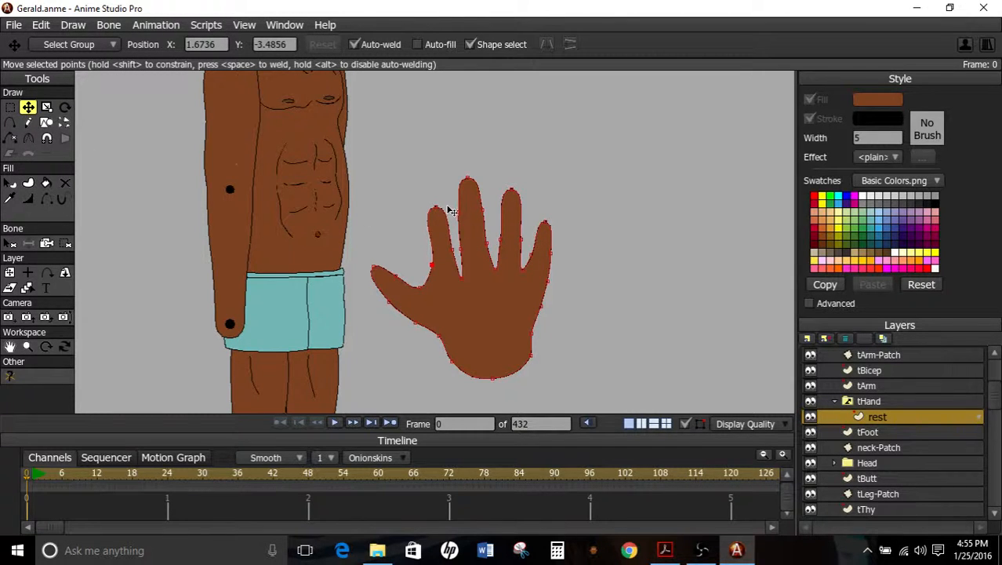
drag(462, 217, 467, 251)
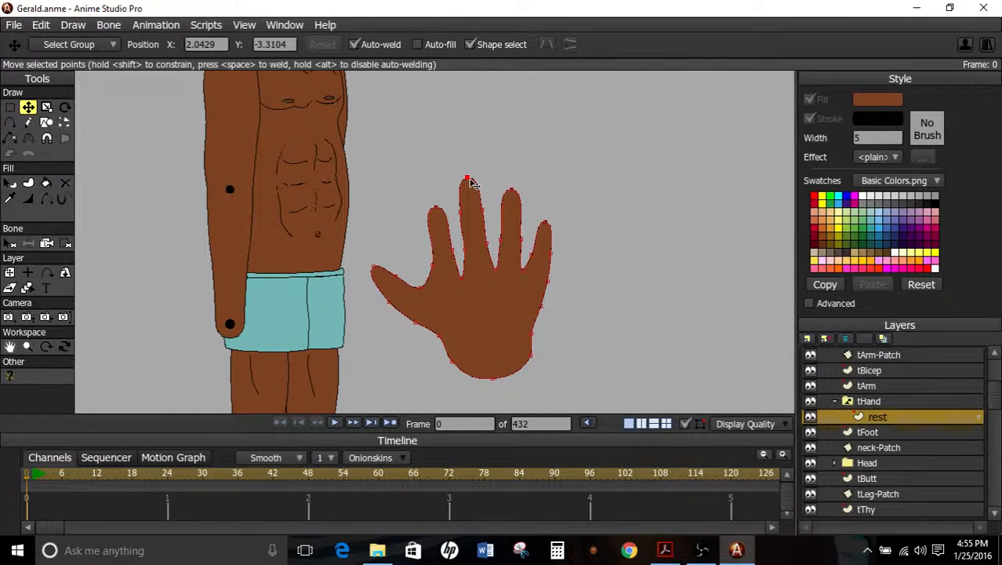
drag(432, 291, 389, 269)
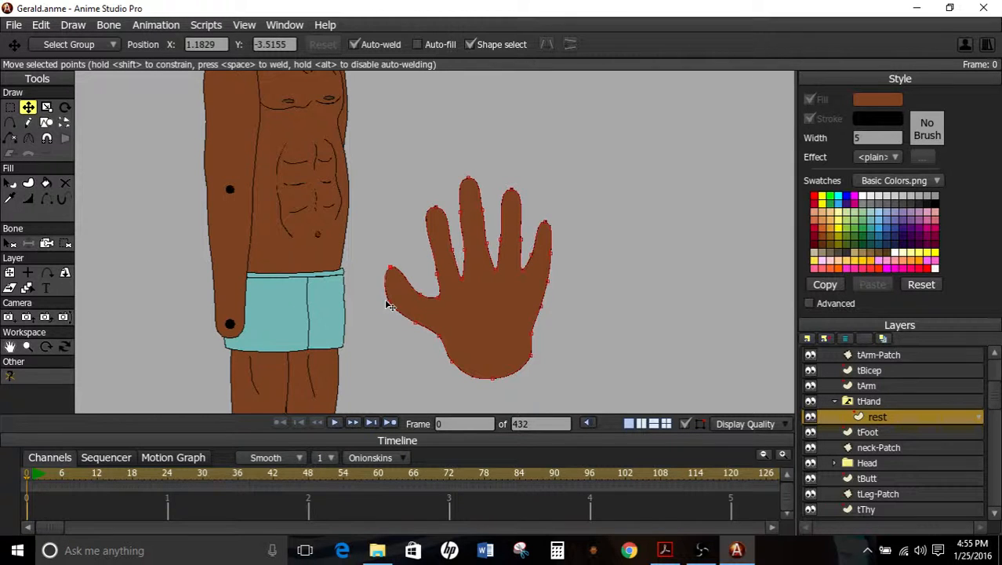
click(393, 304)
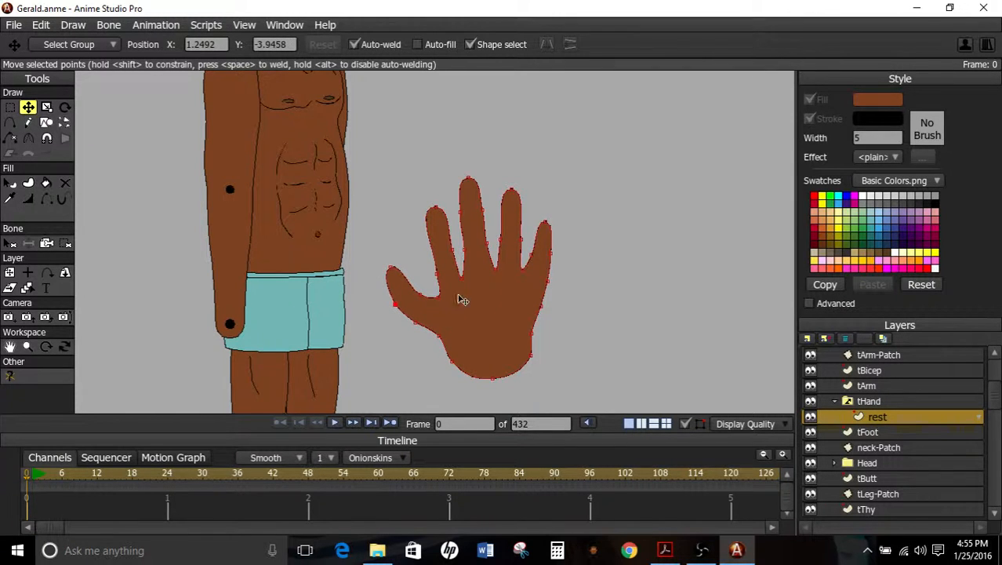
Narrow the little finger and widen the notch beside it by adjusting its tip and inner side point.
click(536, 246)
drag(533, 257, 533, 260)
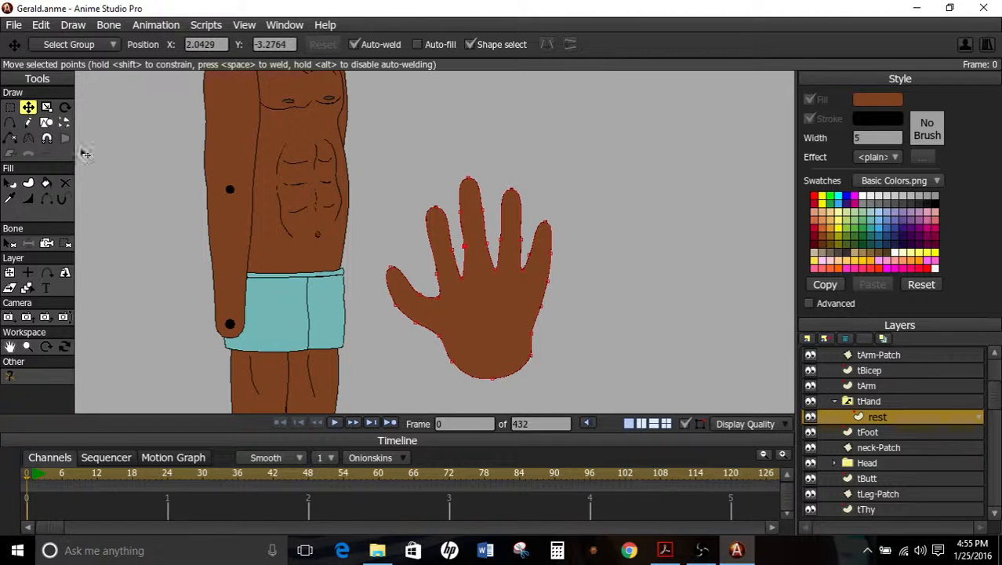
click(28, 139)
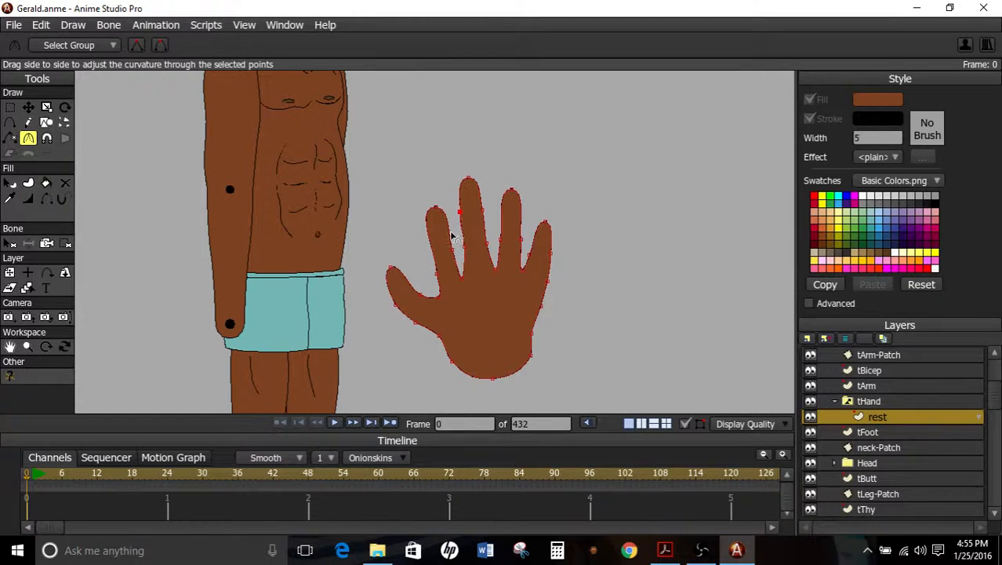
click(10, 122)
click(28, 106)
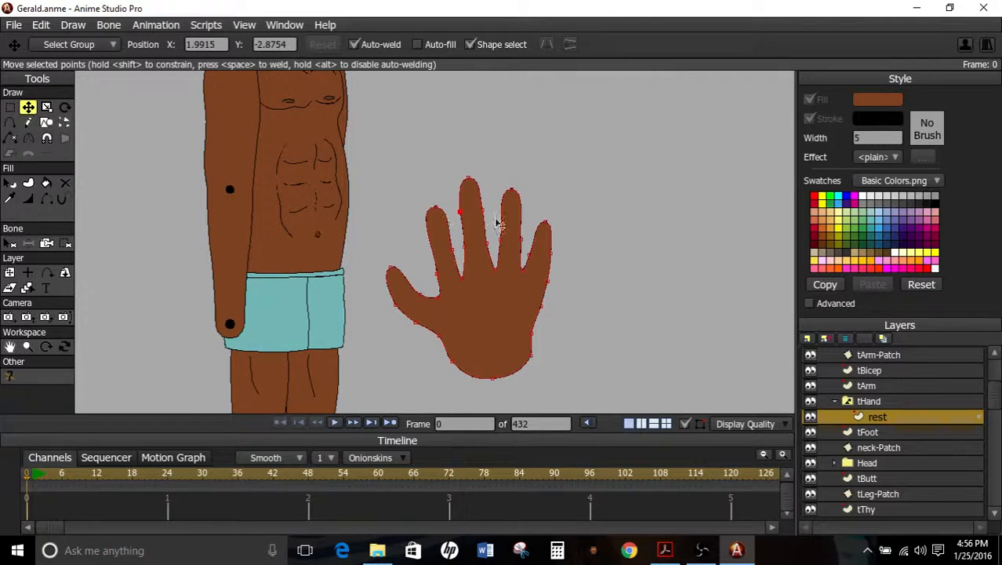
click(544, 225)
click(530, 265)
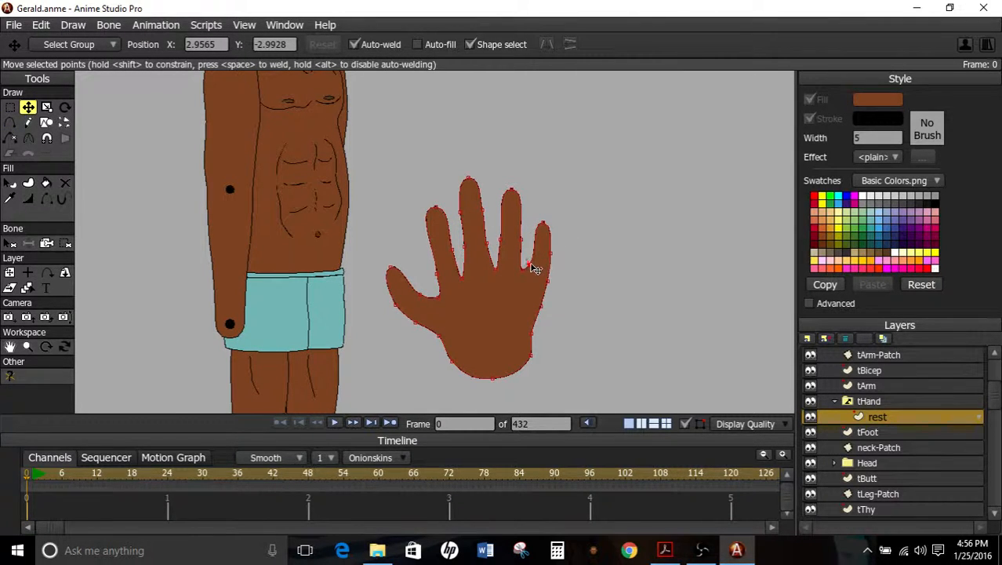
click(533, 268)
Slim the index finger by adjusting the points at its base and along its sides.
mouse_move(442, 293)
mouse_down()
mouse_move(449, 302)
mouse_move(445, 277)
mouse_up()
click(416, 239)
drag(446, 215, 442, 215)
Adjust the curvature at the tips of the index, middle, ring and little fingers to refine their rounding.
click(28, 138)
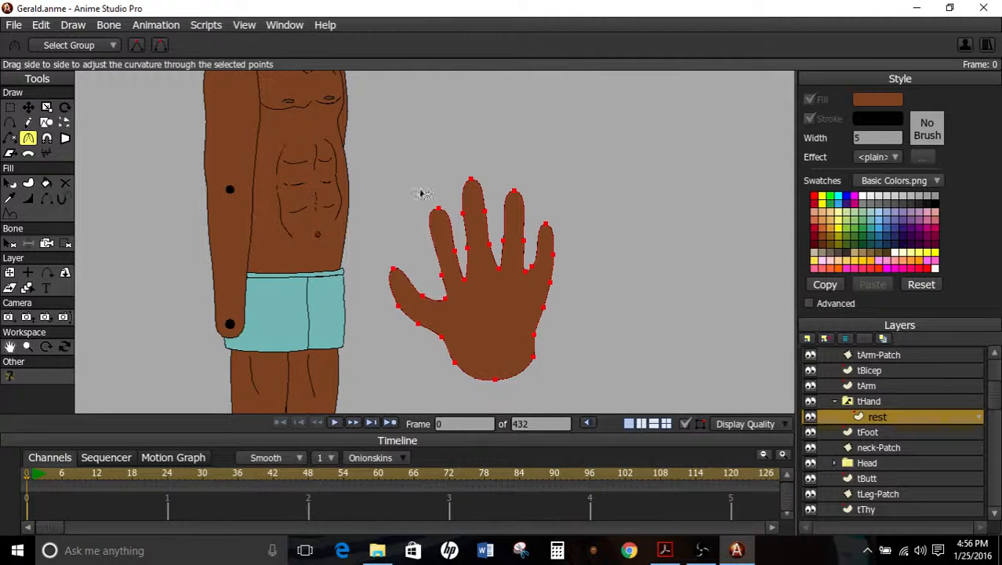
click(11, 107)
click(65, 107)
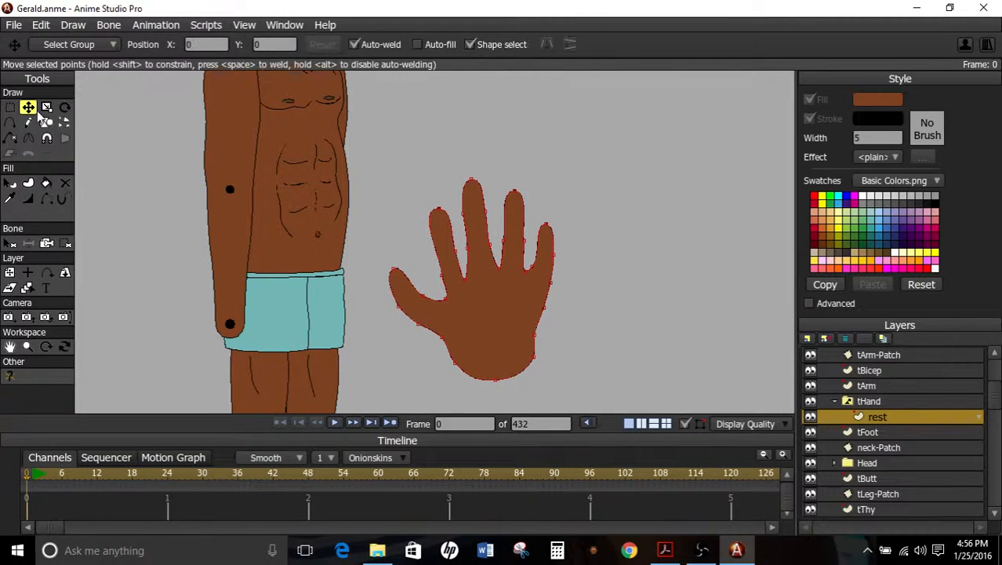
click(28, 138)
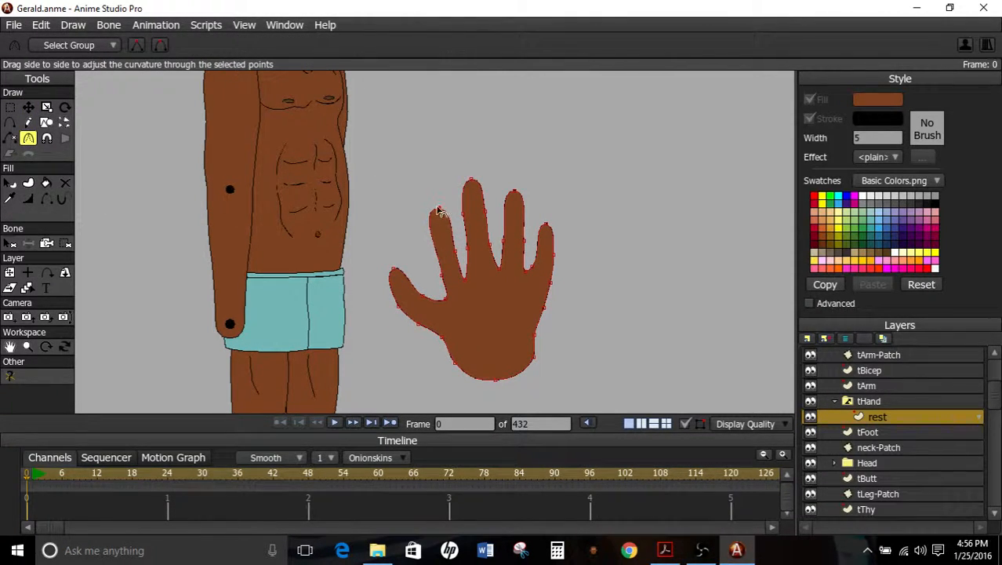
drag(441, 212, 372, 216)
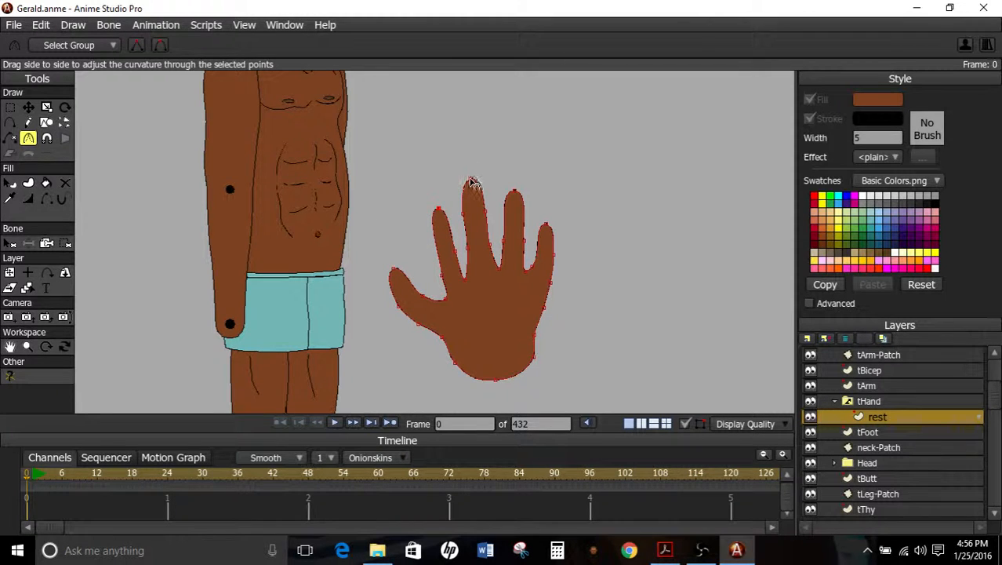
drag(472, 183, 431, 183)
drag(513, 192, 492, 186)
drag(548, 227, 534, 222)
Shorten the thumb by pulling its tip inward to about X 1.285, Y -3.609.
mouse_move(392, 271)
mouse_down()
mouse_move(375, 274)
mouse_move(400, 278)
mouse_up()
click(28, 107)
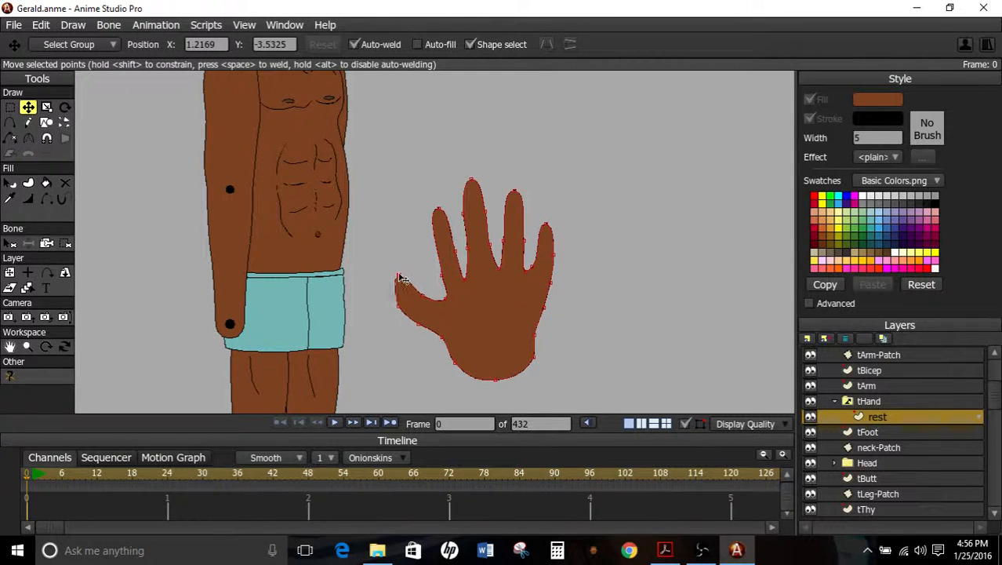
scroll(531, 244, down, 4)
scroll(531, 247, up, 4)
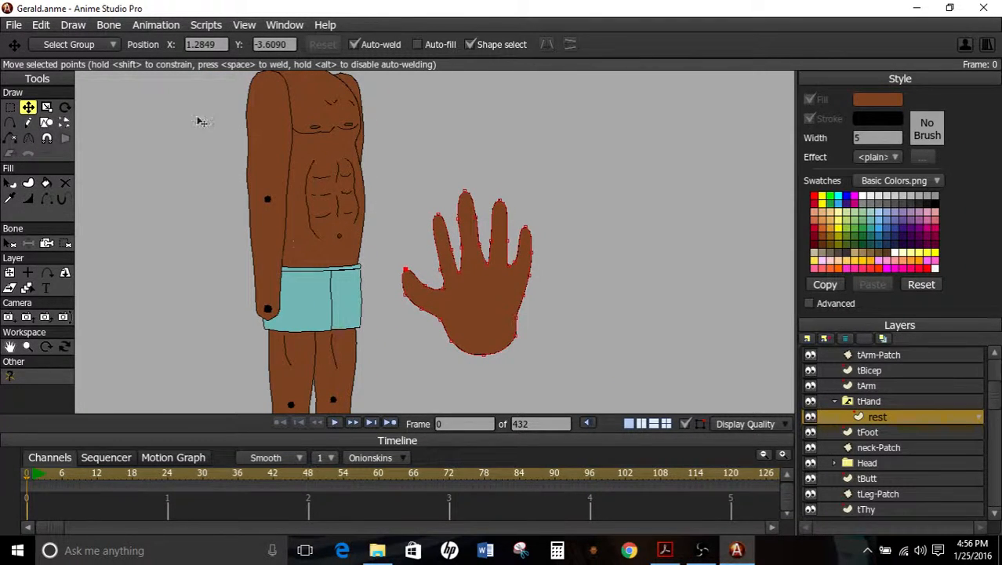
Select all points of the hand and set their position to X 0, Y 0.
click(11, 108)
key(ctrl+a)
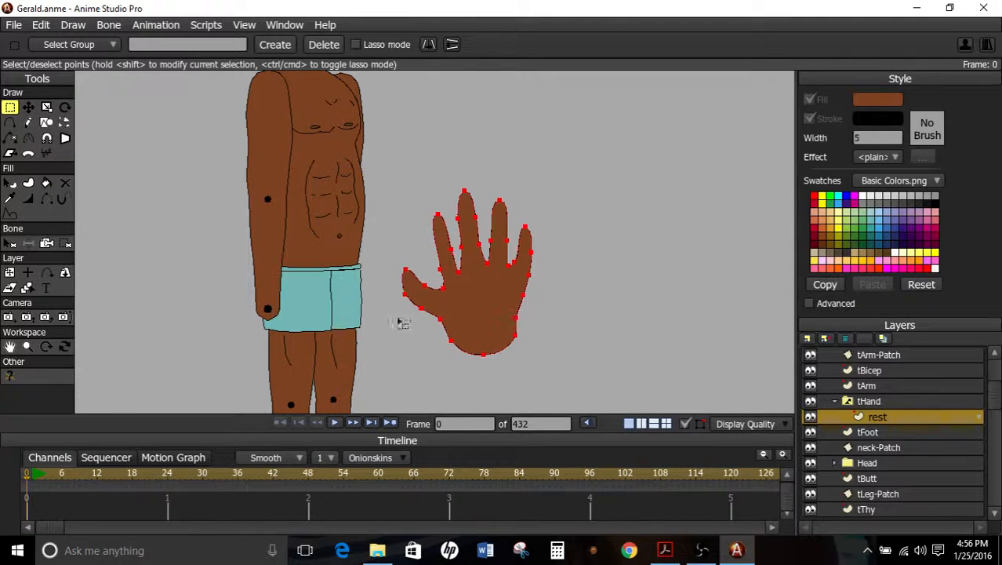
click(27, 107)
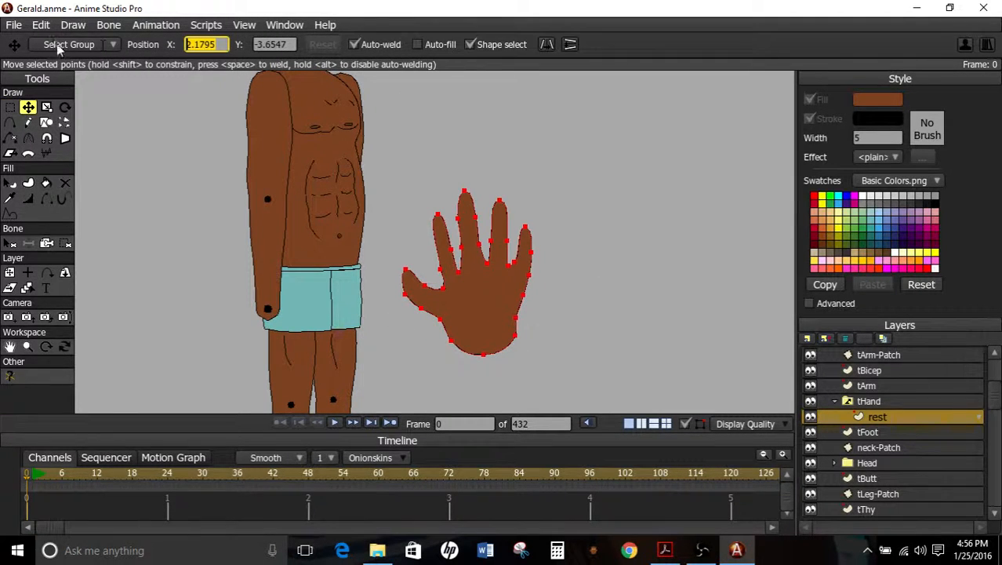
text(0)
key(Tab)
text(0)
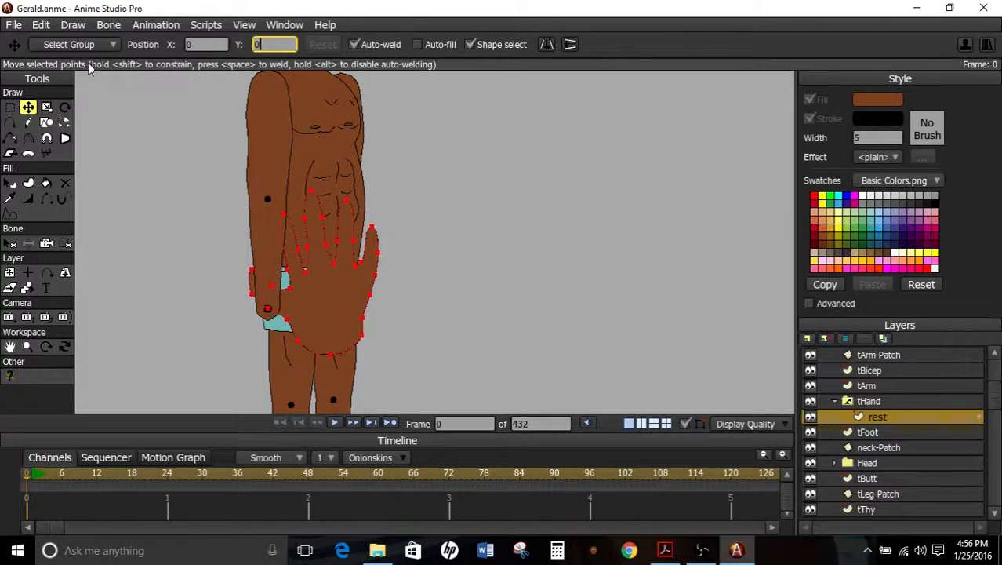
key(Return)
scroll(224, 227, down, 3)
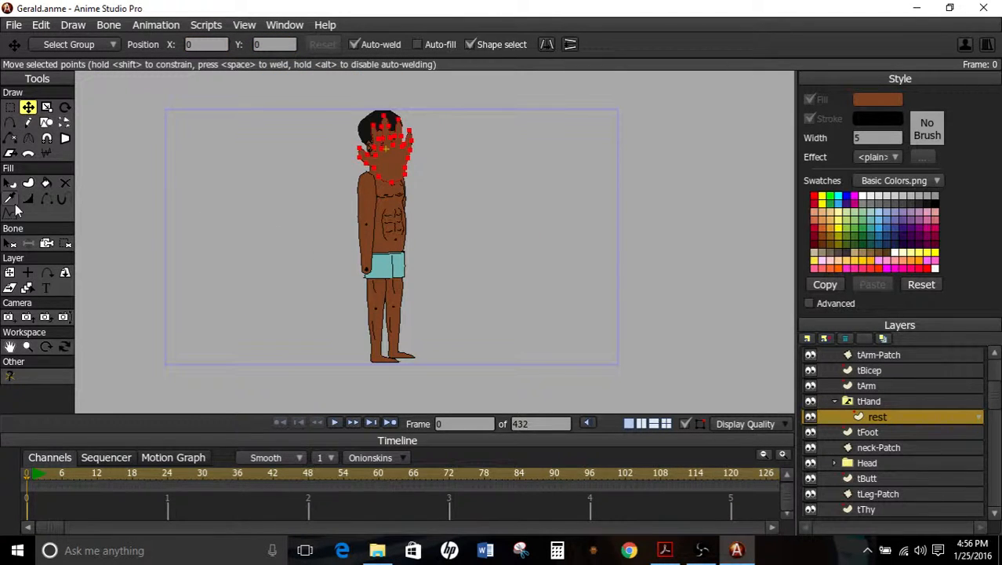
Move the rest layer down to the forearm, at about X -0.868, Y -3.499.
click(65, 108)
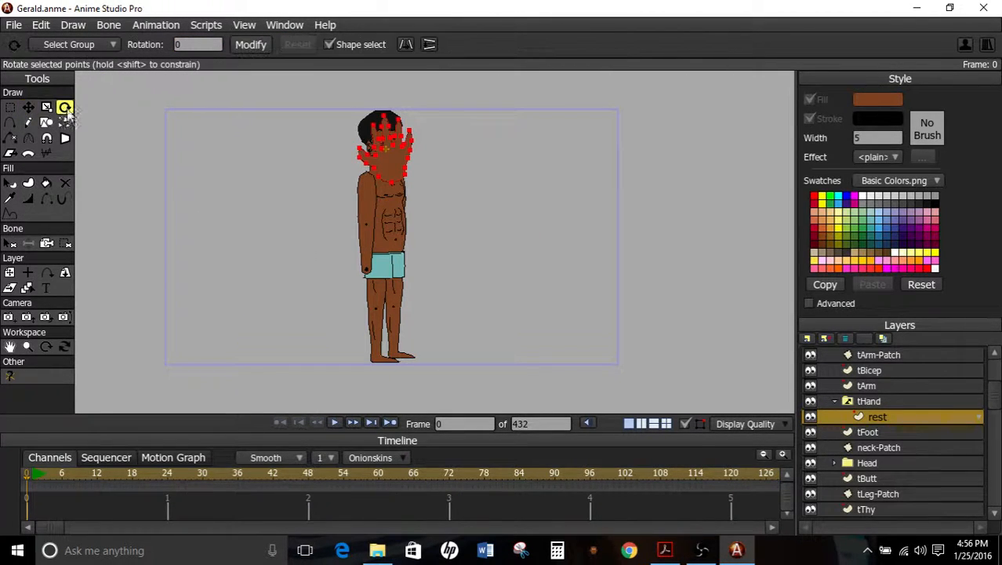
click(9, 272)
drag(385, 150, 356, 257)
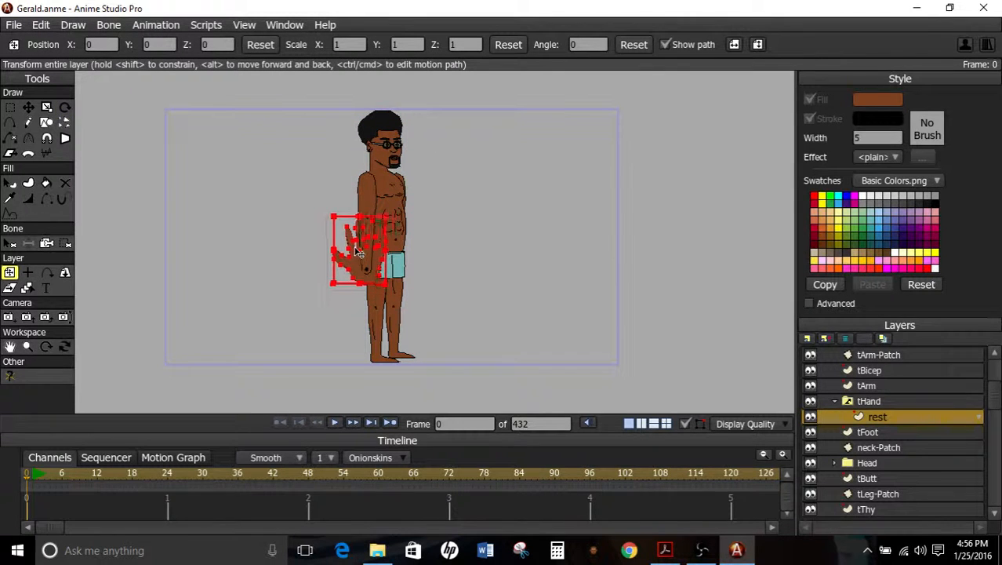
Place the tHand group above tArm in the layer order and make its rest layer active.
click(870, 399)
drag(870, 395, 870, 382)
click(876, 401)
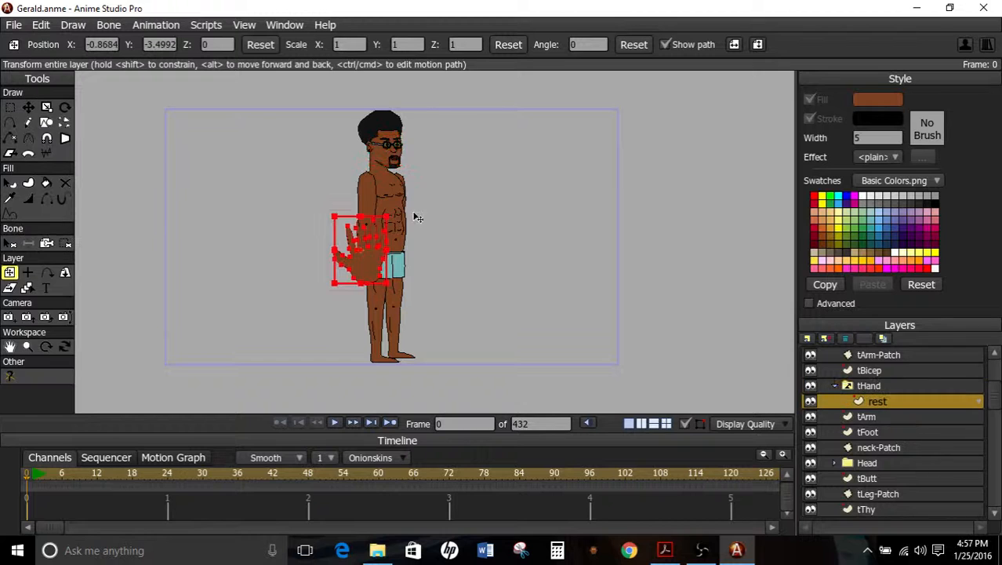
Rotate the hand's points about half a turn so the fingers point down, and move the rest layer to the forearm's end.
scroll(414, 217, up, 5)
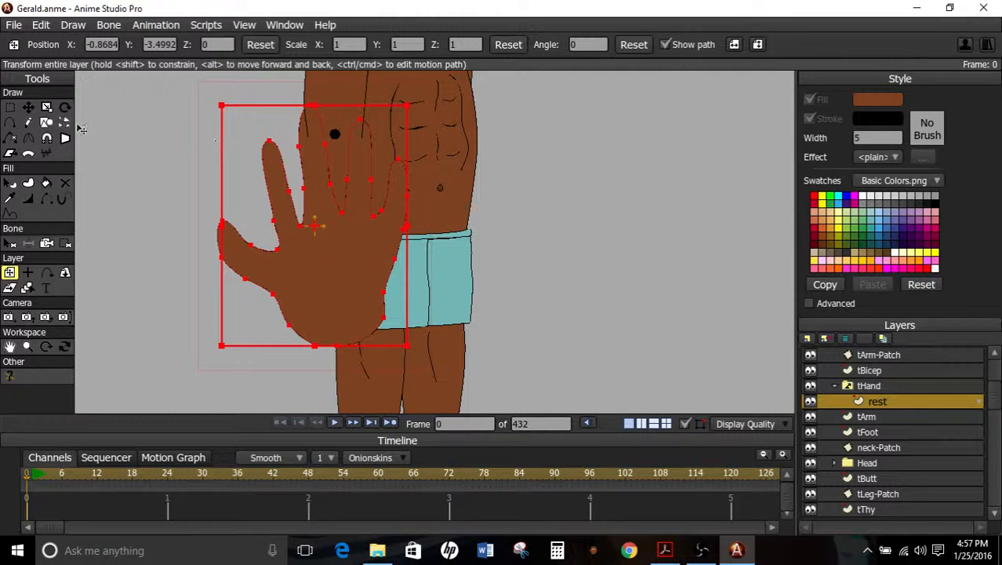
click(66, 107)
drag(501, 130, 166, 321)
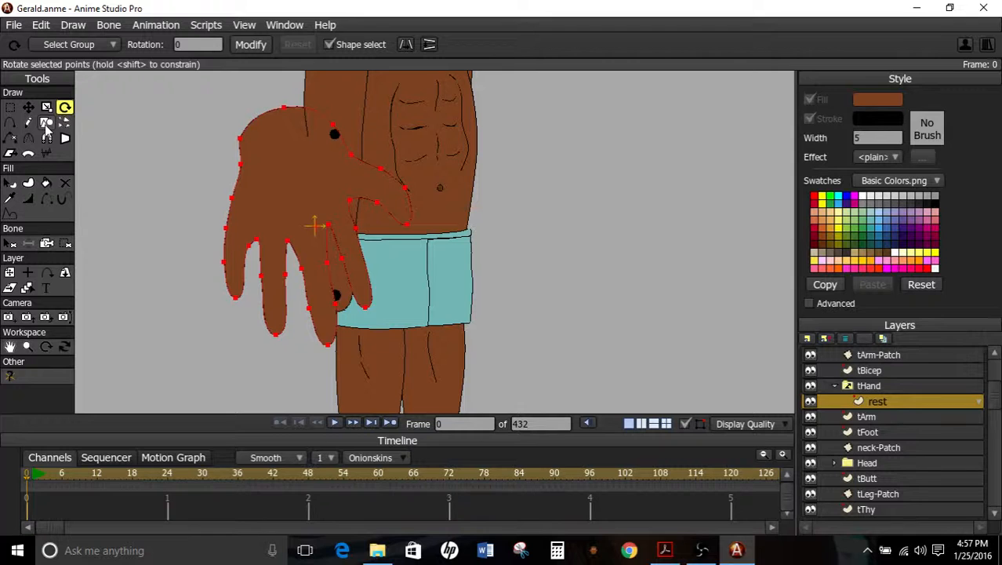
click(30, 111)
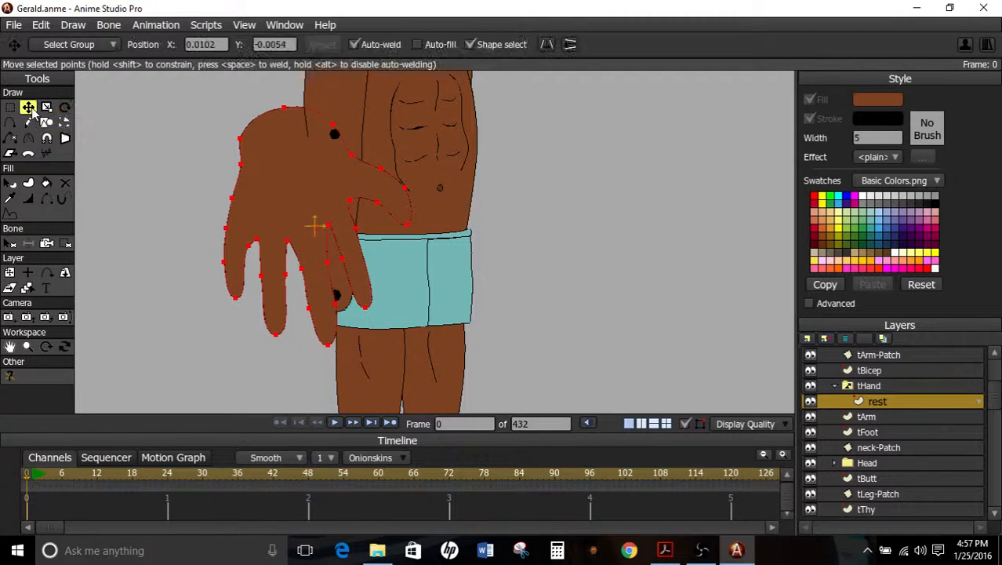
click(11, 276)
drag(296, 185, 345, 346)
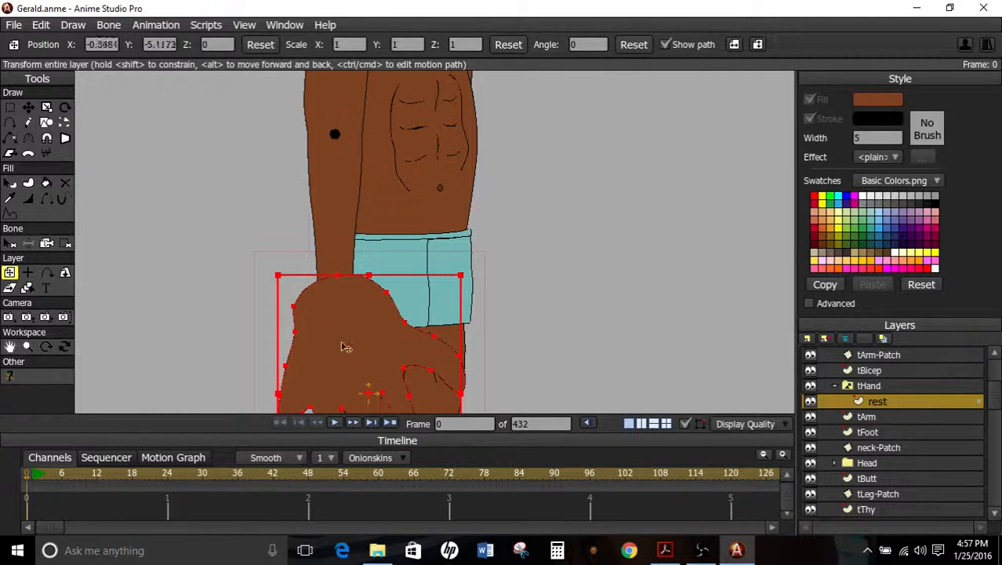
Scale the hand down to suit the arm and move the rest layer onto the wrist, at about X -0.590, Y -4.454.
click(46, 106)
drag(510, 280, 546, 164)
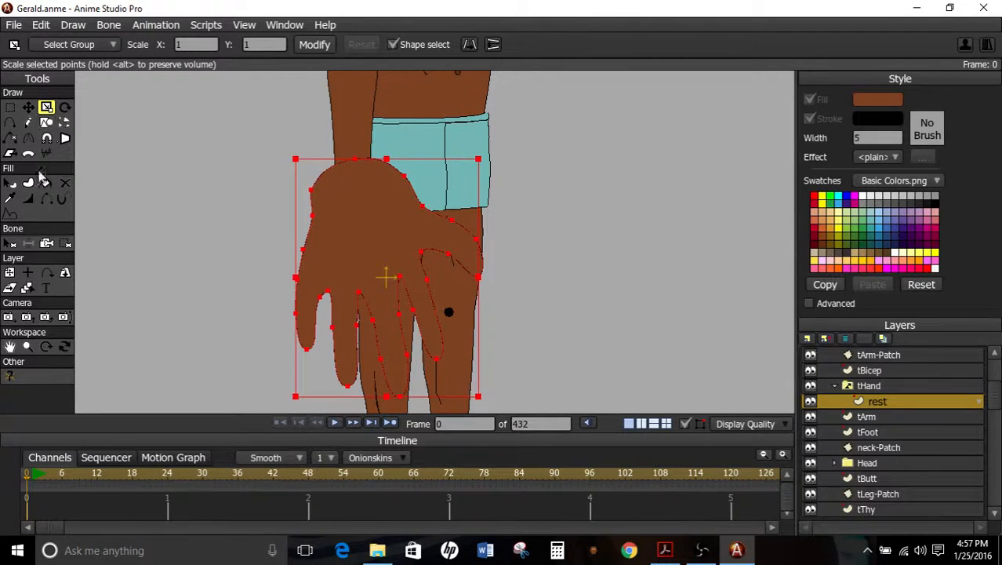
drag(482, 400, 417, 330)
click(9, 272)
drag(383, 274, 375, 191)
Rotate the hand slightly clockwise and realign the rest layer with the wrist at about X -0.667, Y -4.497.
scroll(375, 190, up, 5)
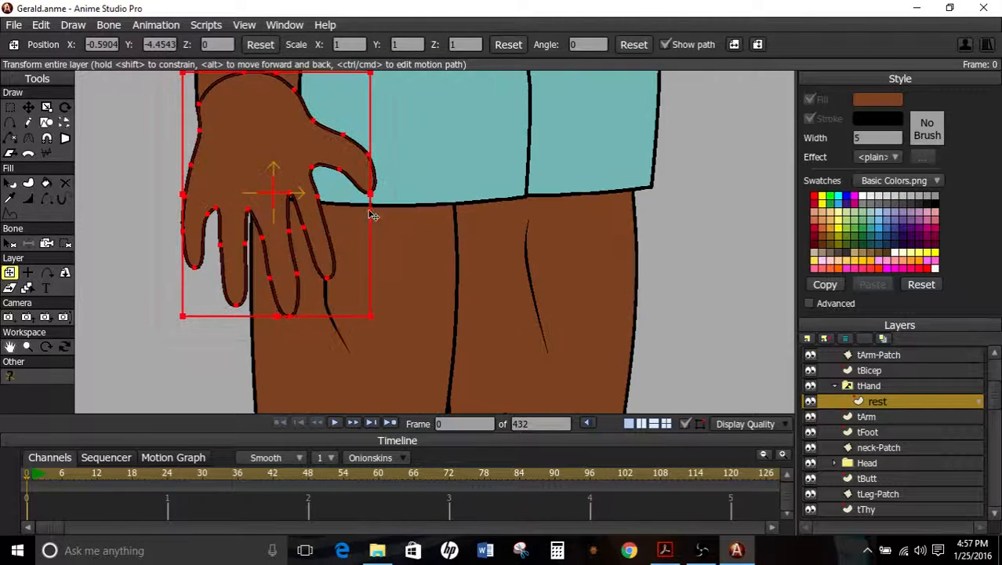
scroll(359, 216, down, 3)
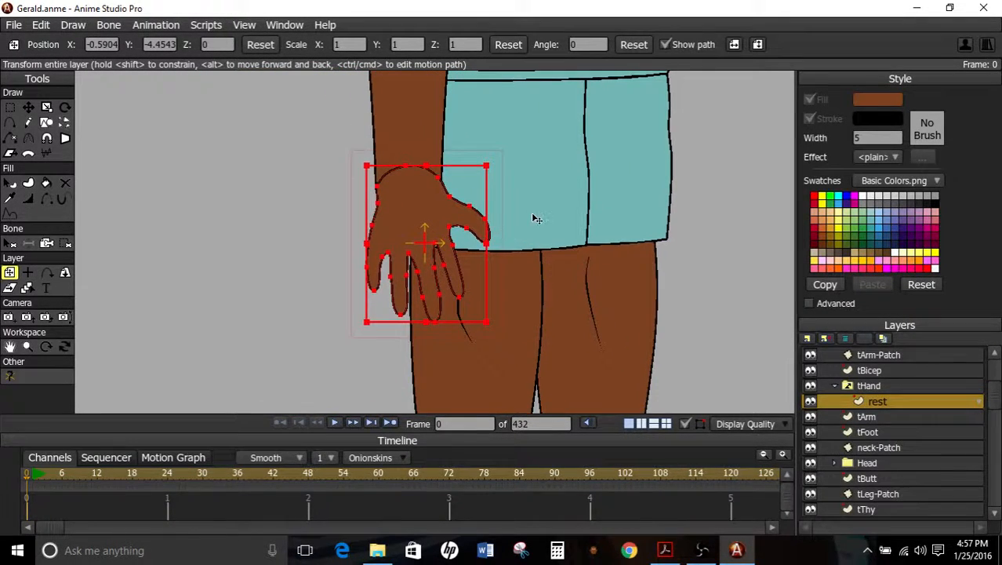
scroll(345, 210, up, 4)
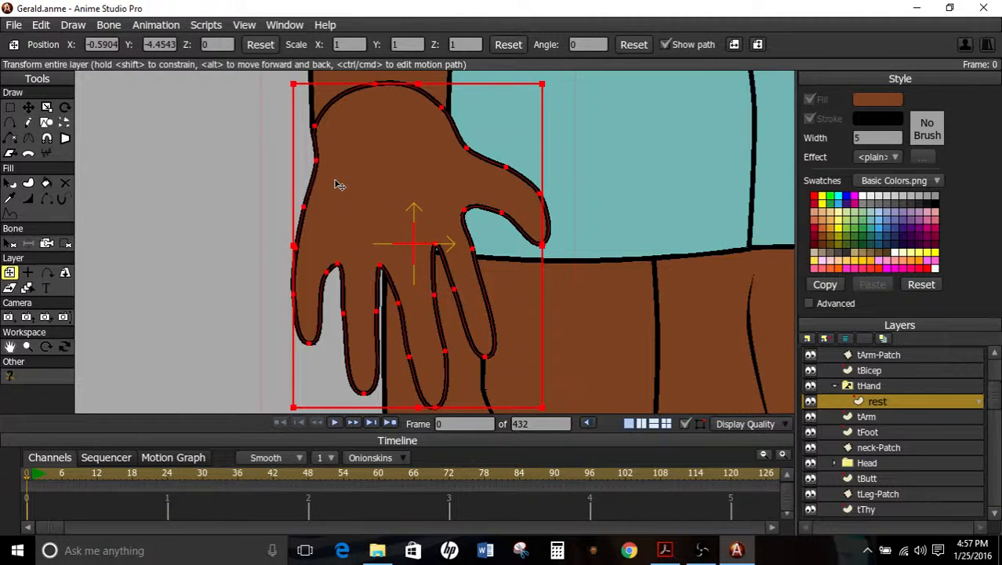
scroll(263, 164, down, 1)
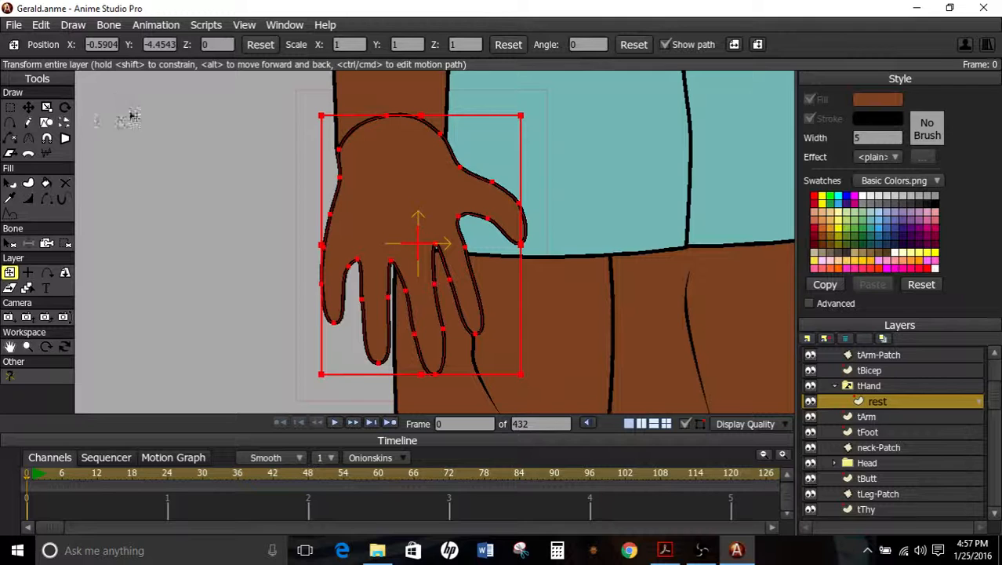
scroll(213, 162, up, 2)
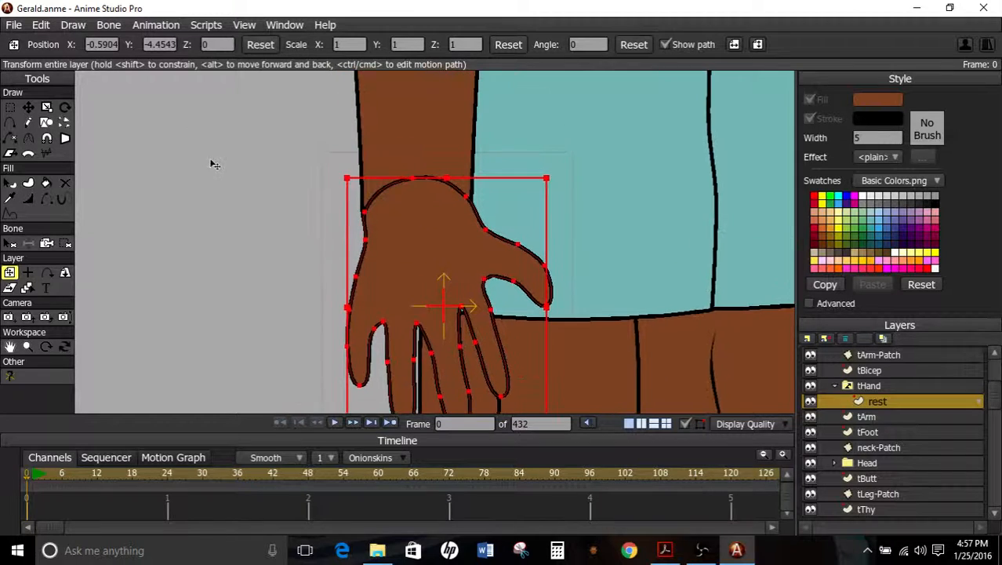
click(65, 107)
drag(221, 204, 279, 161)
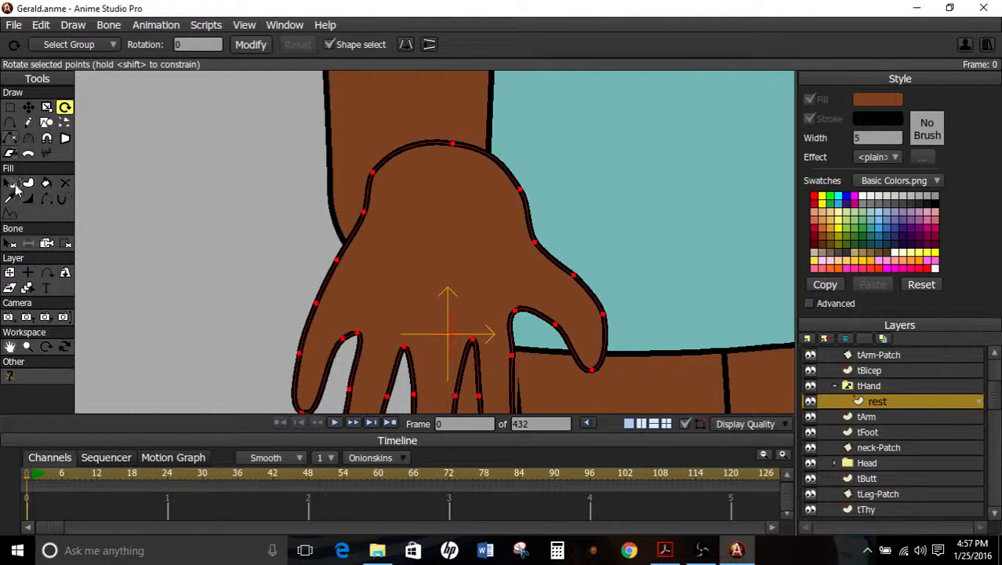
click(10, 272)
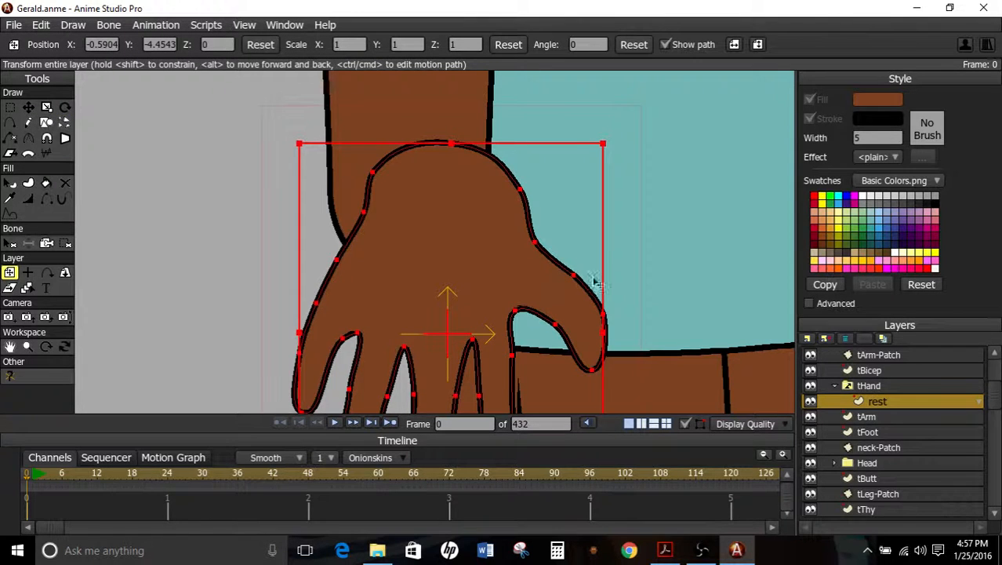
drag(531, 264, 497, 287)
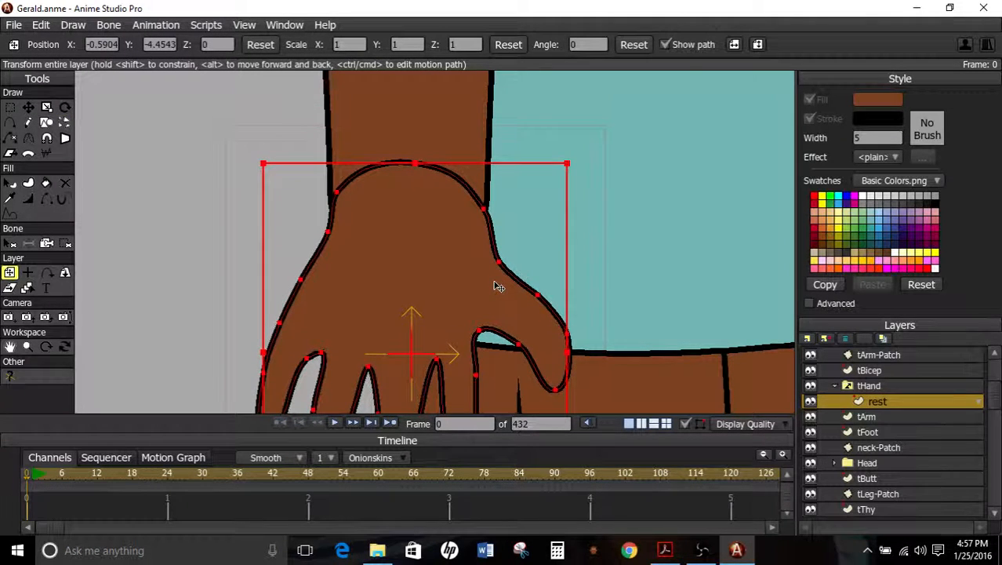
scroll(525, 284, down, 5)
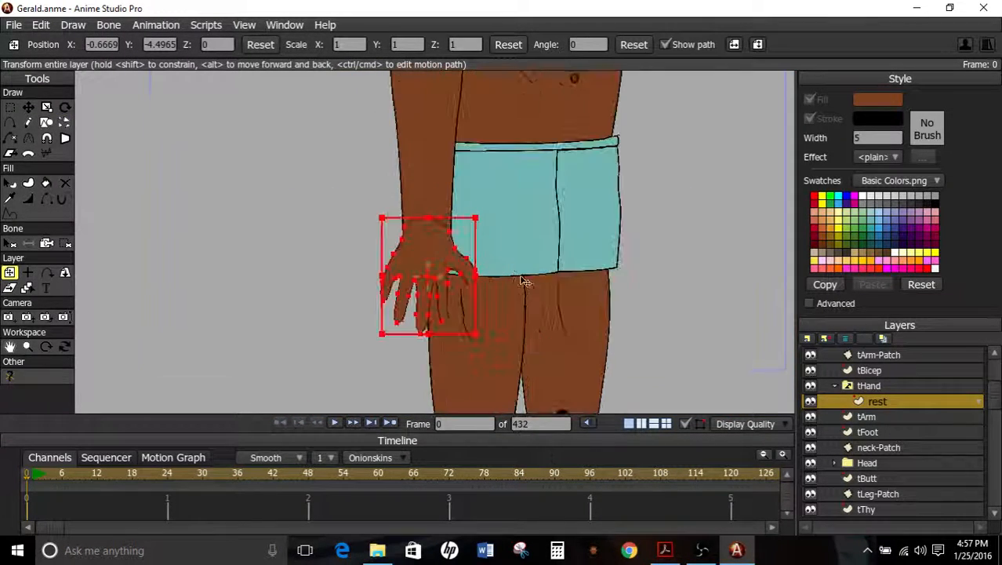
Check the hand on the arm and pull the thumb's points inward, closer to the palm, on the rest layer.
click(871, 385)
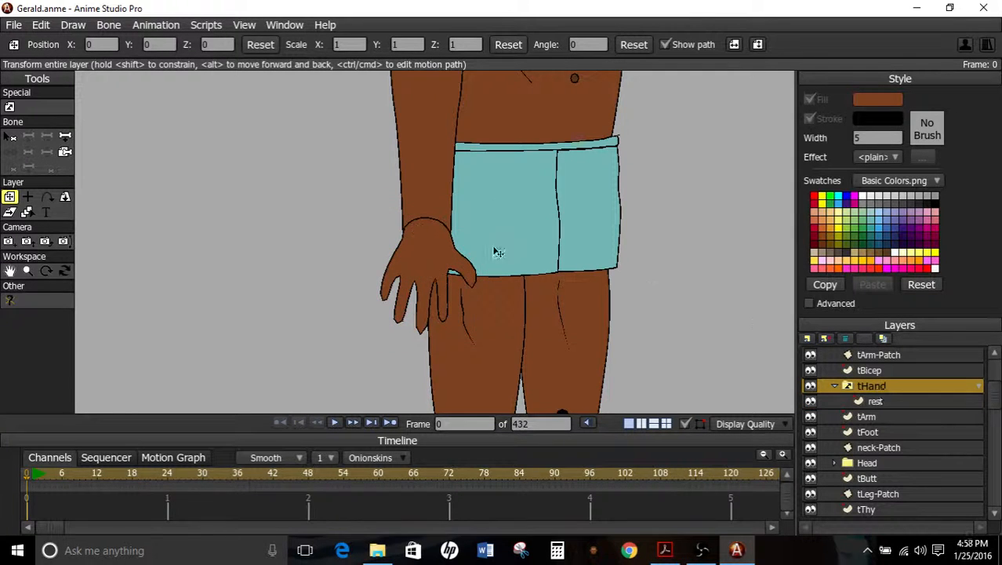
scroll(416, 230, up, 3)
scroll(416, 230, up, 1)
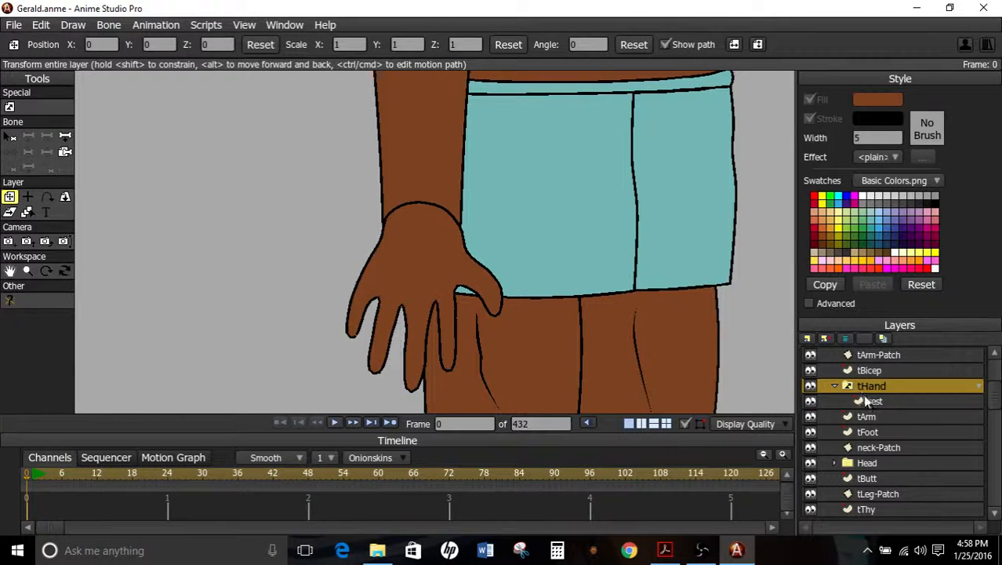
scroll(565, 297, down, 4)
scroll(489, 269, up, 4)
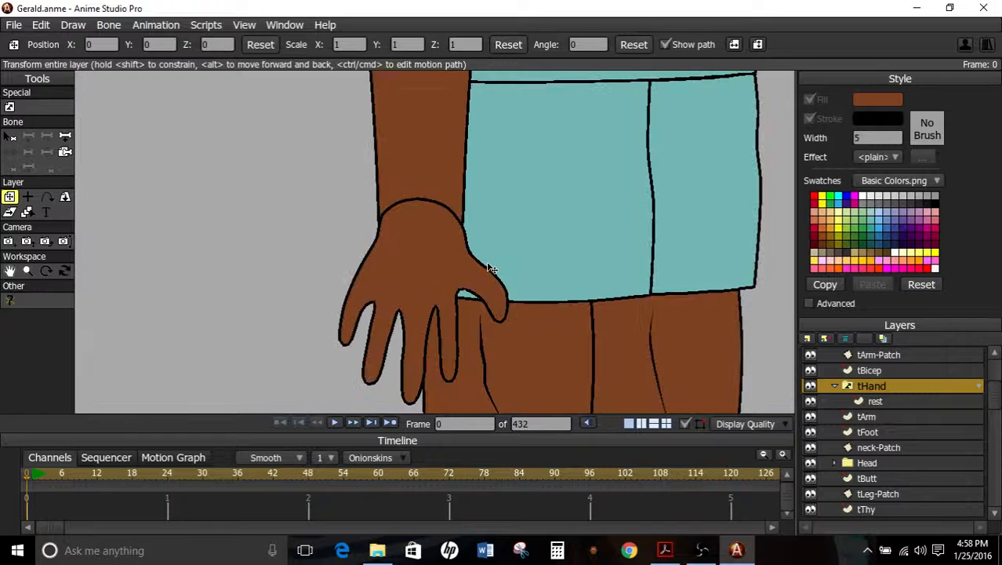
click(27, 212)
click(436, 244)
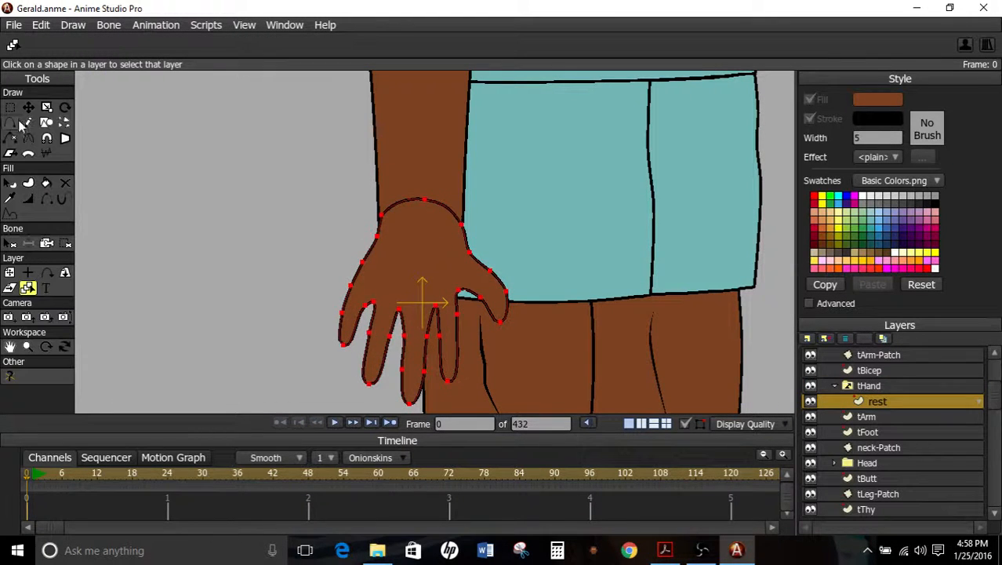
click(29, 106)
drag(503, 324, 486, 278)
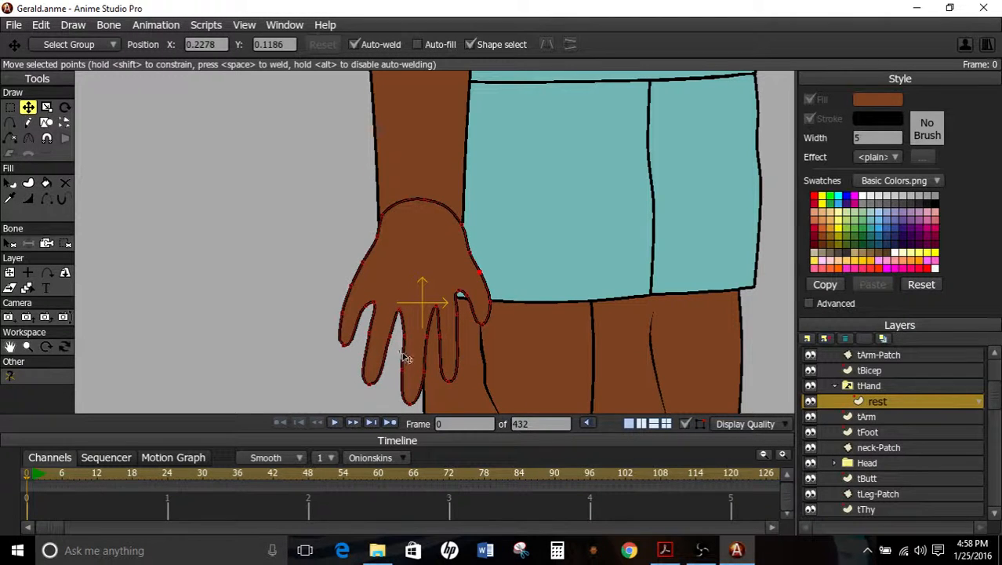
Shift the ring, middle and index fingers toward the thumb and adjust the curvature of the notch between thumb and index finger.
drag(374, 390, 461, 333)
click(423, 367)
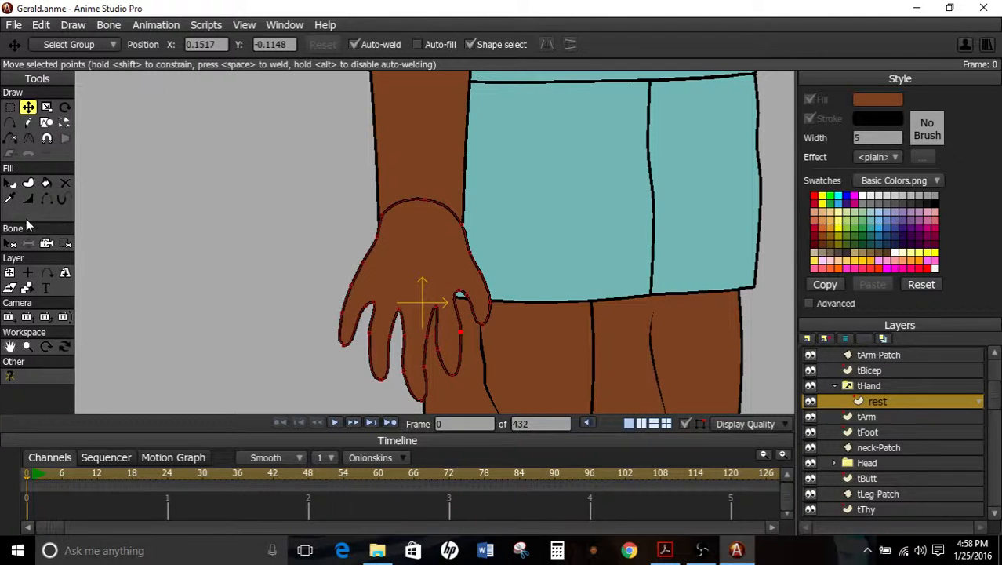
click(28, 139)
click(459, 293)
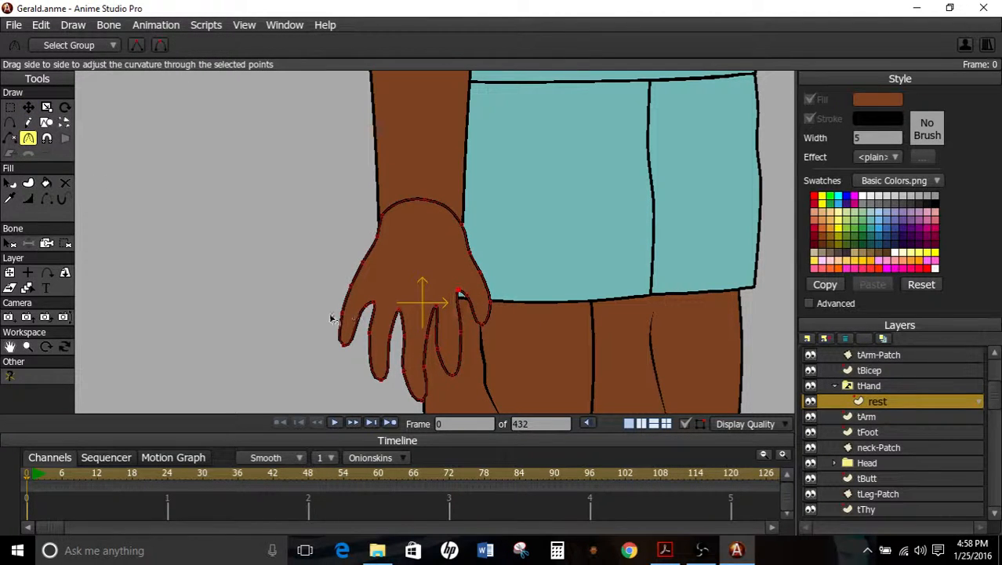
click(28, 109)
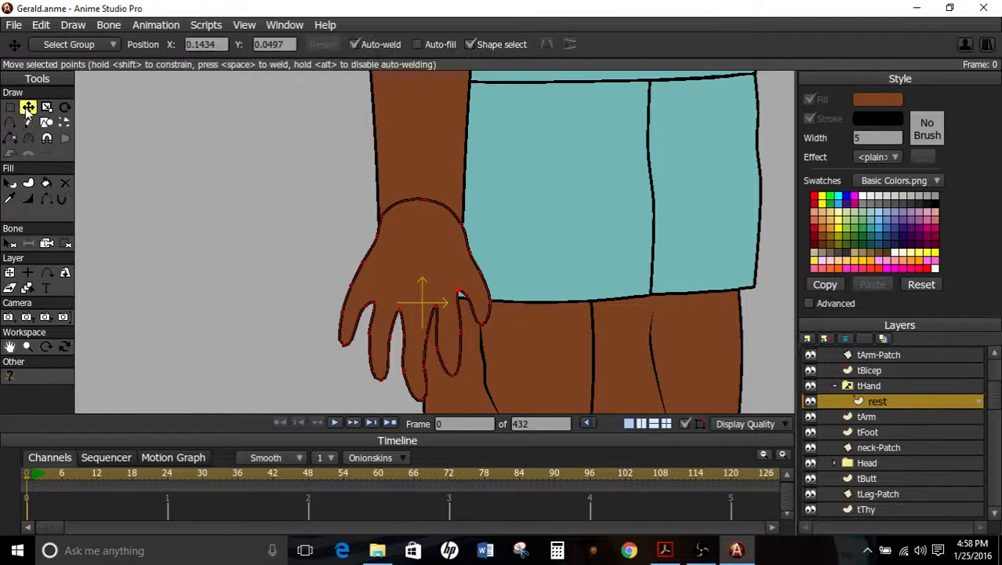
Refine the rest hand's fingers by shifting the index fingertip, the notches beside the middle finger, and the little fingertip inward.
click(456, 375)
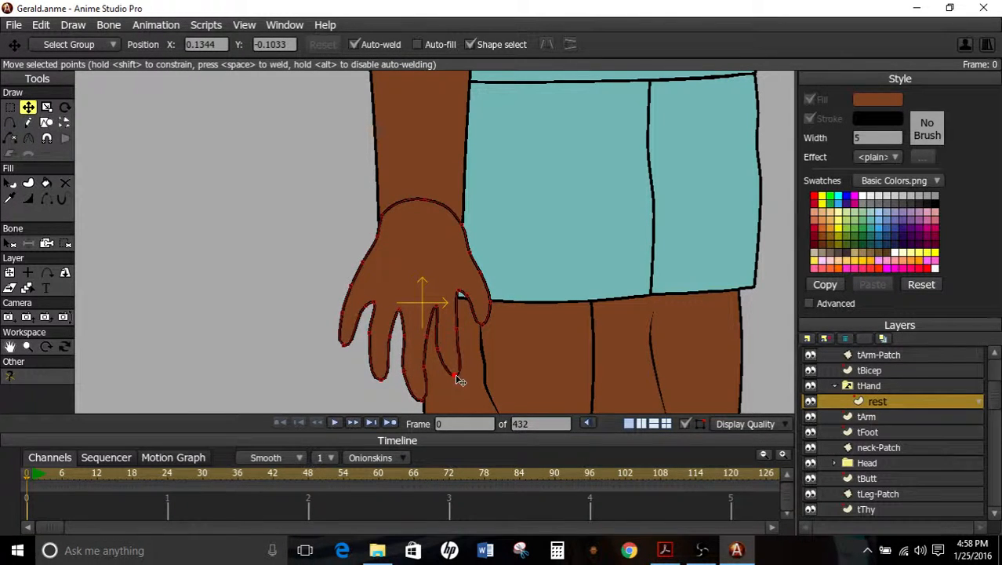
click(402, 334)
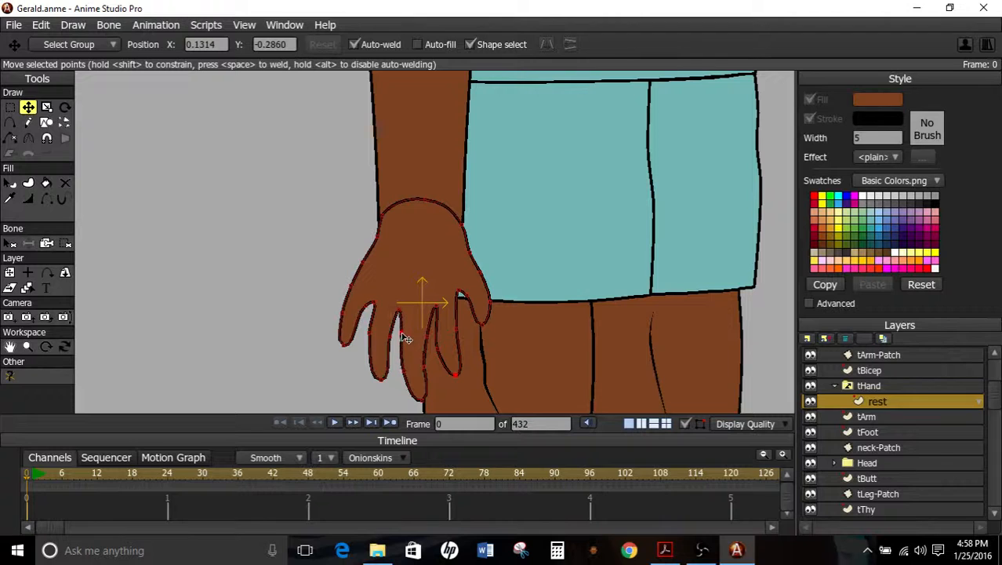
click(403, 313)
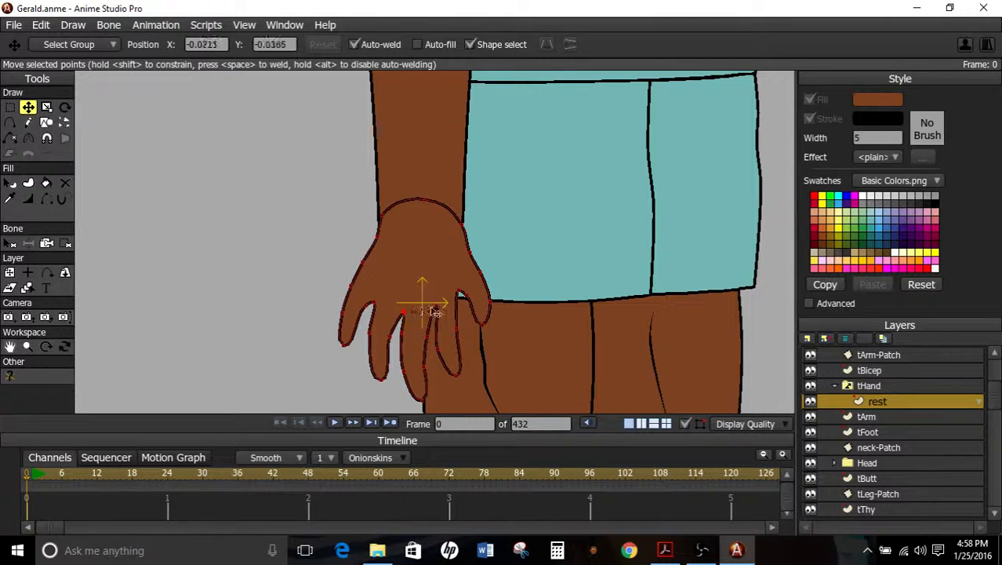
click(435, 306)
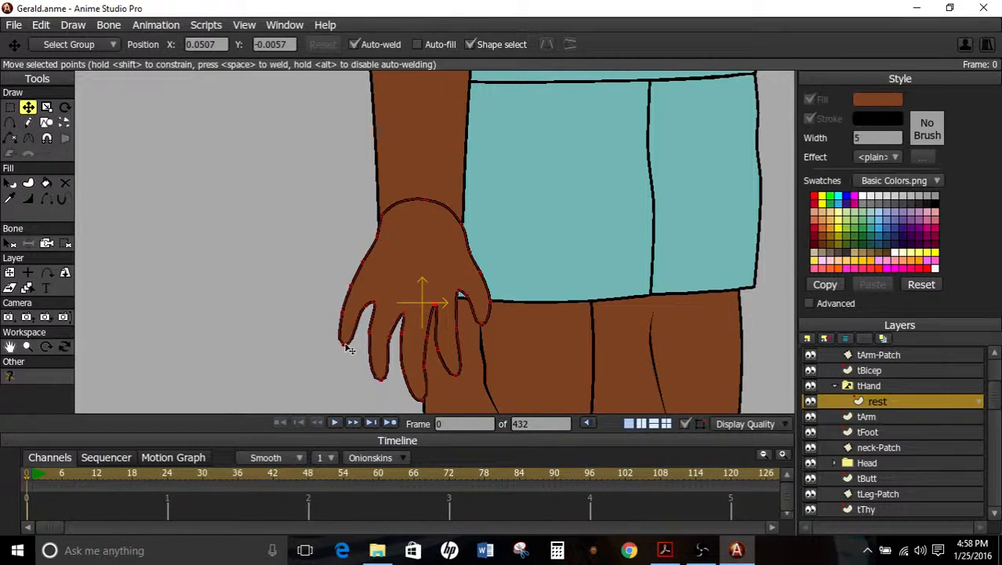
drag(345, 348, 354, 346)
Examine the hand's size and shape against the whole character, with the tHand layer selected to hide the points.
scroll(452, 289, down, 8)
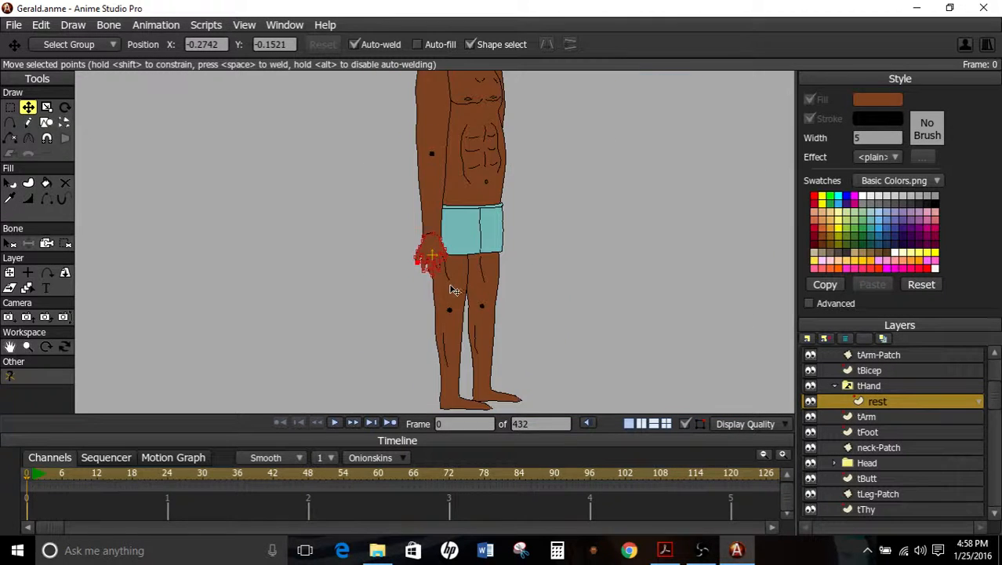
scroll(472, 273, up, 4)
click(902, 385)
scroll(570, 265, down, 5)
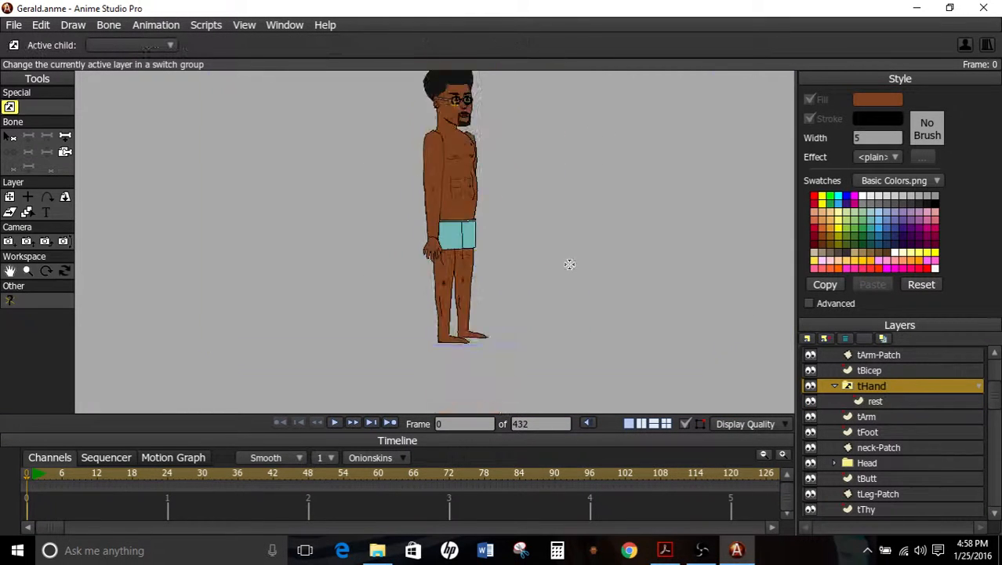
scroll(572, 265, up, 3)
scroll(573, 265, up, 1)
scroll(573, 265, down, 4)
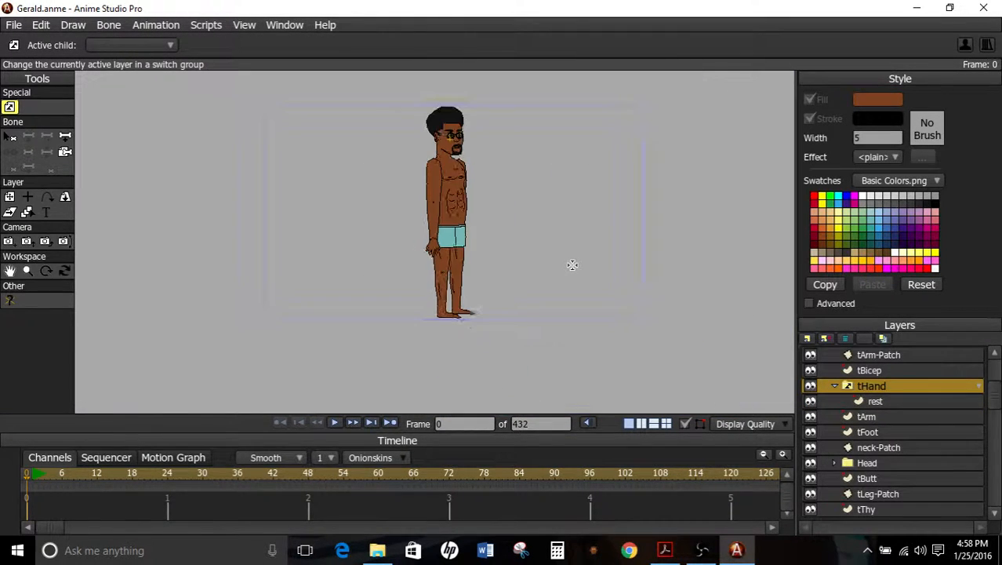
scroll(572, 265, up, 4)
scroll(573, 265, down, 3)
scroll(573, 266, up, 6)
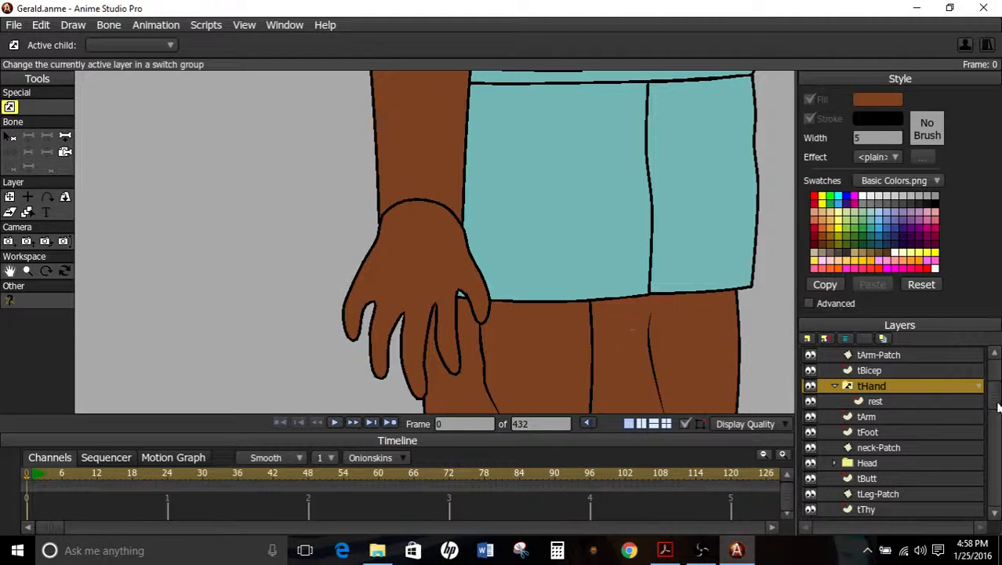
Enlarge the whole hand slightly on the rest layer and nudge the layer up to about Y -4.490 at the wrist.
click(924, 404)
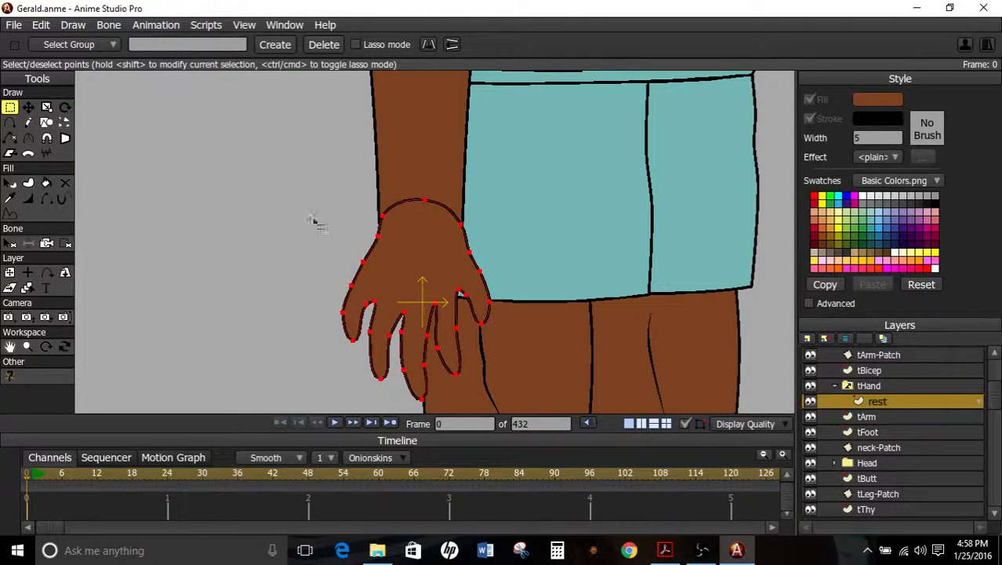
click(46, 107)
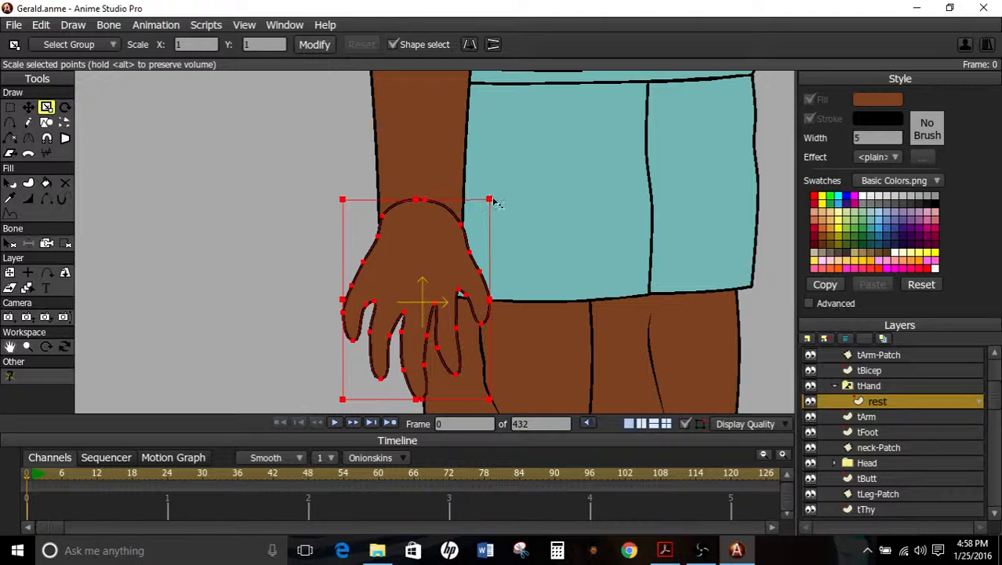
drag(495, 202, 505, 198)
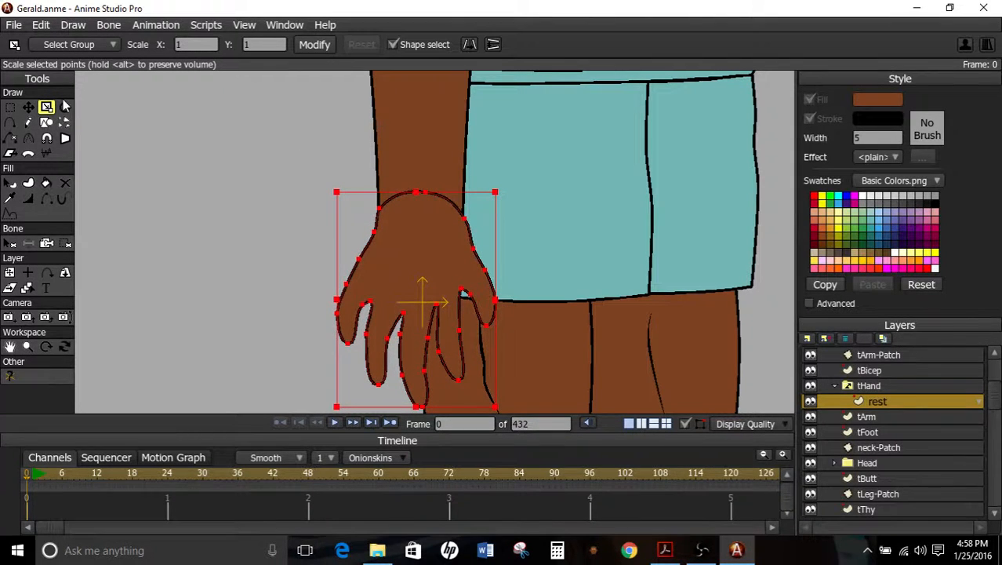
click(28, 108)
click(9, 273)
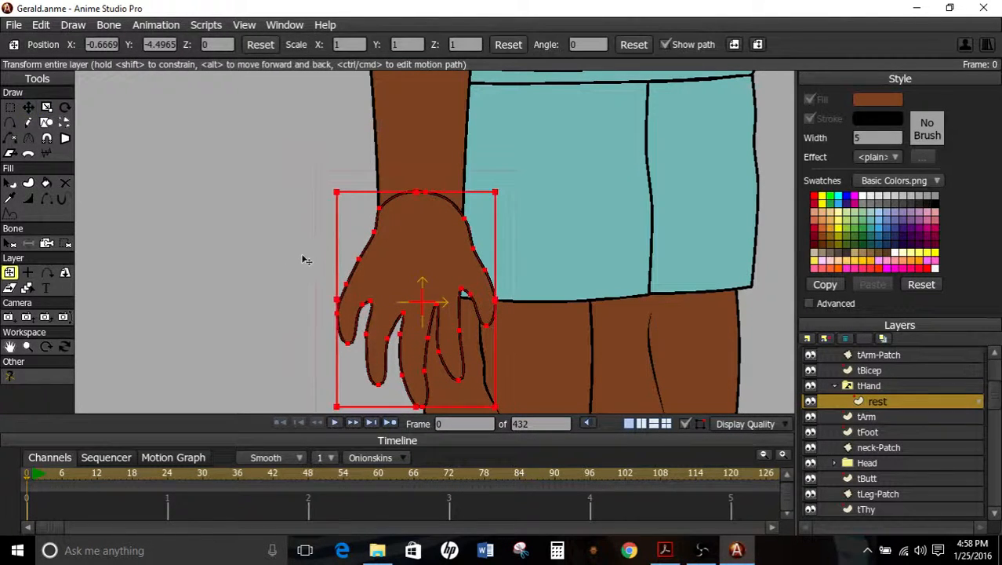
drag(303, 258, 306, 257)
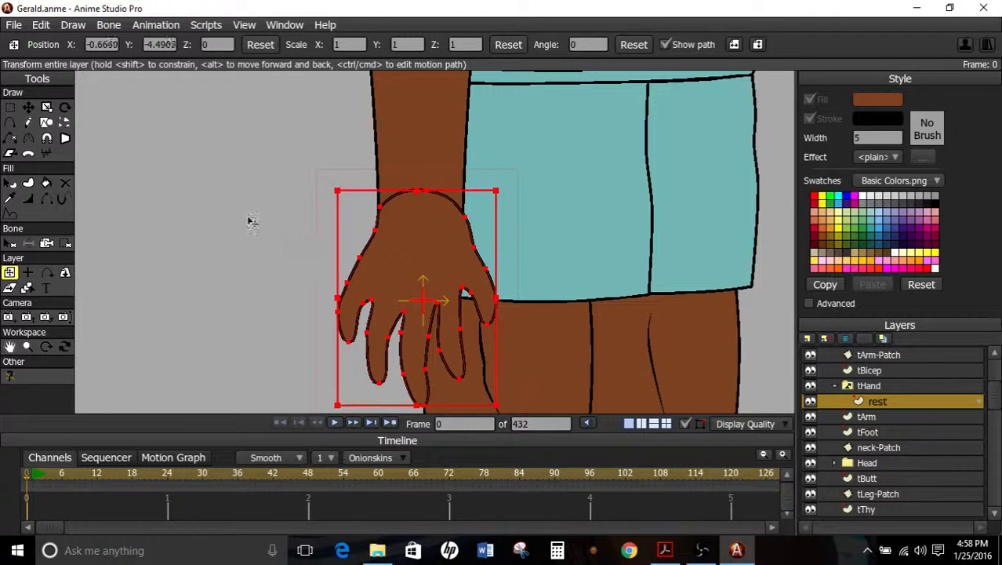
Move the thumb-side wrist point up and inward so the hand's outline meets the arm's edge.
click(28, 107)
click(465, 216)
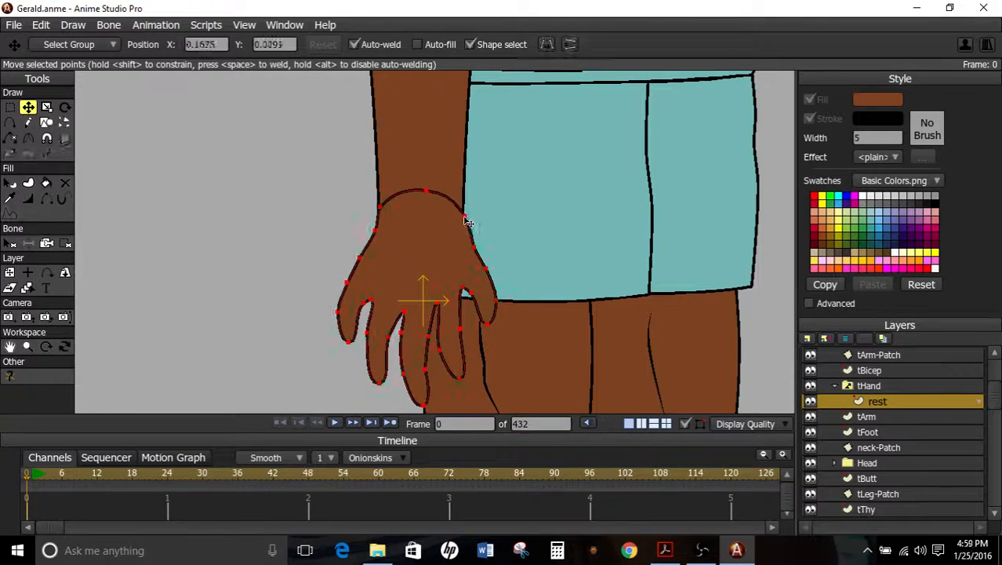
click(9, 122)
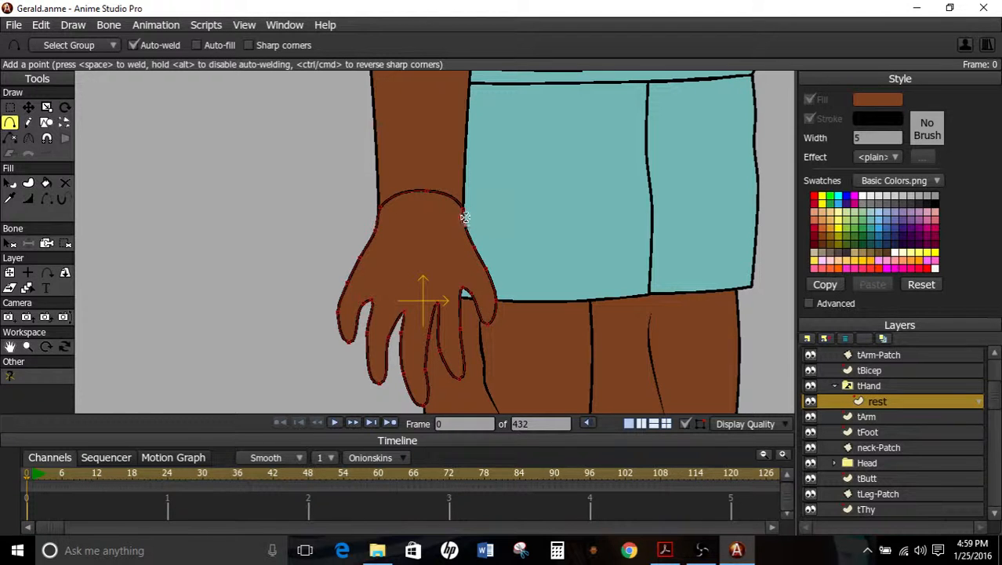
Collapse tHand and create a patch layer above tBicep with tArm as its target.
click(835, 387)
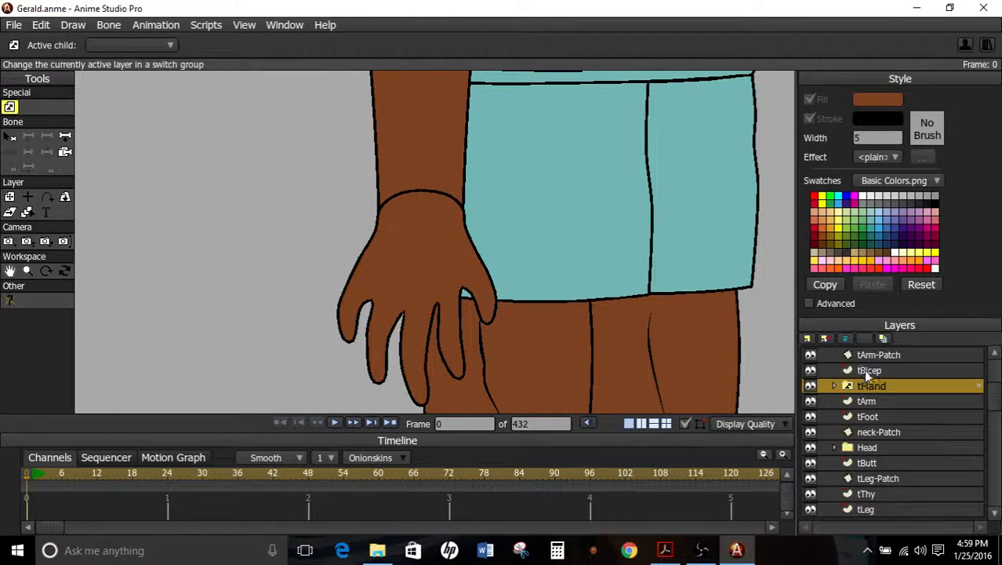
click(864, 369)
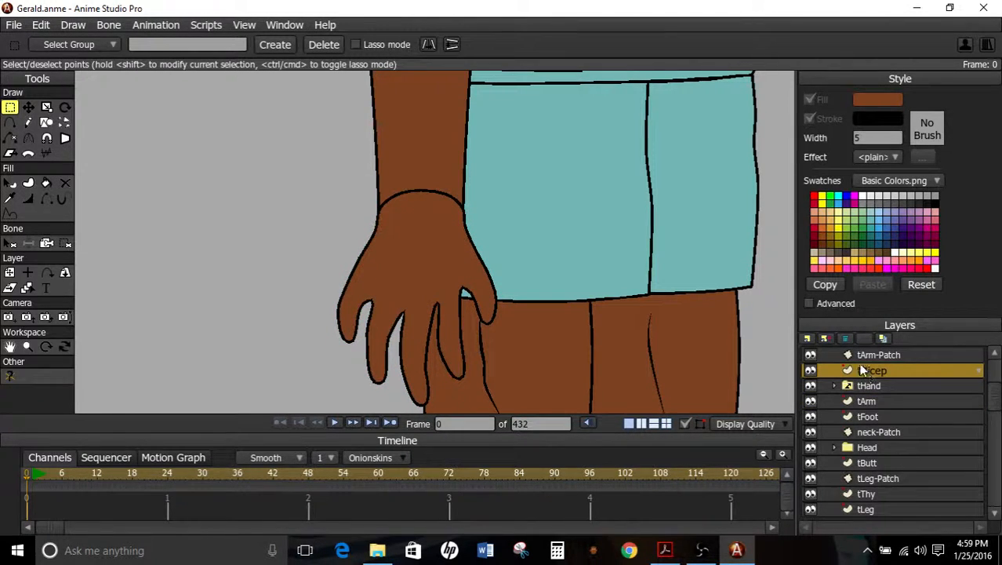
click(807, 339)
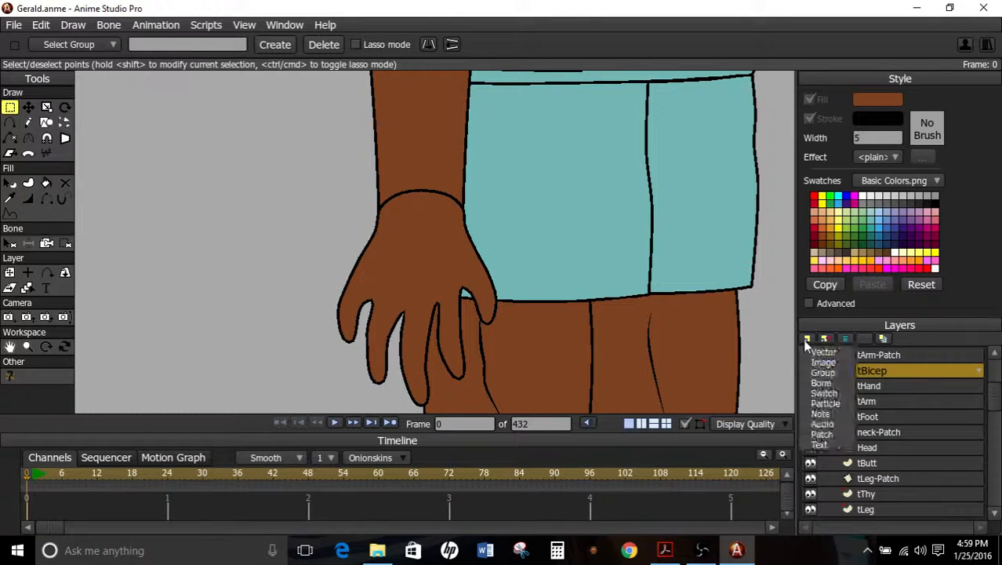
click(822, 434)
click(727, 191)
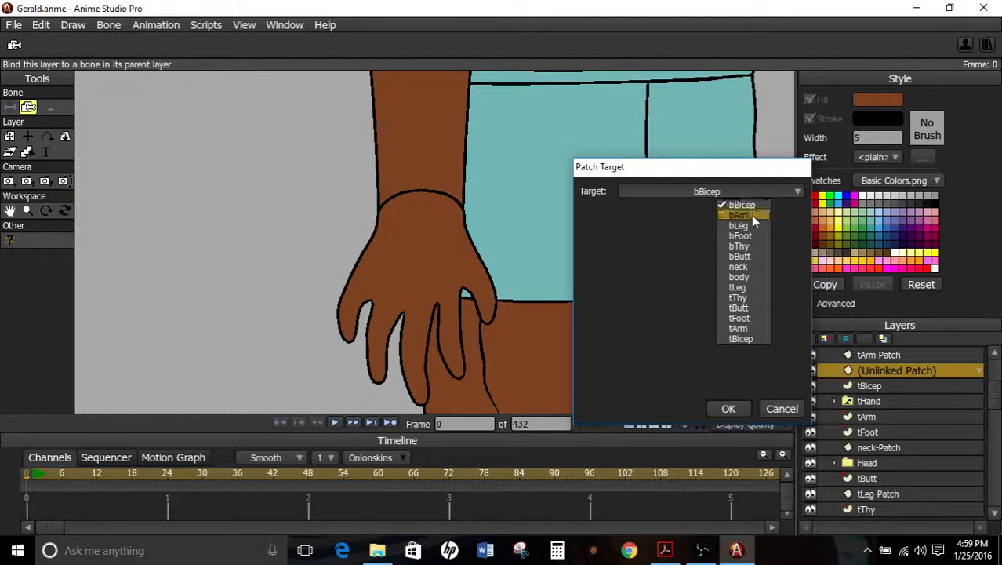
click(739, 329)
click(729, 409)
key(ctrl+r)
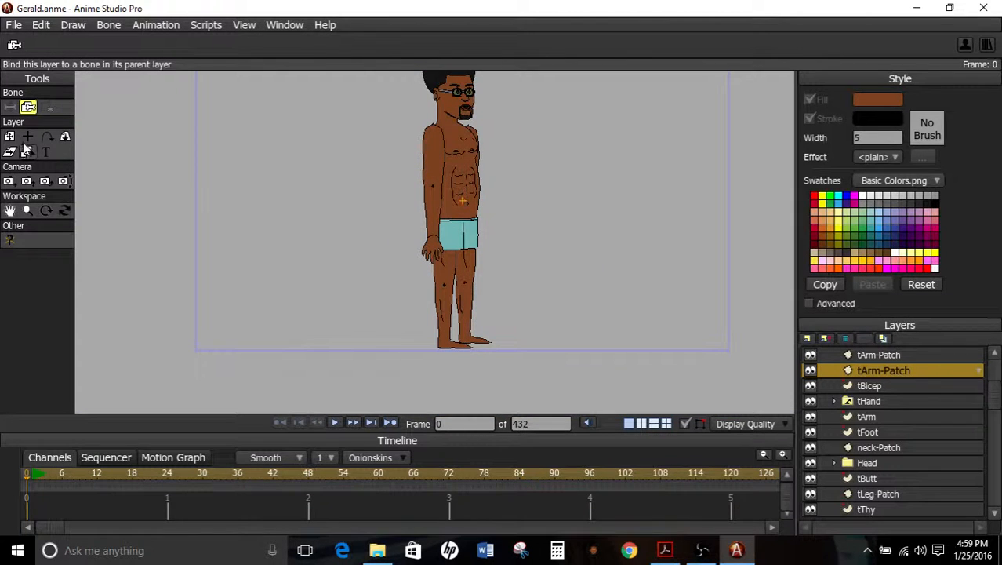
Move the new tArm patch onto the wrist at X -0.6741, Y -4.0994 and check how it covers the outline.
click(9, 136)
drag(511, 276, 460, 279)
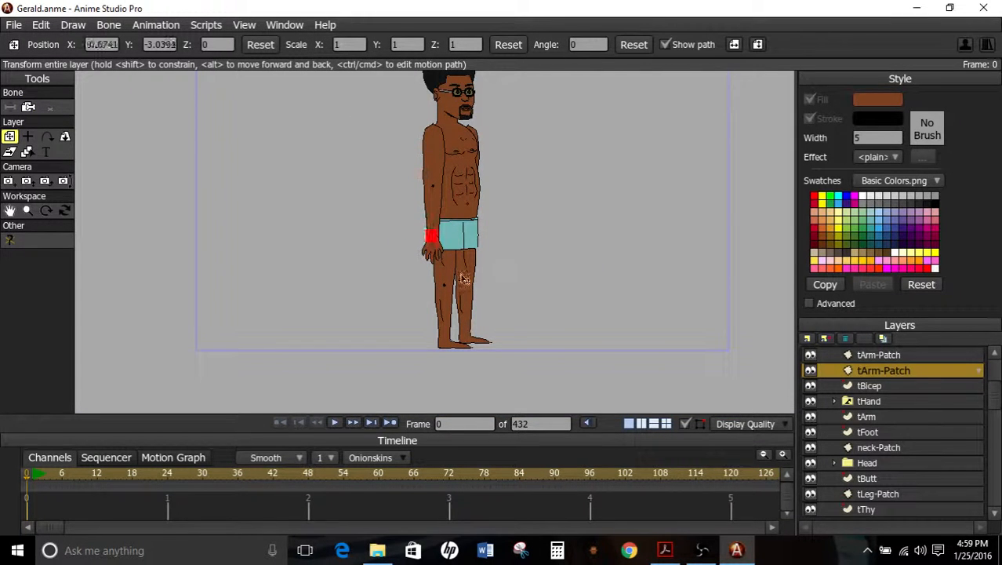
scroll(455, 277, up, 5)
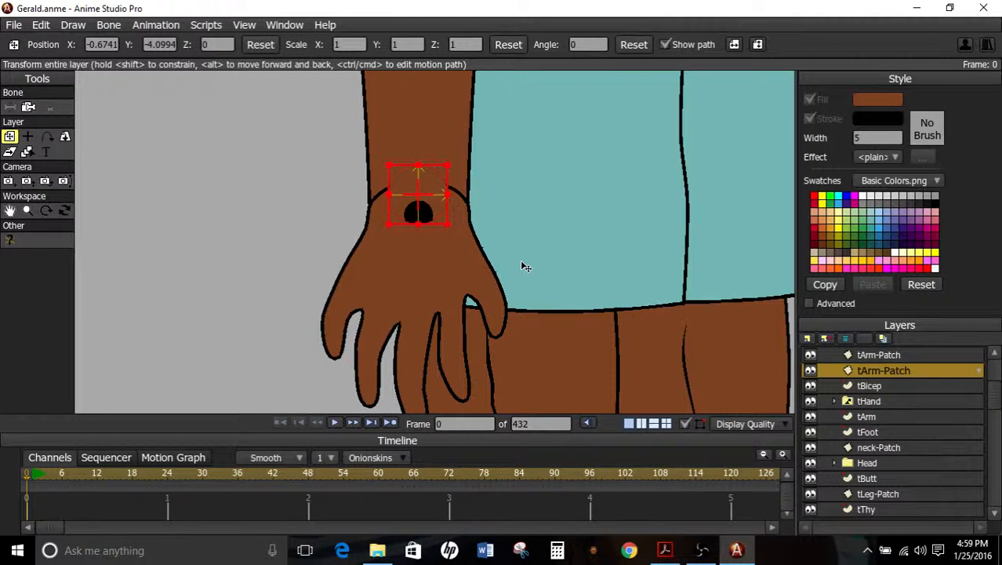
scroll(684, 206, down, 5)
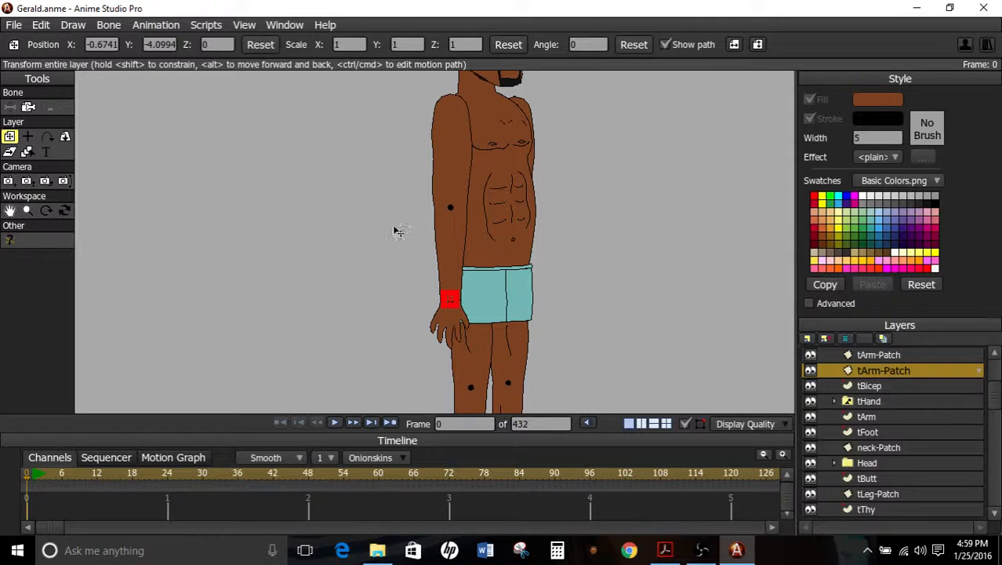
scroll(467, 352, up, 5)
scroll(467, 347, down, 3)
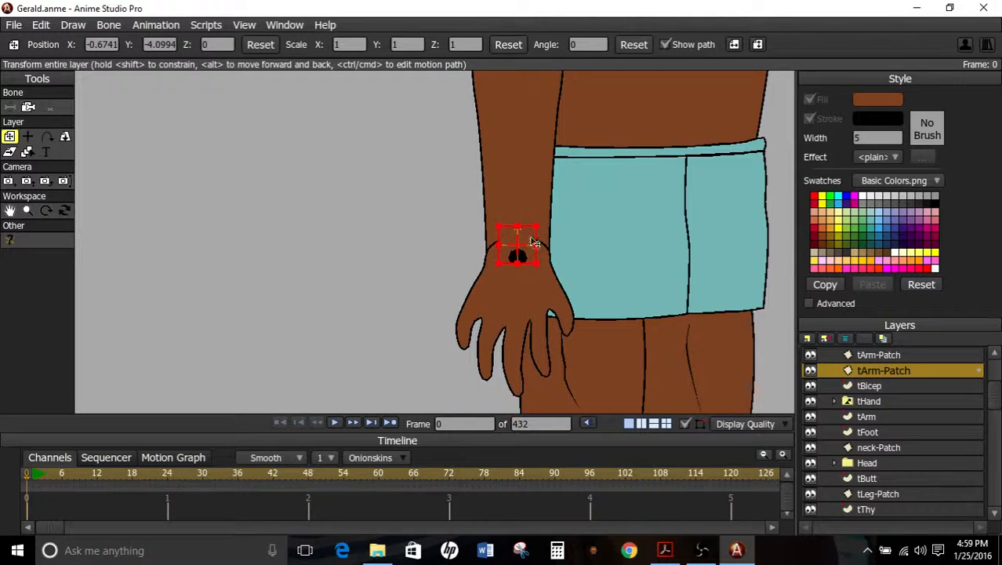
scroll(532, 252, down, 2)
scroll(544, 228, up, 3)
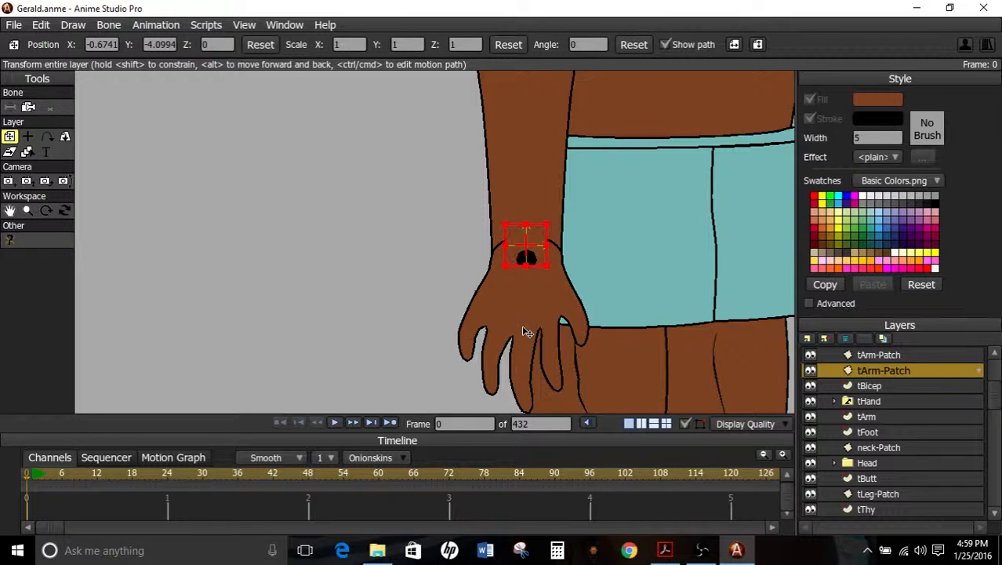
Try moving the tHand layer up along the forearm to test the wrist joint, and undo the moves.
click(881, 416)
click(873, 397)
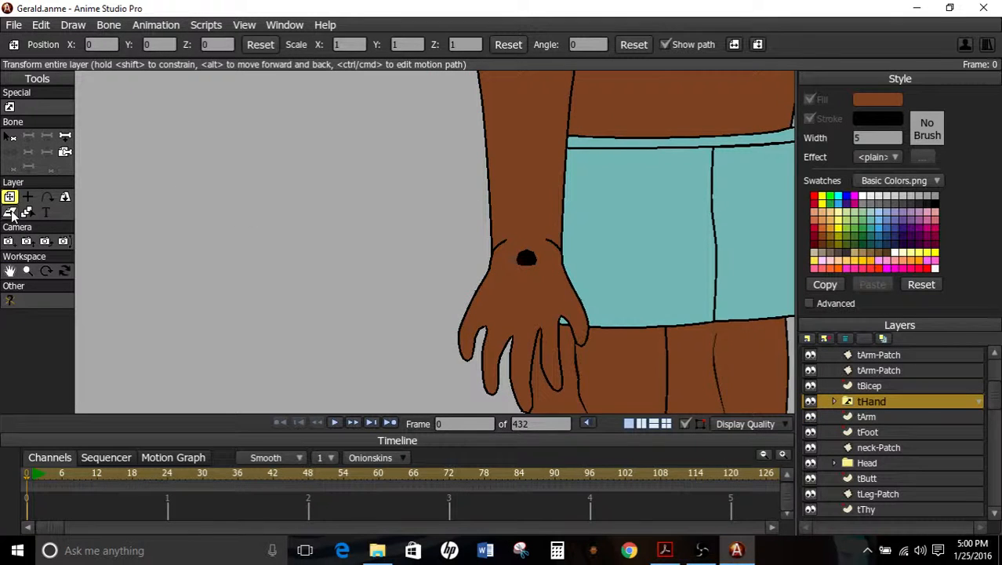
scroll(440, 251, down, 3)
mouse_move(385, 292)
mouse_down()
mouse_move(380, 184)
mouse_move(393, 167)
mouse_move(398, 180)
mouse_move(394, 189)
mouse_move(381, 163)
mouse_move(390, 156)
mouse_up()
scroll(577, 117, up, 4)
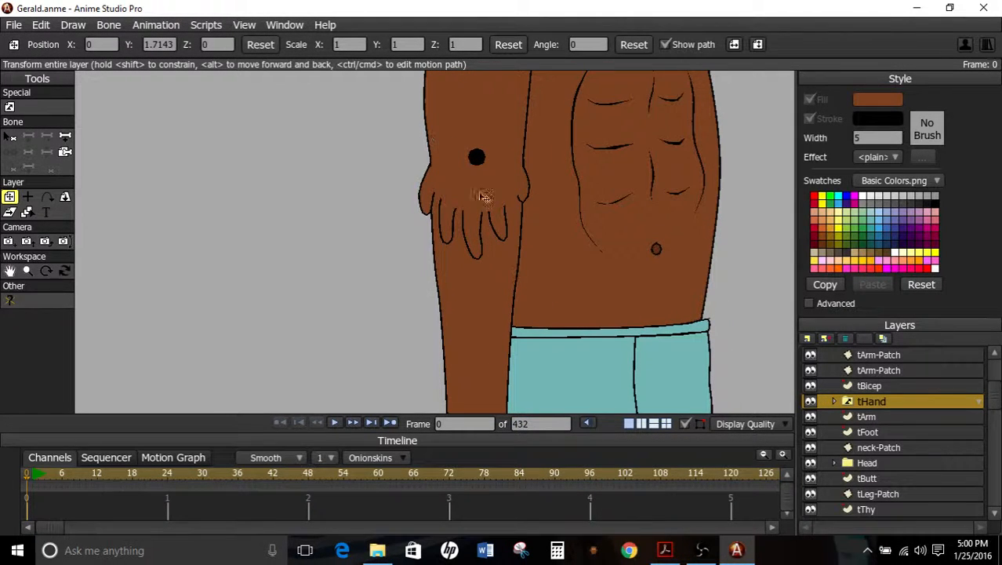
drag(369, 214, 372, 304)
scroll(385, 336, down, 3)
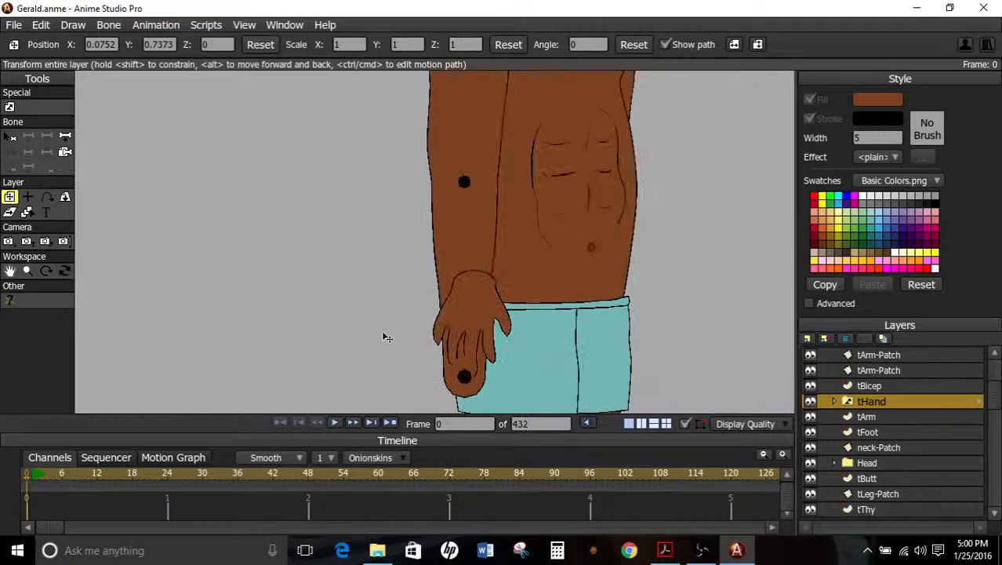
drag(369, 220, 375, 306)
key(ctrl+z)
key(ctrl+z)
scroll(371, 294, up, 7)
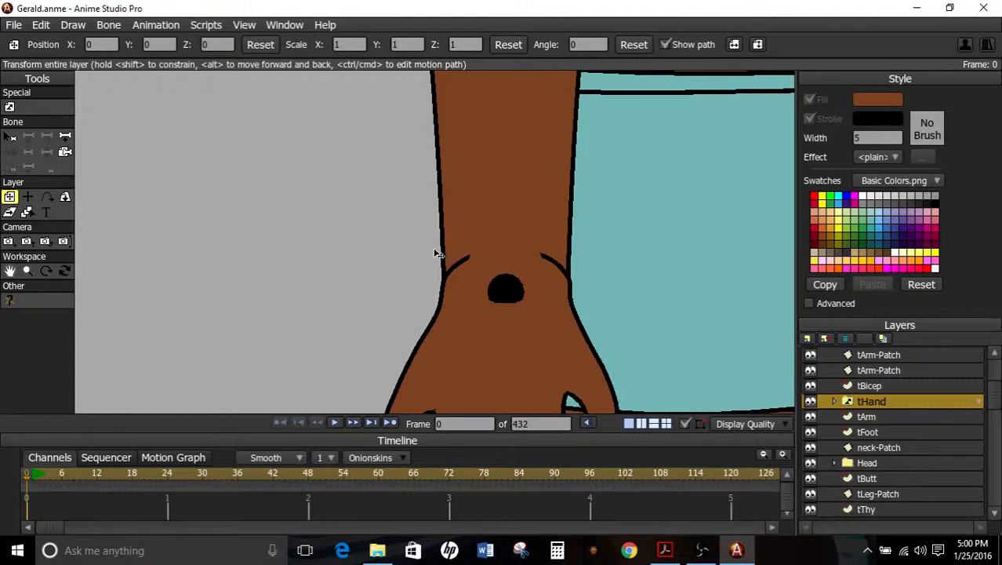
Compare the wrist and elbow patch layers and place tHand below tArm in the layer order.
click(856, 374)
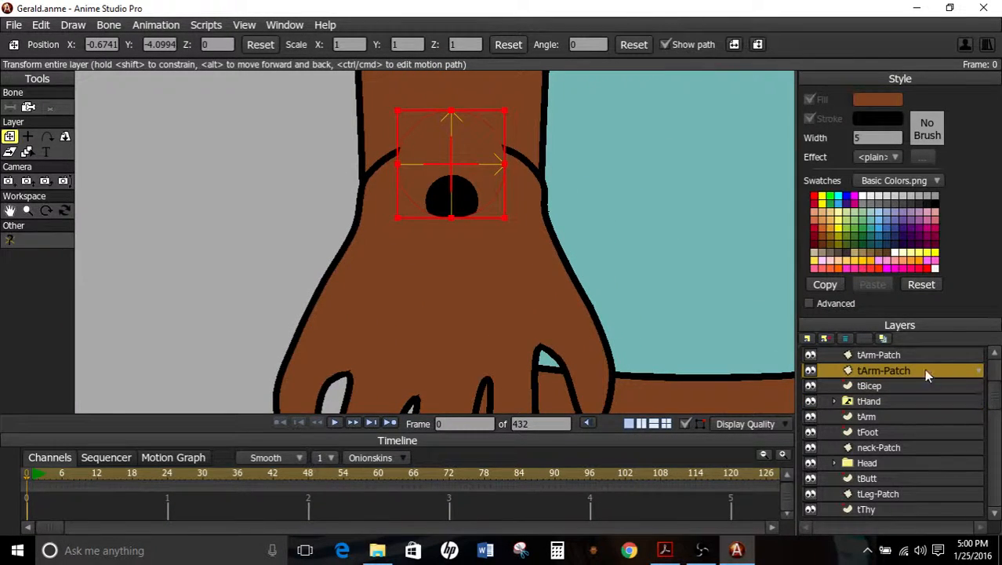
click(902, 355)
scroll(329, 186, down, 5)
scroll(465, 242, up, 3)
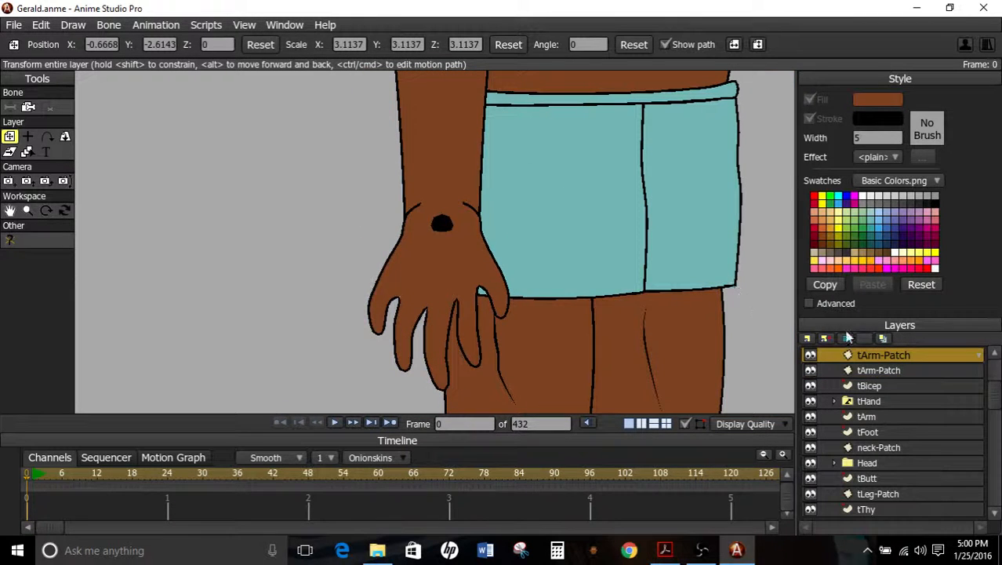
click(863, 369)
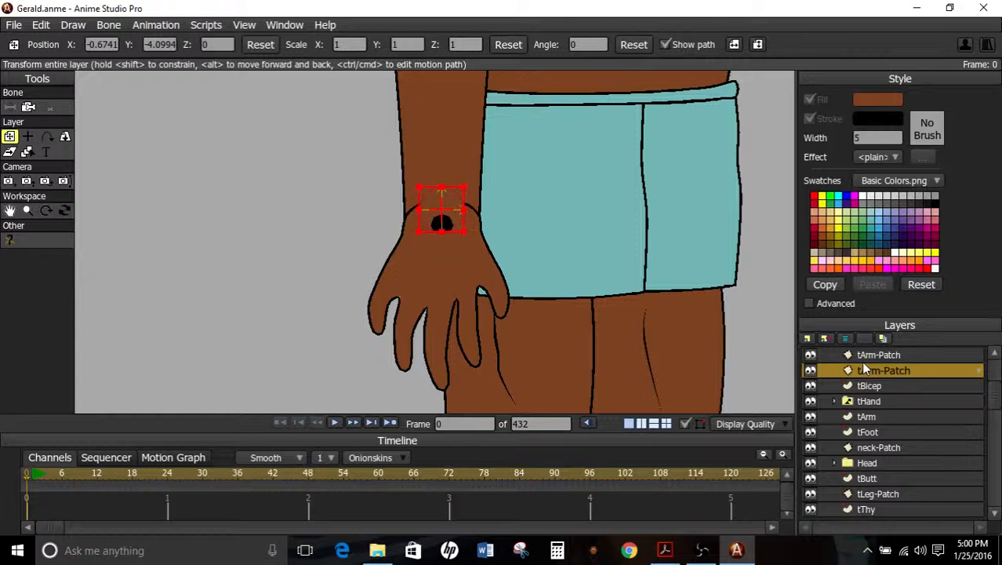
drag(863, 401, 866, 420)
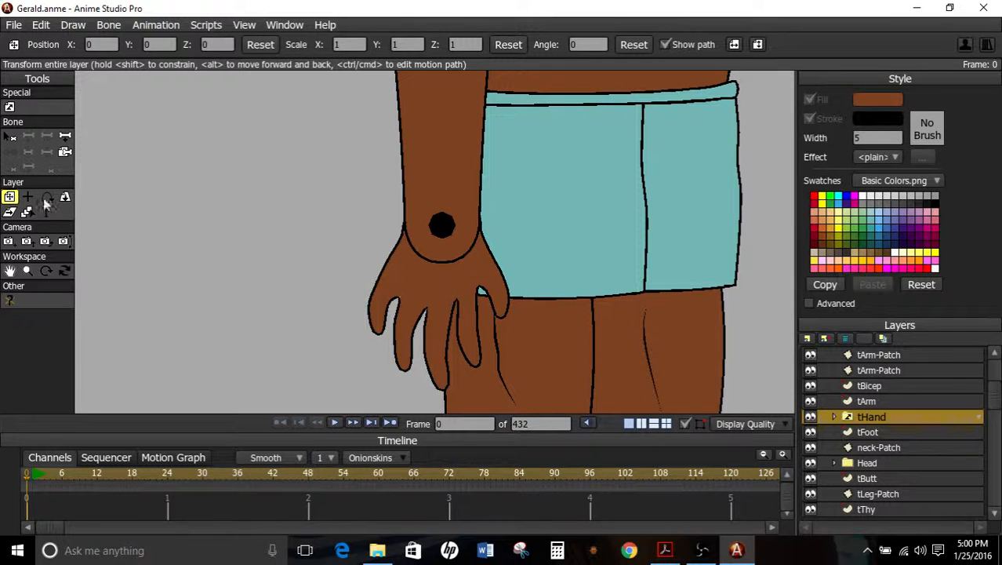
mouse_move(268, 241)
mouse_down()
mouse_move(267, 267)
mouse_move(268, 241)
mouse_up()
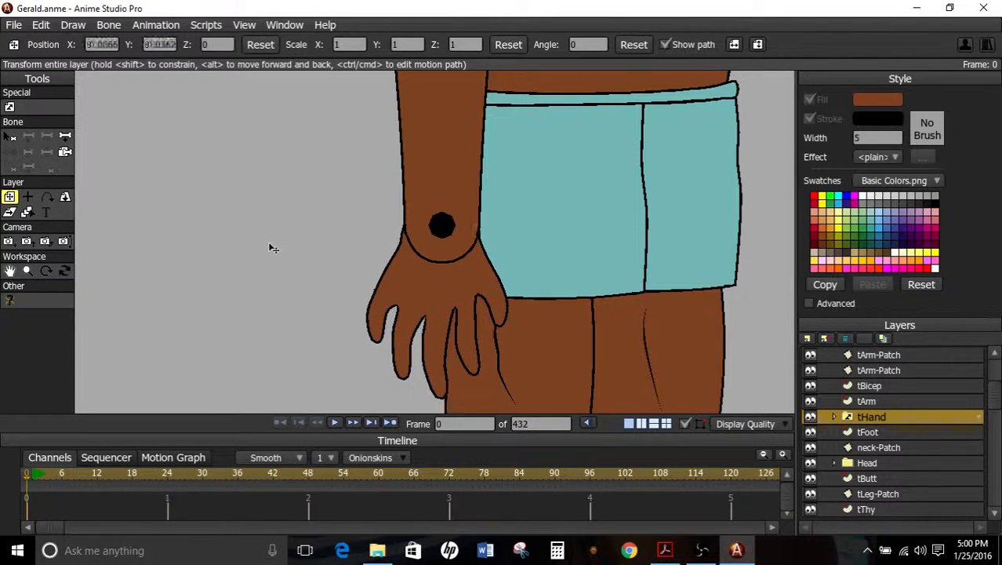
key(ctrl+z)
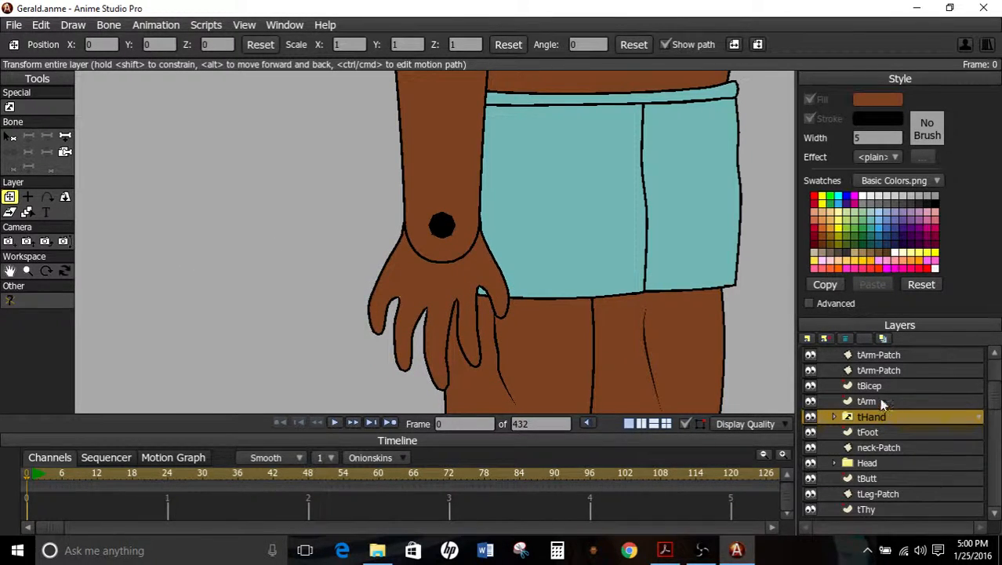
Check which target layer the wrist tArm-Patch uses and leave its layer settings unchanged.
click(871, 371)
double_click(874, 373)
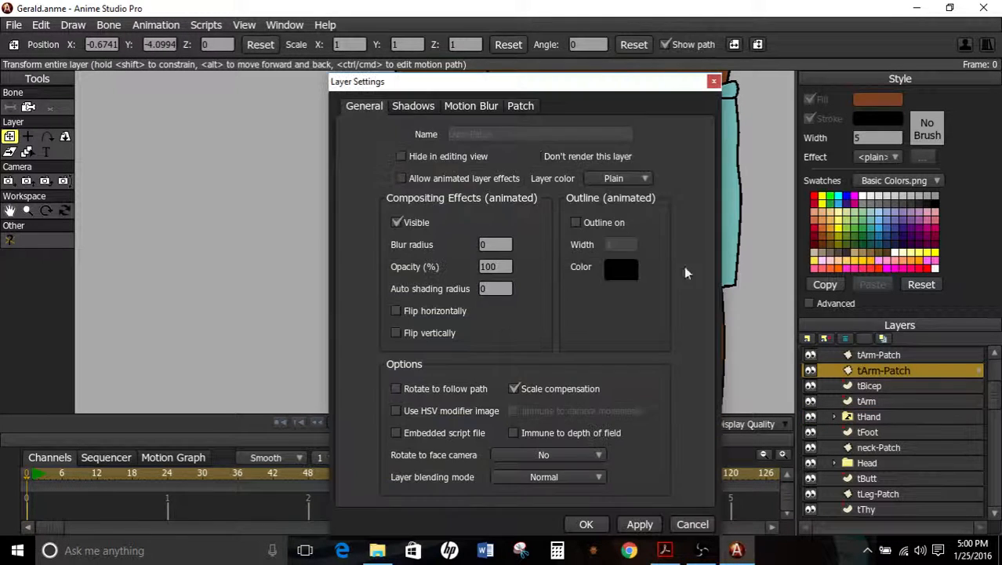
click(515, 107)
click(499, 157)
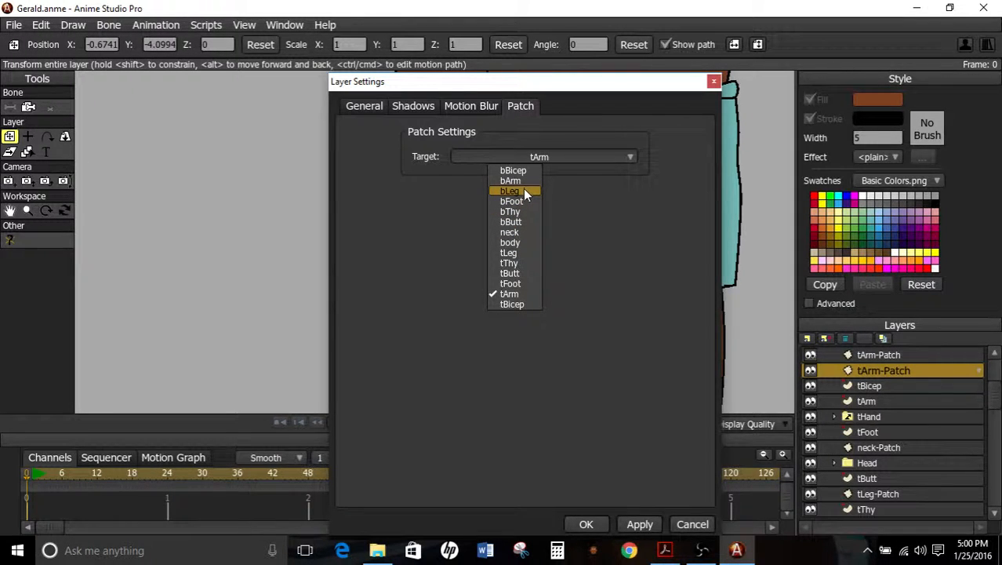
click(692, 523)
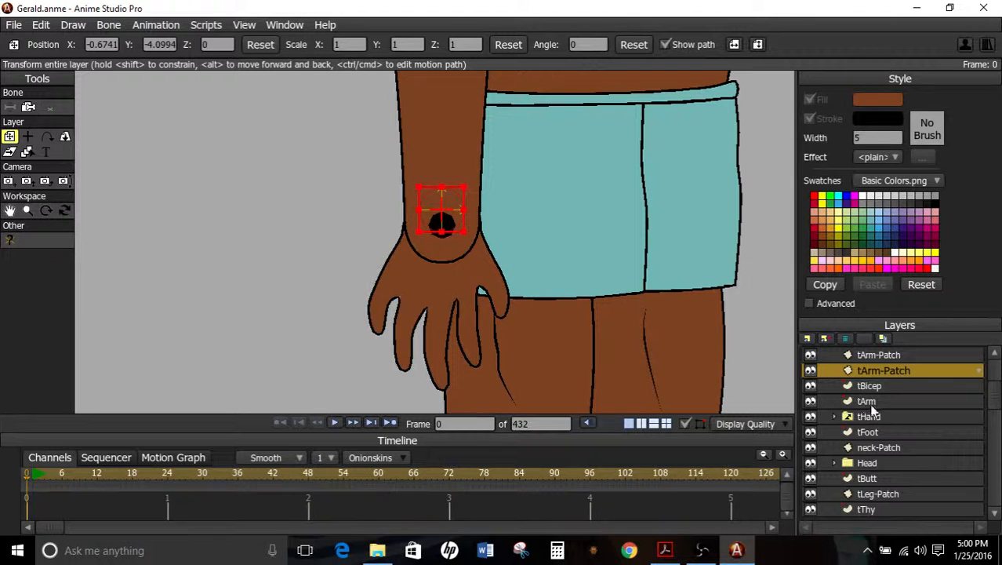
Move the tHand layer directly above tArm in the layer order and inspect the wrist joint.
drag(875, 422, 873, 397)
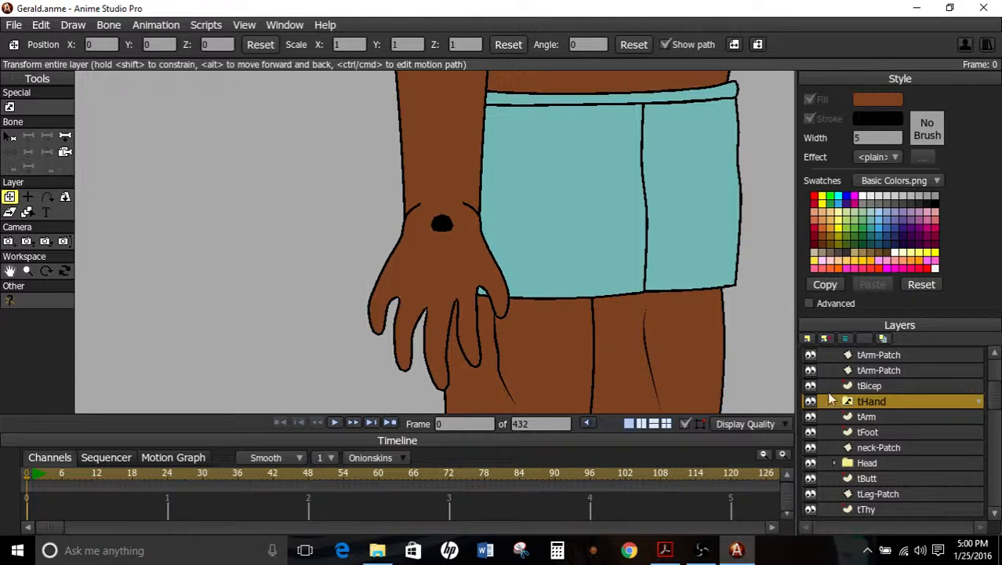
scroll(549, 259, down, 4)
scroll(773, 348, up, 4)
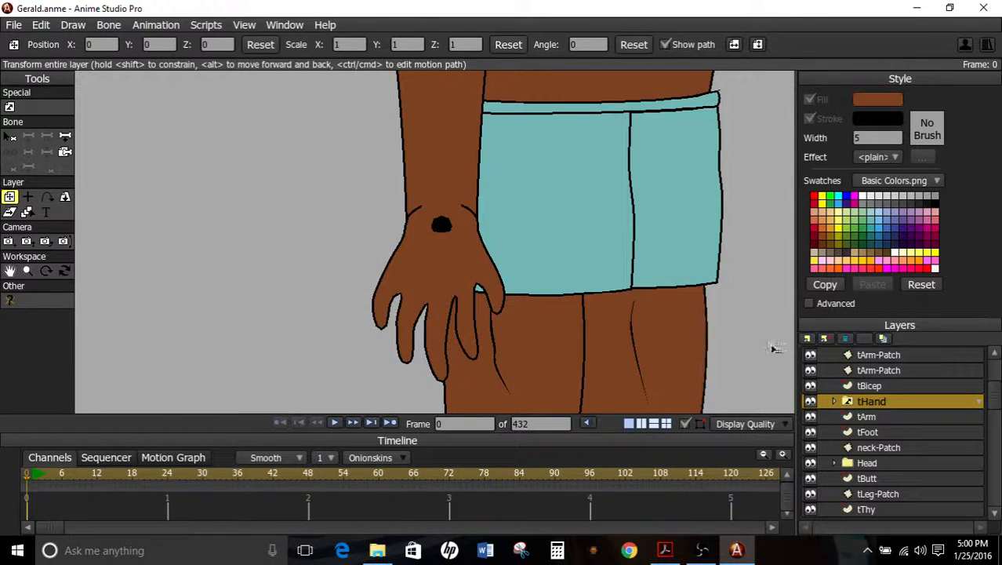
scroll(715, 334, down, 2)
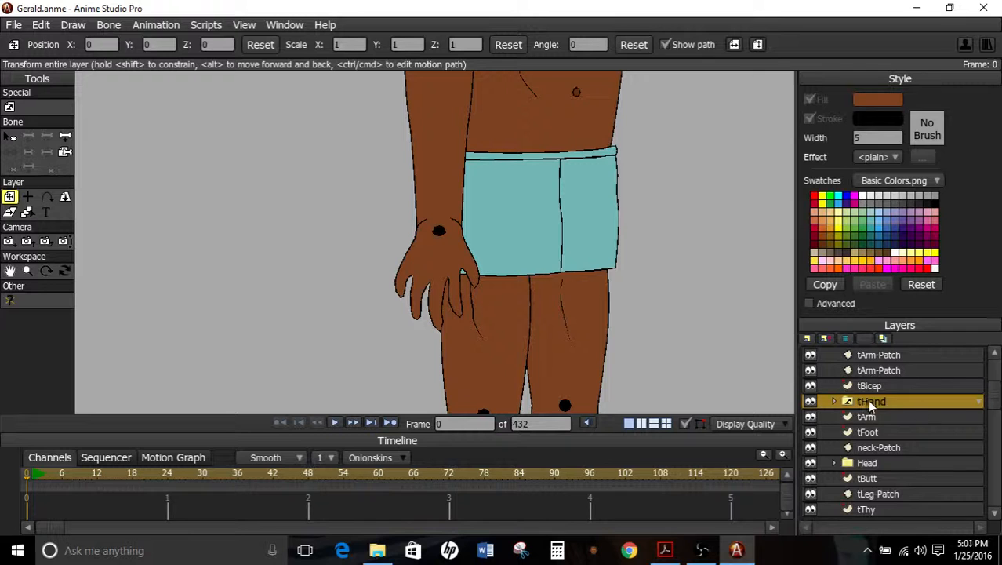
Recheck the wrist tArm-Patch against the tArm layer and accept its layer settings with tArm as the target.
click(874, 374)
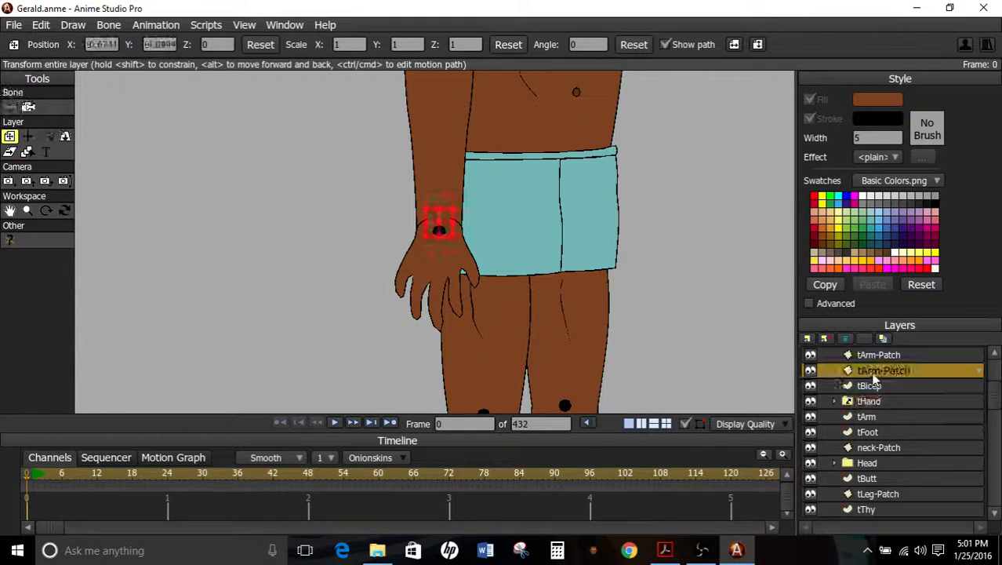
click(855, 418)
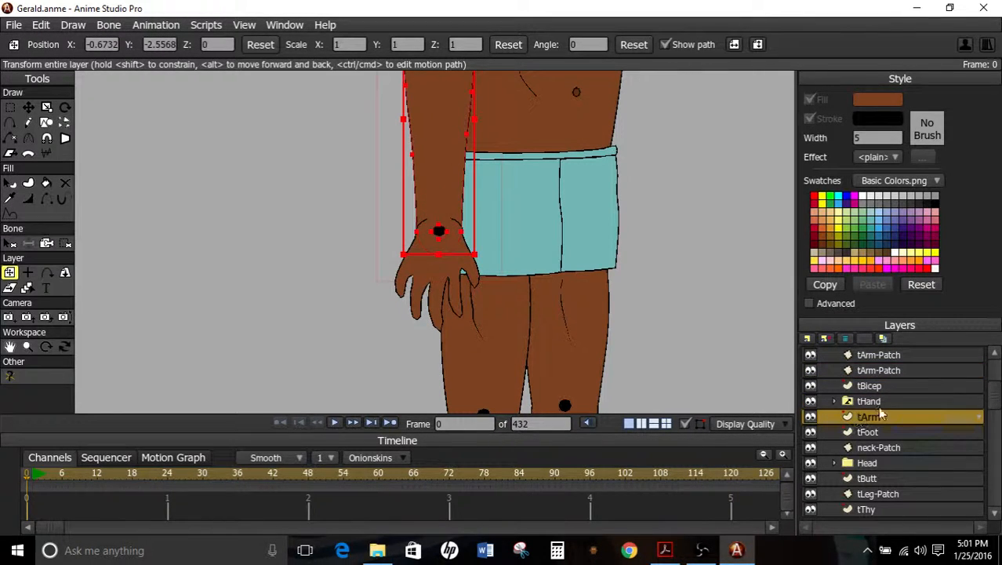
click(816, 371)
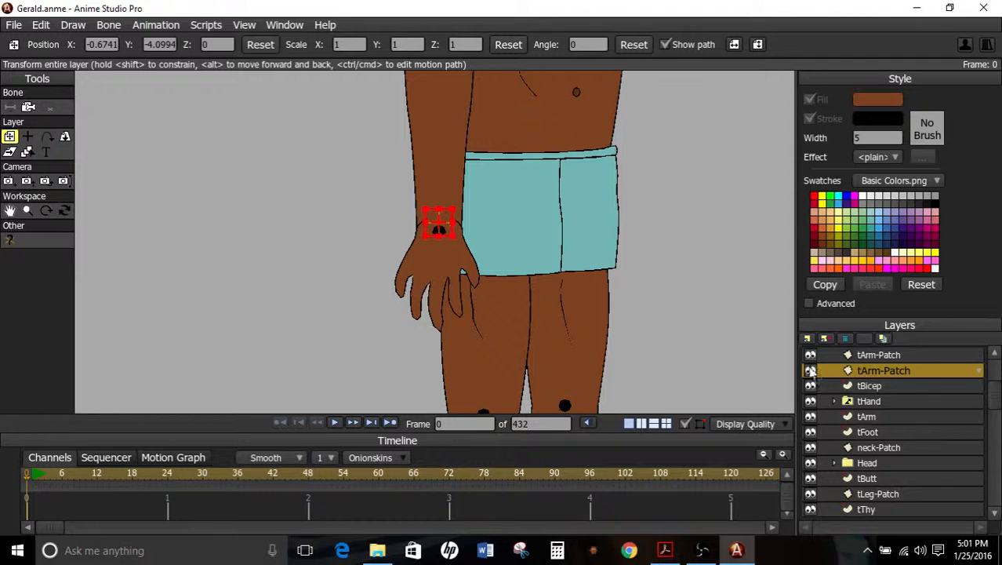
double_click(865, 373)
click(521, 107)
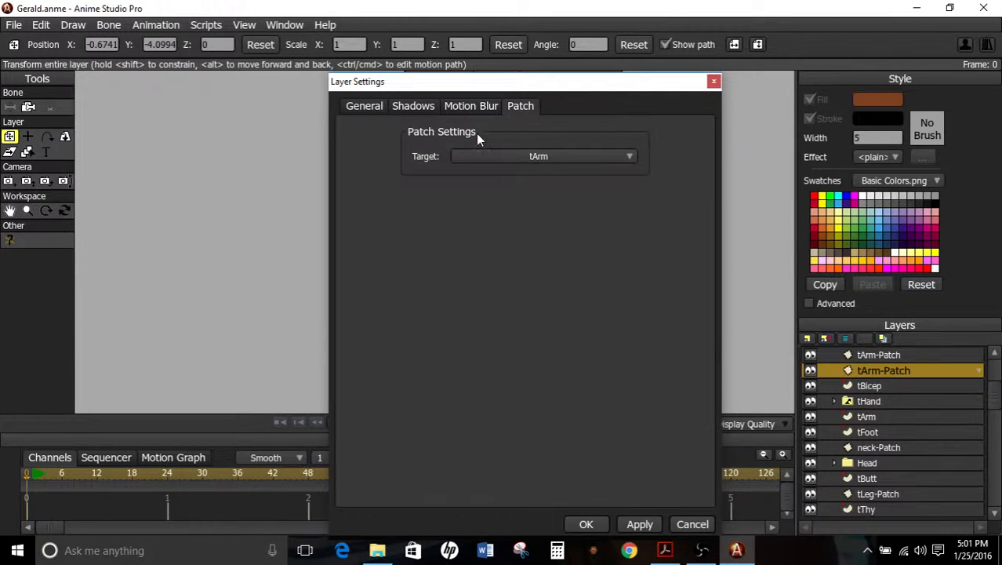
click(470, 155)
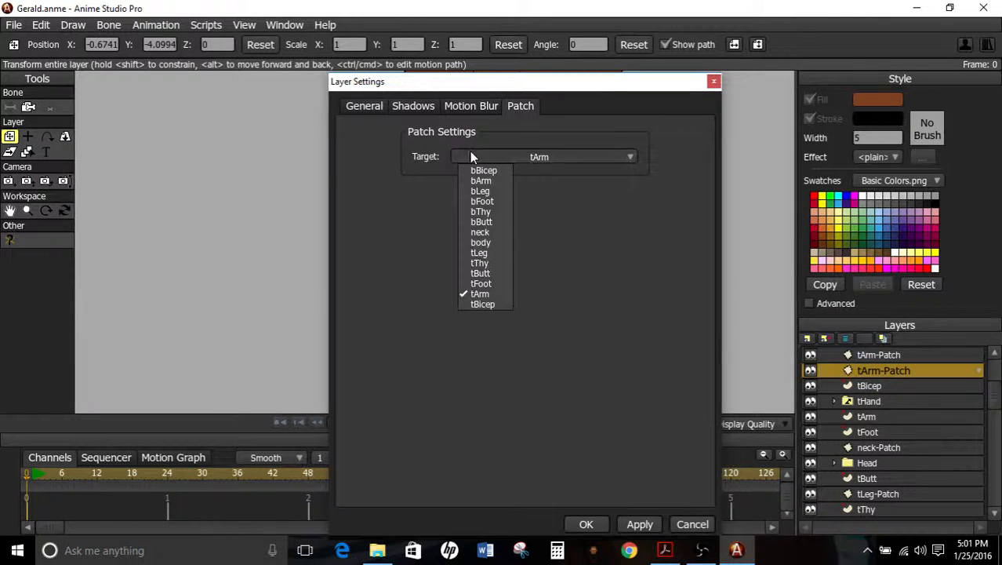
click(706, 465)
click(639, 524)
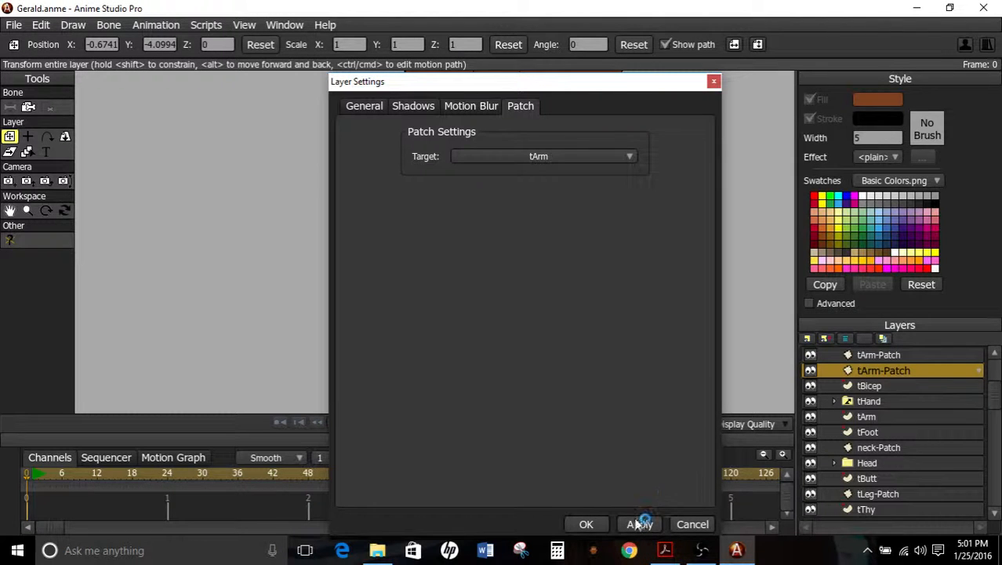
click(587, 524)
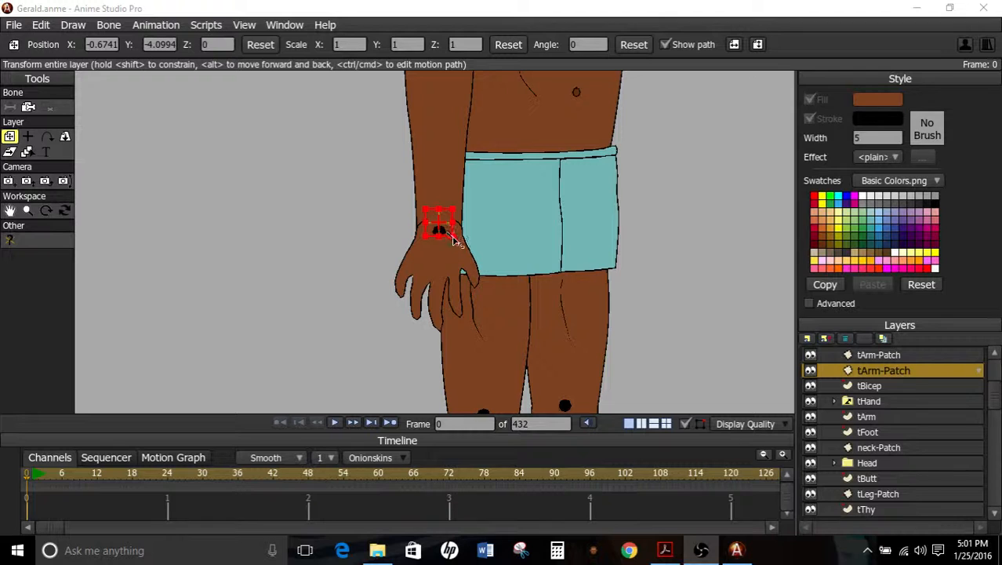
Adjust the wrist tArm-Patch over the joint so it covers the hand's upper outline, and review the blend at several magnifications.
mouse_move(453, 241)
mouse_down()
mouse_move(466, 259)
mouse_move(454, 229)
mouse_up()
click(871, 401)
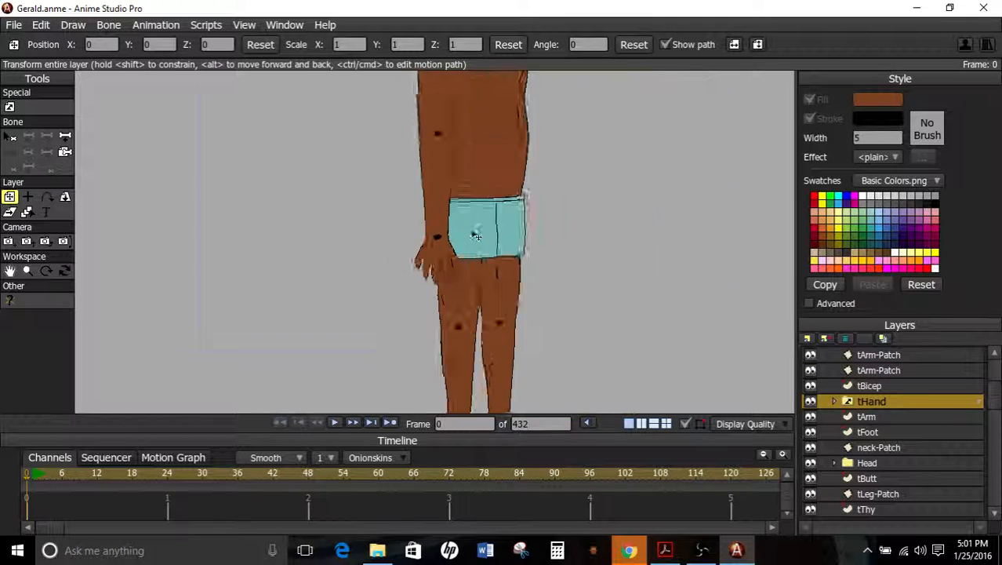
scroll(477, 235, down, 3)
scroll(488, 235, up, 1)
scroll(487, 236, down, 2)
scroll(488, 236, up, 5)
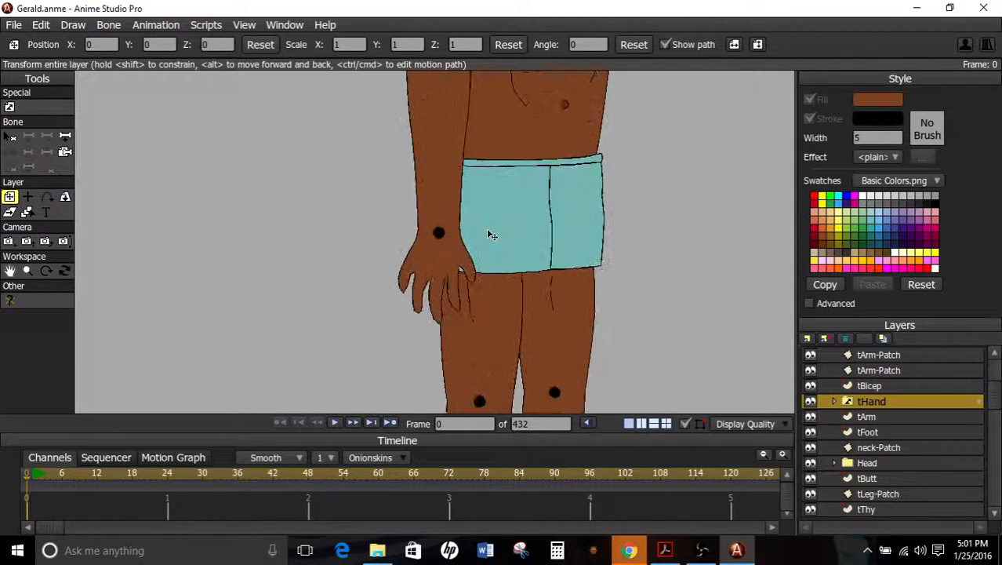
scroll(488, 235, down, 3)
scroll(488, 235, up, 1)
scroll(488, 234, down, 2)
scroll(488, 234, up, 1)
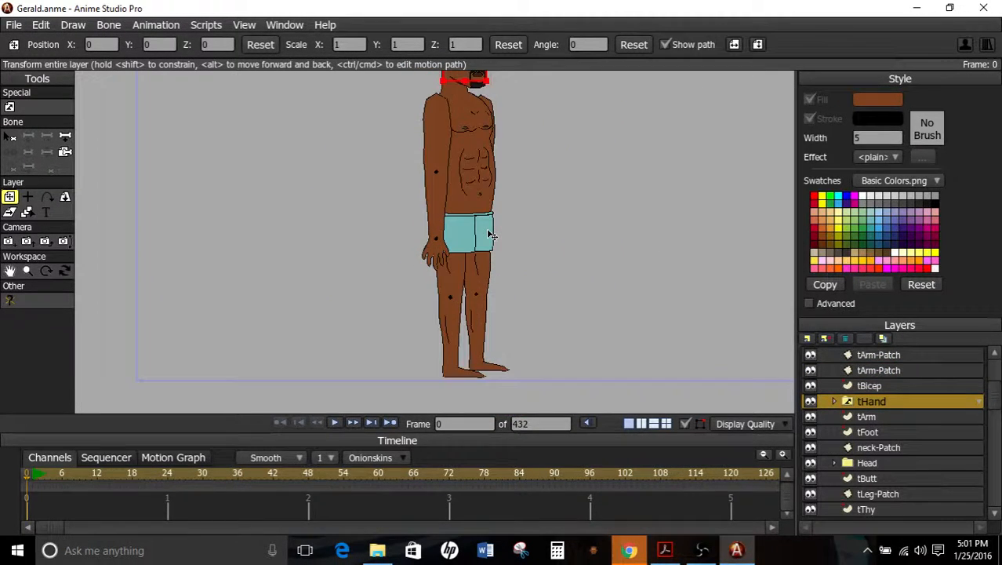
scroll(488, 234, up, 4)
Select the black wrist dot on the tArm layer and turn off its fill.
click(26, 211)
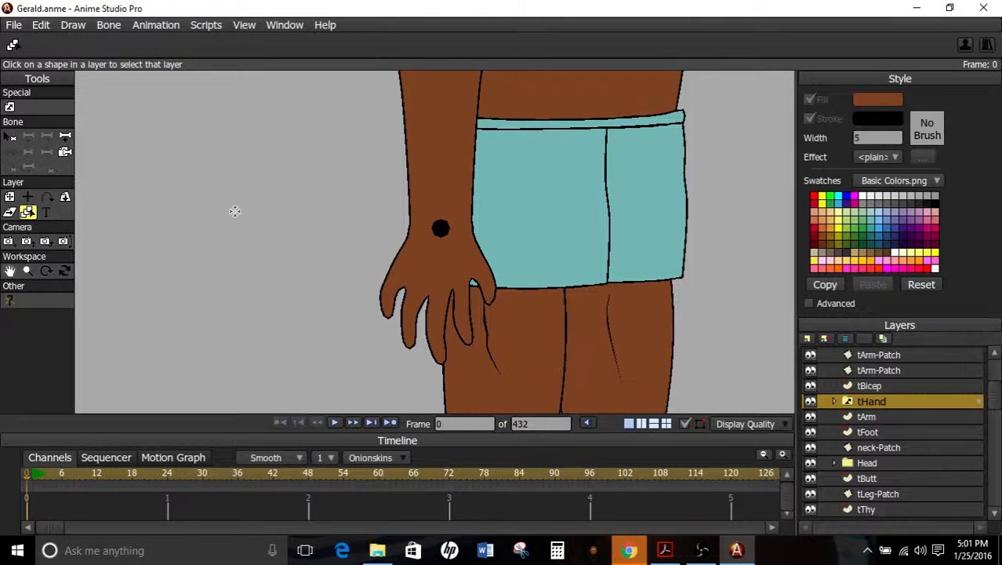
click(234, 211)
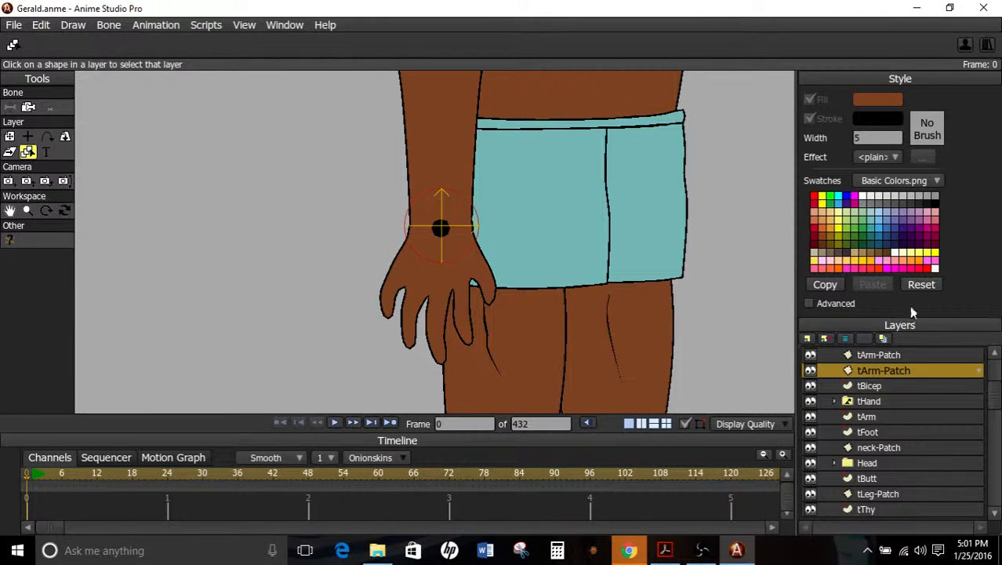
click(875, 418)
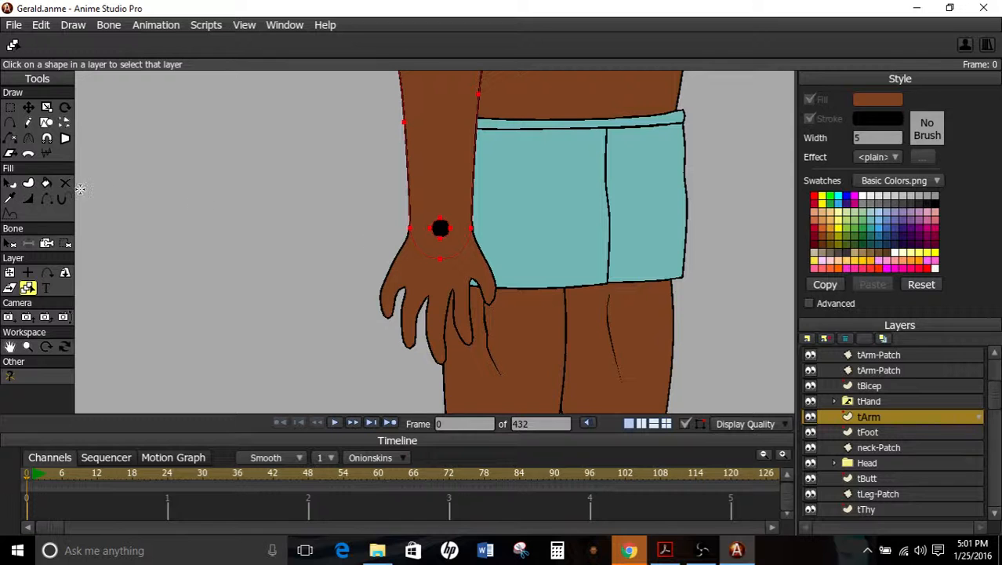
click(10, 183)
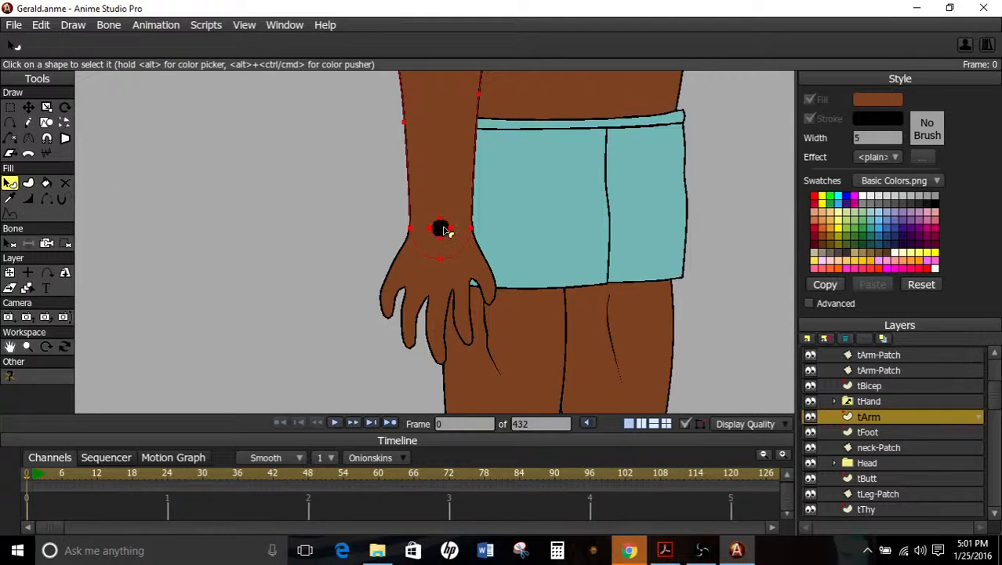
click(442, 232)
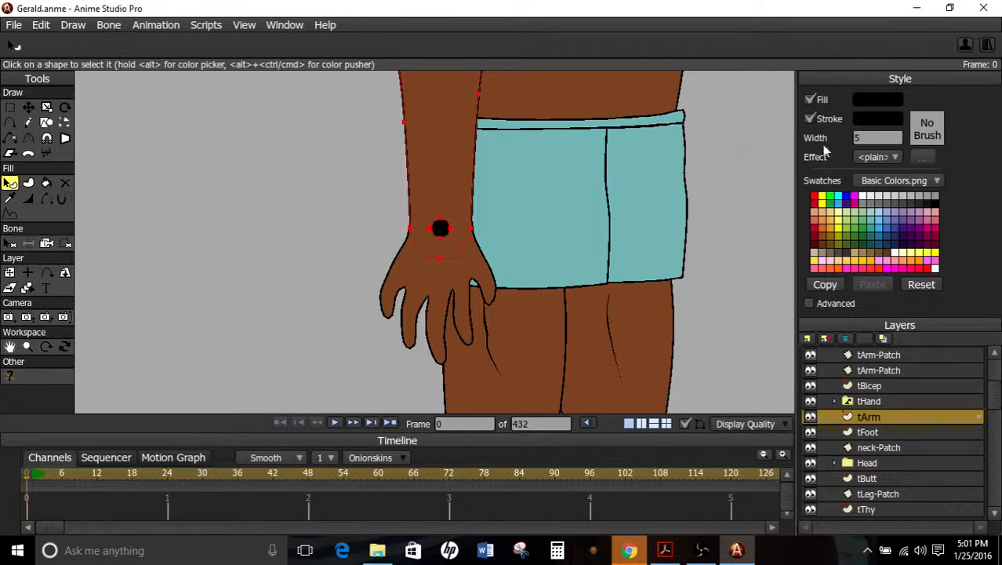
click(808, 99)
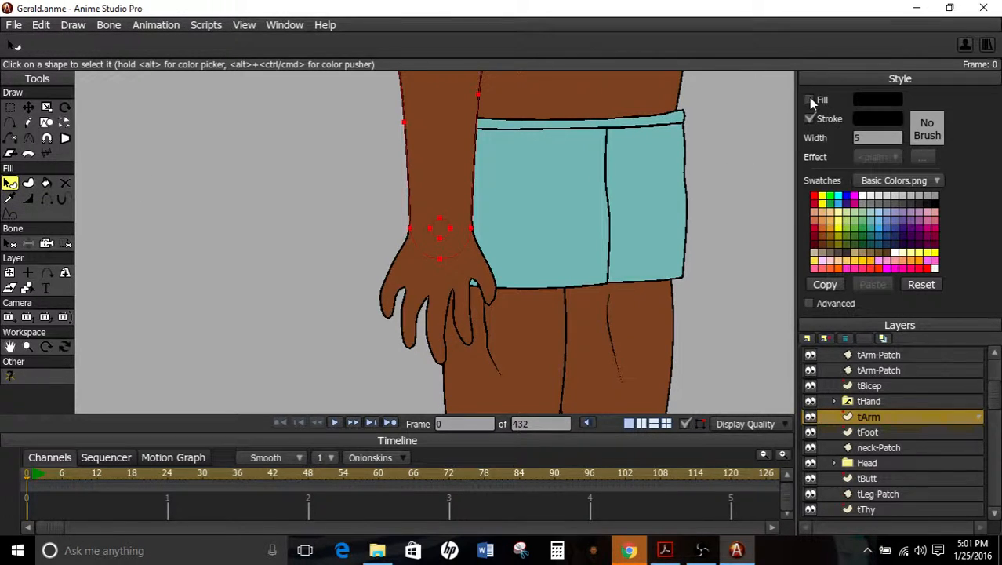
Select the black elbow dot on the tArm layer and turn off its fill.
scroll(542, 206, up, 2)
scroll(541, 206, up, 2)
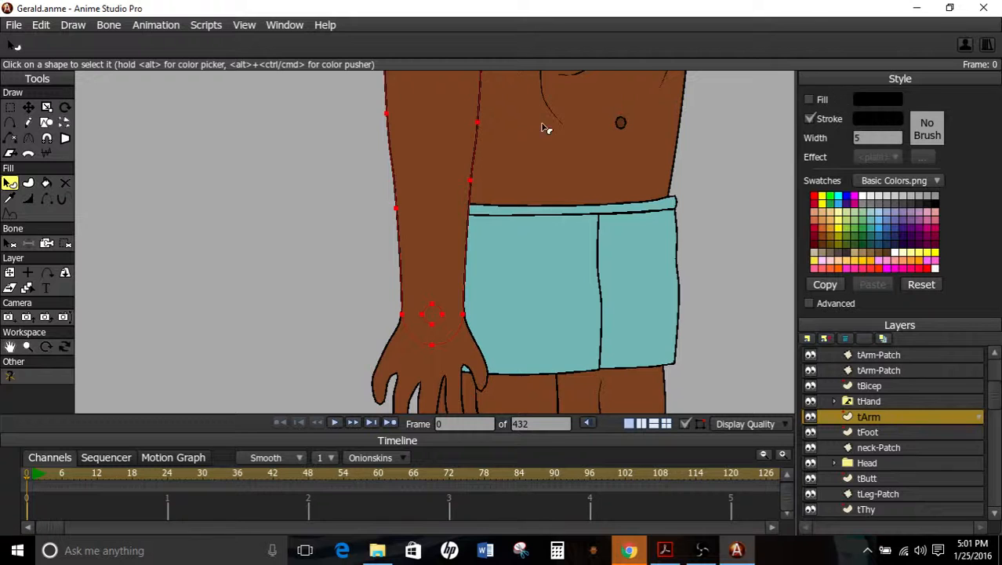
scroll(546, 128, up, 10)
click(632, 550)
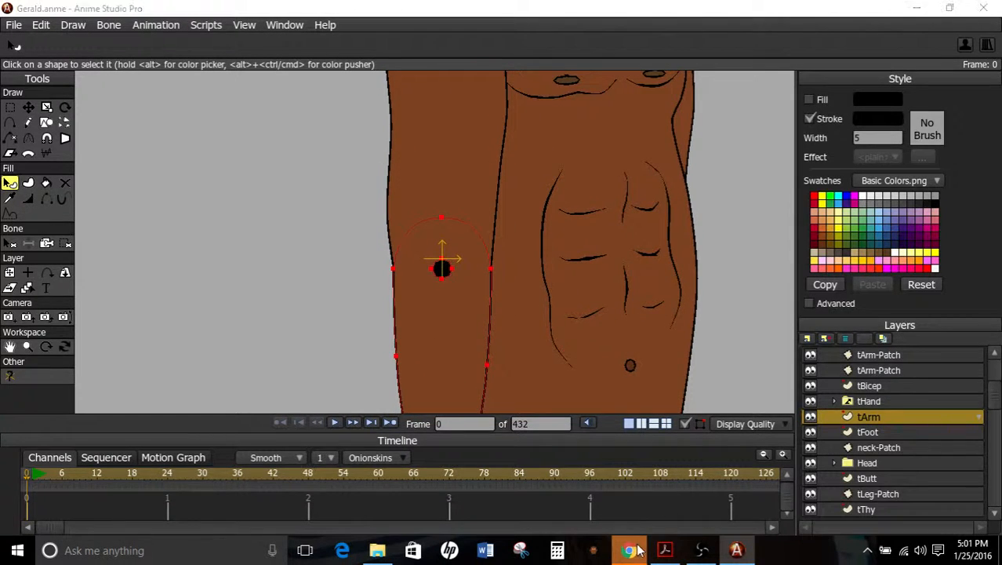
click(985, 8)
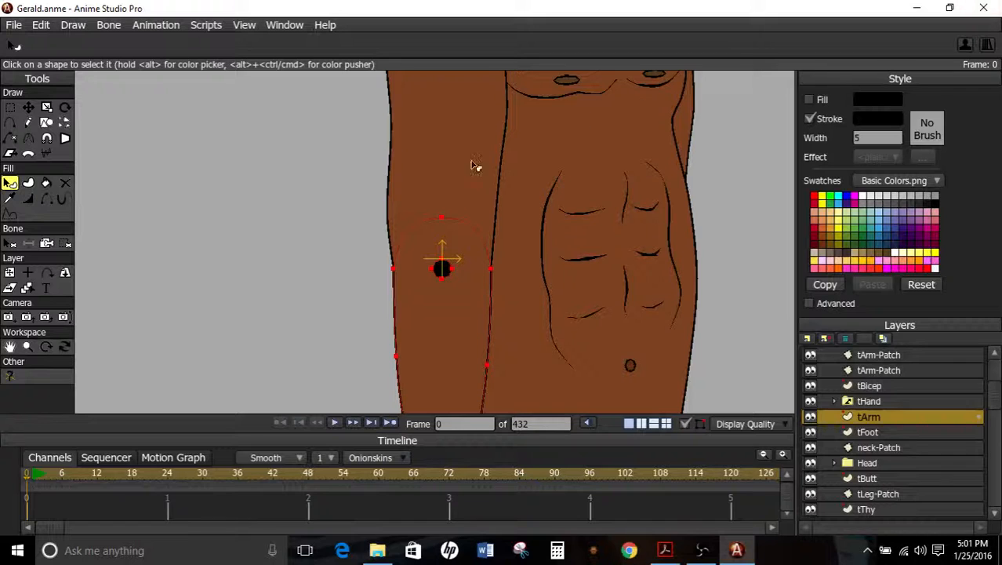
click(444, 270)
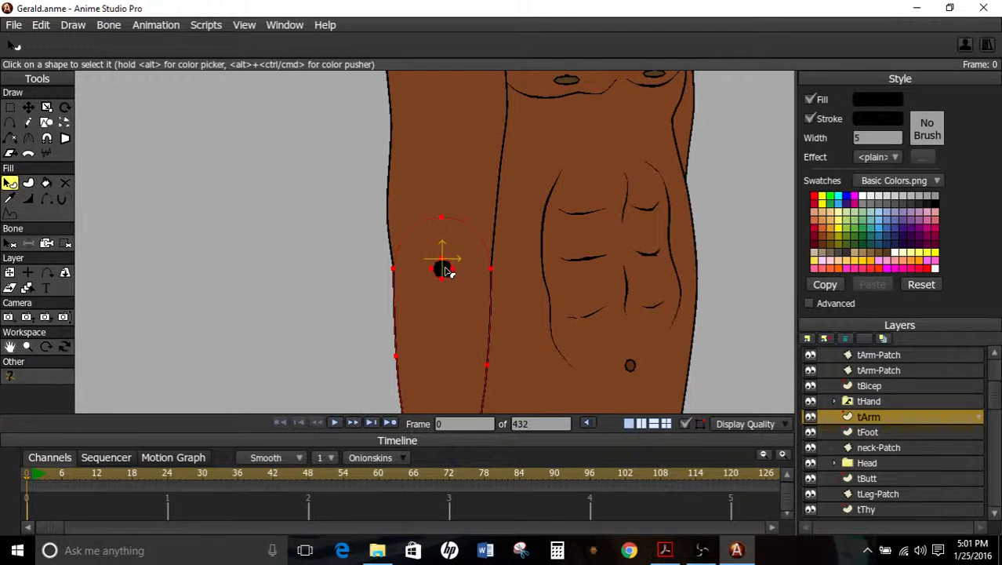
click(811, 100)
Hide the body layer to expose the back arm's elbow joint.
scroll(508, 257, down, 5)
drag(541, 283, 524, 174)
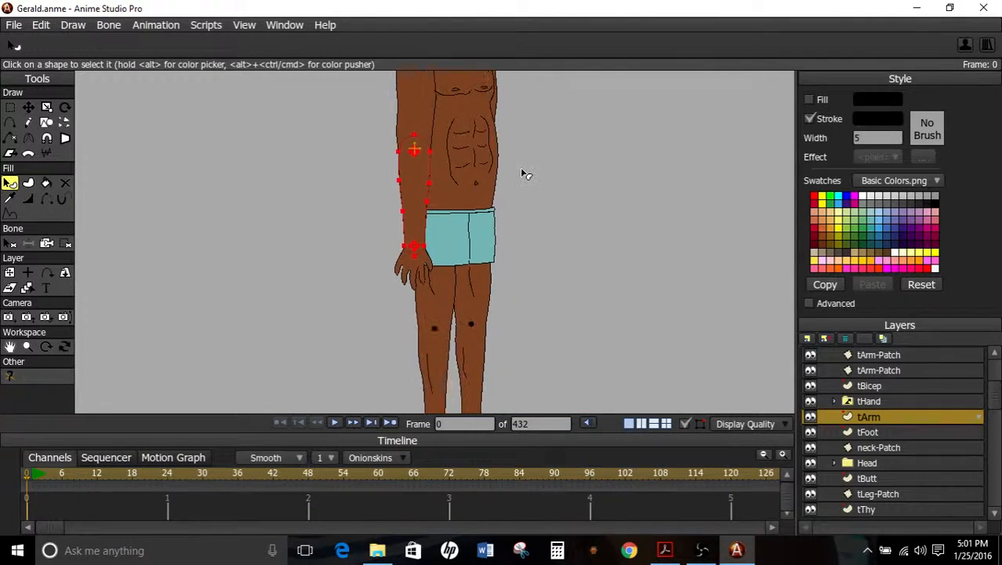
scroll(838, 459, down, 3)
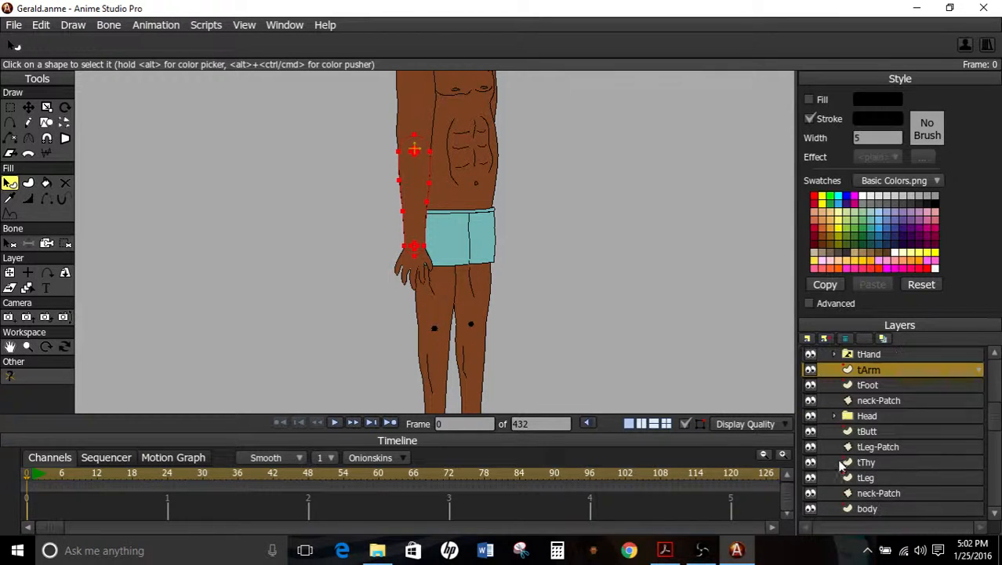
click(824, 462)
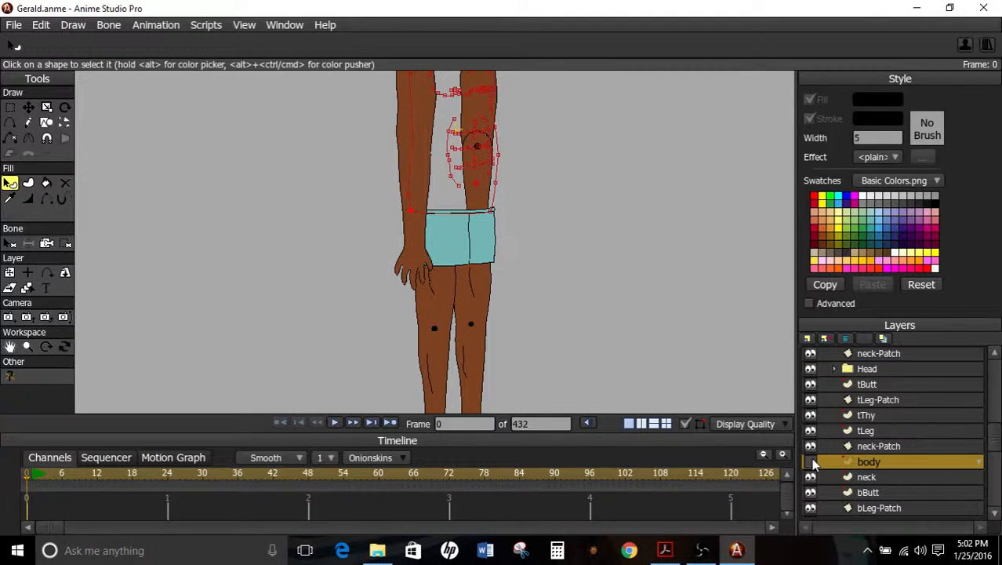
scroll(541, 259, down, 2)
scroll(511, 277, up, 3)
drag(418, 258, 408, 179)
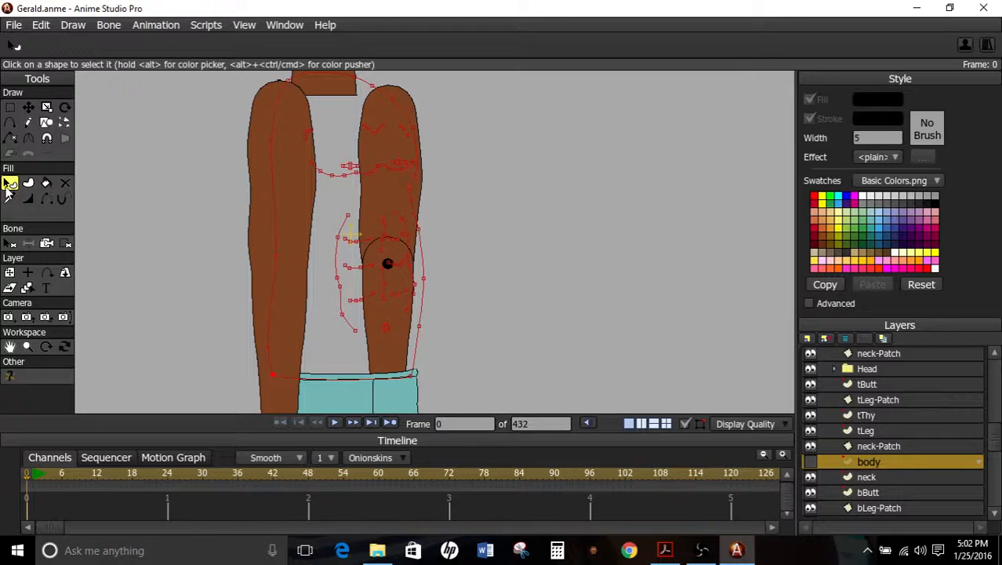
scroll(547, 303, up, 3)
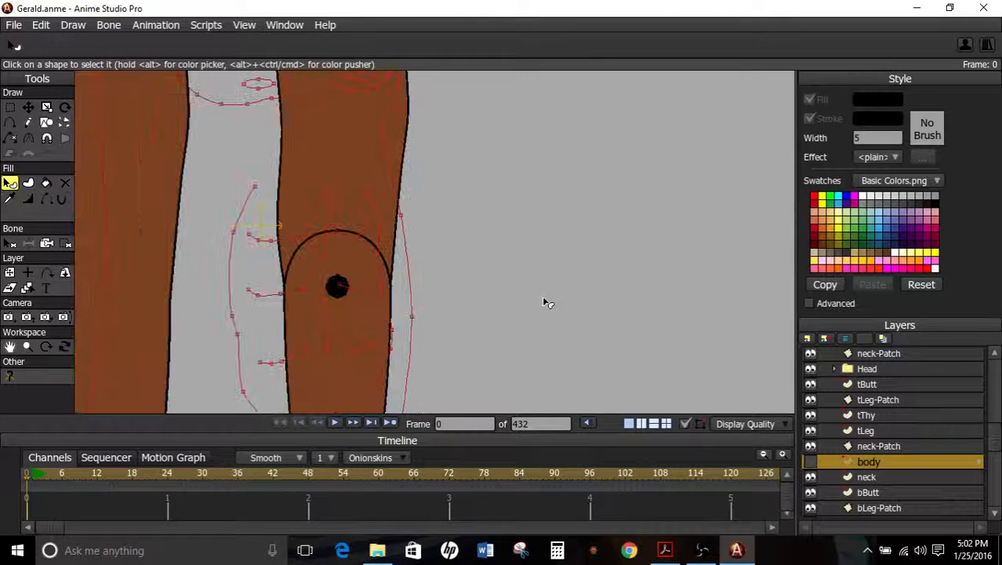
Select the black elbow dot on the bArm layer and turn off its fill.
click(871, 447)
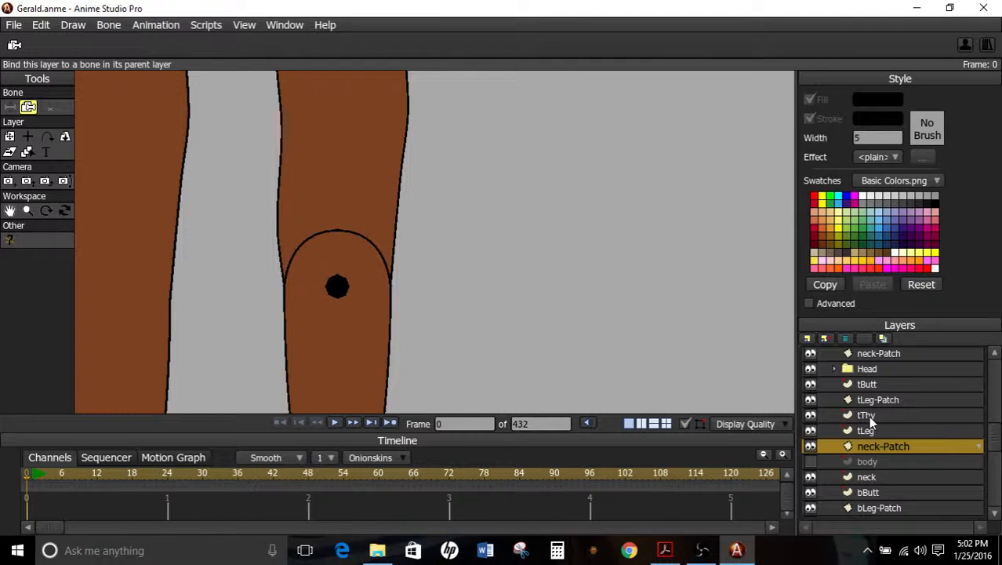
click(28, 154)
click(376, 260)
click(9, 182)
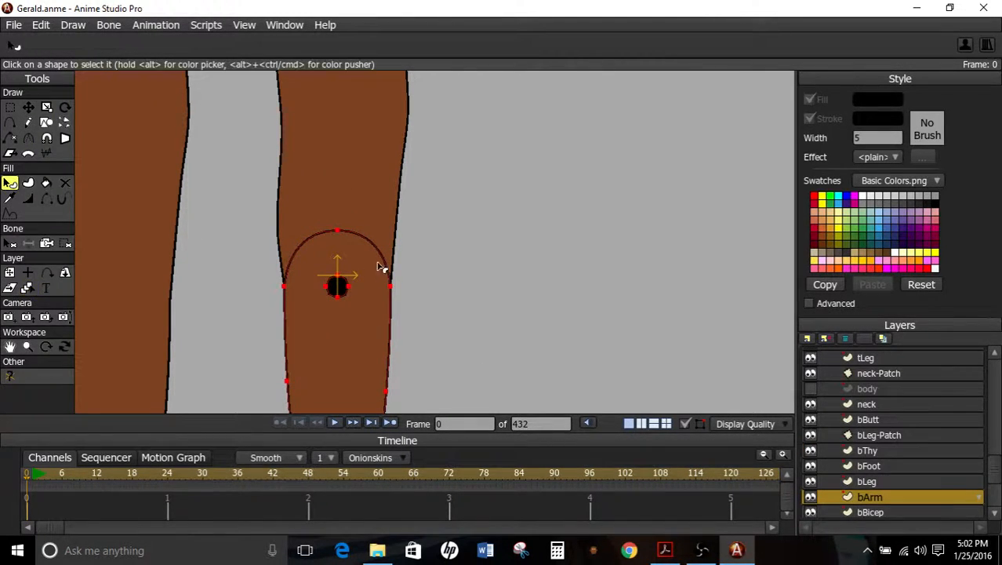
click(336, 284)
click(809, 99)
scroll(502, 314, down, 2)
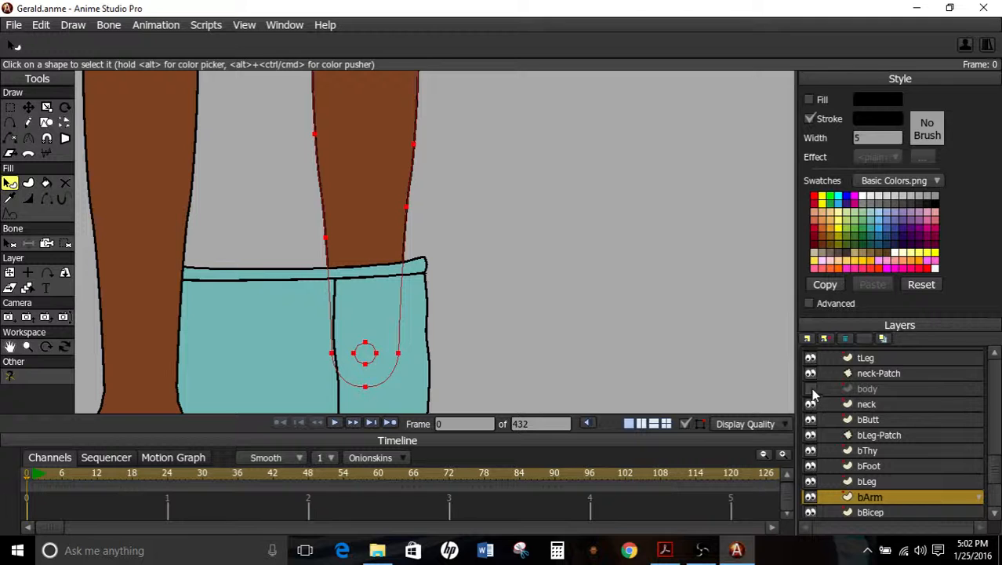
scroll(690, 325, down, 5)
scroll(682, 326, down, 1)
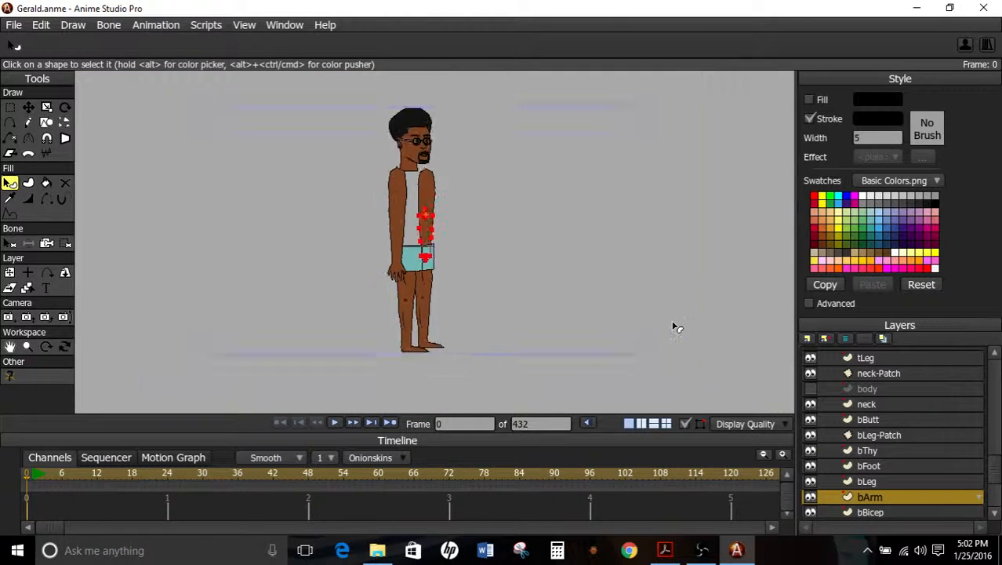
Add a patch layer directly above the bArm layer with bBicep as its target.
scroll(328, 147, up, 5)
scroll(441, 195, down, 1)
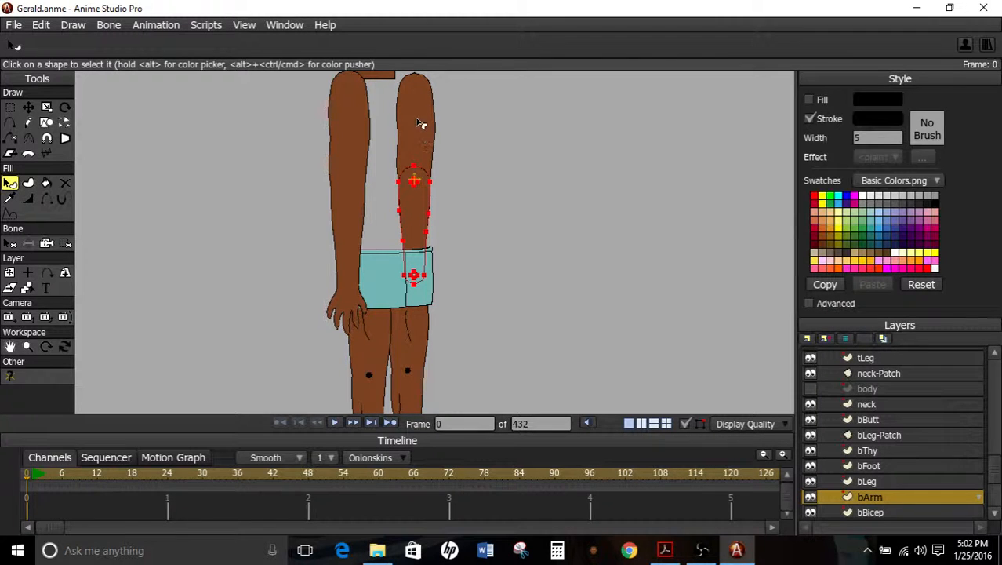
scroll(651, 261, up, 2)
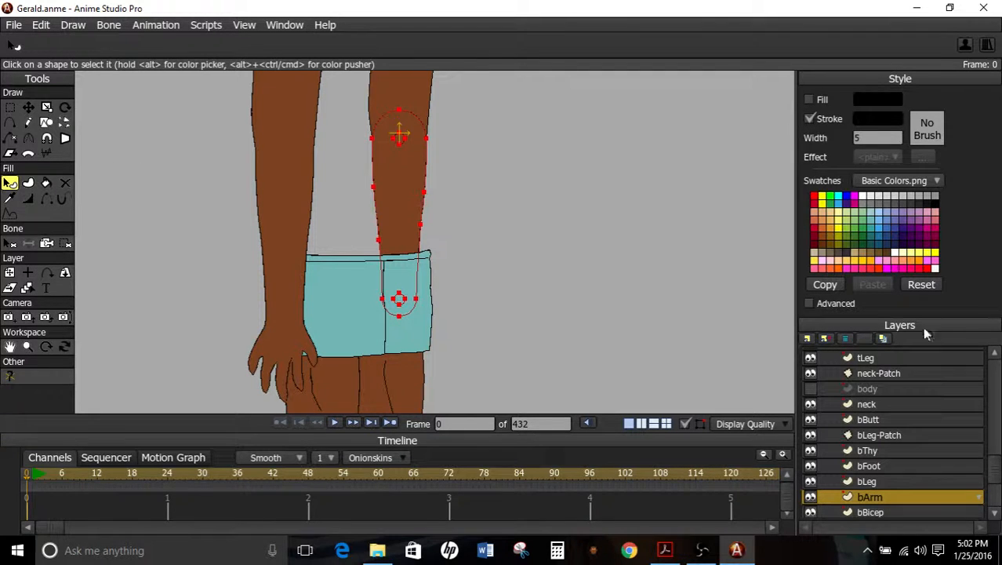
click(891, 482)
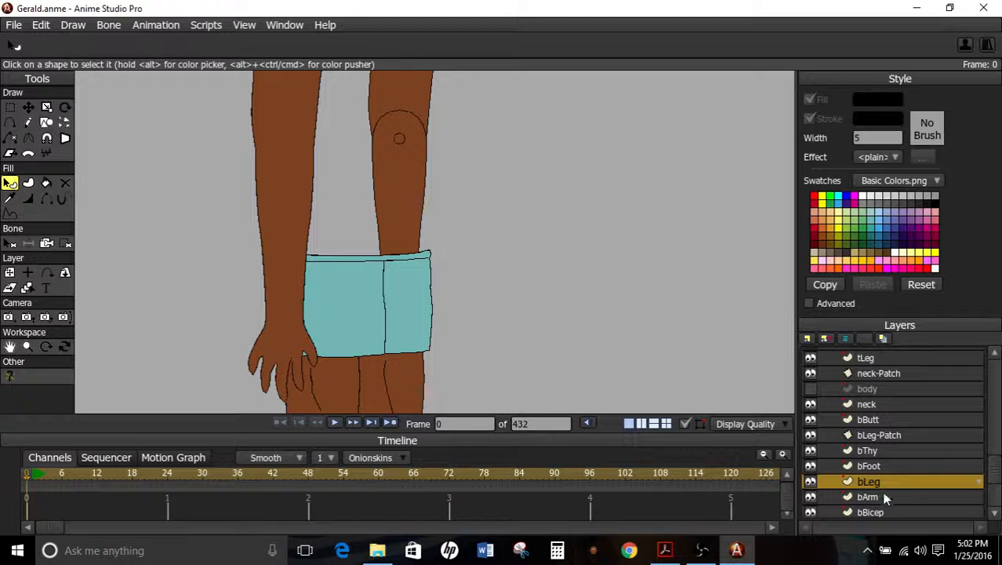
click(882, 495)
click(878, 511)
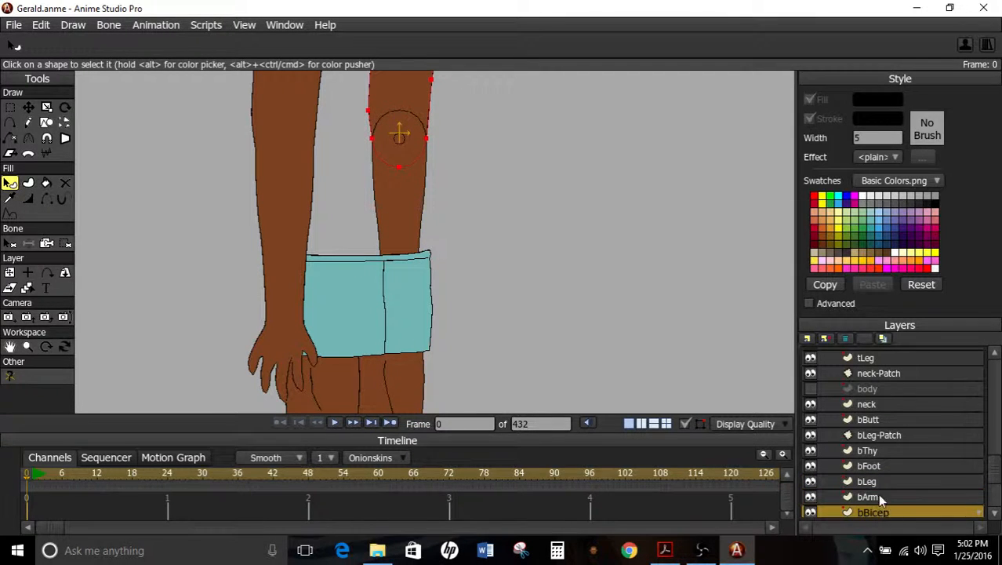
click(879, 497)
click(808, 338)
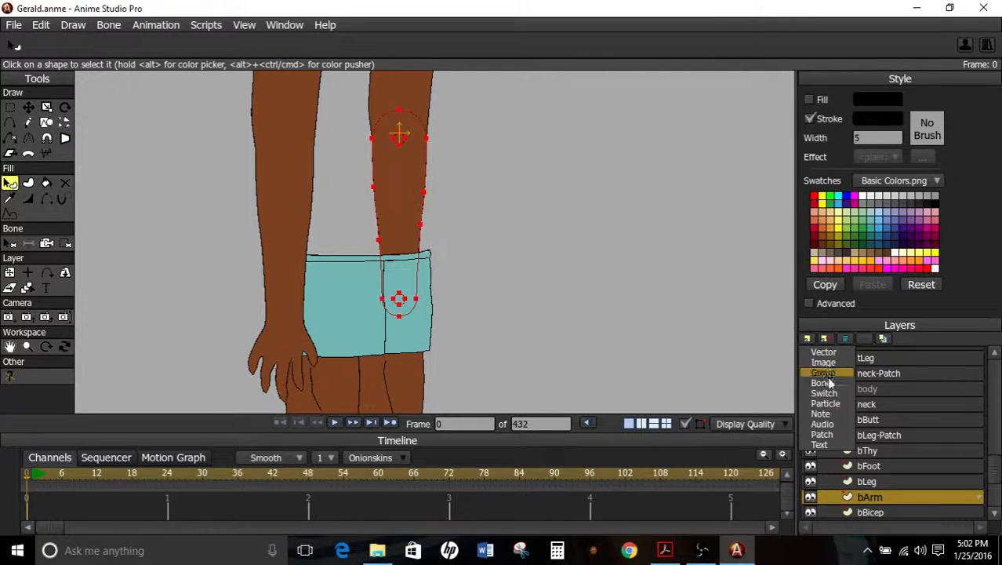
click(822, 434)
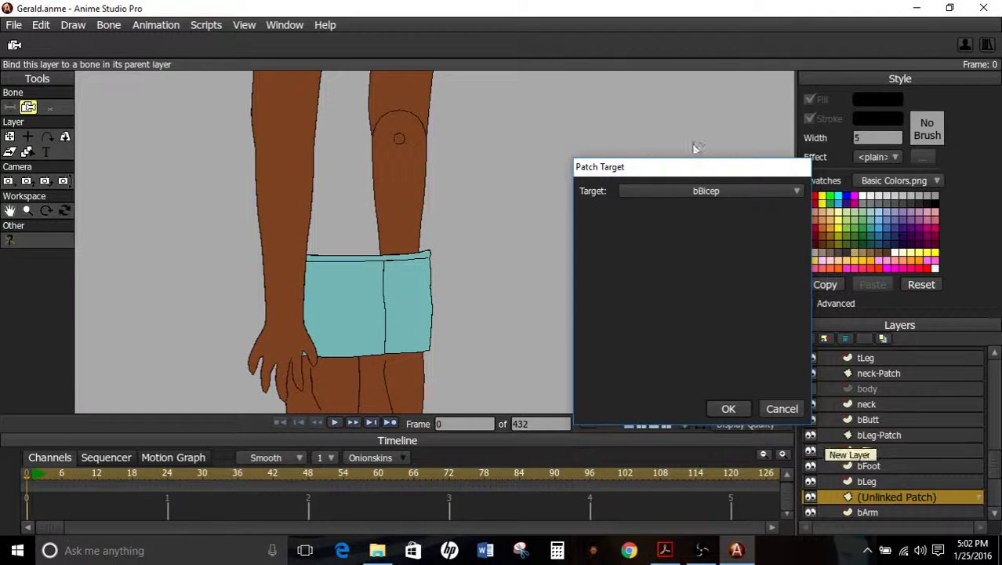
click(690, 192)
click(727, 411)
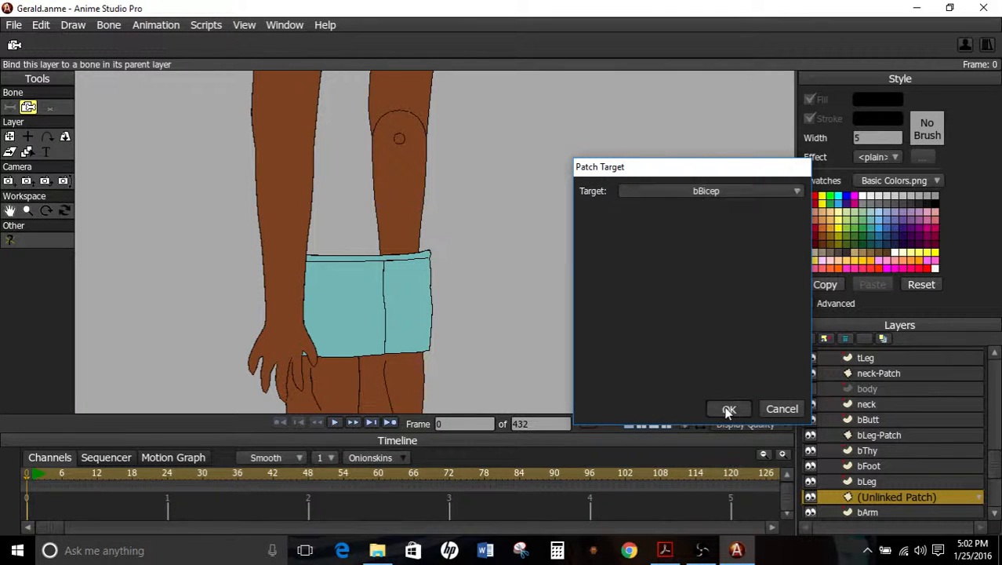
click(728, 411)
Move the bBicep patch over the back arm's elbow joint and enlarge it to a scale of about 2.64.
click(9, 136)
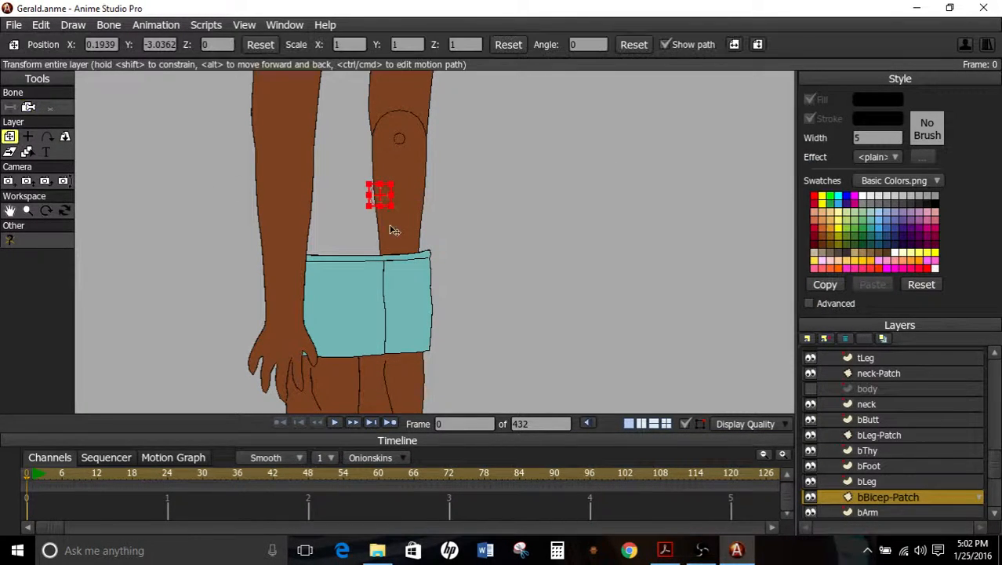
drag(398, 215, 437, 172)
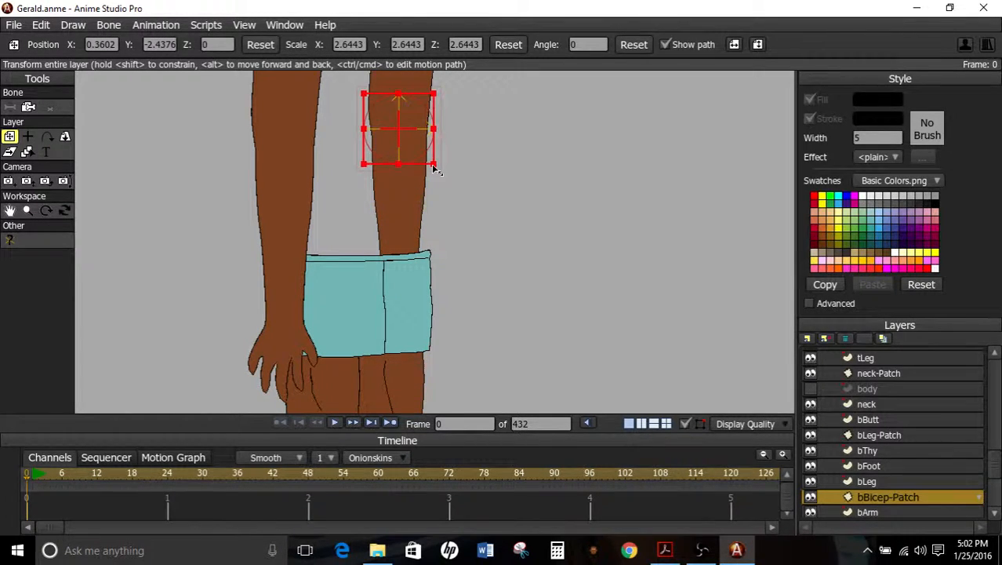
Try to select the wrist dot on the bArm layer.
click(863, 480)
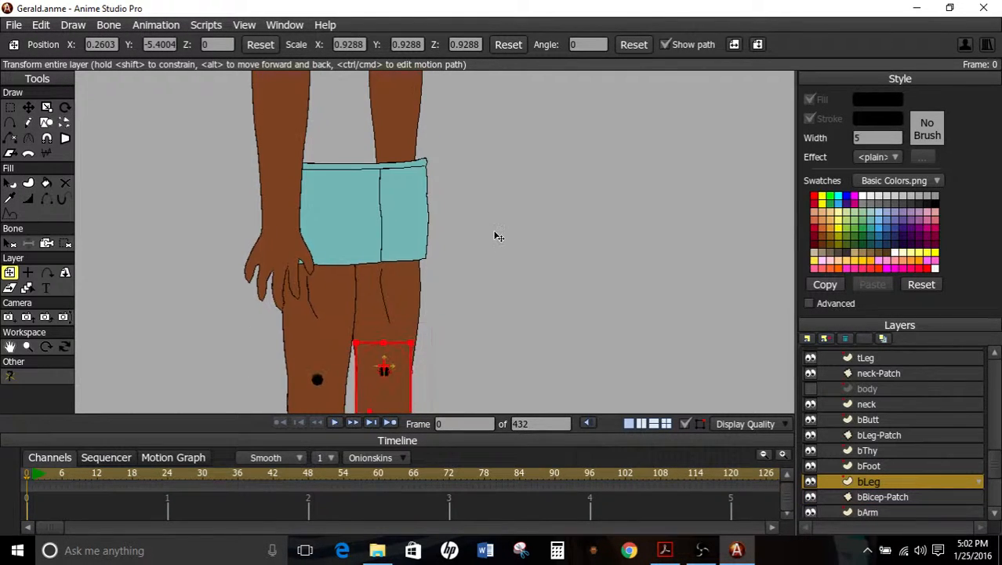
click(27, 273)
click(28, 288)
click(416, 133)
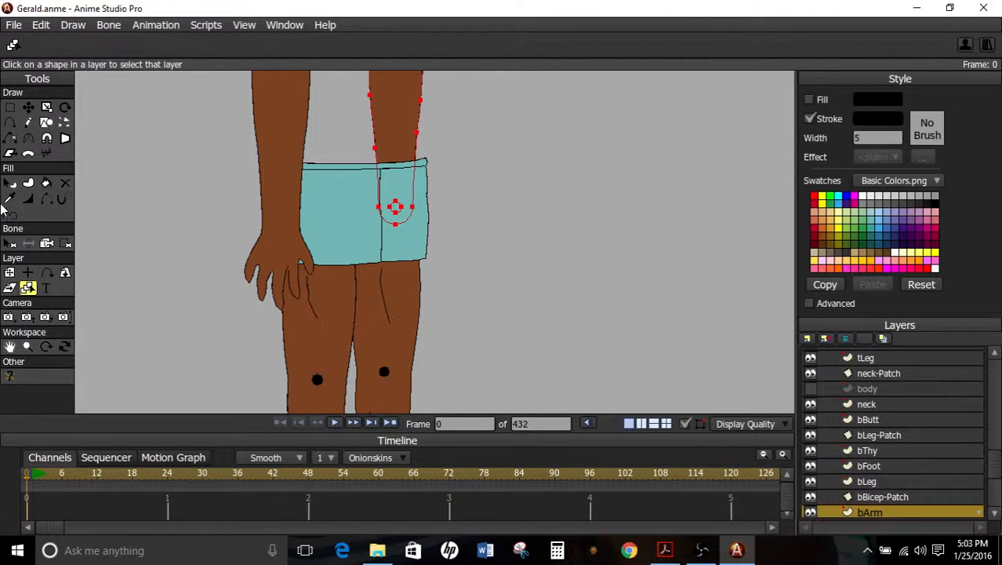
click(10, 183)
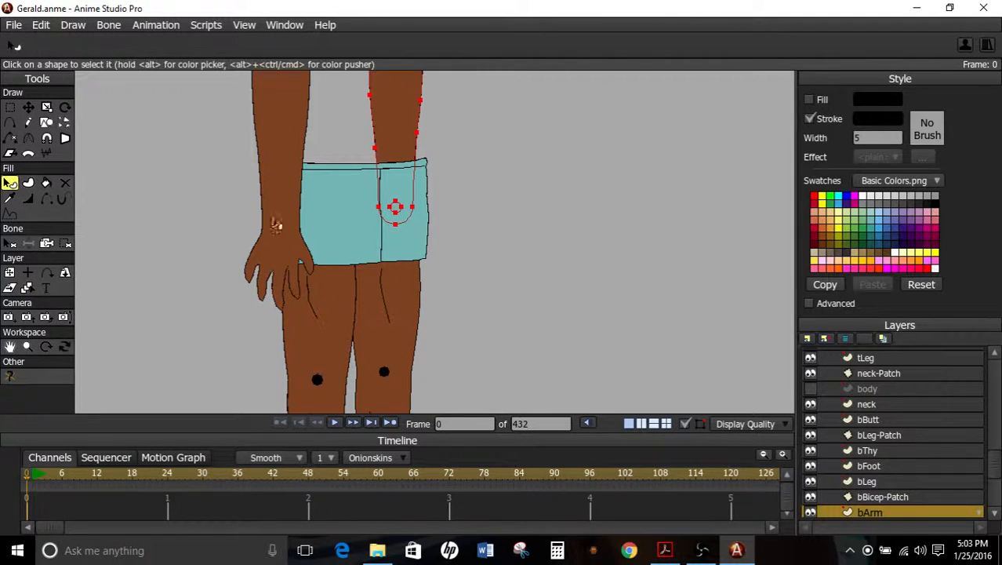
click(400, 214)
scroll(667, 294, down, 3)
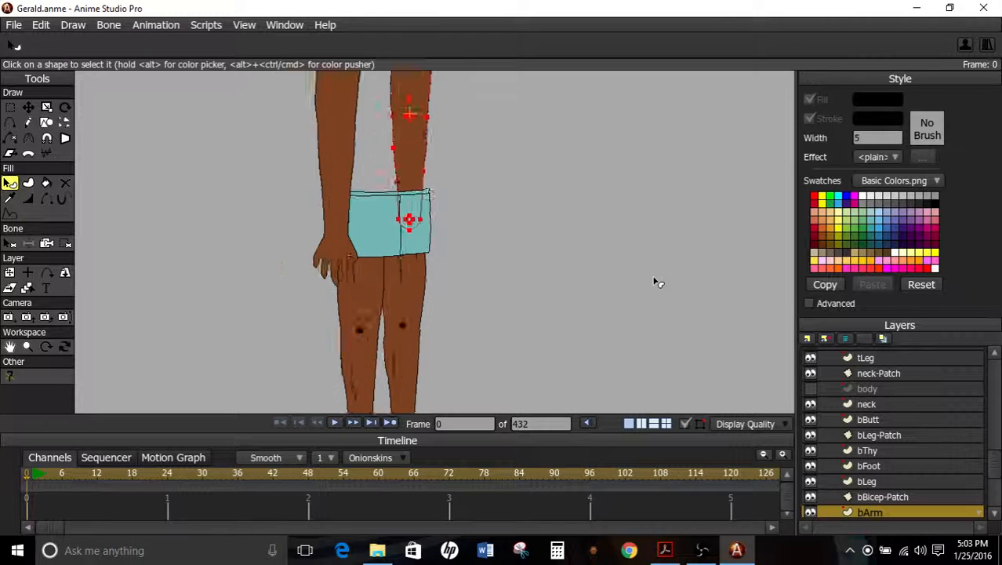
Select the black knee dot on the tLeg layer and turn off its fill.
click(26, 288)
drag(519, 273, 549, 171)
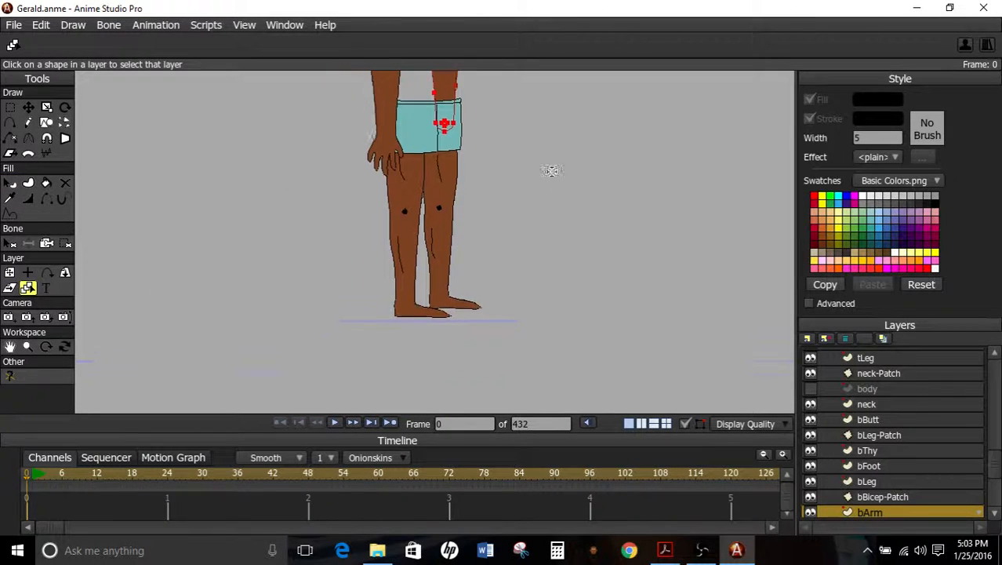
scroll(549, 171, up, 2)
click(412, 193)
click(369, 258)
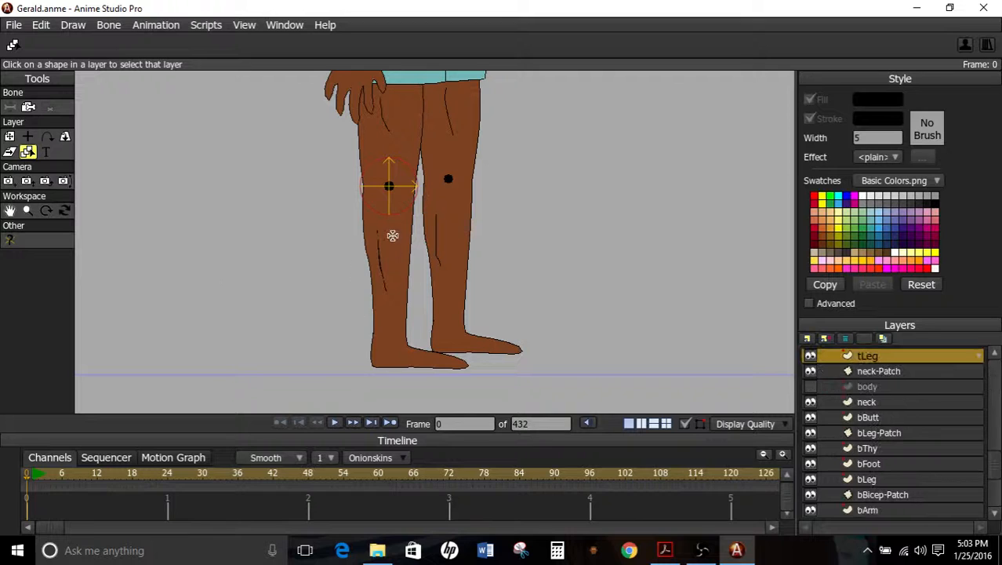
click(9, 182)
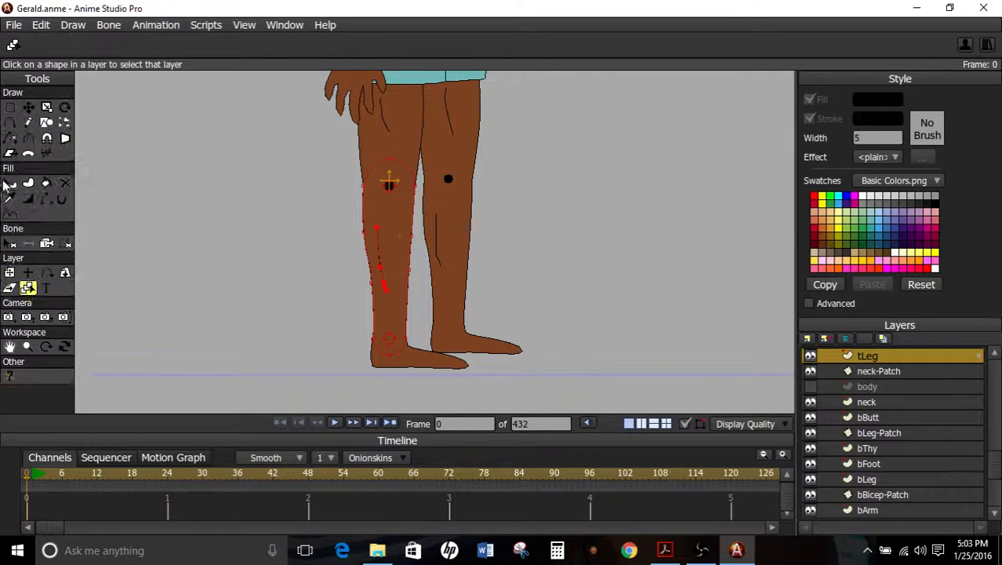
click(396, 190)
click(811, 100)
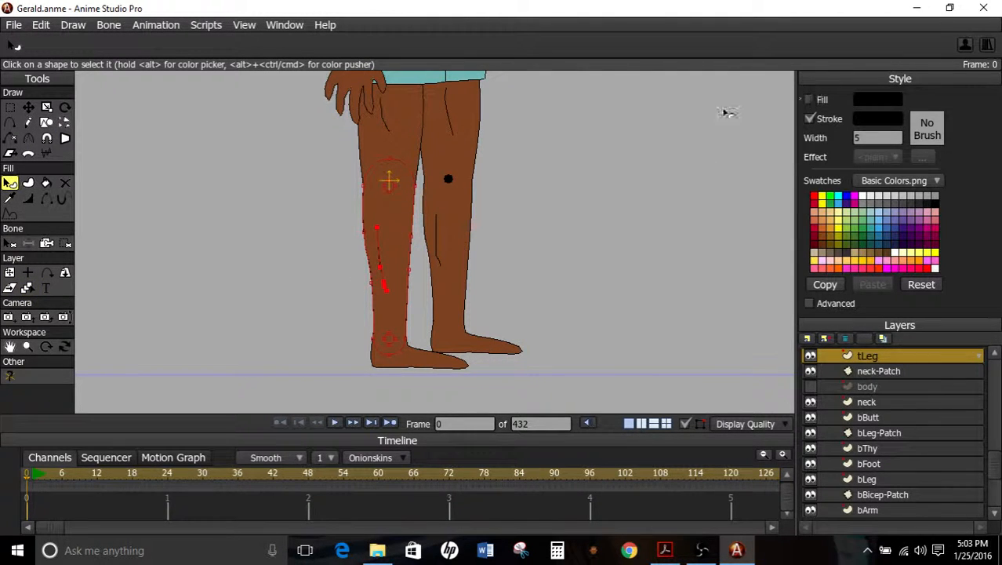
Select the black knee dot on the bLeg layer and turn off its fill.
scroll(470, 149, up, 1)
click(28, 288)
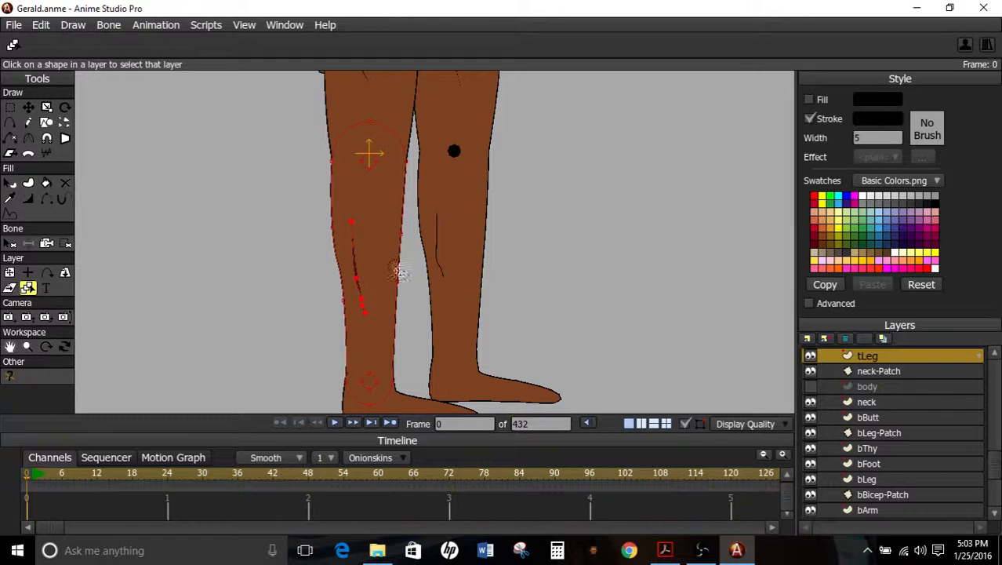
click(447, 220)
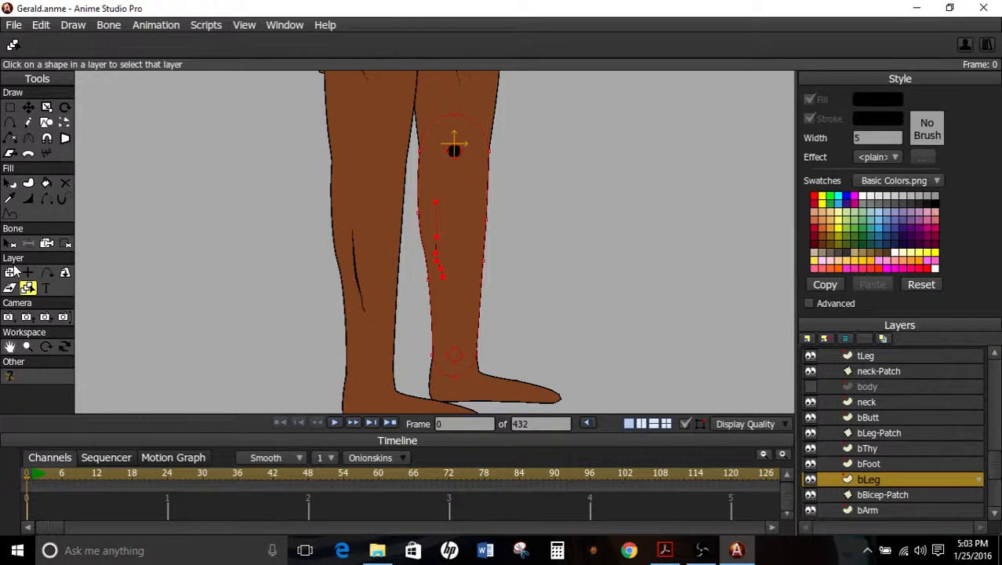
click(9, 182)
click(453, 153)
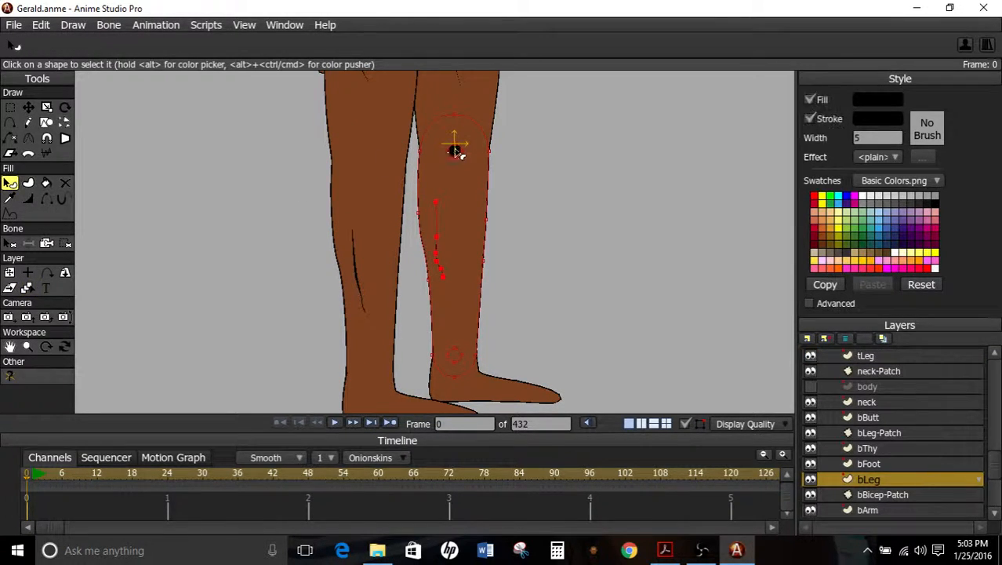
click(816, 102)
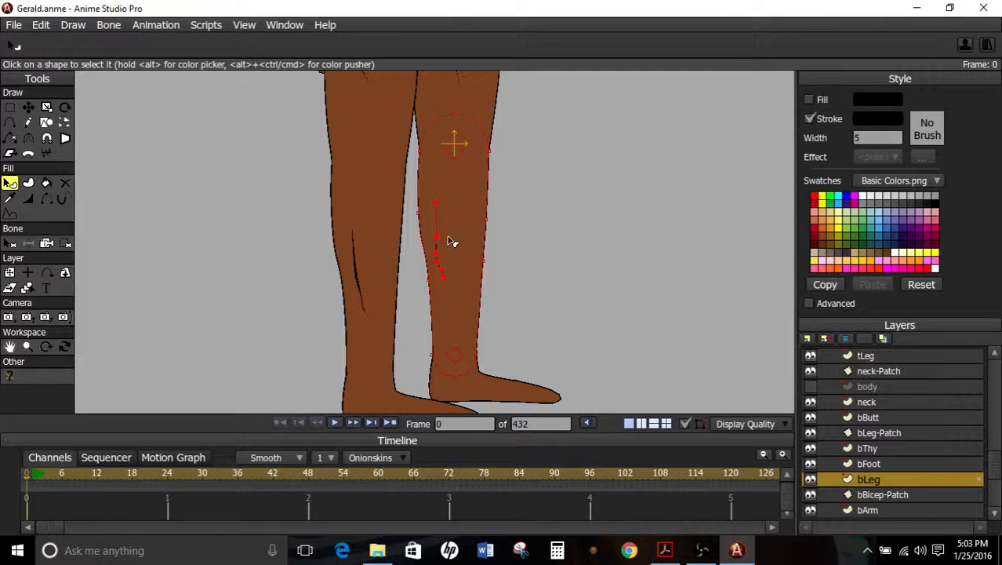
Select the ankle dot on the bLeg layer and turn off its fill.
scroll(452, 241, down, 5)
scroll(449, 239, up, 4)
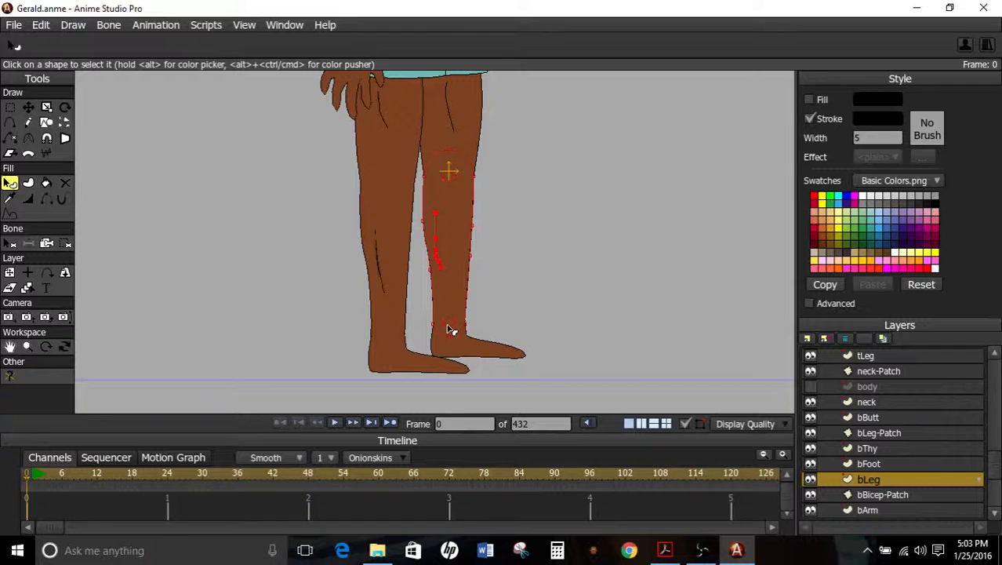
scroll(504, 327, up, 2)
scroll(437, 259, up, 2)
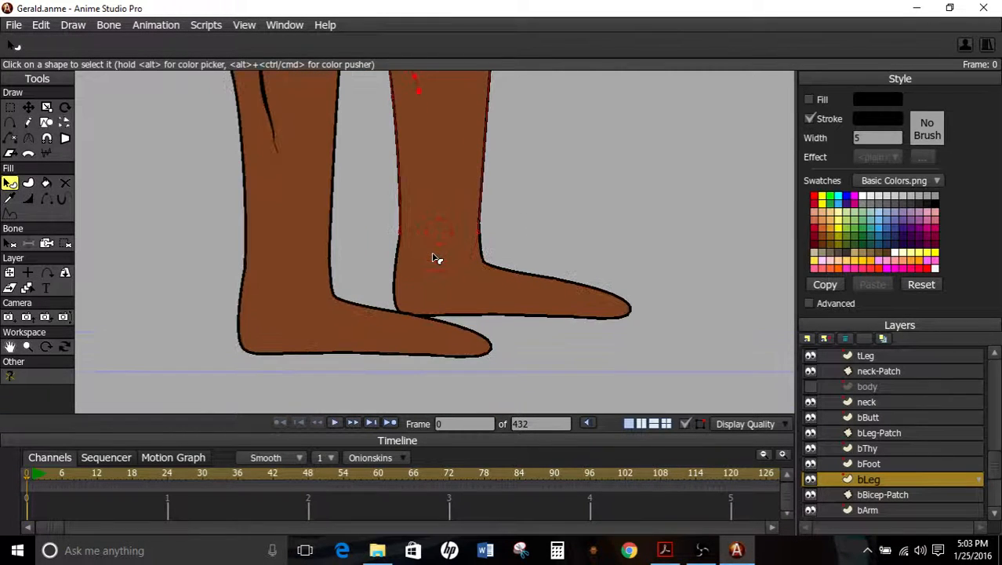
scroll(524, 242, down, 5)
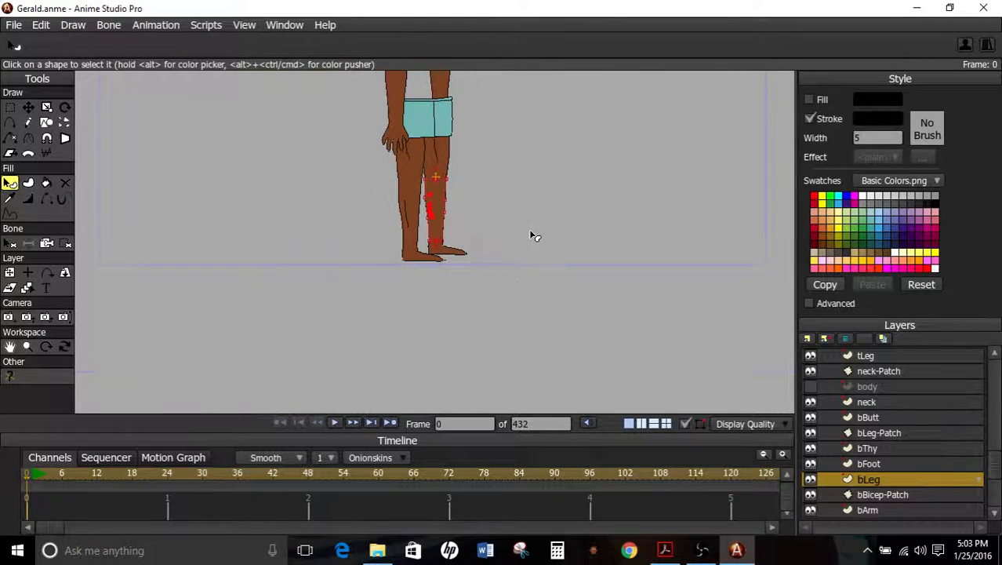
scroll(451, 235, up, 4)
click(441, 233)
click(810, 99)
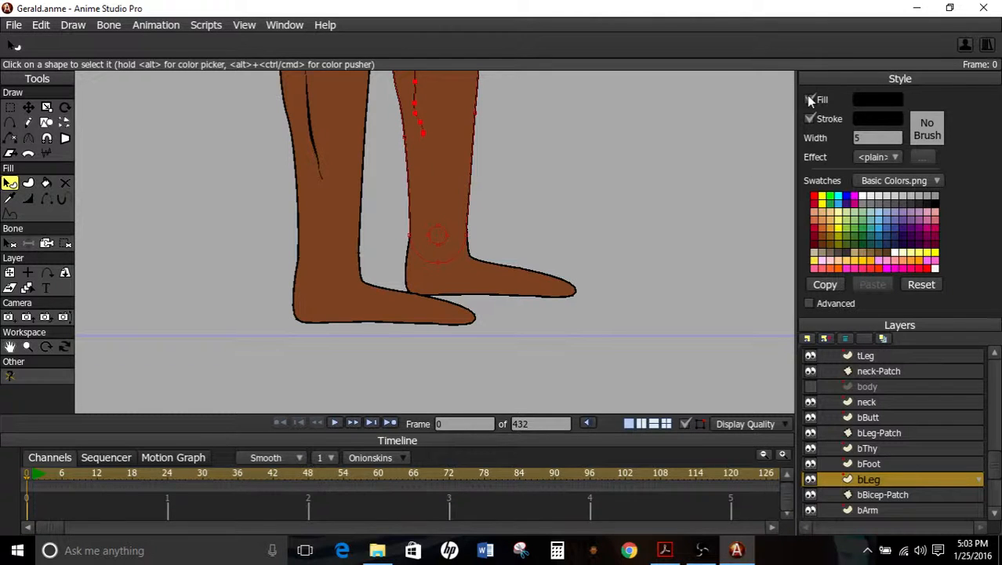
Select the ankle dot on the tLeg layer and turn off its fill.
click(27, 288)
click(324, 213)
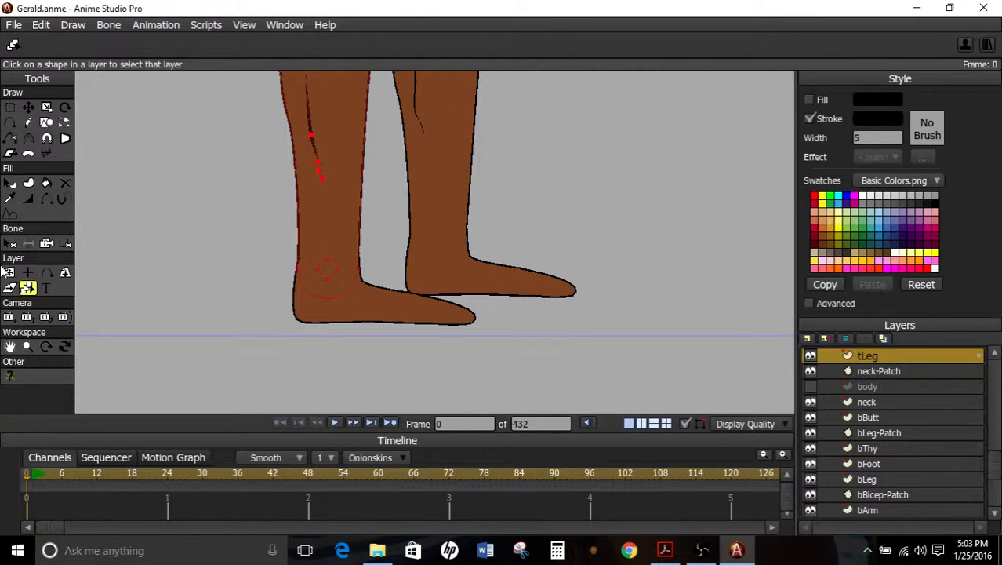
click(9, 183)
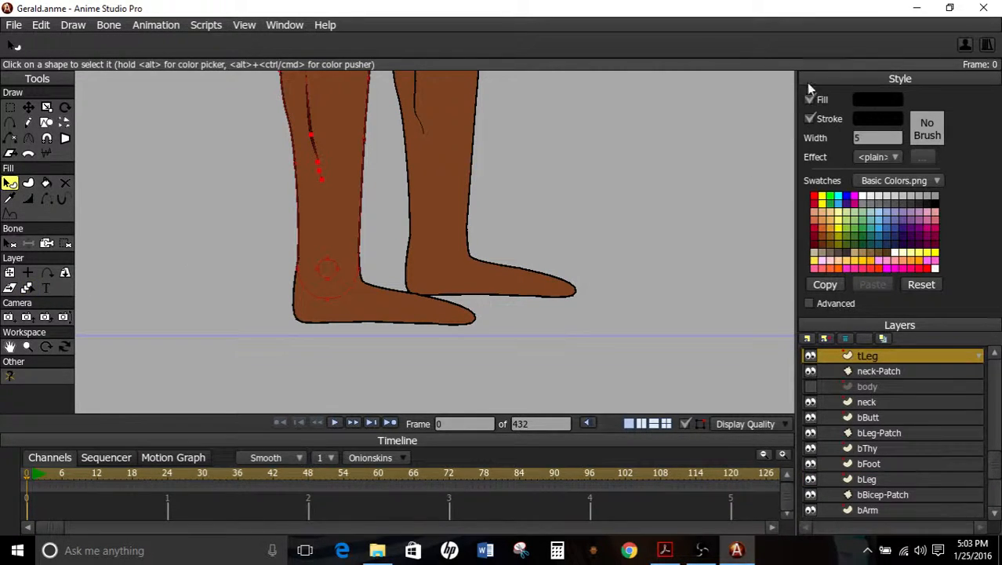
click(639, 227)
Hide the tButt and bButt layers to expose the tops of both thighs.
scroll(862, 399, up, 2)
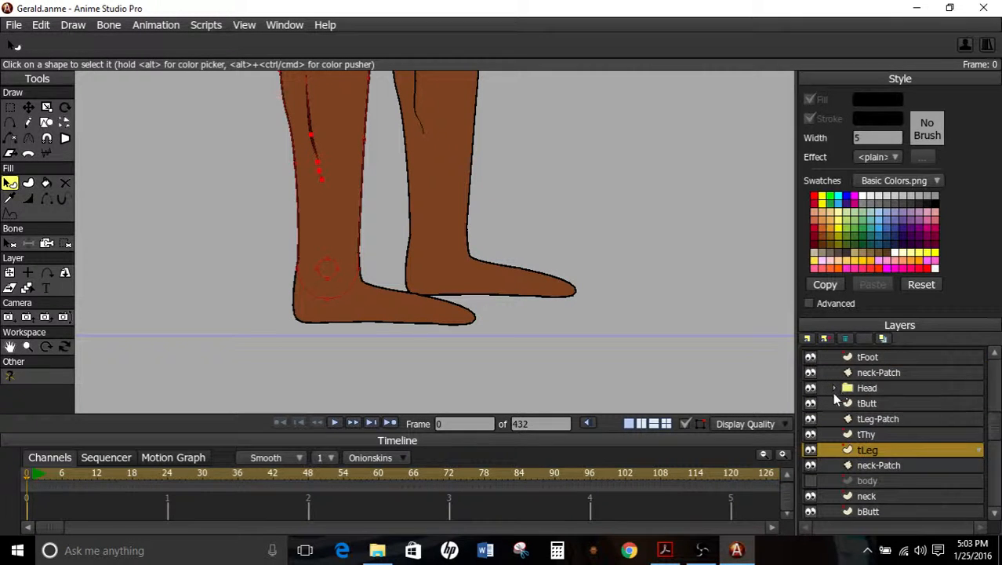
scroll(835, 400, up, 3)
scroll(485, 260, down, 3)
scroll(547, 300, up, 2)
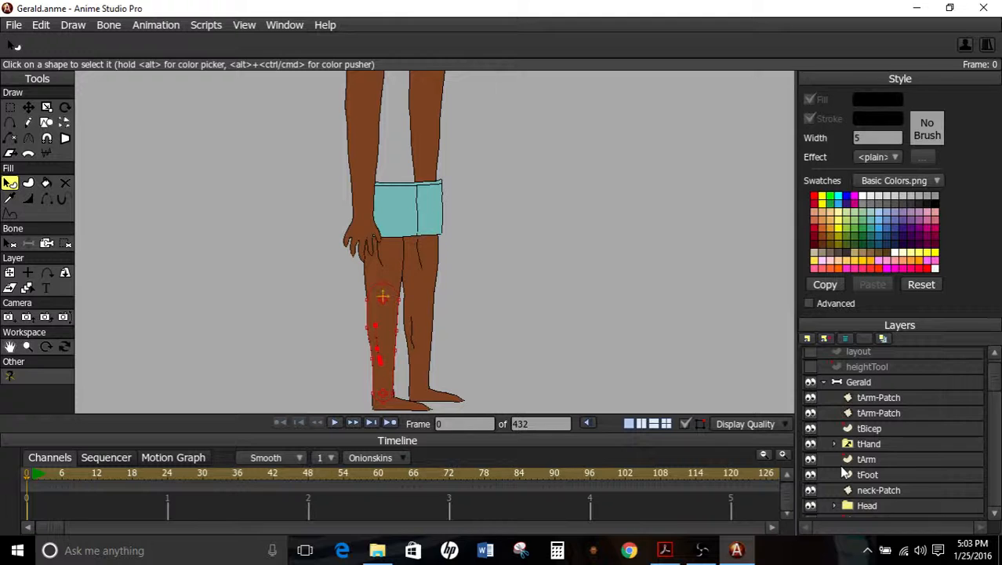
scroll(844, 472, down, 3)
click(811, 356)
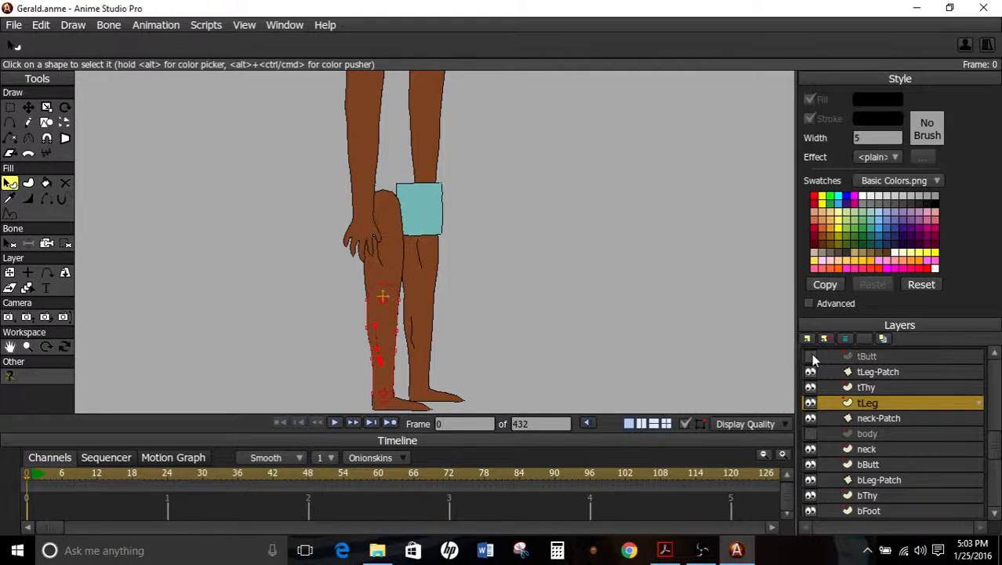
click(810, 356)
click(810, 356)
click(810, 356)
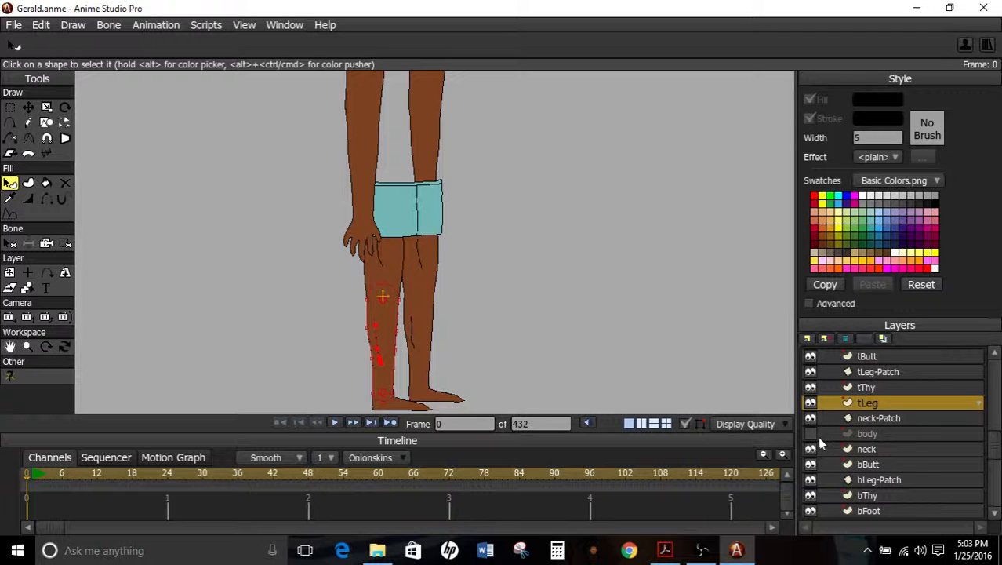
click(811, 464)
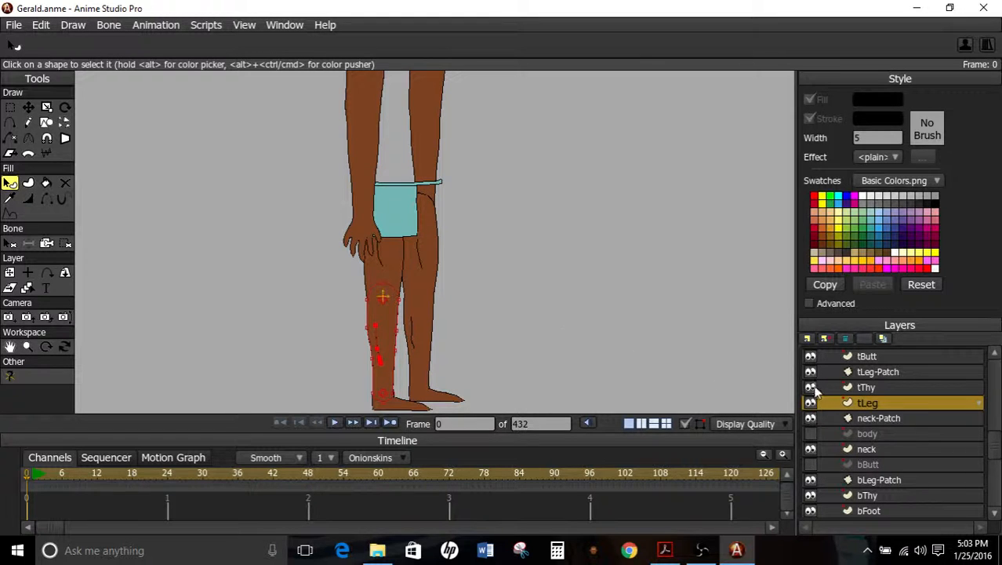
click(811, 356)
Hide the bThy layer to expose the back leg's knee joint and the back arm's wrist.
scroll(541, 329, up, 2)
scroll(892, 462, down, 3)
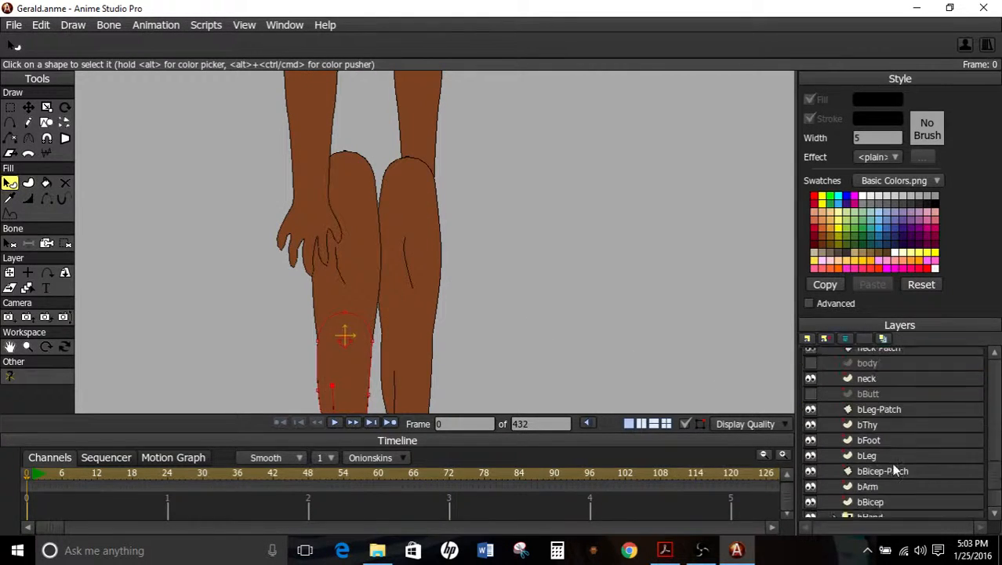
scroll(860, 416, up, 1)
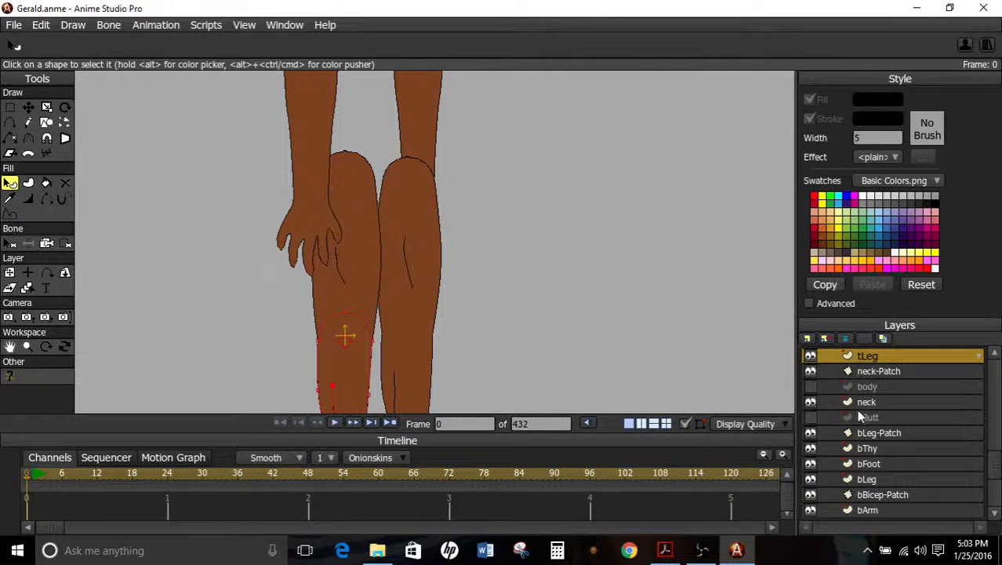
click(810, 448)
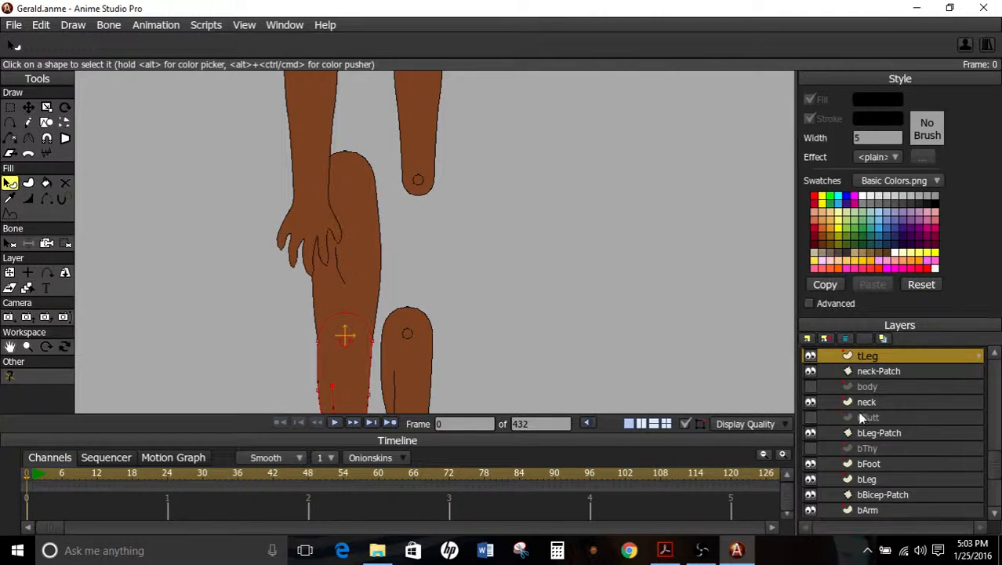
Open the tHand layer's contents and copy the hand shape from its rest layer.
scroll(863, 420, down, 3)
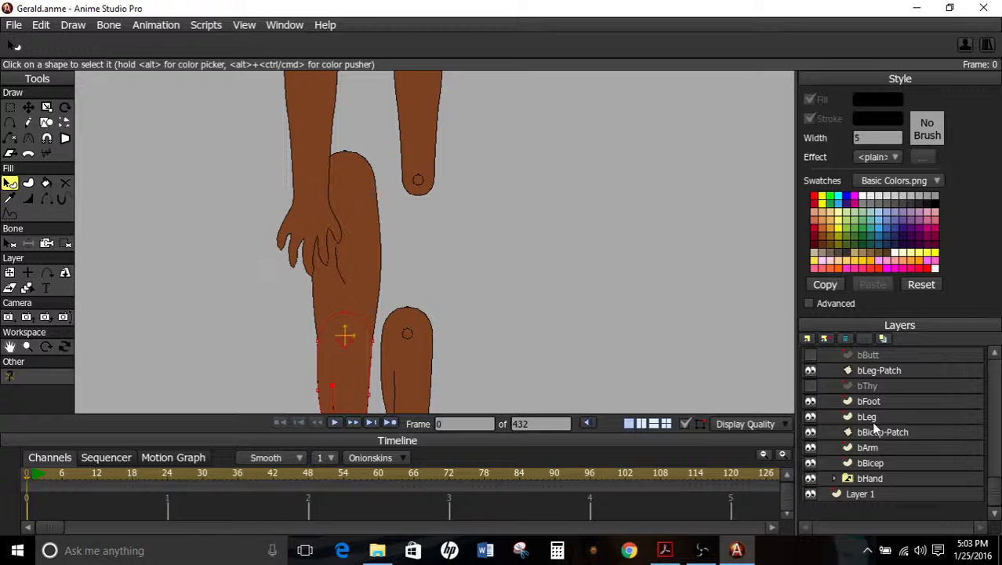
scroll(853, 431, up, 4)
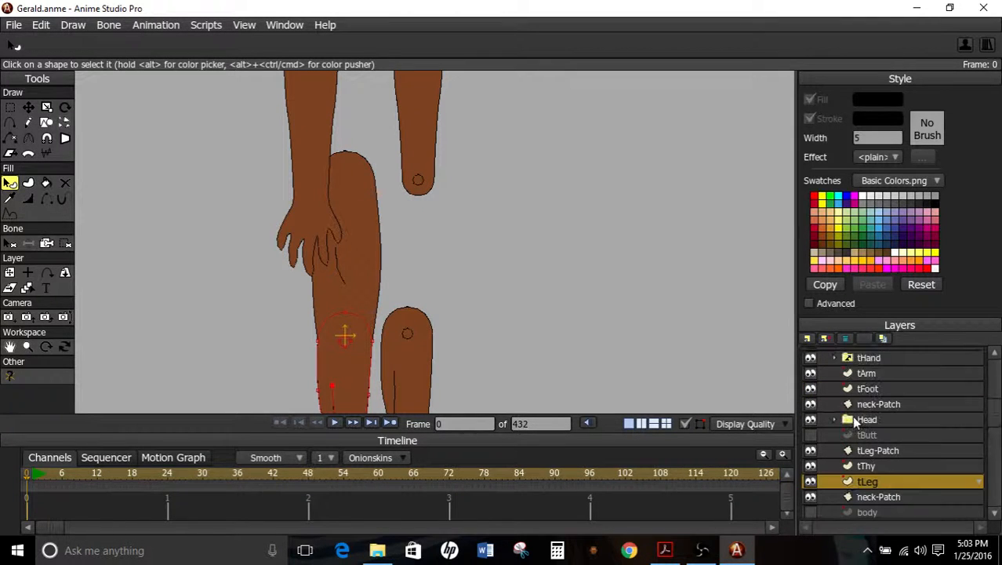
scroll(838, 421, up, 2)
click(841, 404)
click(835, 405)
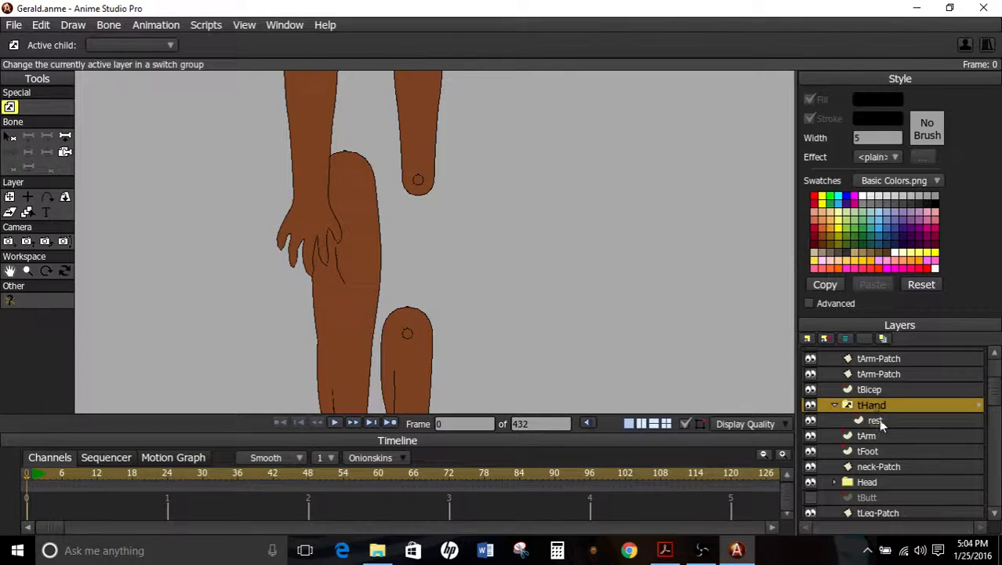
click(878, 420)
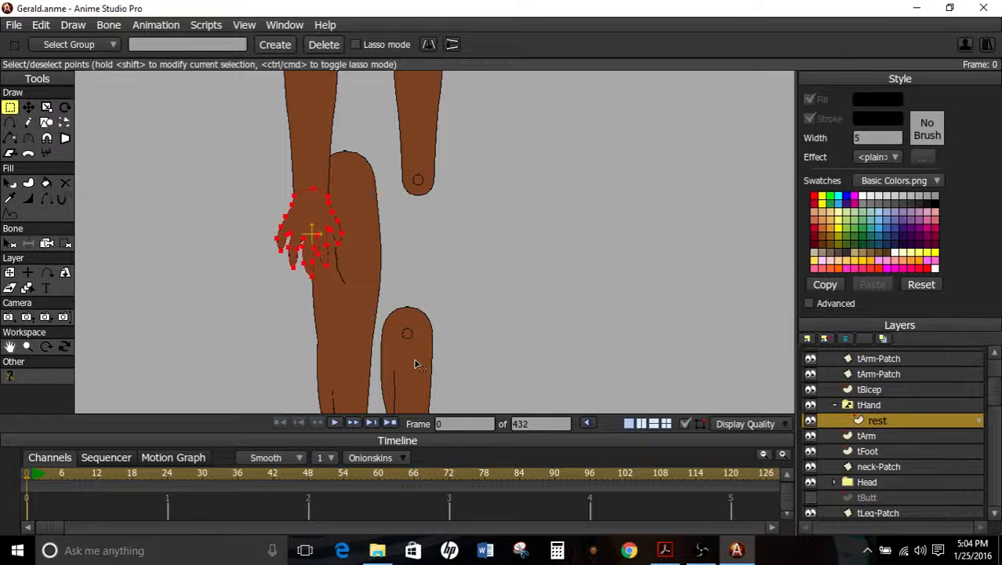
Open the bHand layer's contents and paste the copied hand shape into its rest layer.
scroll(863, 431, down, 5)
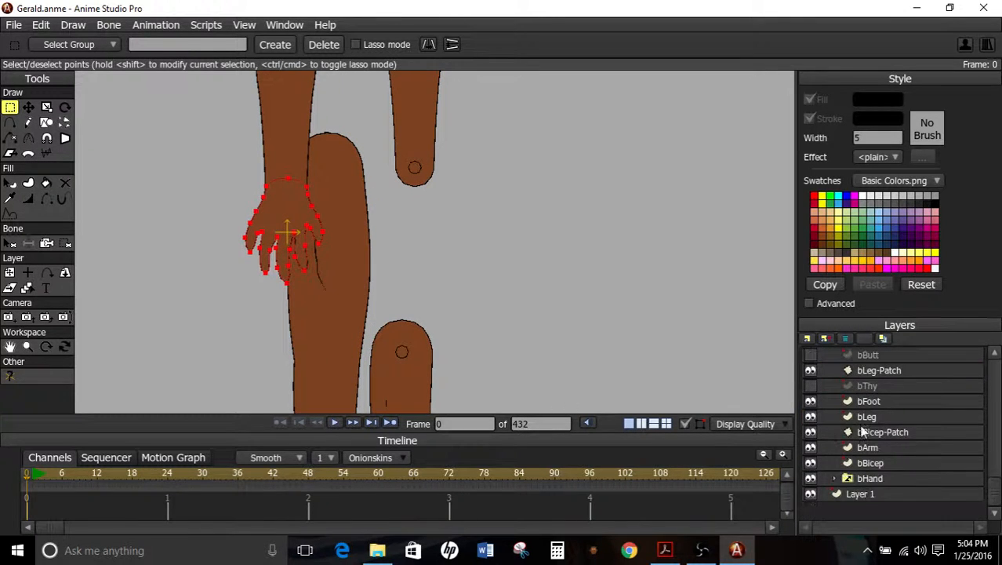
click(837, 479)
click(836, 478)
click(894, 487)
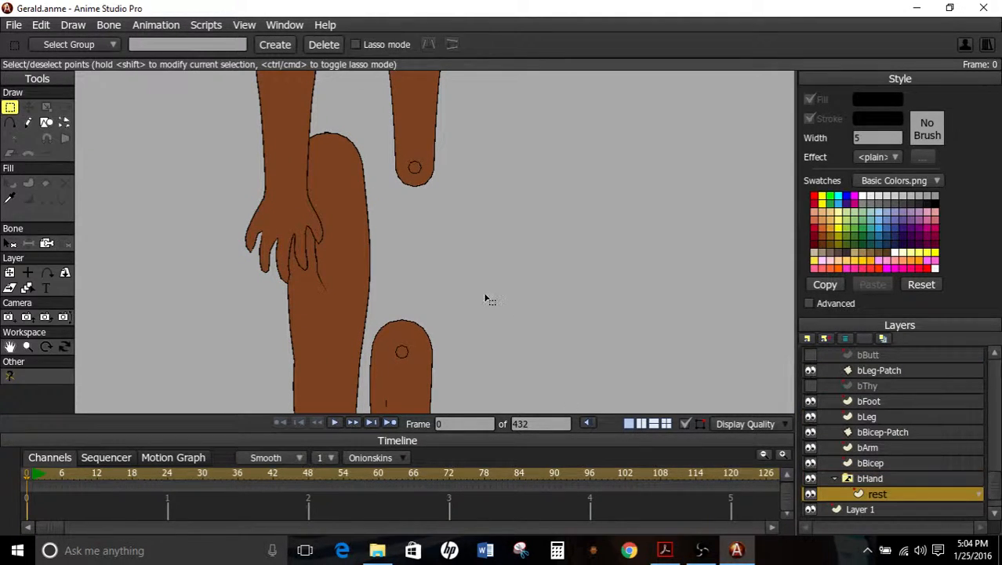
Move the bHand rest layer down onto the back arm so the hand overlaps the wrist.
key(t)
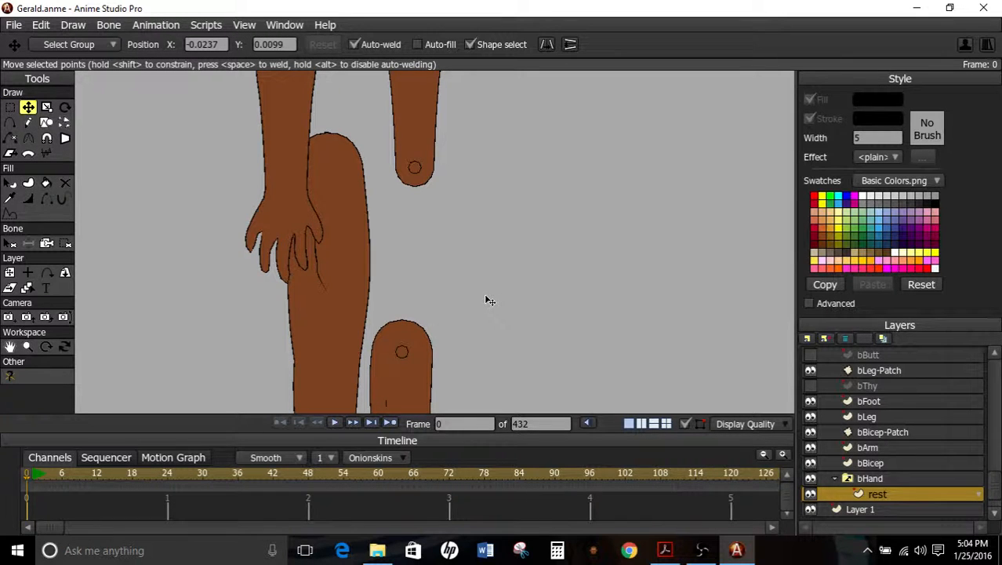
scroll(487, 300, down, 3)
click(11, 273)
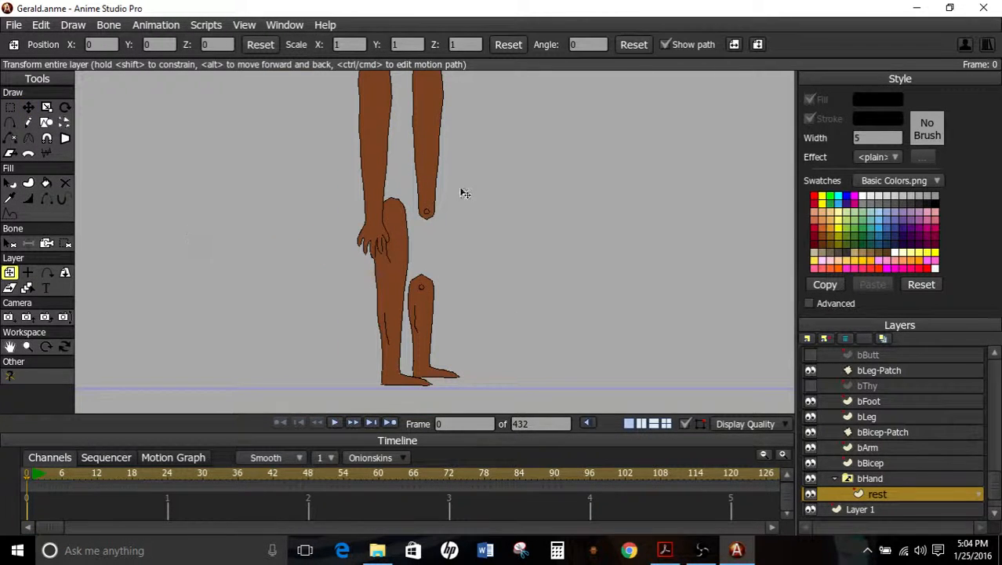
drag(461, 190, 509, 400)
scroll(506, 298, up, 2)
scroll(506, 298, up, 2)
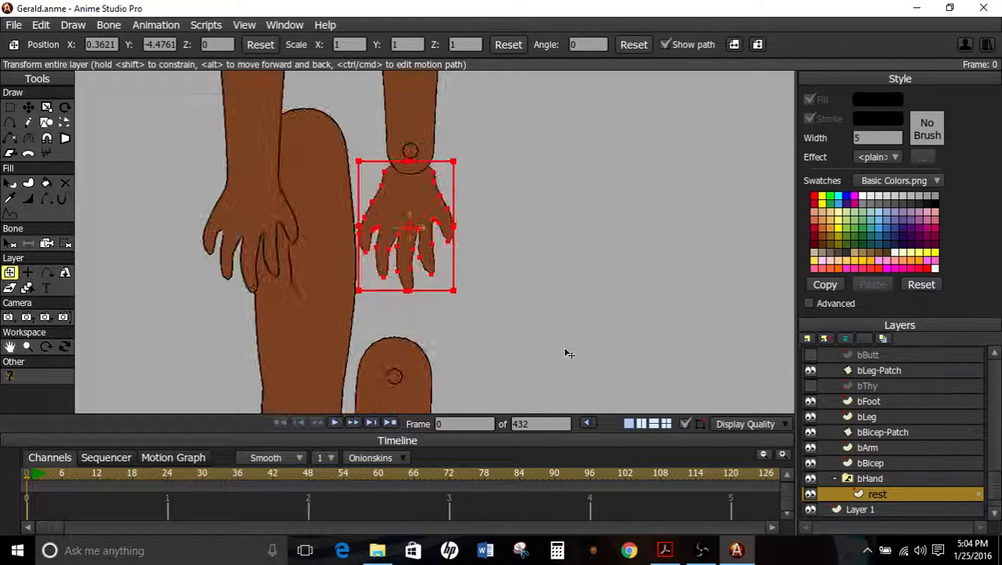
drag(563, 346, 567, 328)
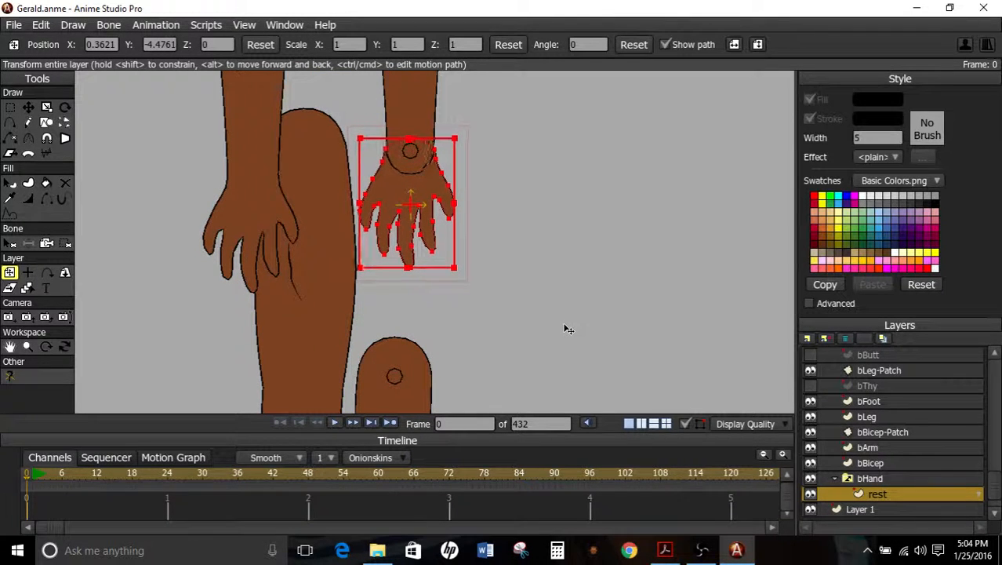
Reorder bHand above bArm and add a patch layer above it that targets bArm.
drag(863, 478, 866, 462)
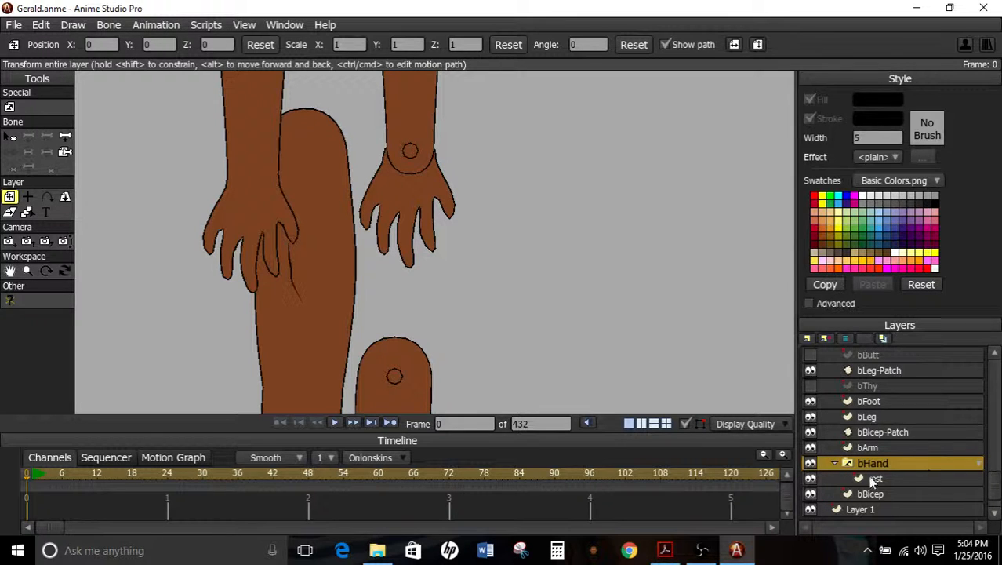
drag(862, 470, 862, 441)
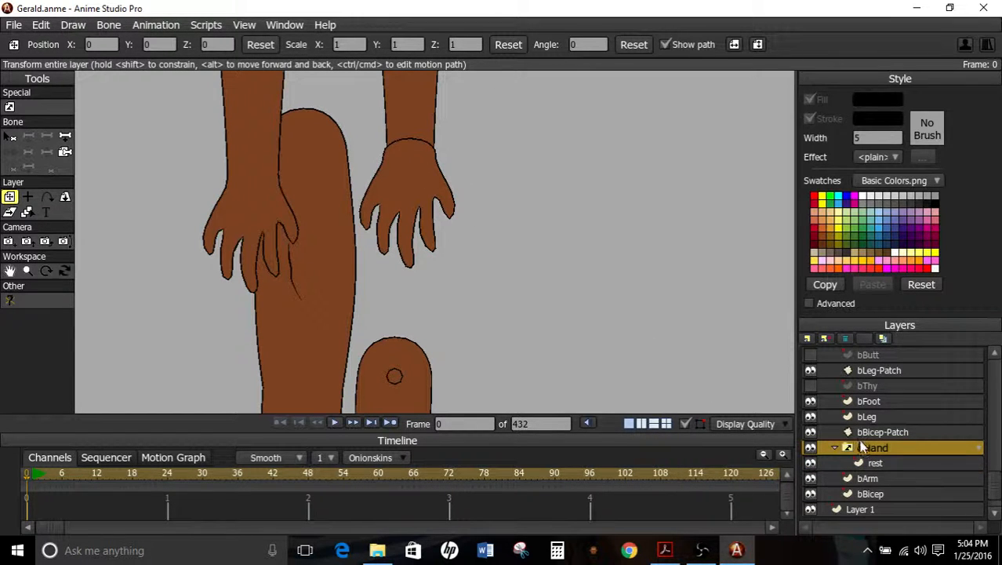
click(808, 339)
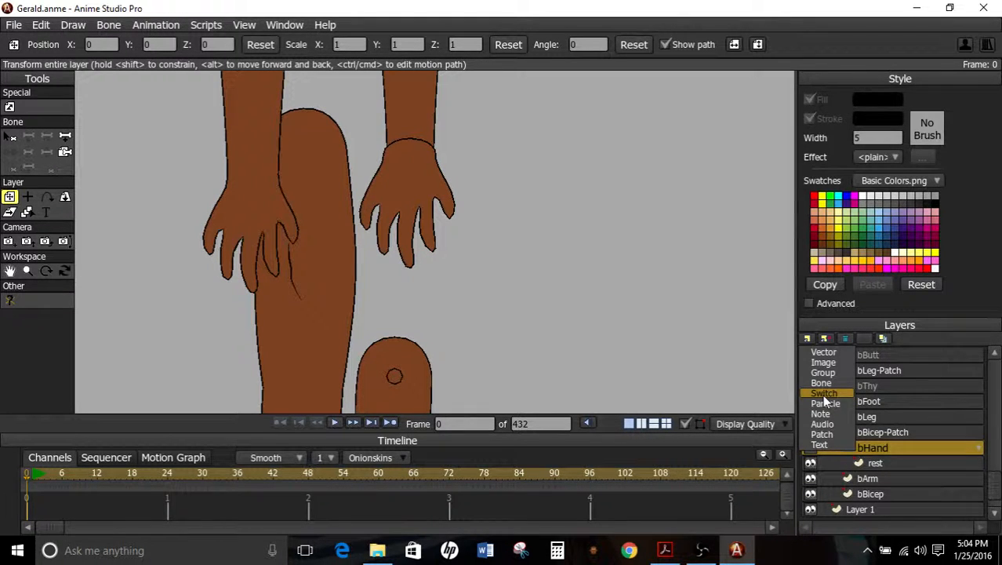
click(820, 437)
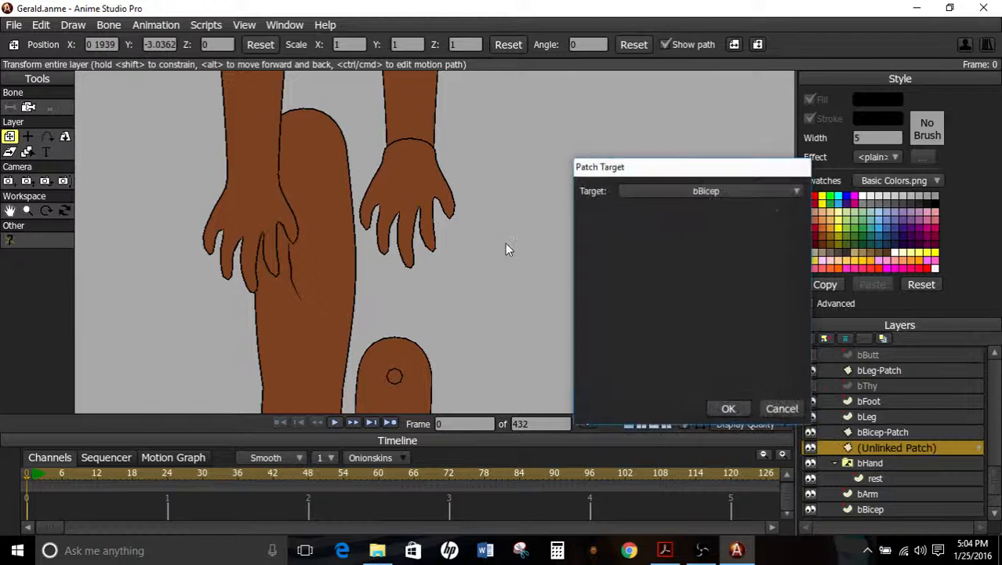
click(696, 190)
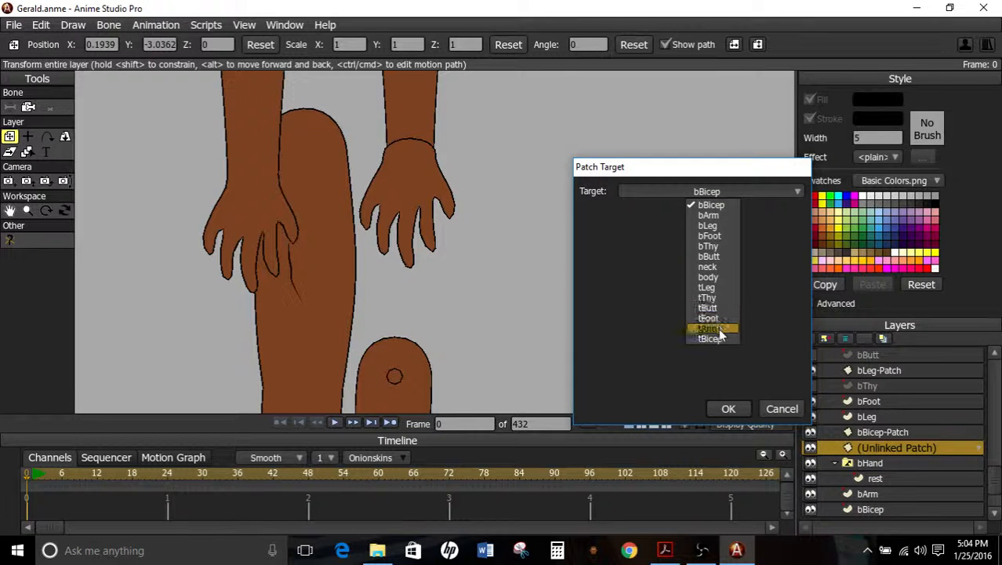
click(725, 409)
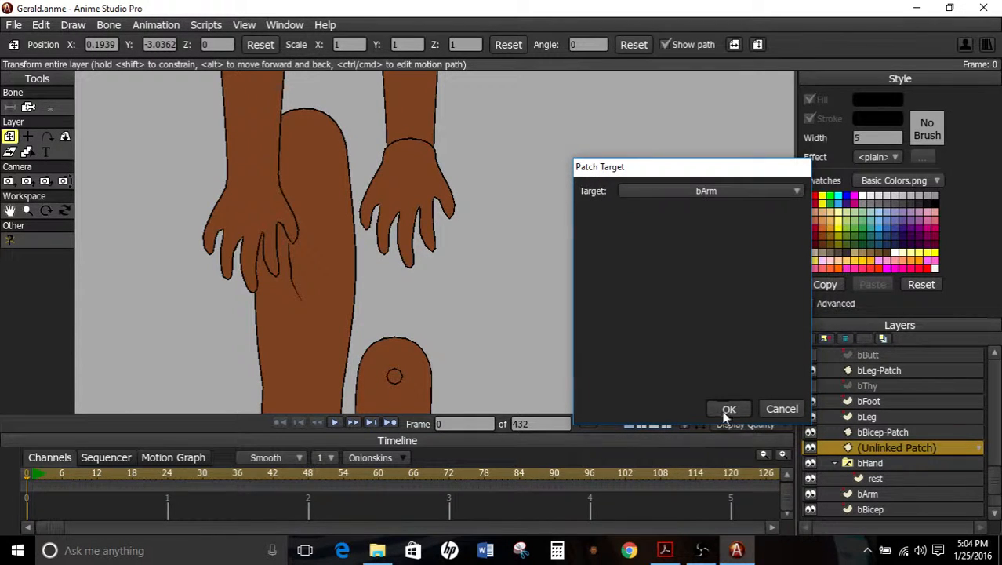
click(729, 409)
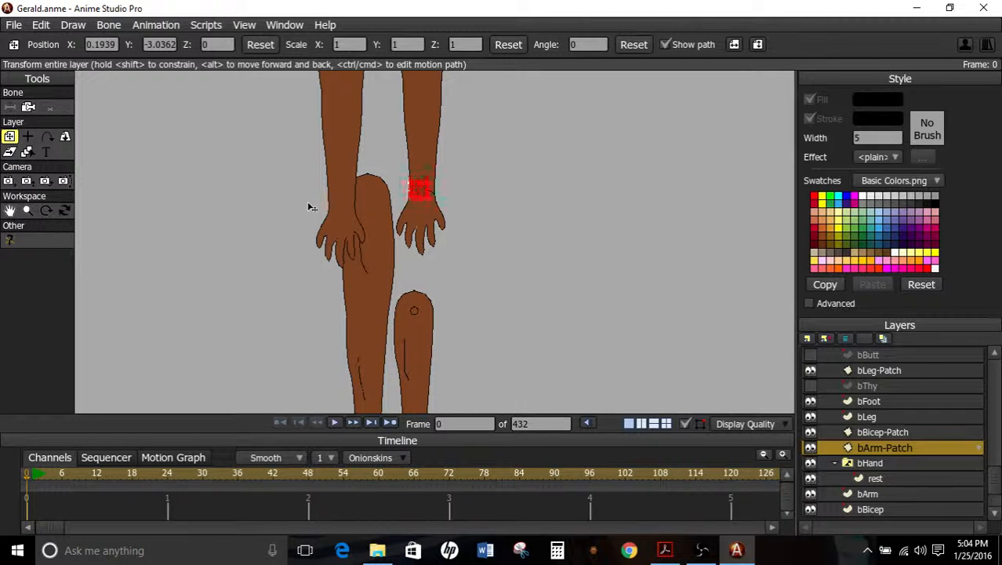
Enlarge bArm-Patch to a scale of about 2.08 and position it over the back wrist to cover the seam.
drag(430, 201, 436, 211)
scroll(431, 205, up, 3)
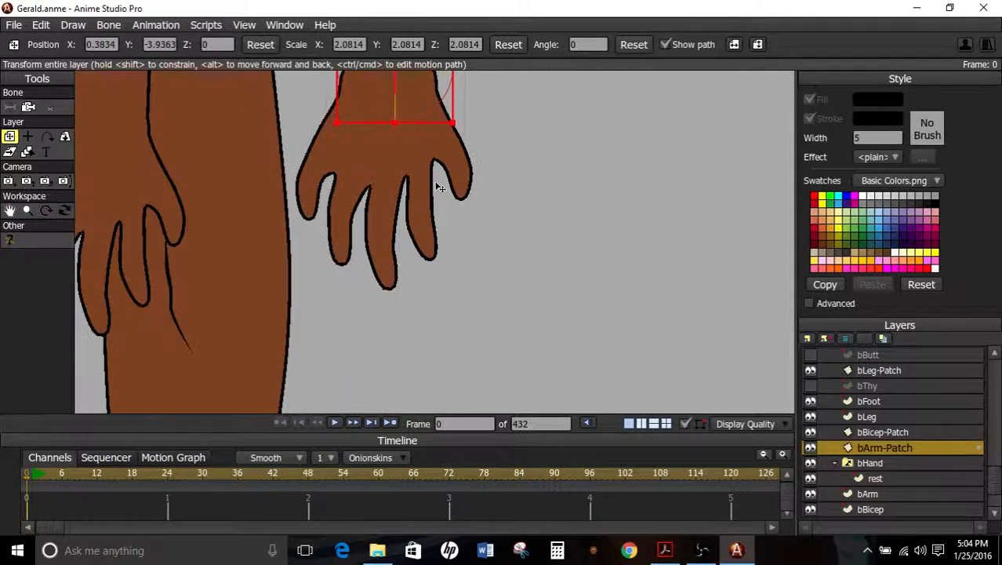
drag(346, 121, 425, 85)
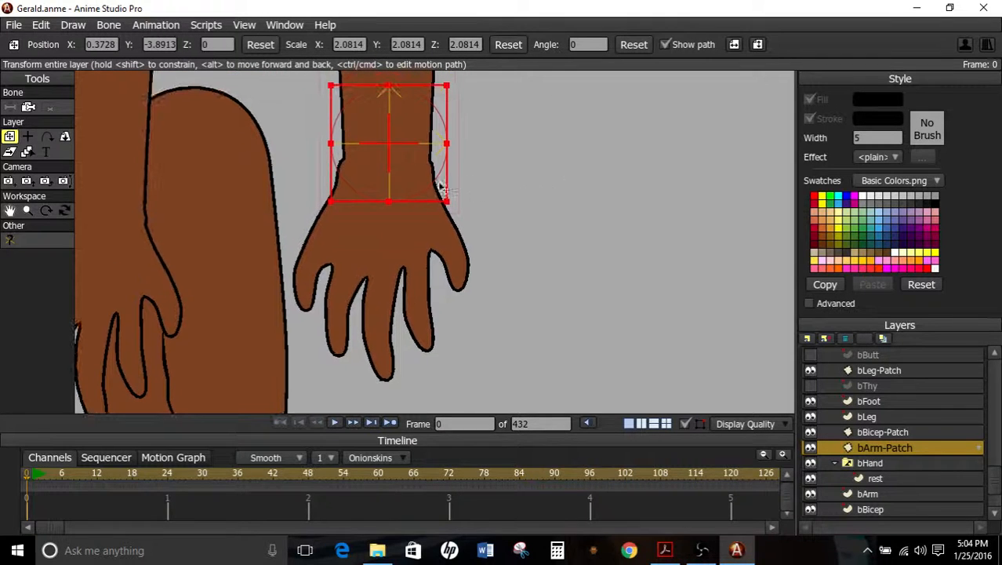
drag(402, 196, 400, 199)
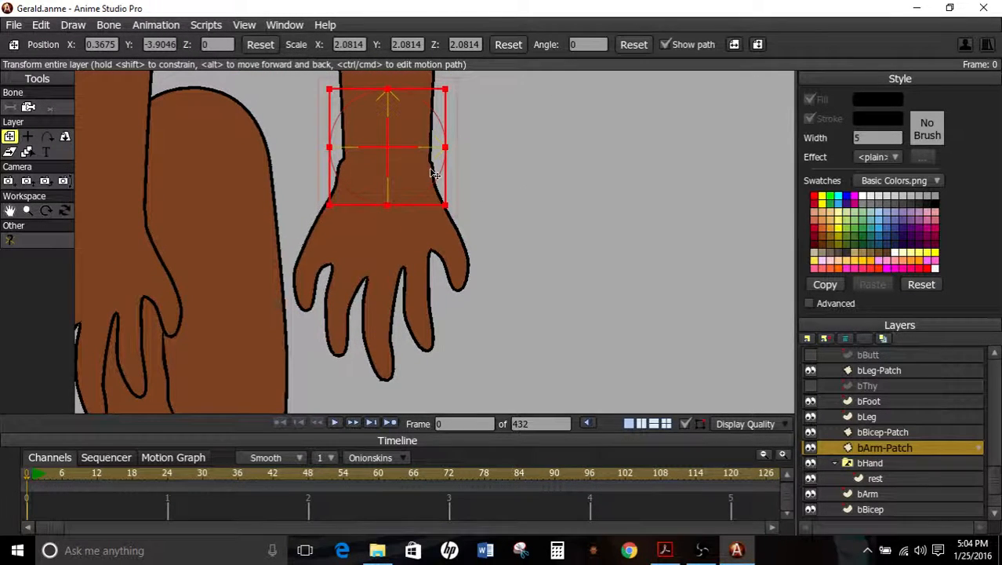
Shrink the hand shape on bHand's rest layer slightly and shift the layer to about X 0.37, Y -4.29 to fit the wrist.
click(873, 465)
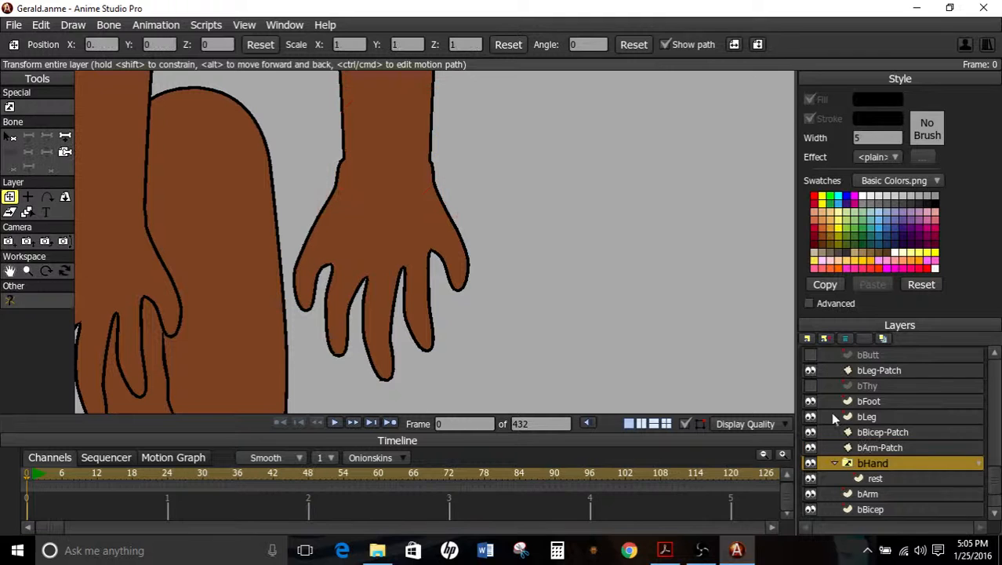
click(852, 477)
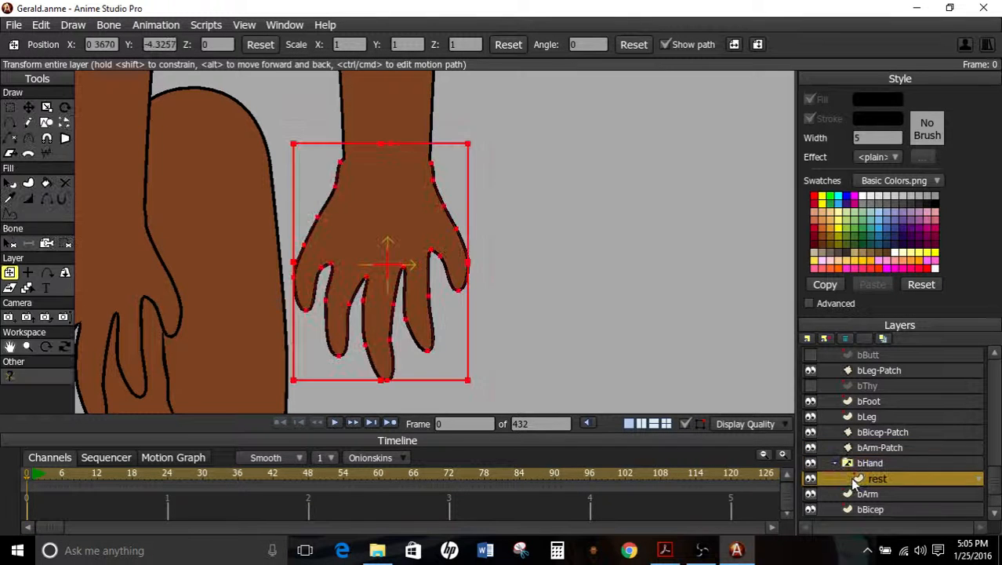
click(46, 107)
drag(468, 381, 464, 373)
click(11, 272)
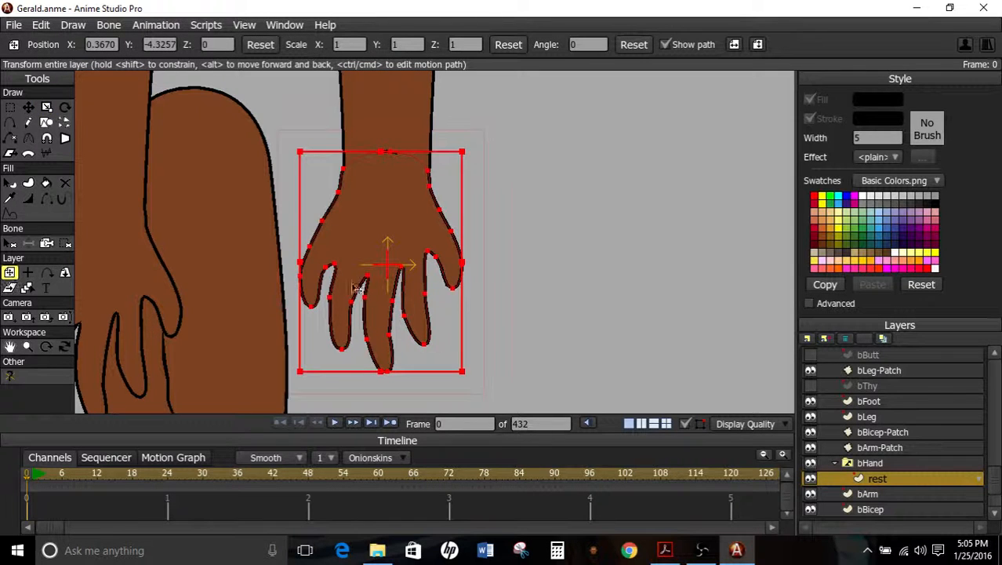
drag(372, 284, 375, 274)
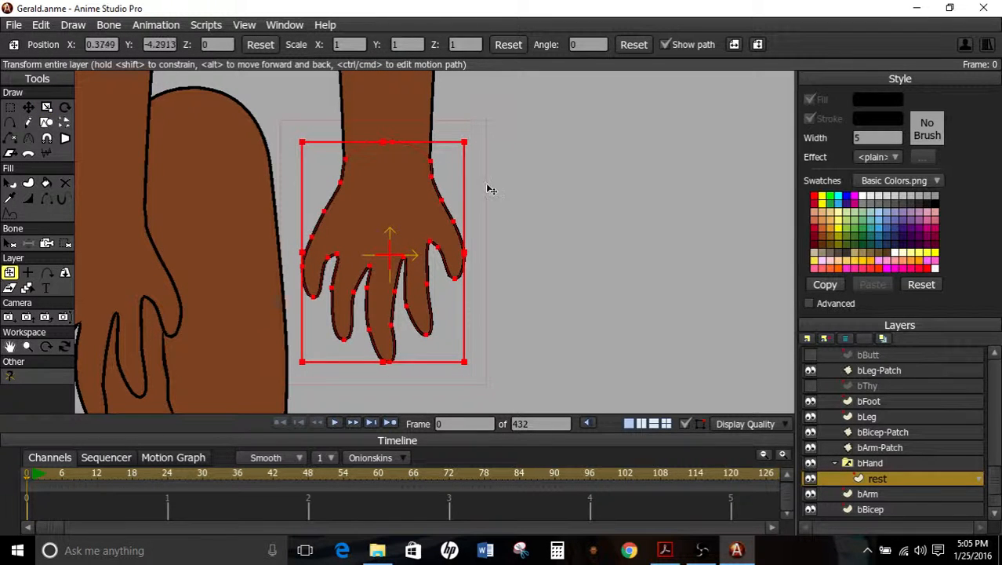
Reshape the back hand's fingers and outer edge by repositioning individual outline points on the rest layer.
scroll(502, 174, up, 2)
click(27, 107)
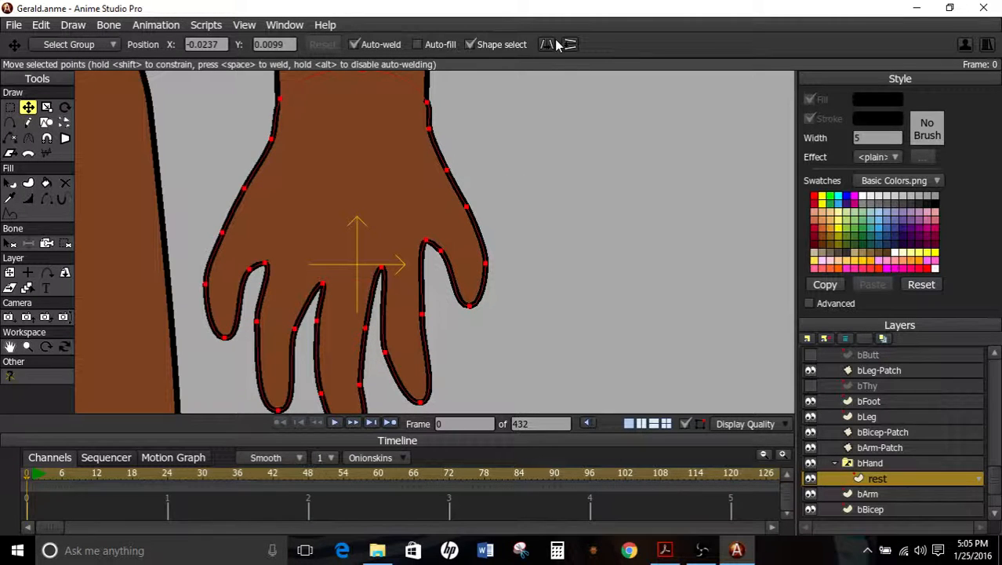
scroll(496, 314, down, 3)
scroll(459, 282, up, 1)
scroll(443, 292, down, 1)
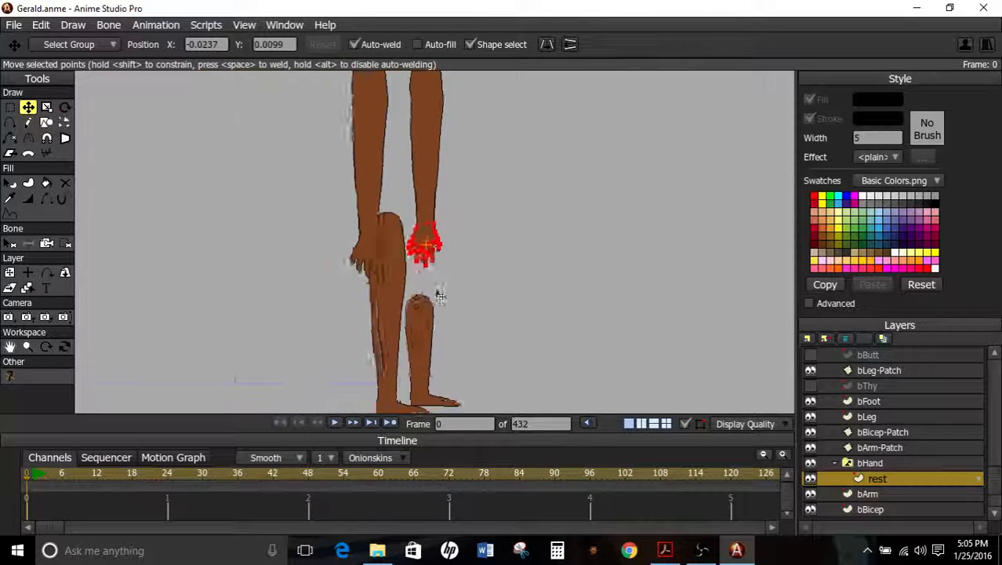
scroll(441, 295, down, 1)
scroll(488, 239, up, 3)
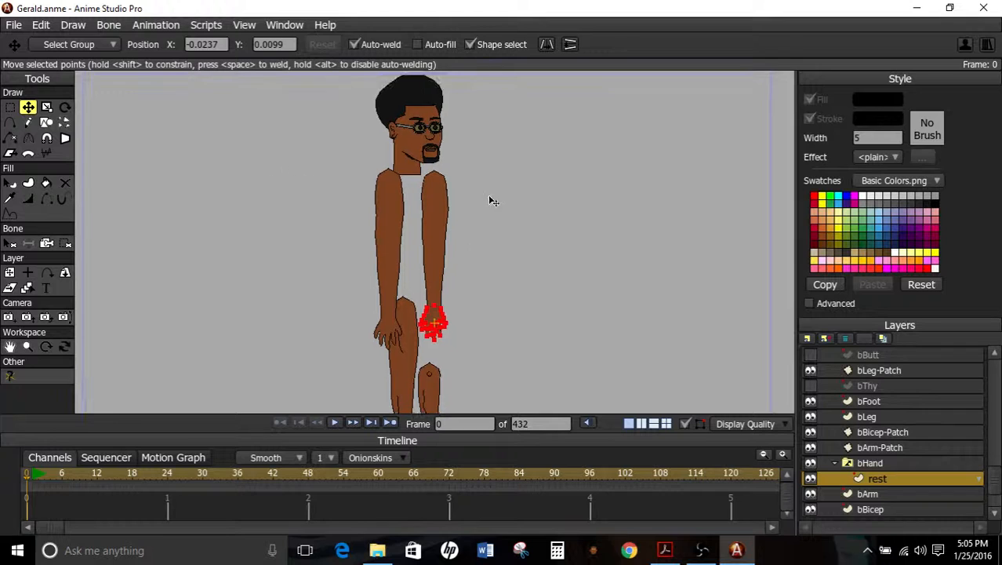
scroll(522, 370, up, 4)
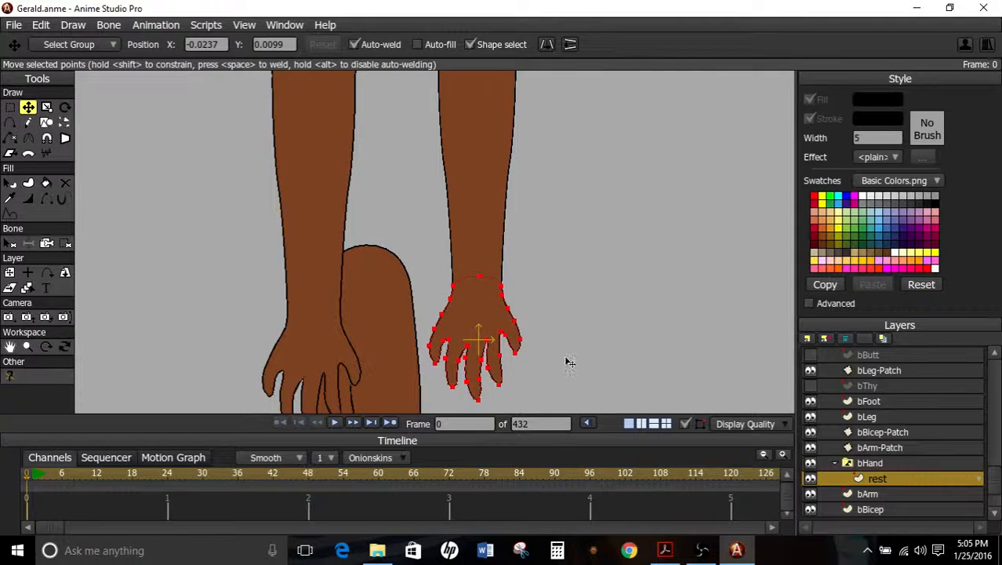
scroll(570, 363, up, 3)
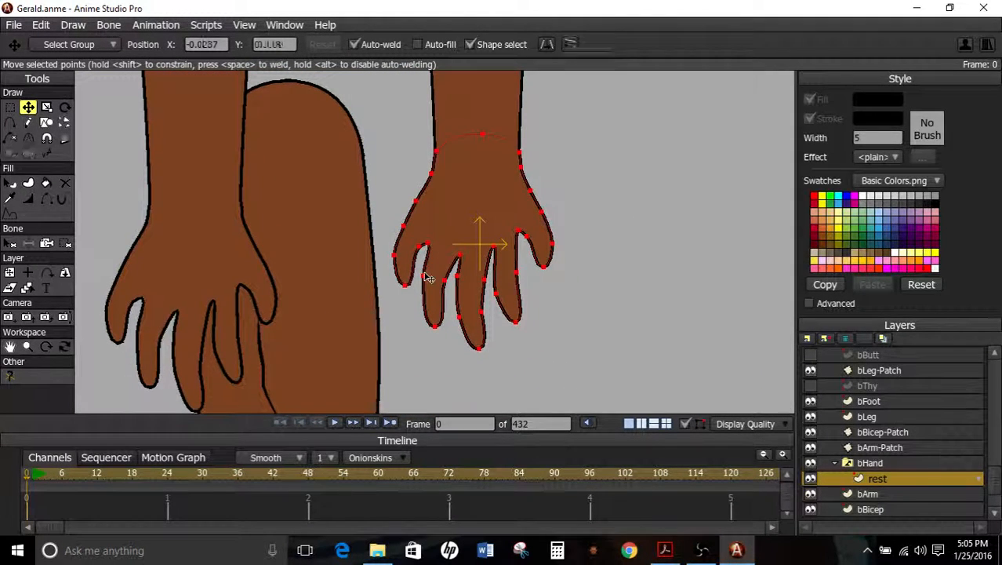
drag(429, 277, 457, 289)
drag(519, 274, 500, 285)
mouse_move(477, 317)
mouse_down()
mouse_move(494, 313)
mouse_move(465, 320)
mouse_move(471, 314)
mouse_up()
drag(465, 280, 413, 239)
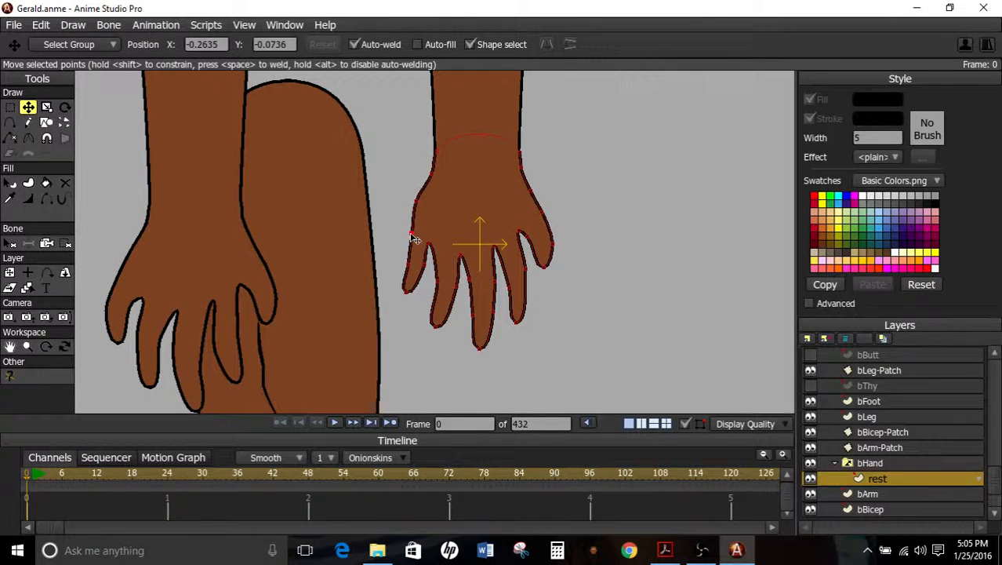
Draw three curved crease lines freehand across the palm area of the back hand on the rest layer.
click(27, 123)
scroll(476, 237, up, 2)
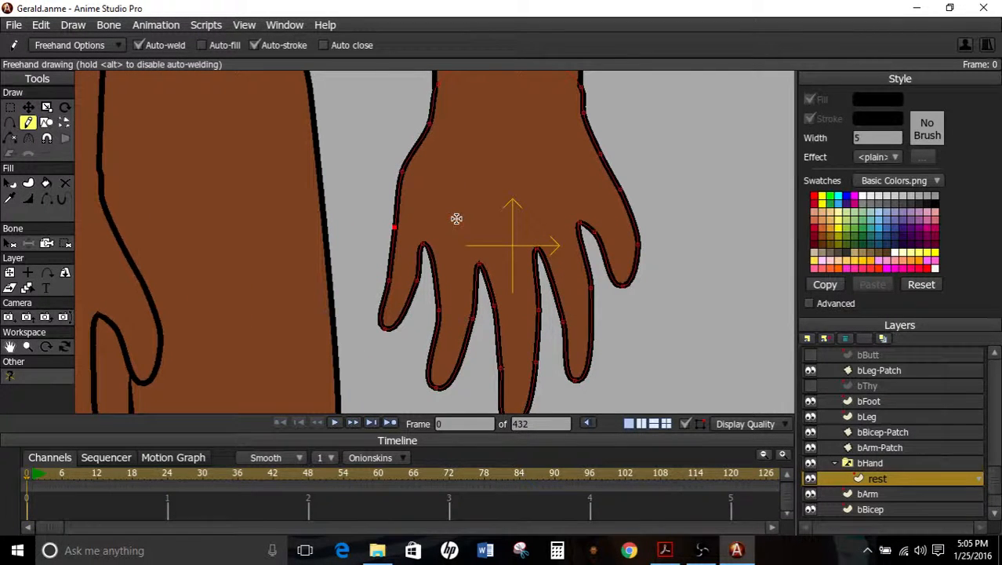
mouse_move(452, 224)
mouse_down()
mouse_move(511, 201)
mouse_move(558, 200)
mouse_move(575, 142)
mouse_up()
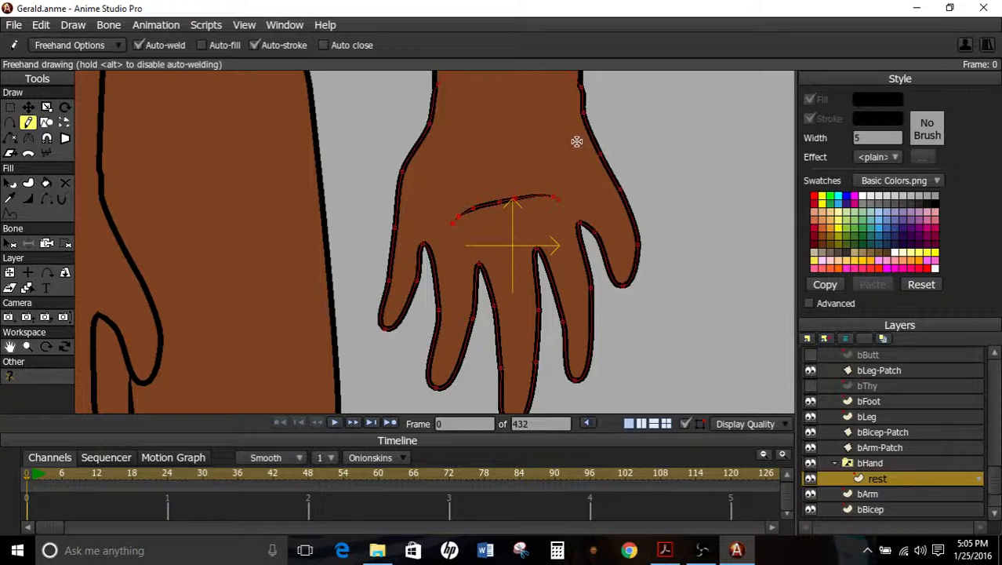
drag(510, 161, 443, 185)
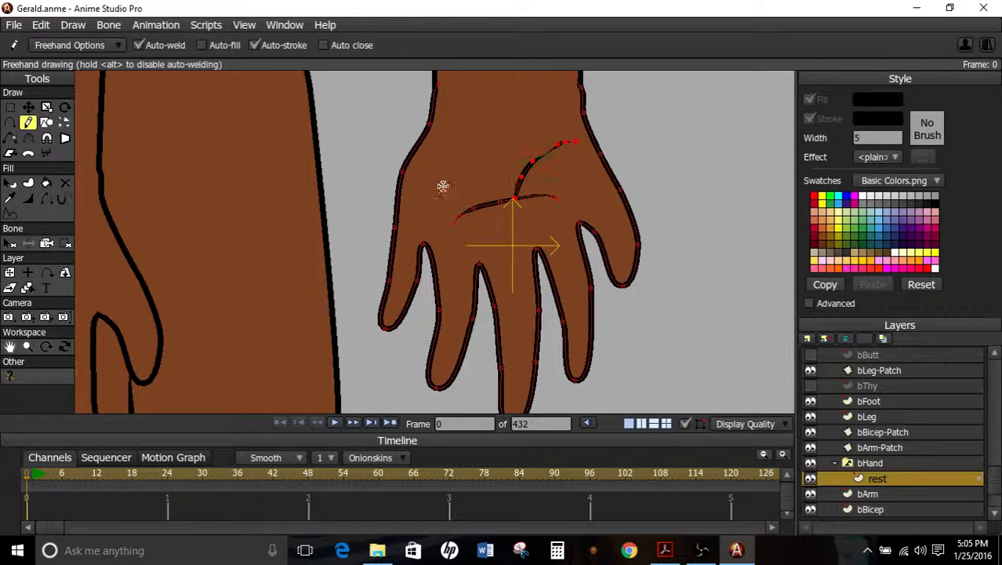
scroll(567, 231, down, 3)
scroll(596, 254, up, 2)
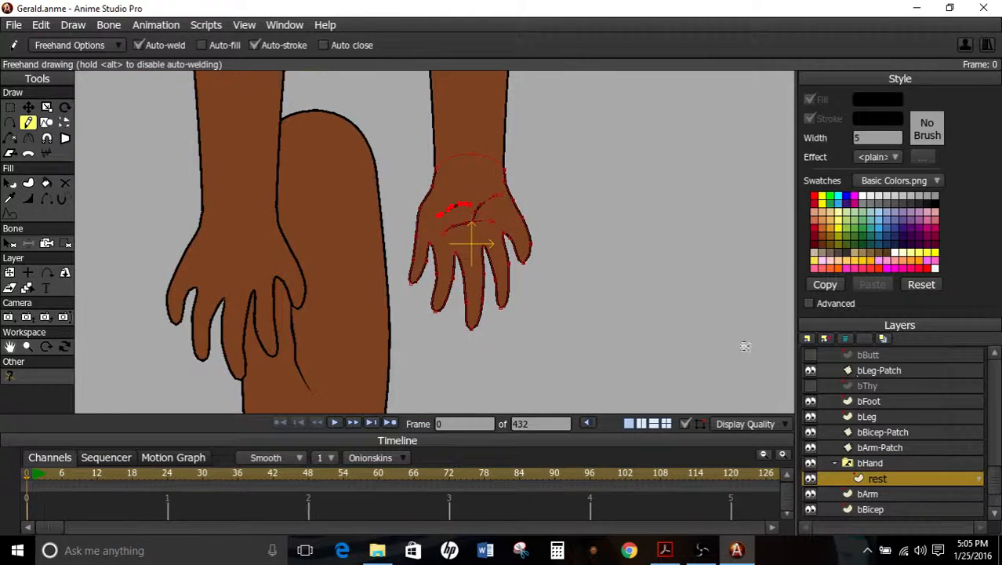
Add short freehand joint creases across the back hand's fingers and thumb.
scroll(454, 253, up, 3)
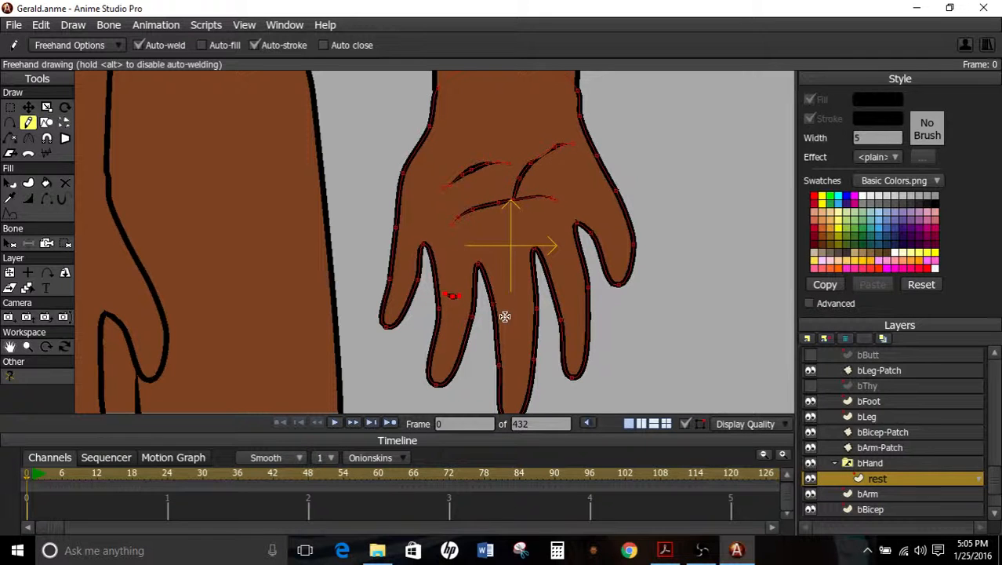
drag(520, 309, 506, 313)
drag(506, 355, 520, 351)
drag(580, 316, 575, 322)
drag(605, 231, 598, 243)
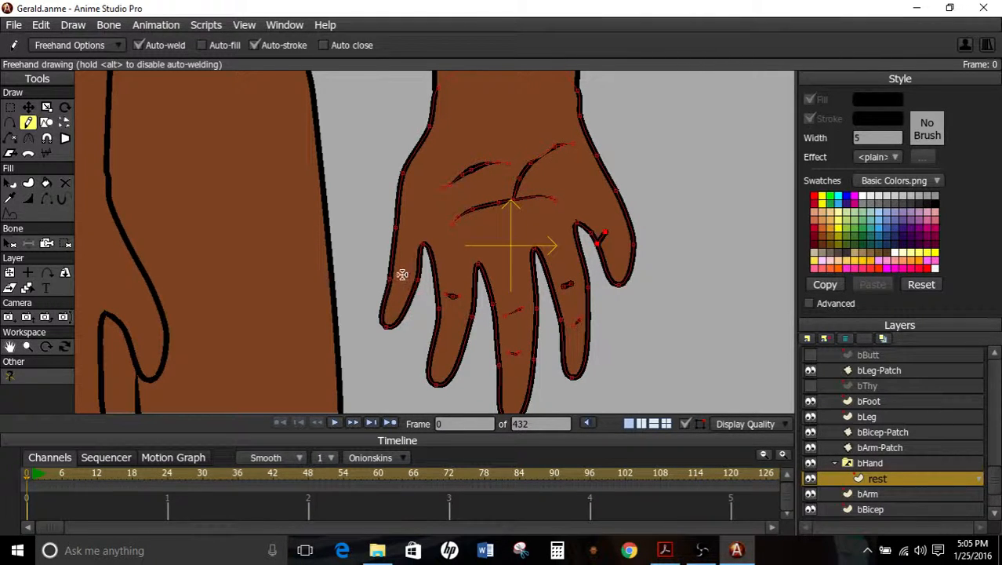
drag(401, 274, 409, 270)
scroll(581, 307, down, 3)
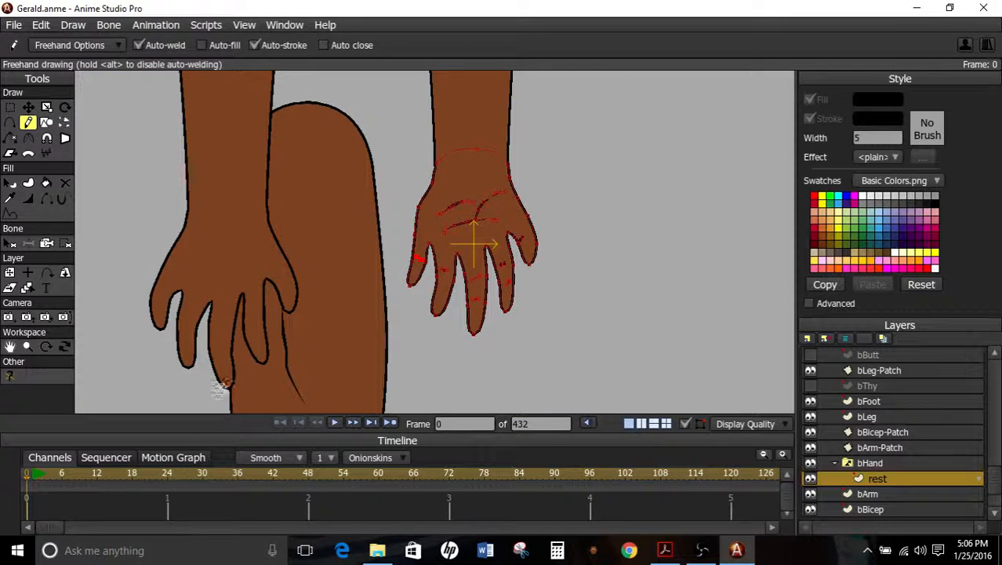
Try to sketch a small freehand fingernail near the tip of the front hand's longest finger.
scroll(206, 317, up, 2)
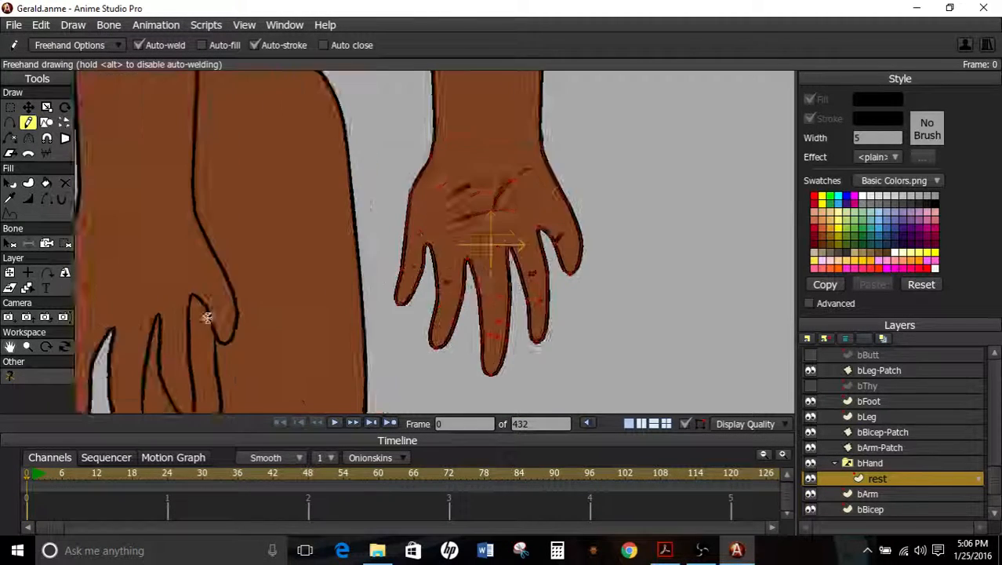
drag(206, 317, 470, 166)
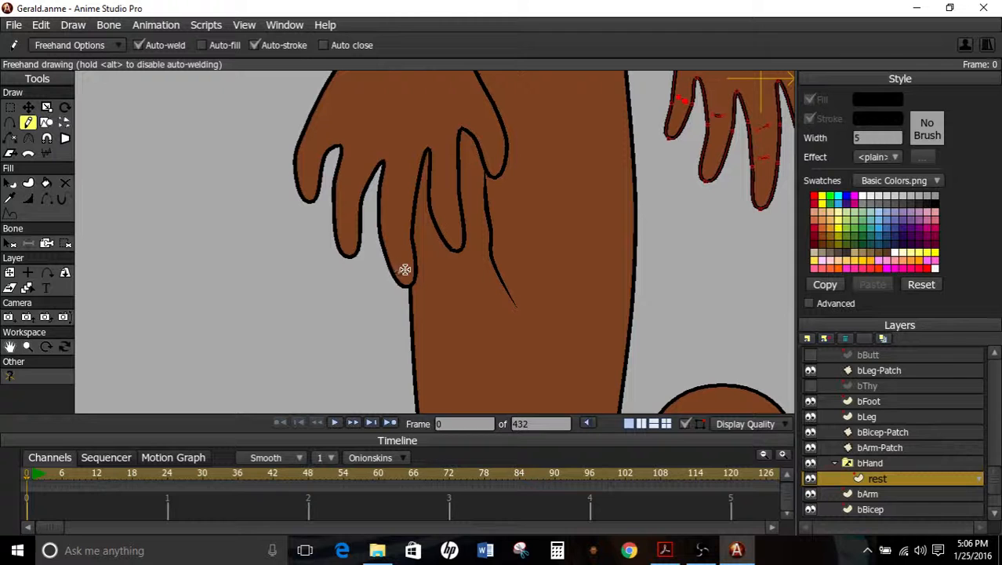
drag(395, 267, 404, 260)
scroll(413, 263, up, 3)
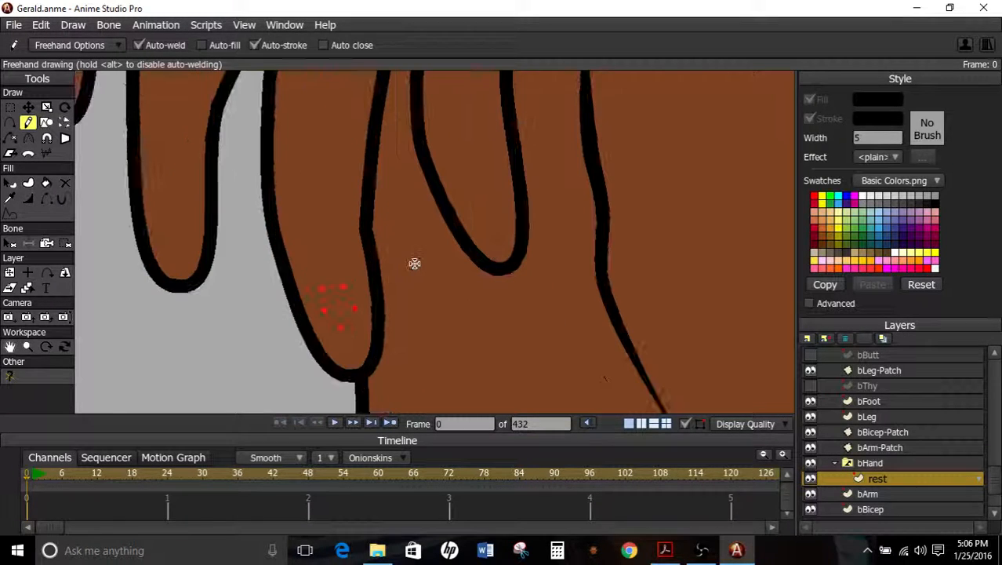
scroll(420, 259, down, 2)
scroll(422, 257, down, 2)
scroll(441, 239, up, 5)
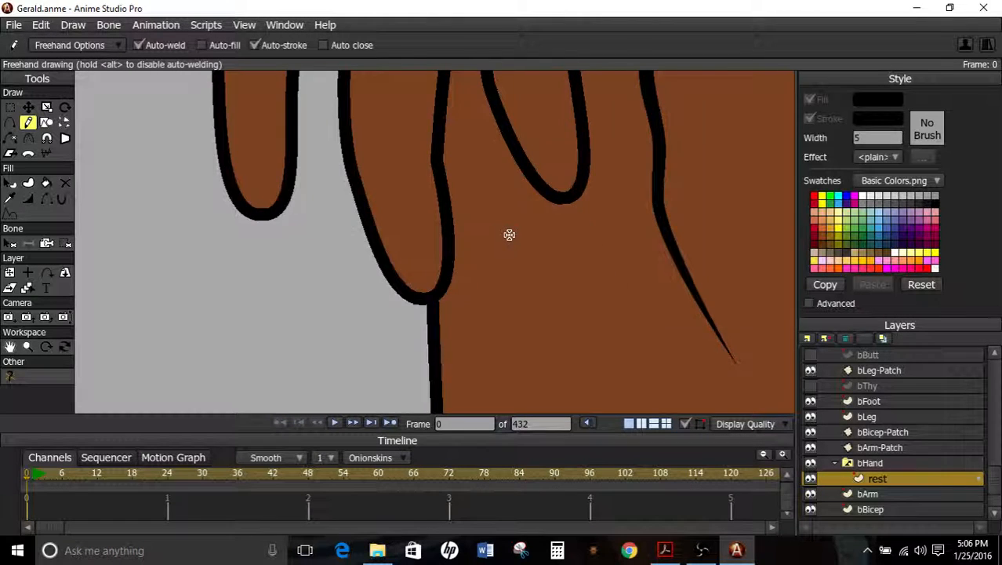
scroll(509, 234, down, 5)
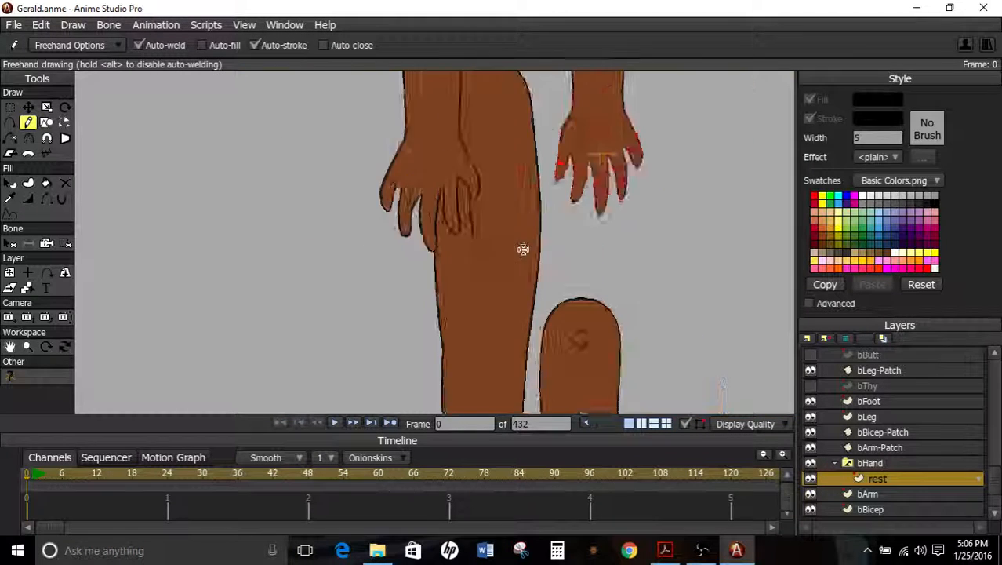
Make the hidden bThy, bButt, tButt and body layers visible again.
click(811, 386)
click(811, 370)
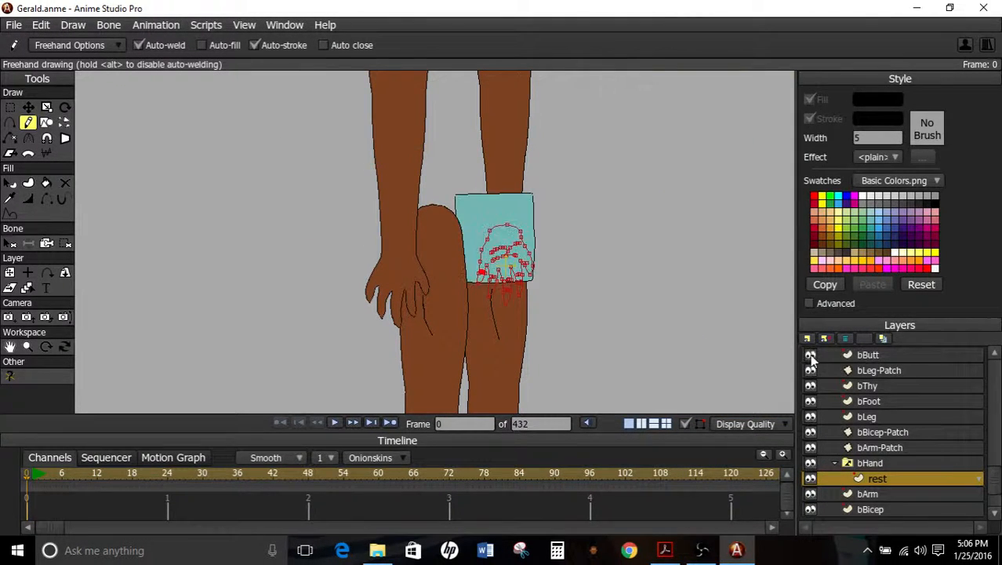
scroll(824, 400, up, 3)
click(810, 364)
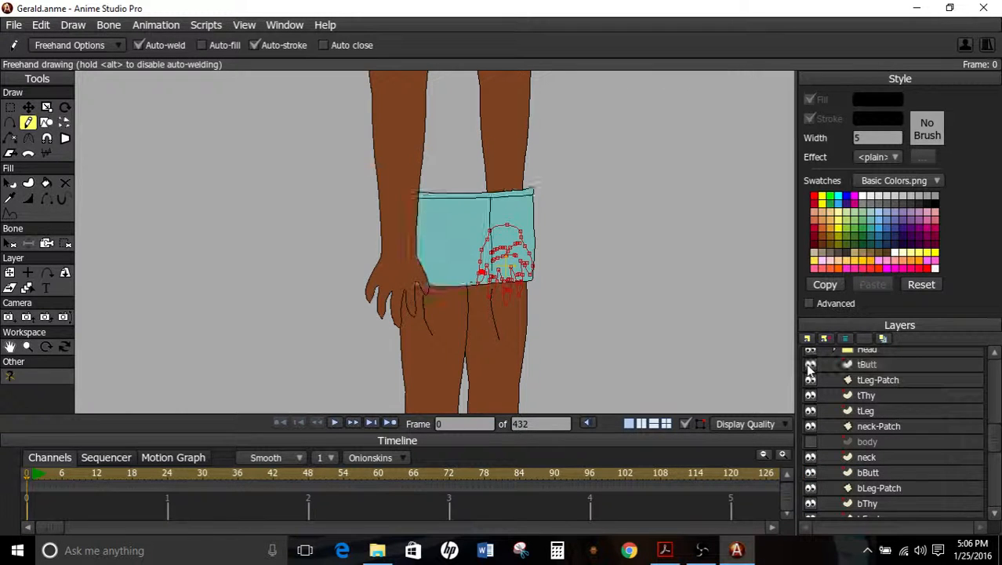
click(811, 441)
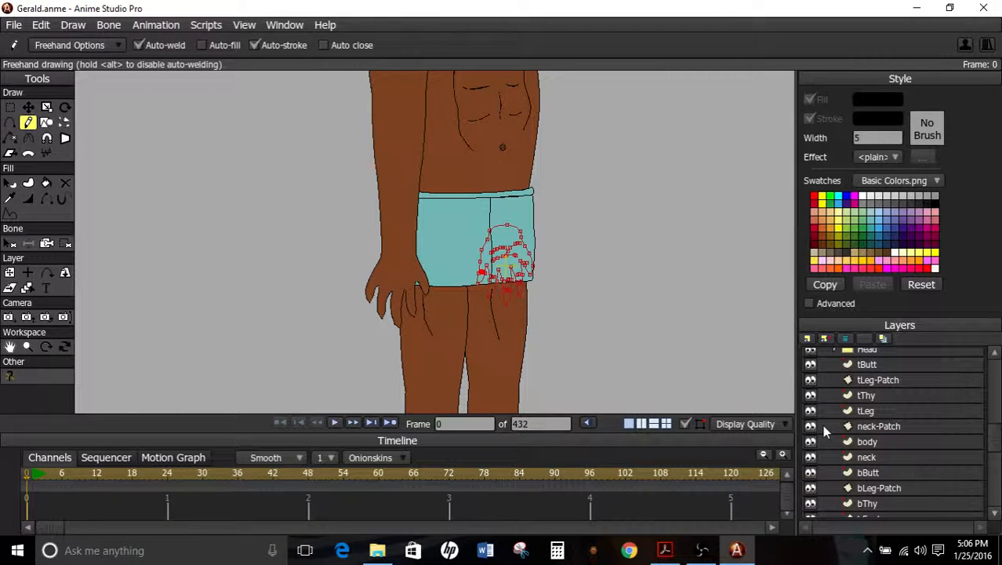
Collapse the bHand and Gerald layer groups.
scroll(822, 425, down, 5)
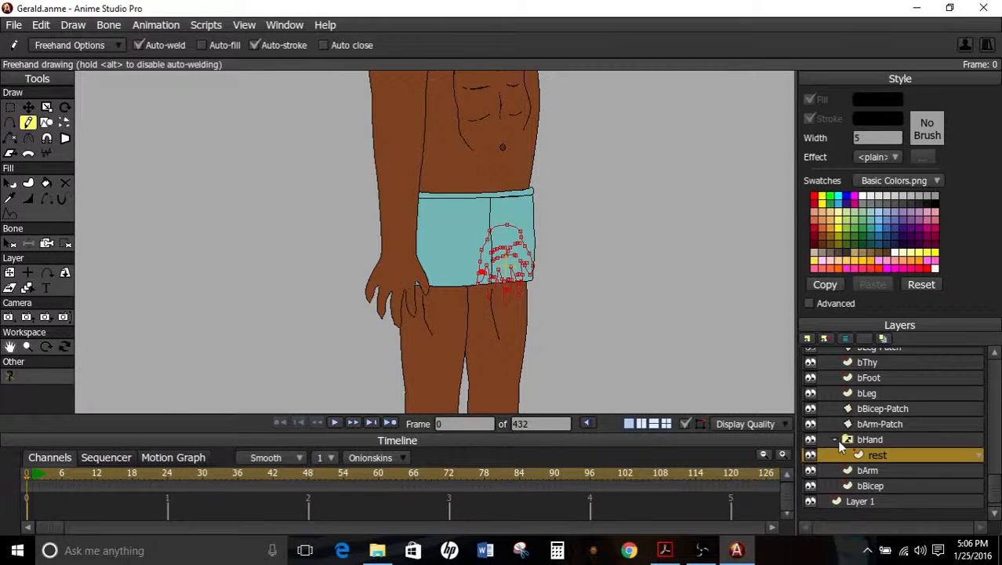
click(833, 440)
scroll(829, 428, up, 8)
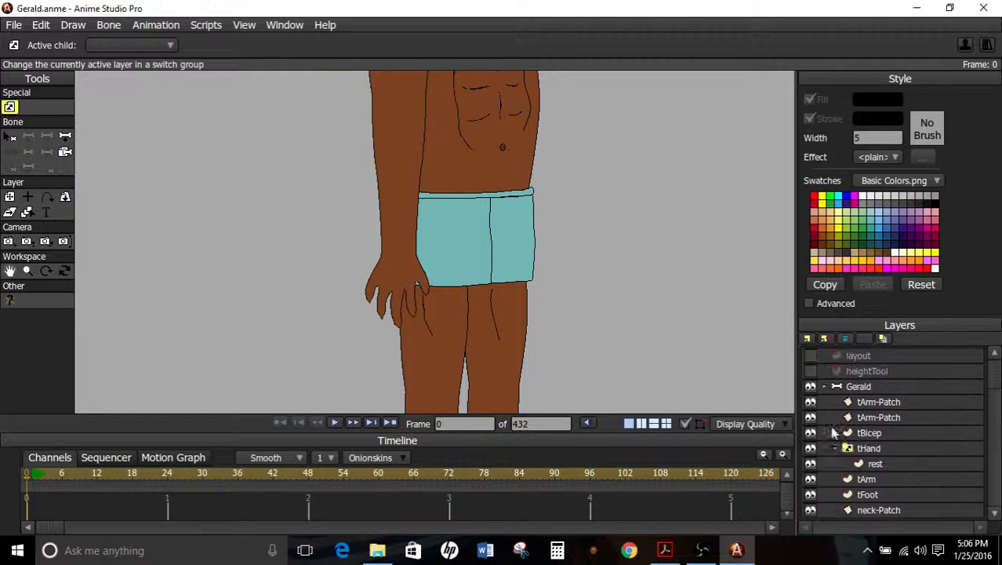
click(824, 387)
Examine the assembled character as a whole, followed by a close look at its lower legs and feet.
scroll(549, 314, down, 5)
scroll(552, 314, up, 2)
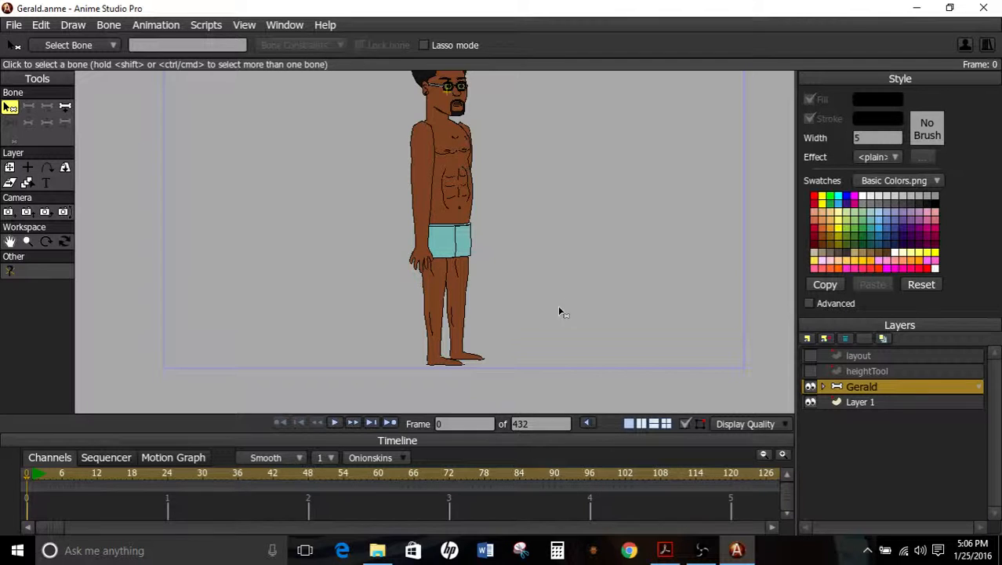
scroll(541, 278, down, 1)
scroll(549, 291, up, 4)
drag(546, 291, 608, 88)
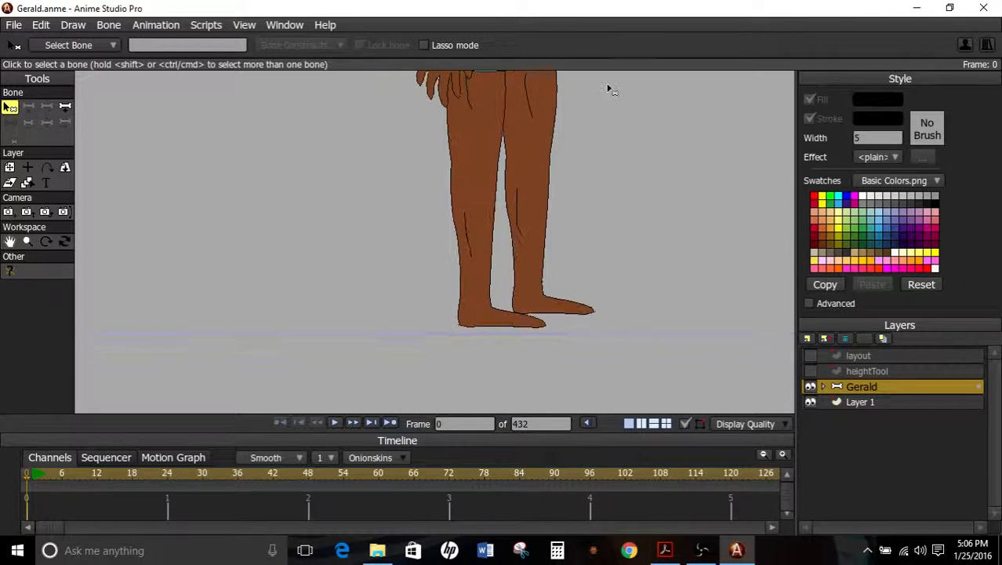
scroll(590, 160, up, 4)
drag(632, 247, 431, 147)
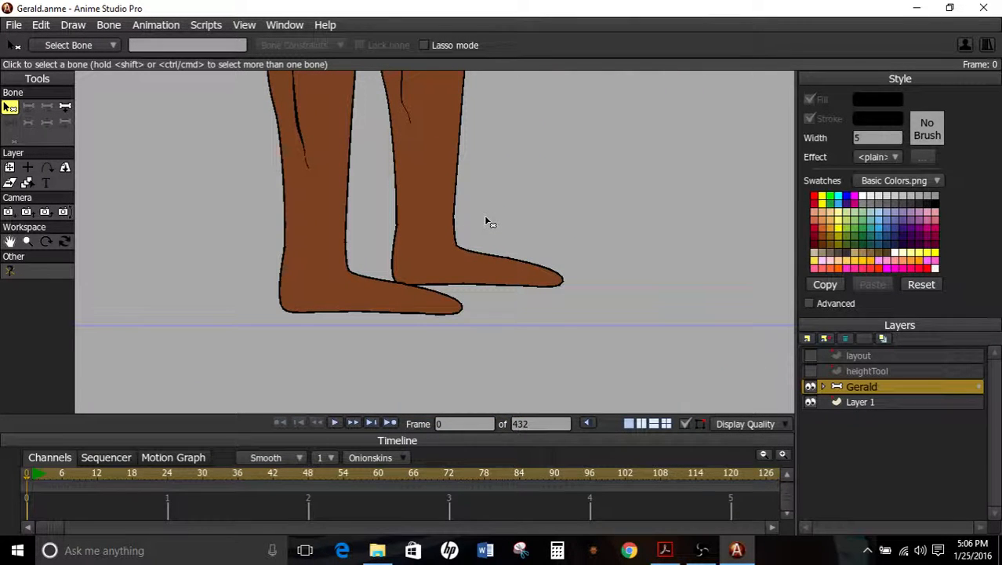